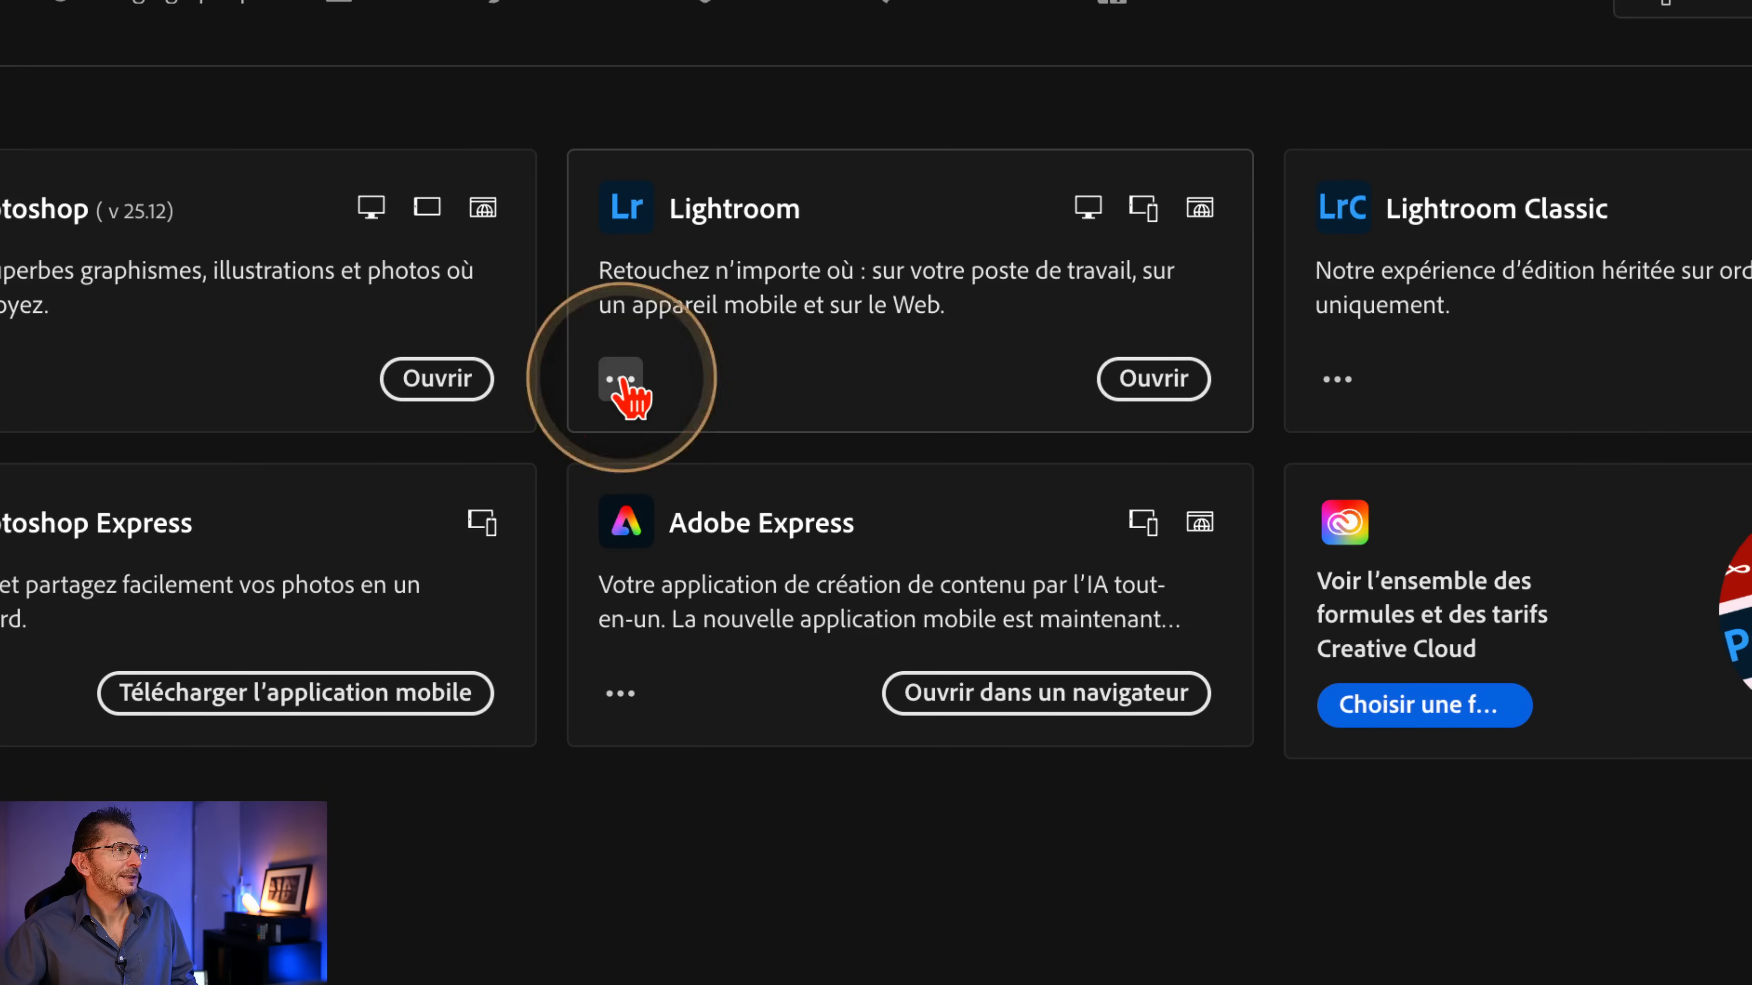
- Open Lightroom's details page in Creative Cloud and launch Lightroom
left_click(784, 556)
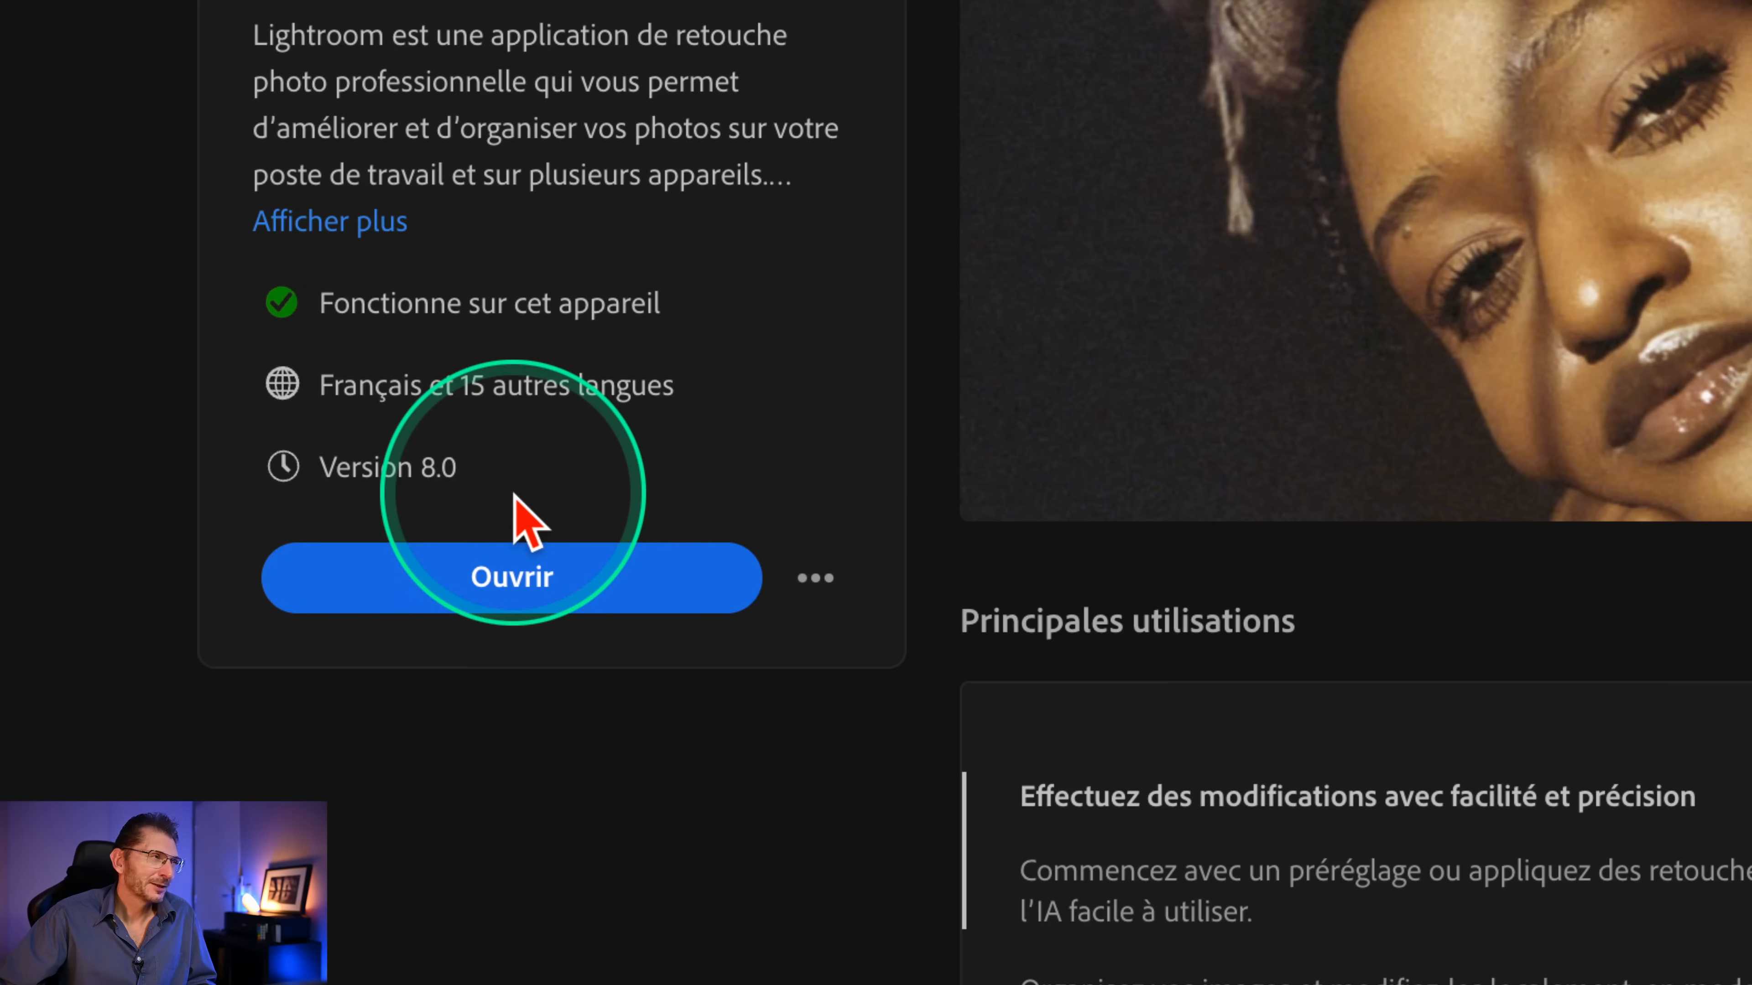
left_click(499, 588)
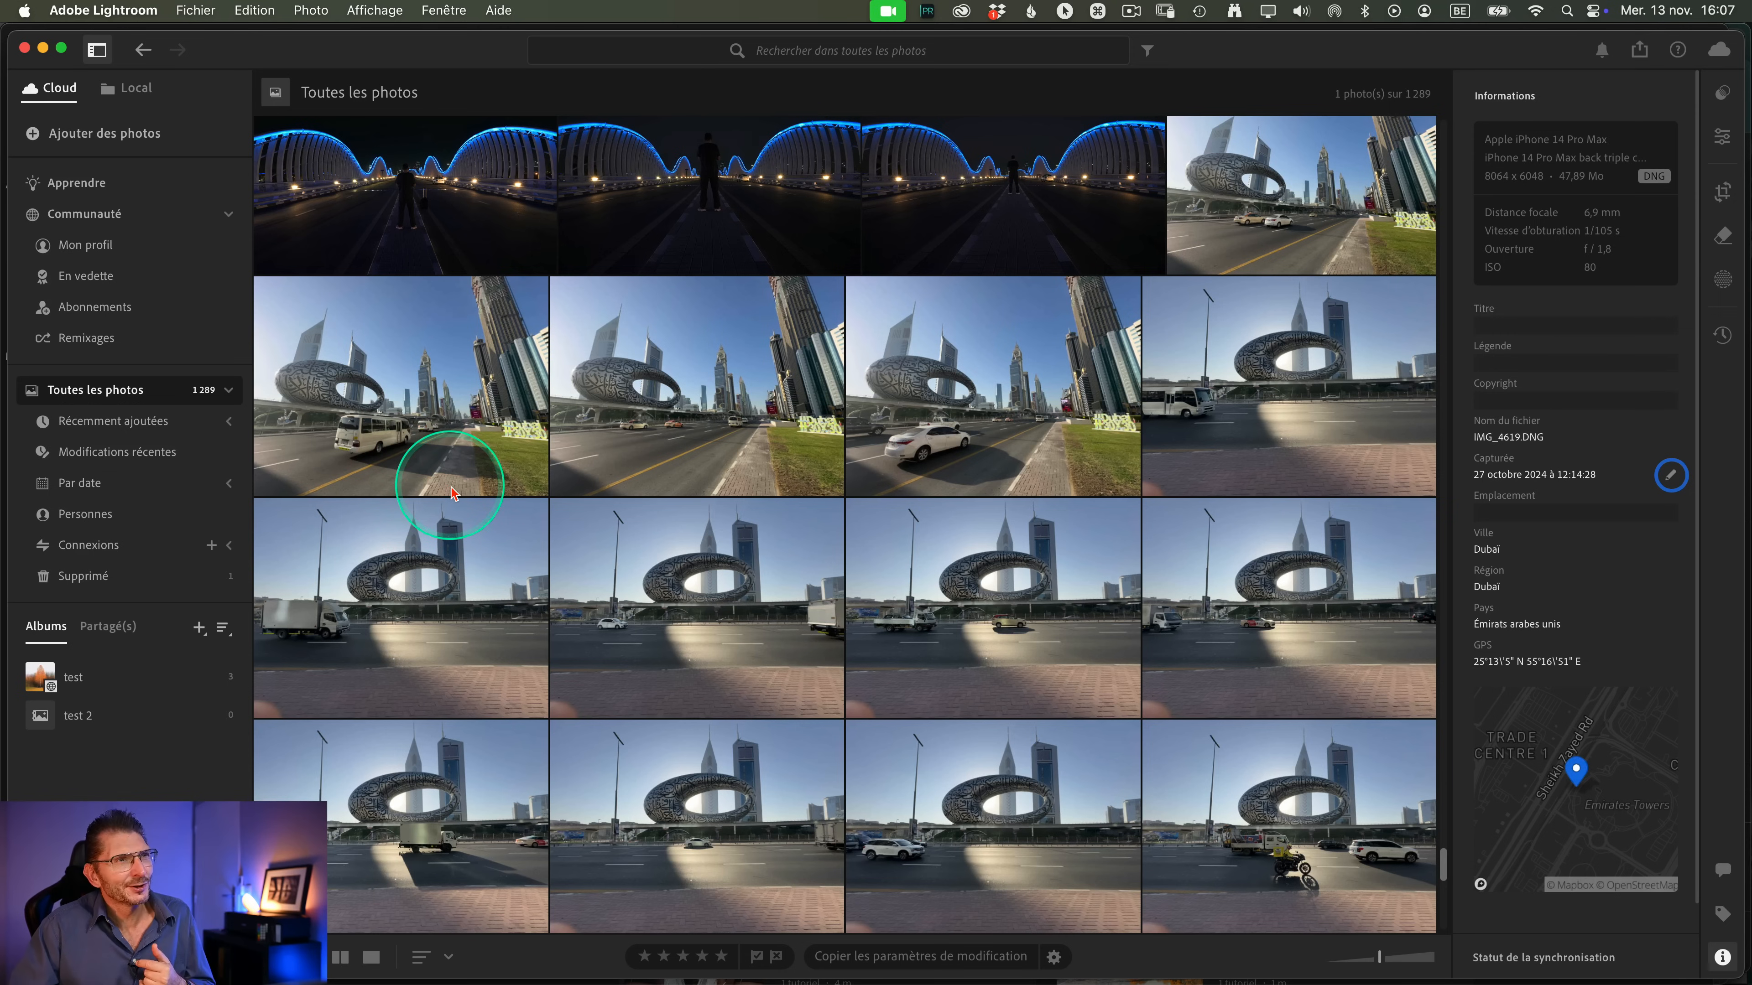
- Browse all cloud photos, view a white tunnel photo with the man in yellow full size, and move to the following photo
scroll(452, 487, "up", 3)
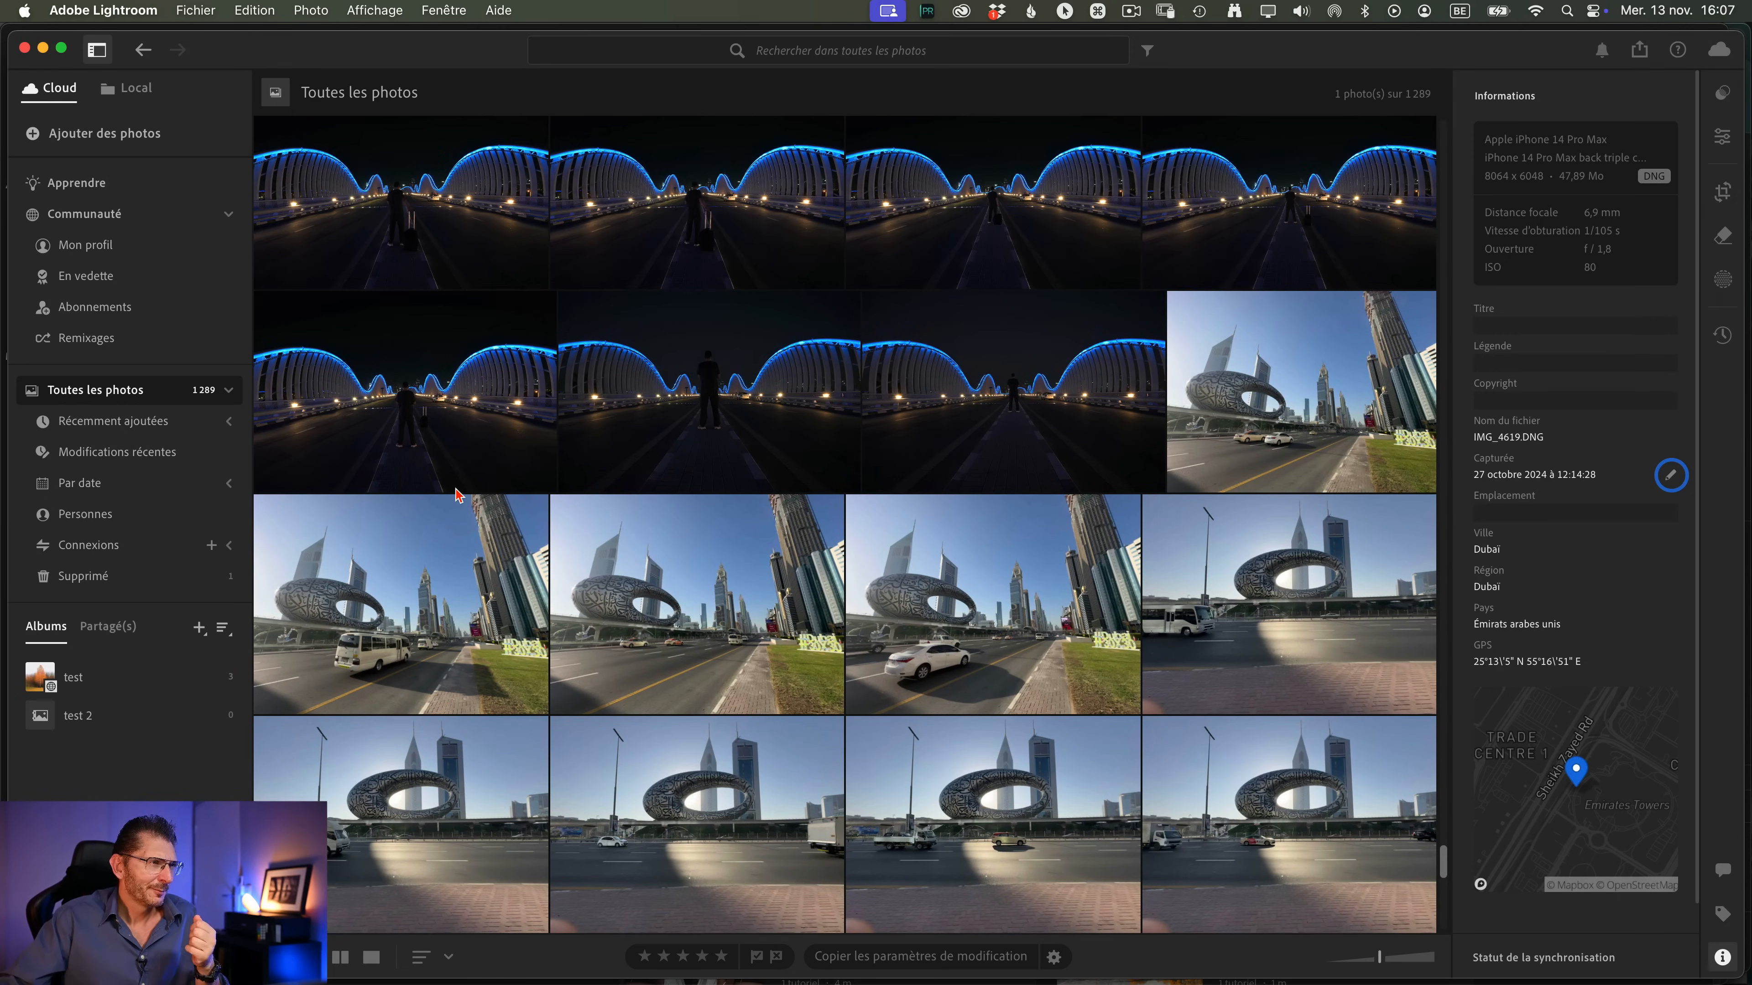
scroll(578, 533, "down", 8)
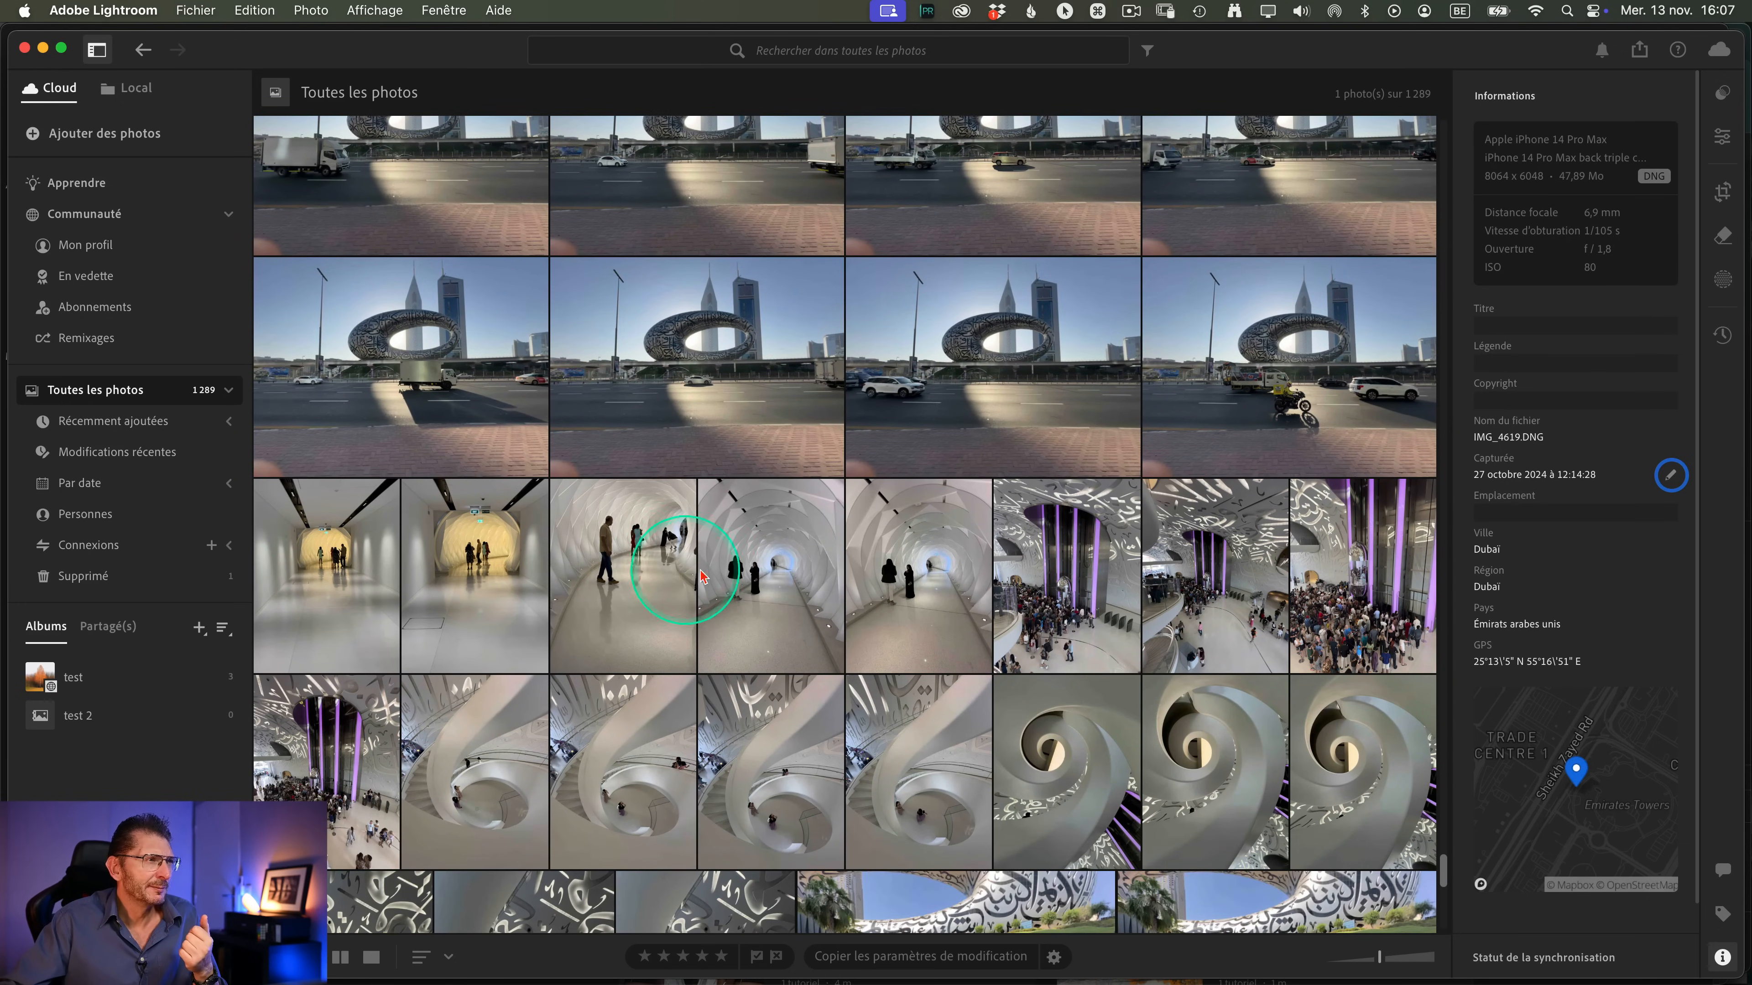
scroll(621, 601, "down", 5)
scroll(605, 597, "down", 1)
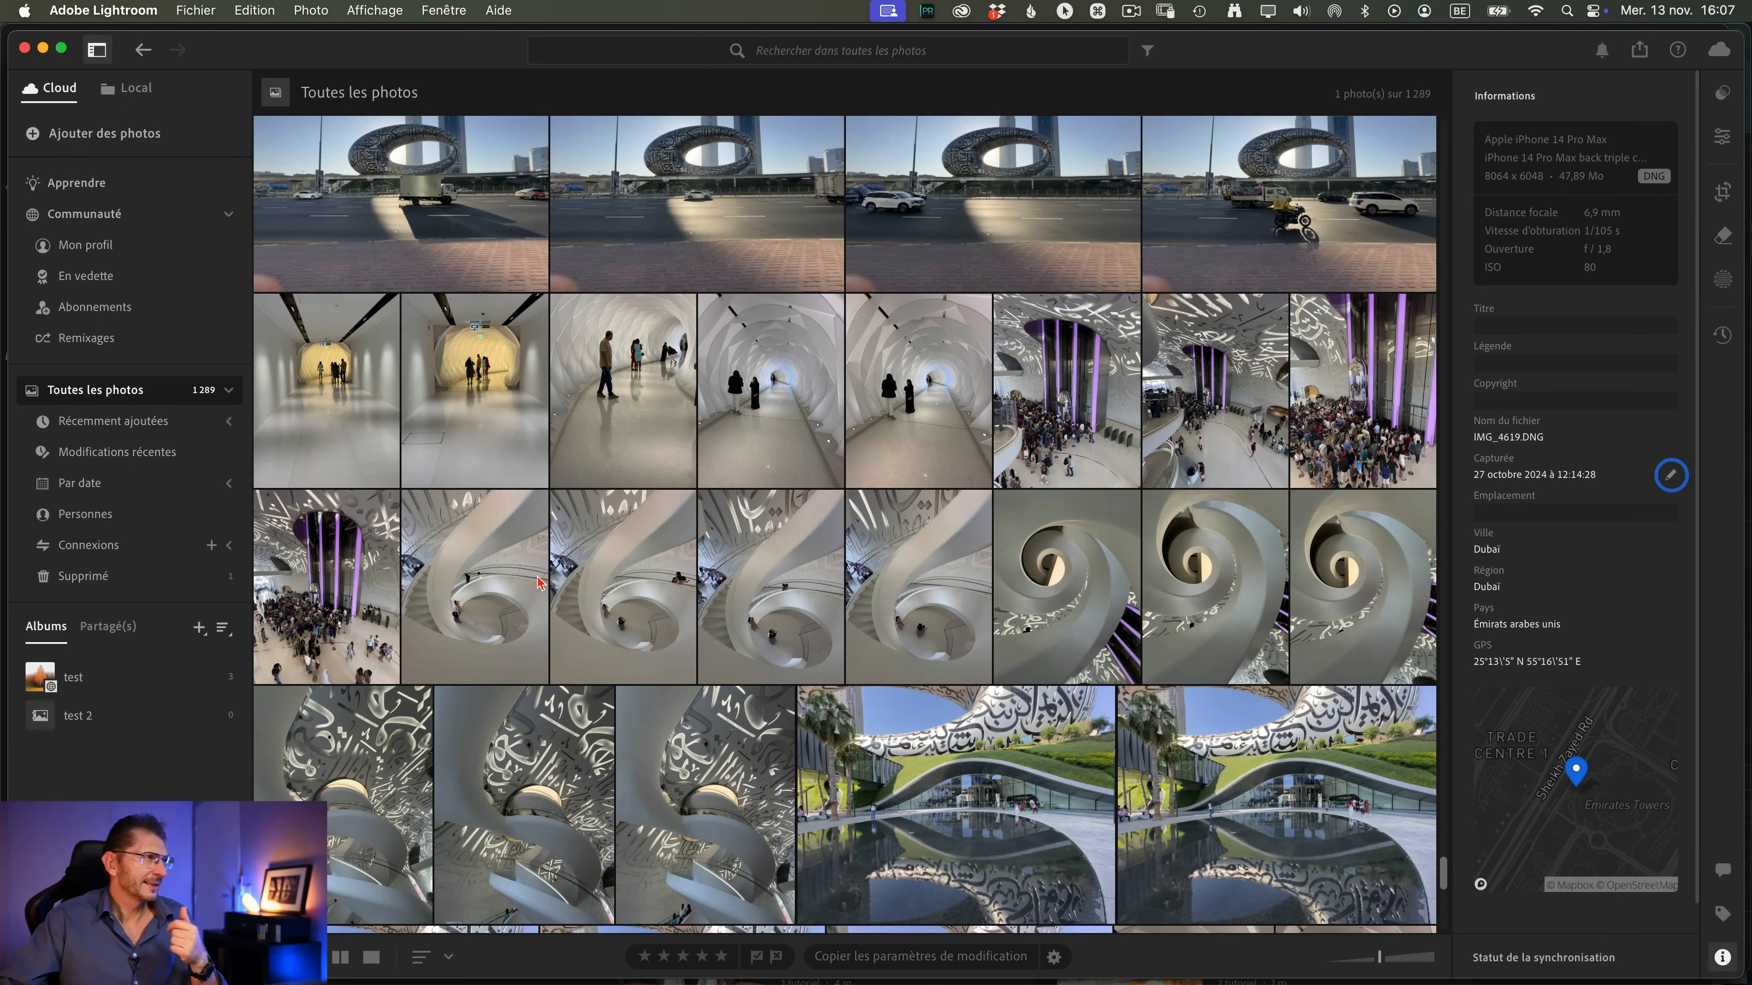
scroll(698, 612, "down", 5)
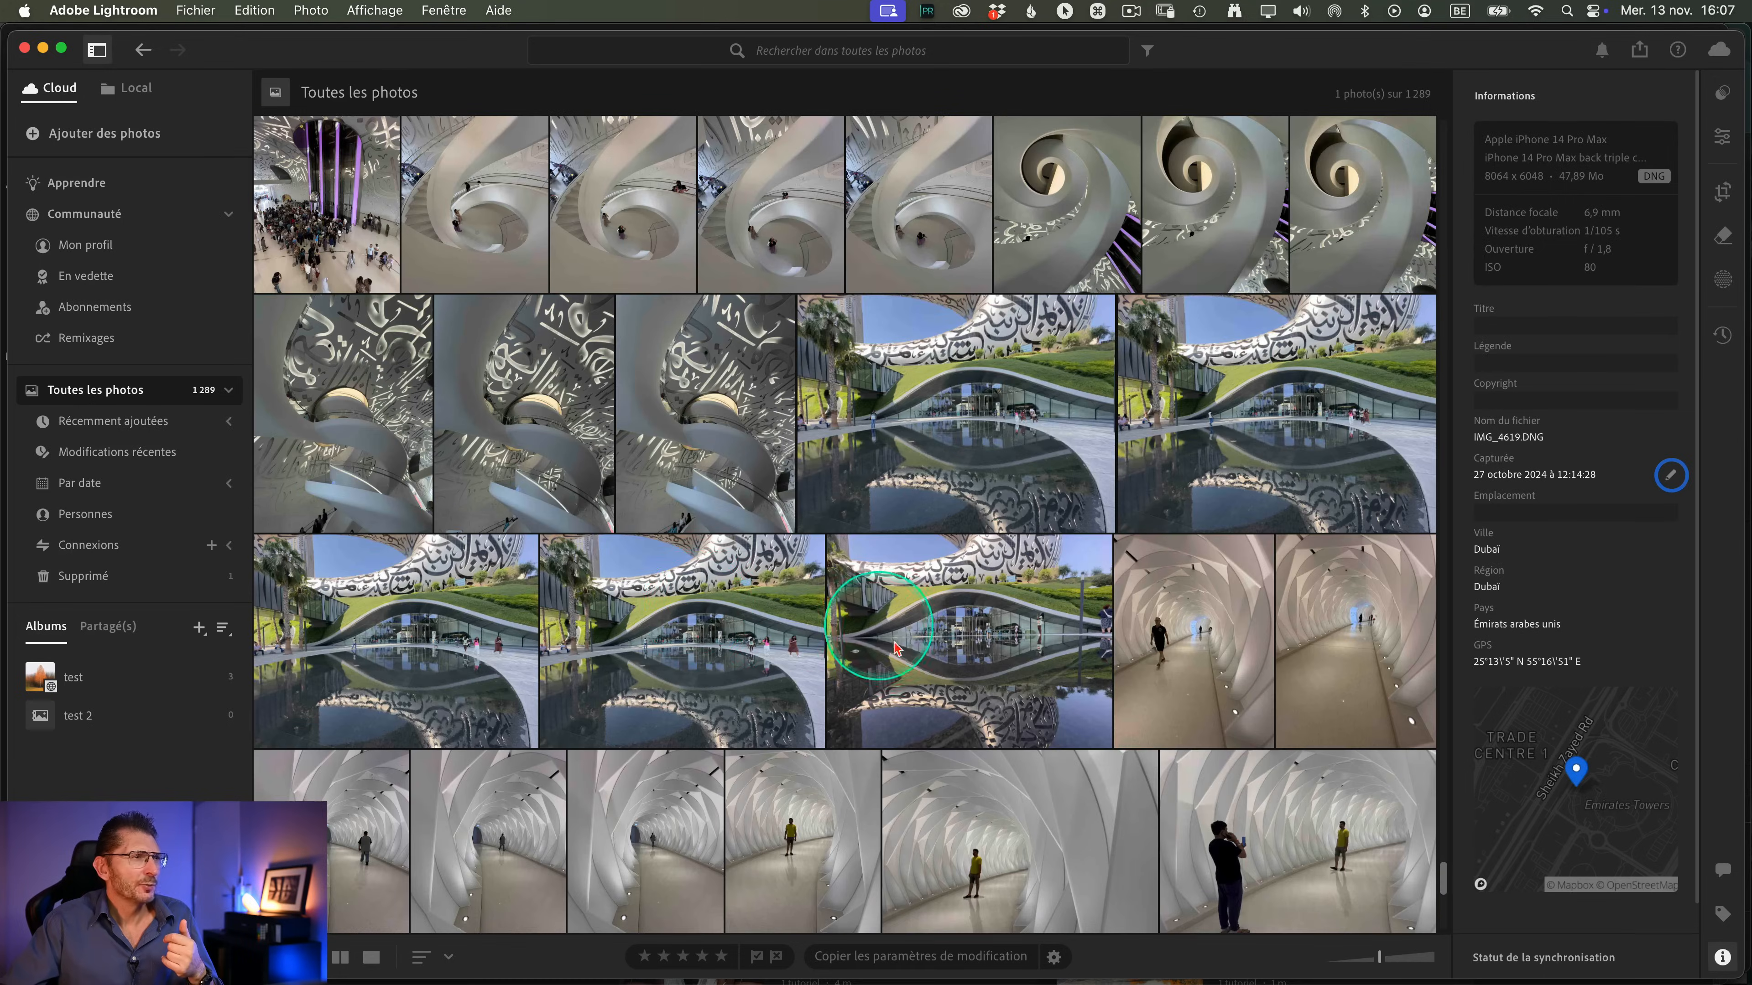
scroll(879, 626, "down", 6)
double_click(1288, 723)
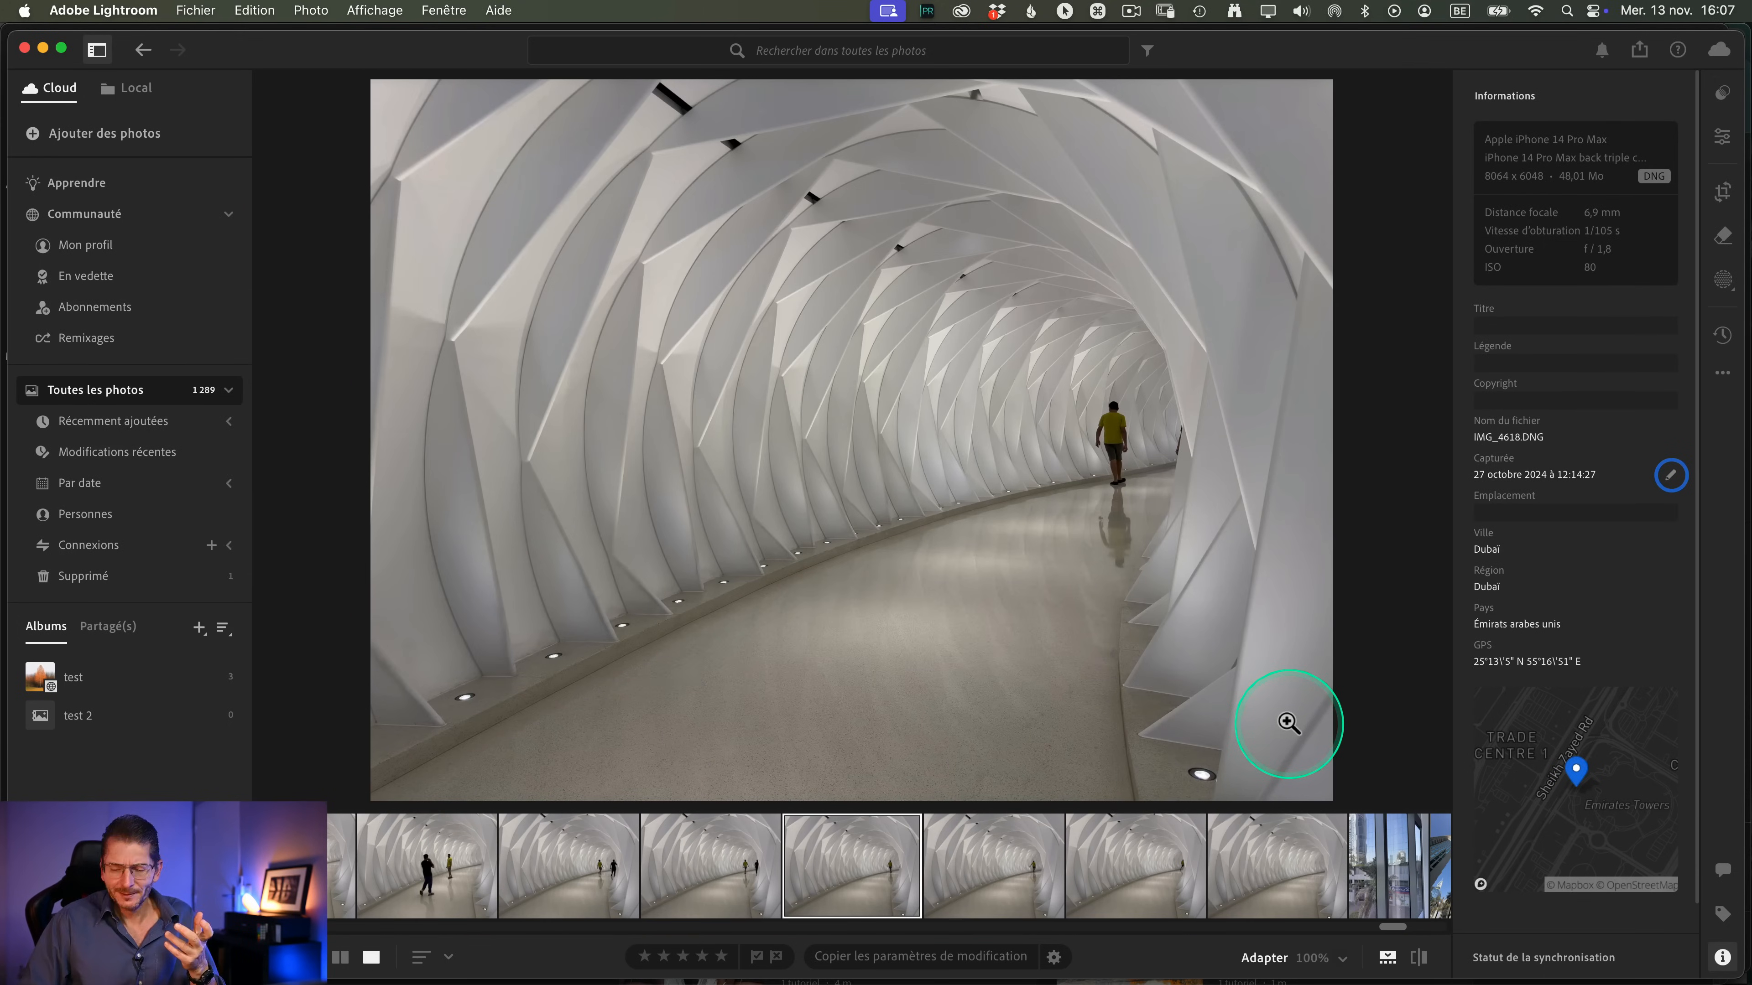
key("Right")
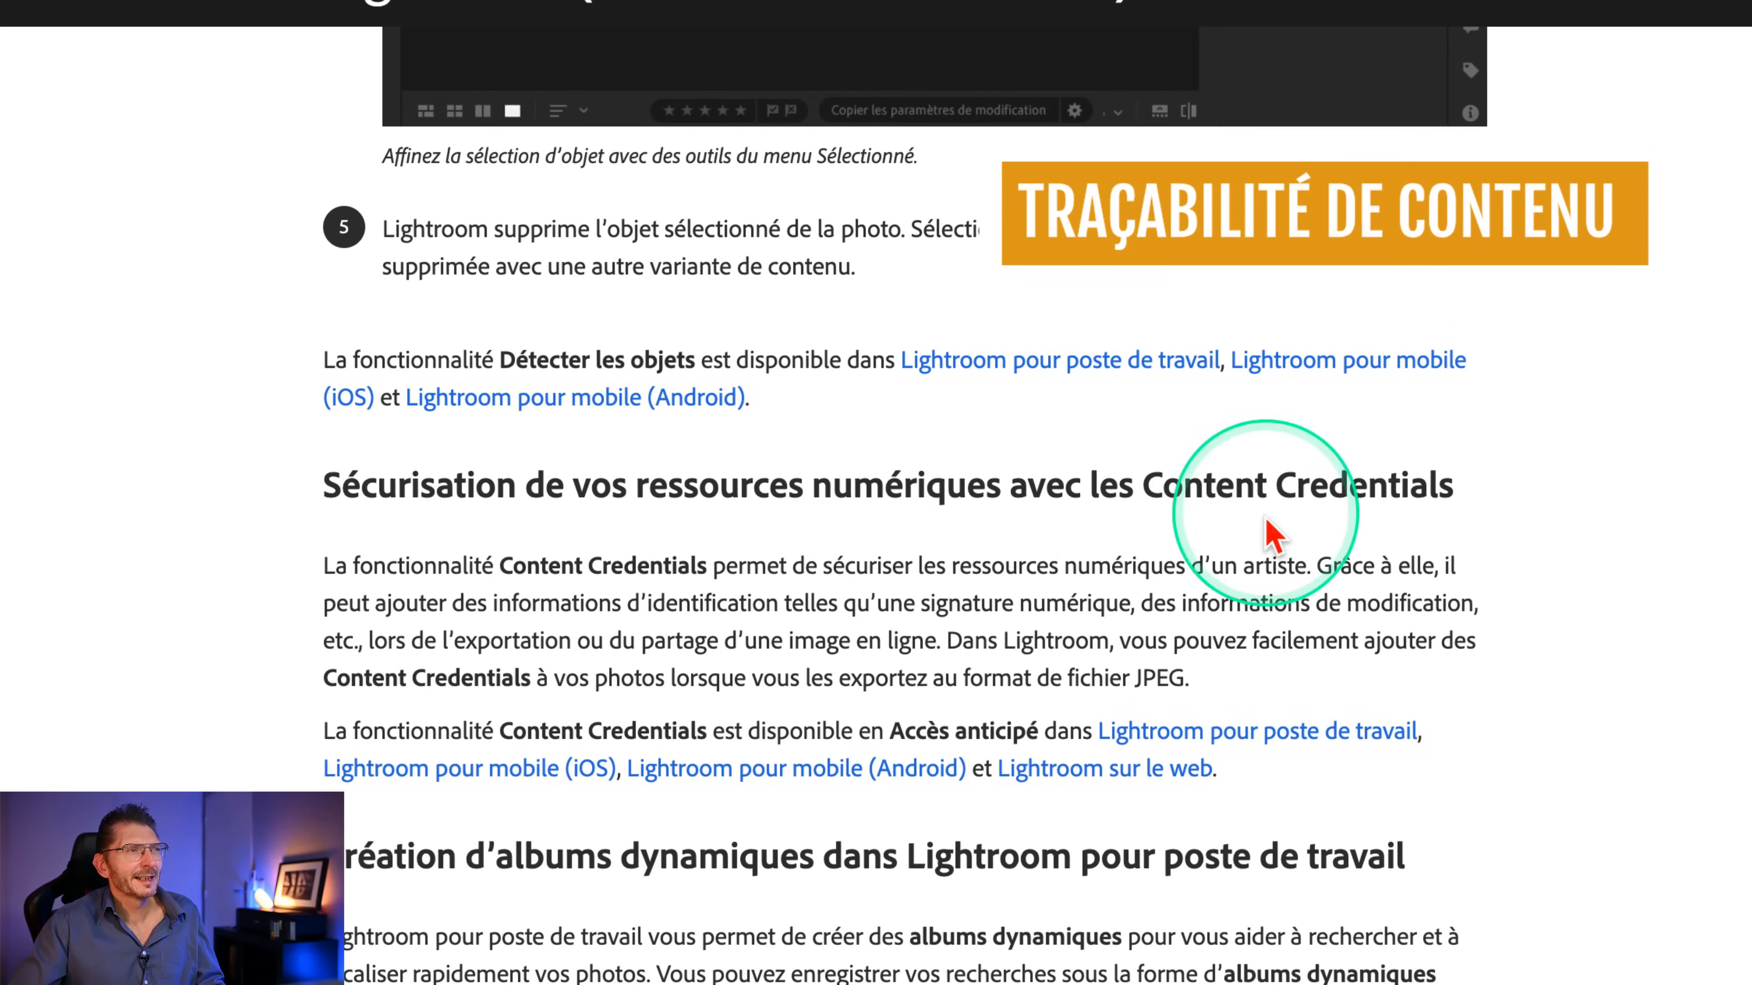
- Switch from the online feature summary to Lightroom, examine the content traceability settings in the Exporter preferences, and dismiss the preferences without saving
scroll(1271, 506, "down", 5)
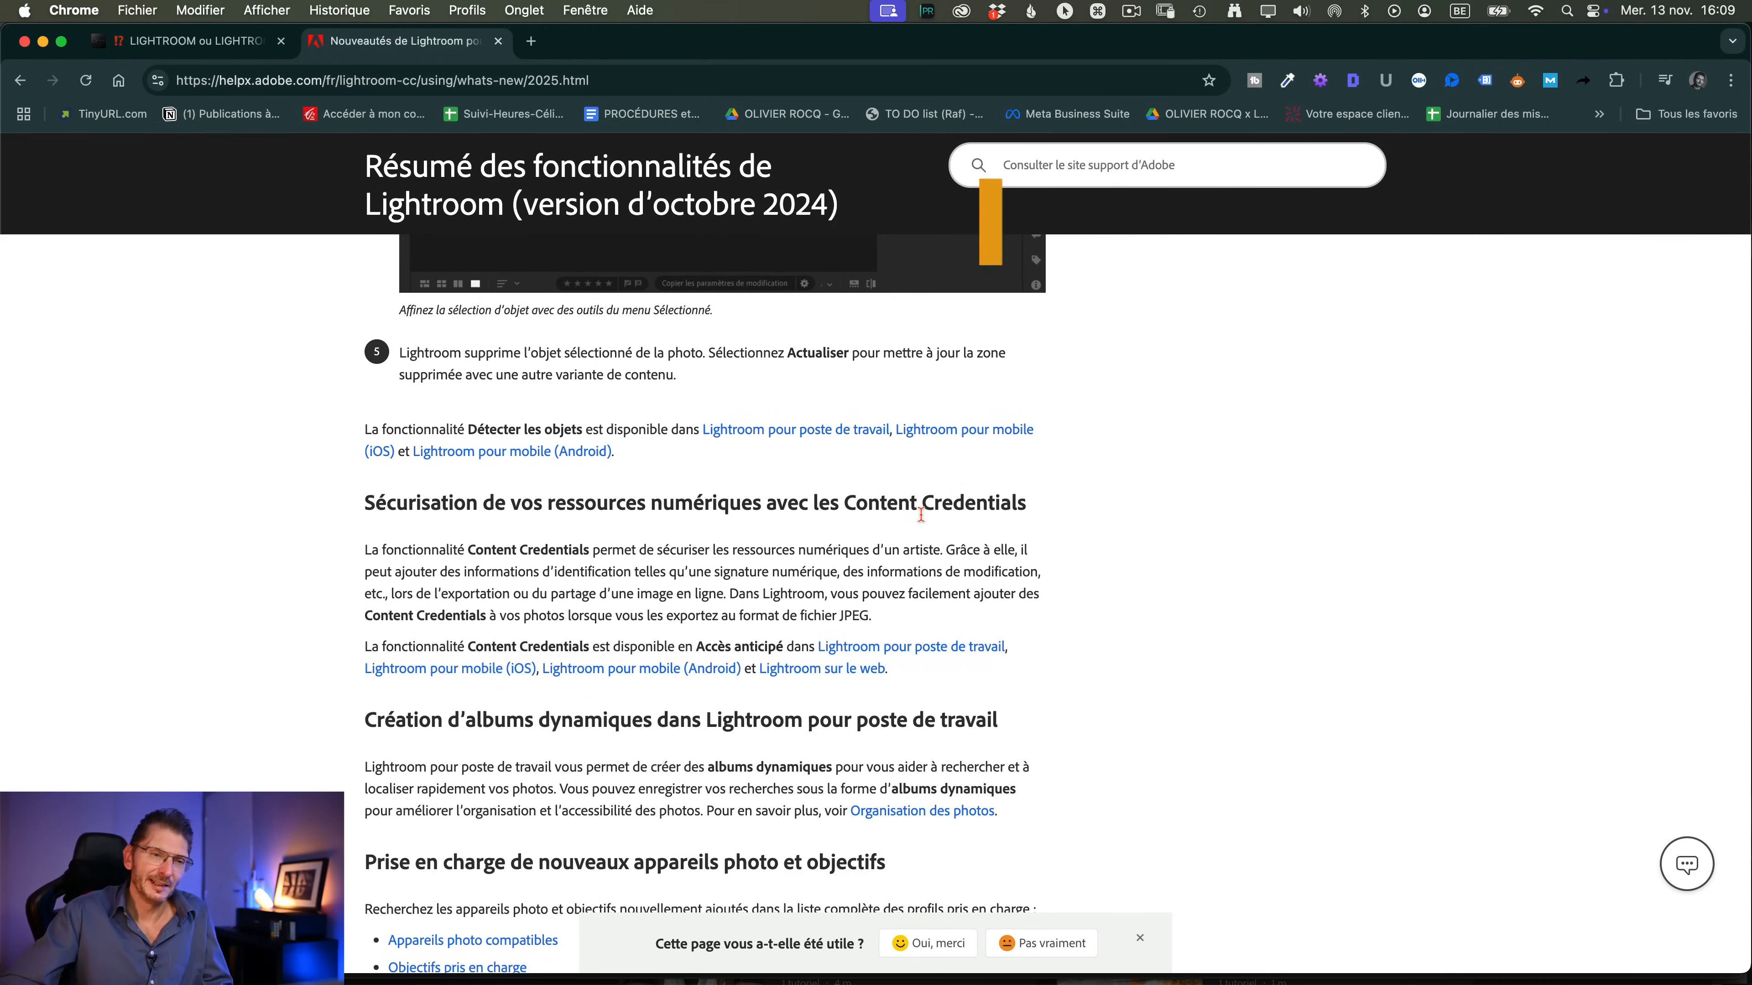
key("super+Tab")
left_click(102, 10)
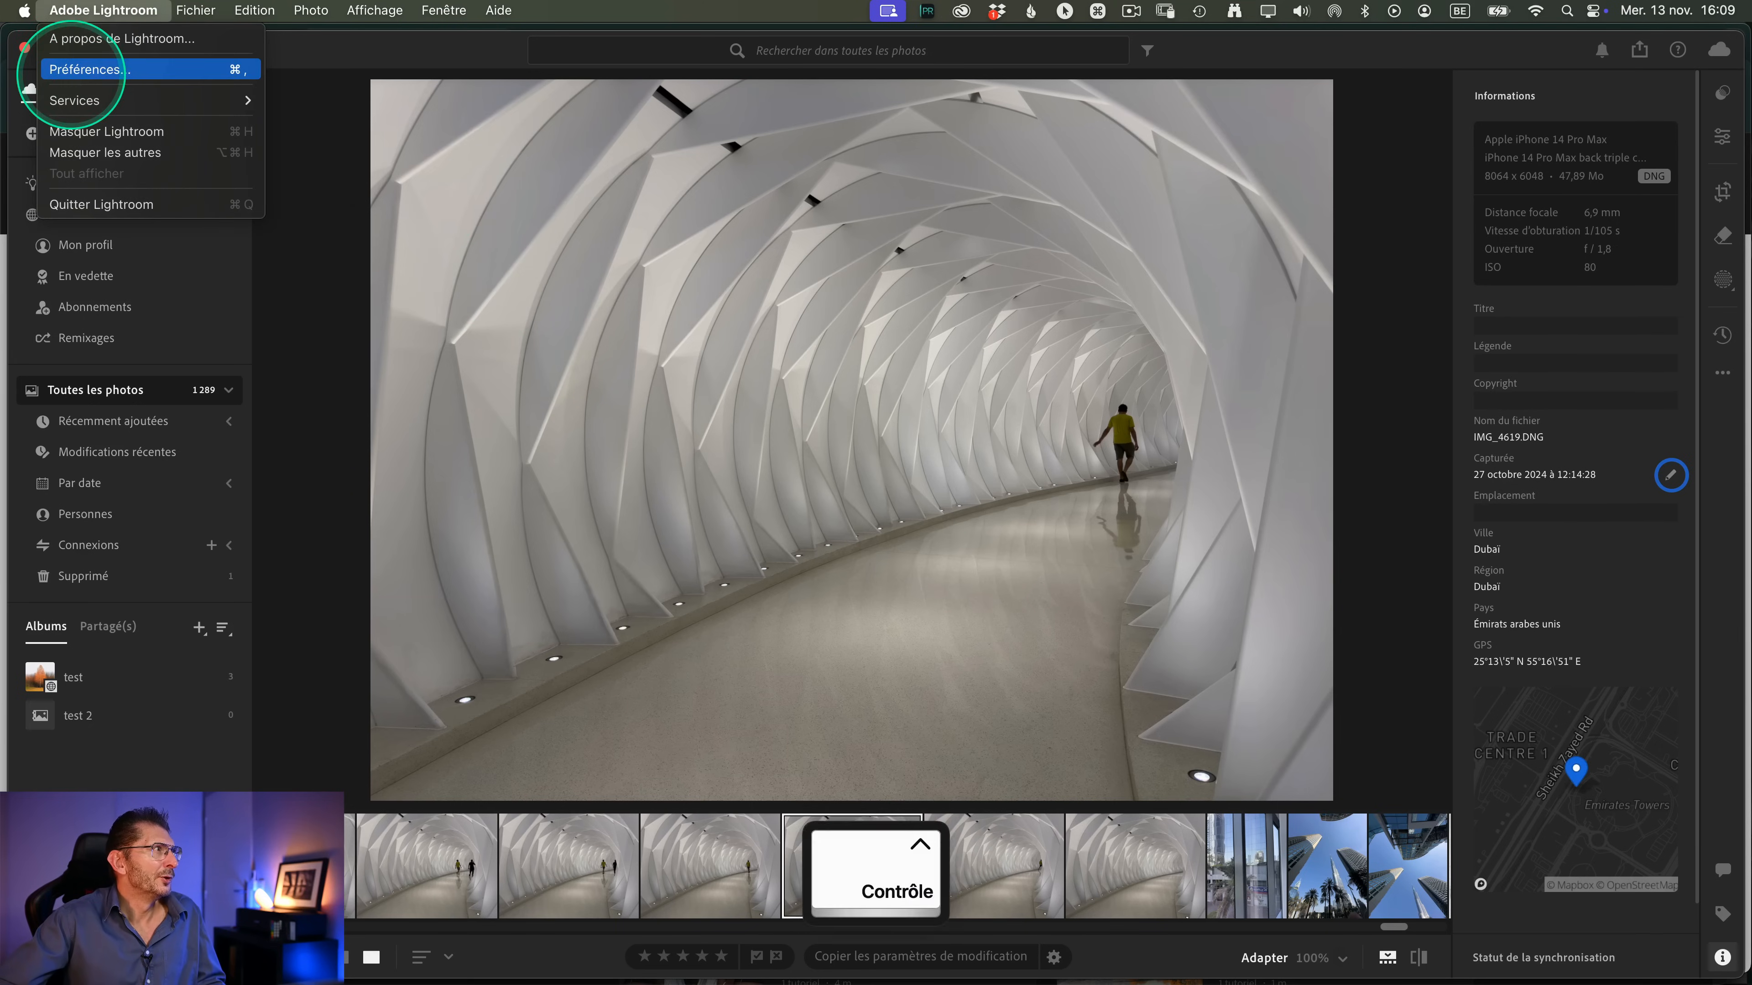
scroll(72, 76, "up", 5)
scroll(71, 77, "up", 2)
left_click(78, 80)
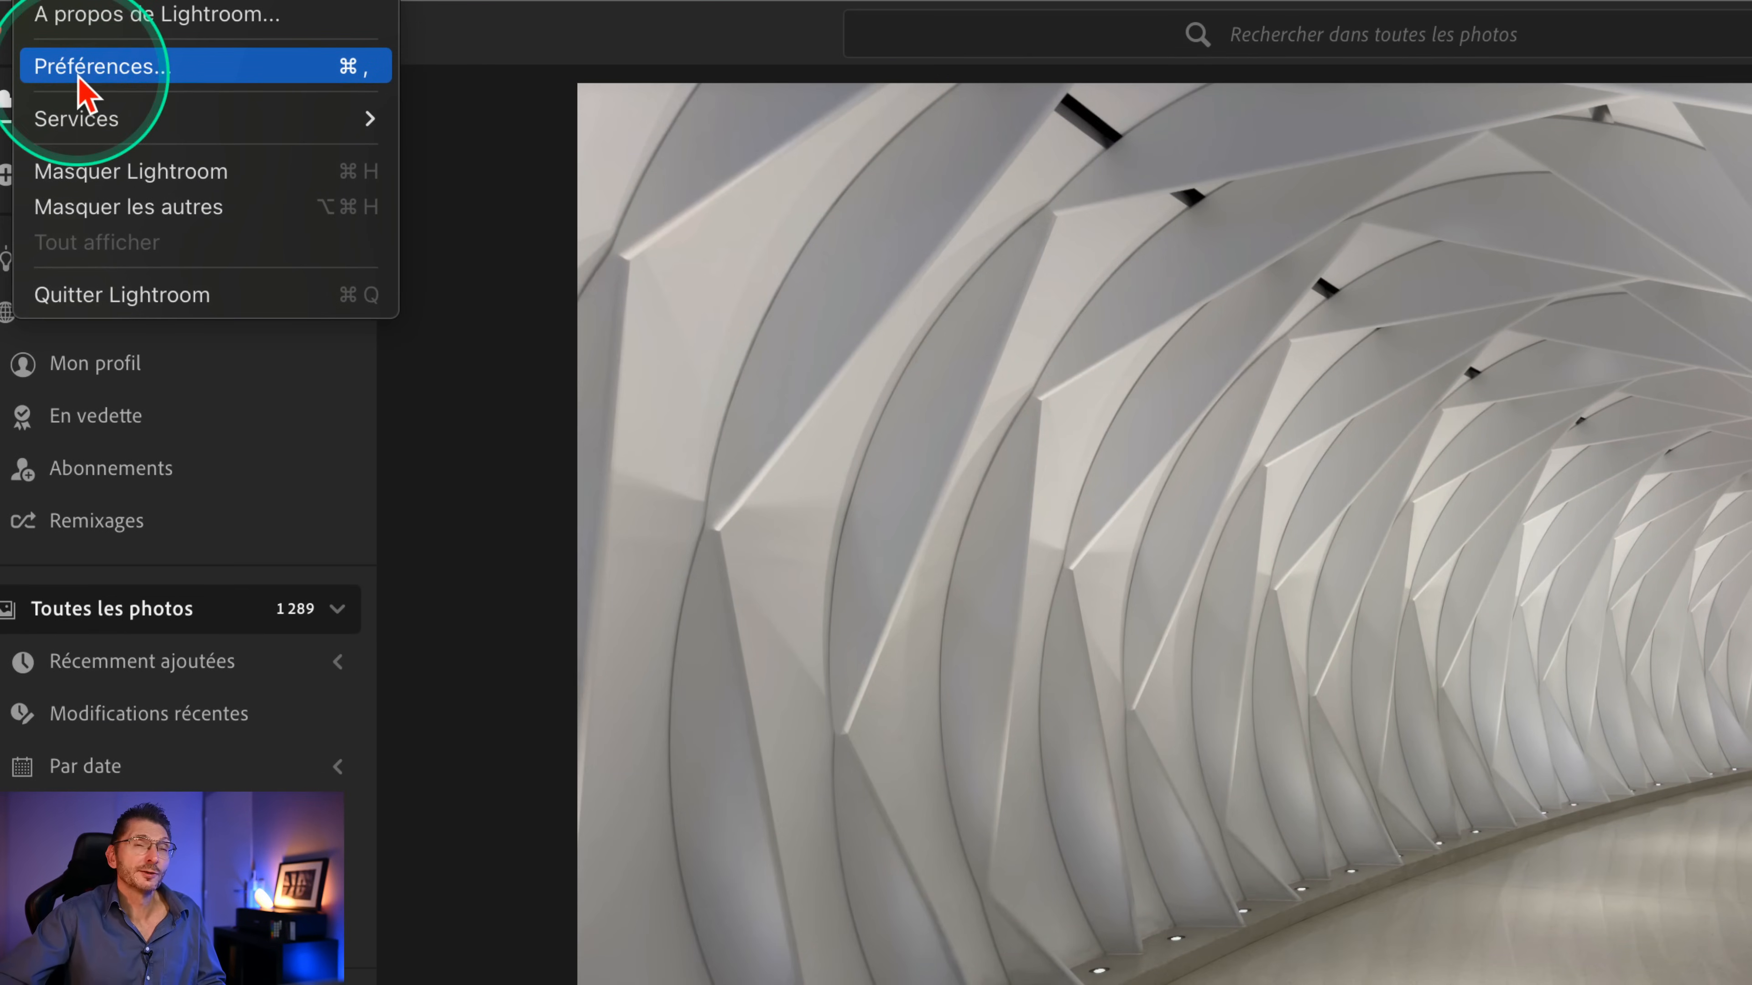
scroll(504, 324, "down", 6)
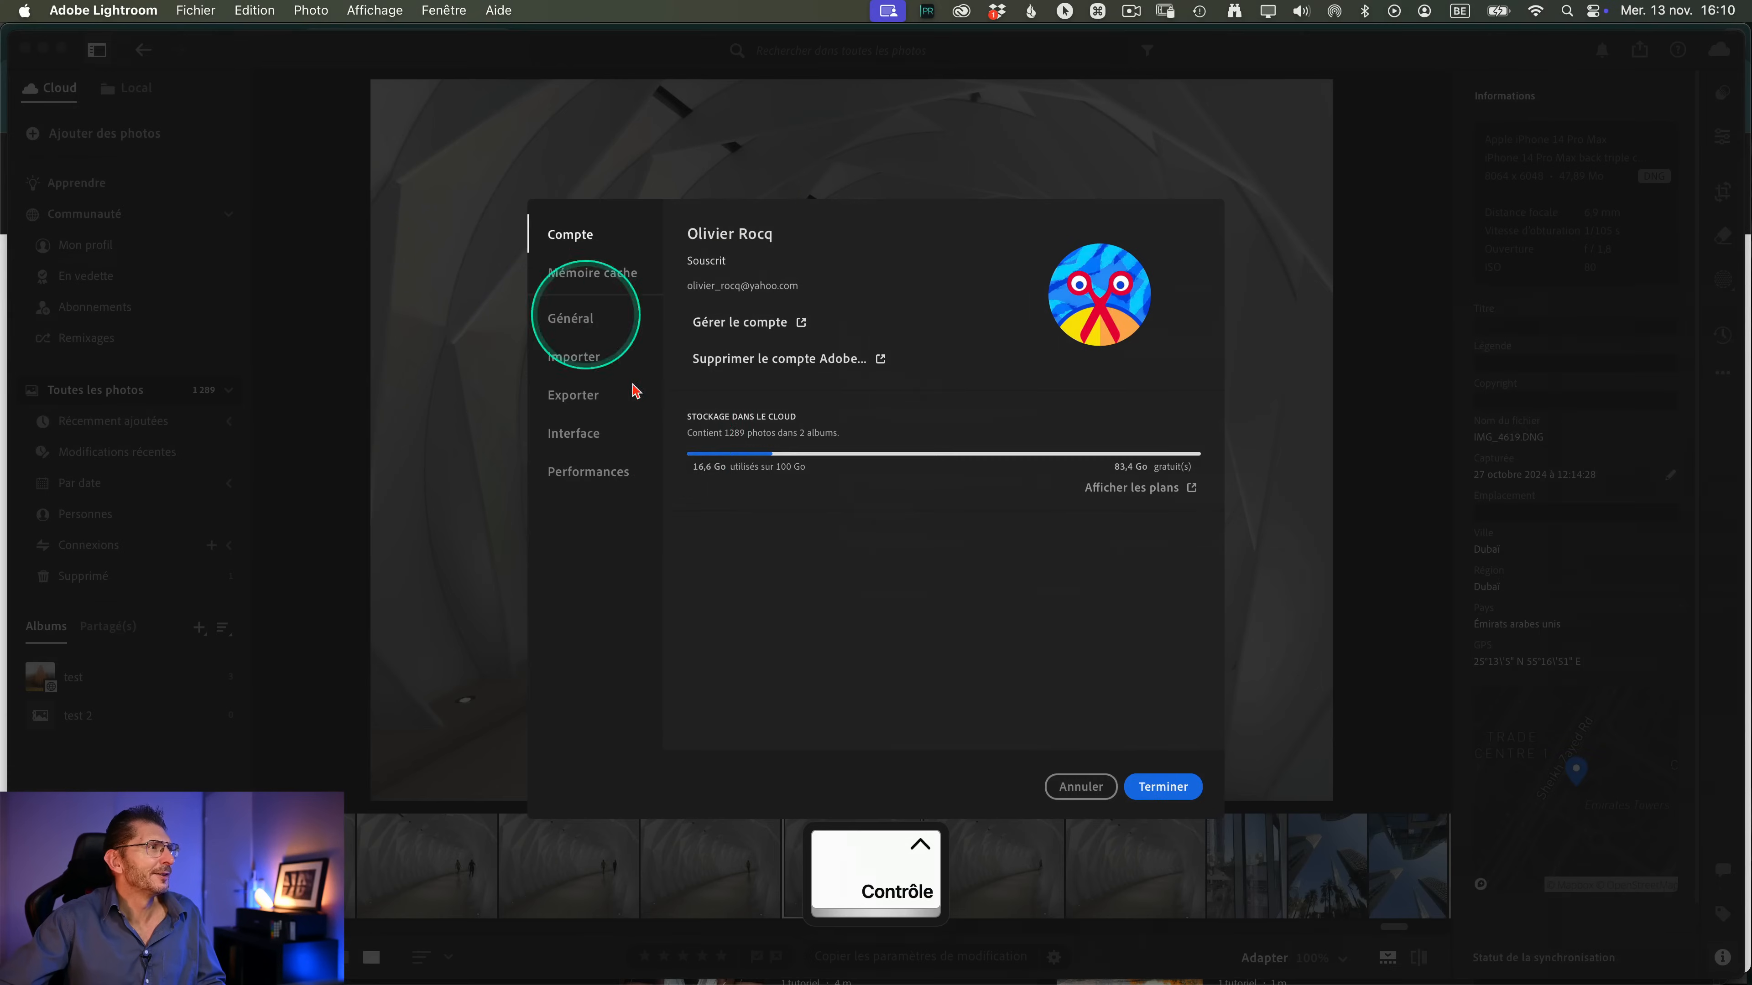
left_click(577, 394)
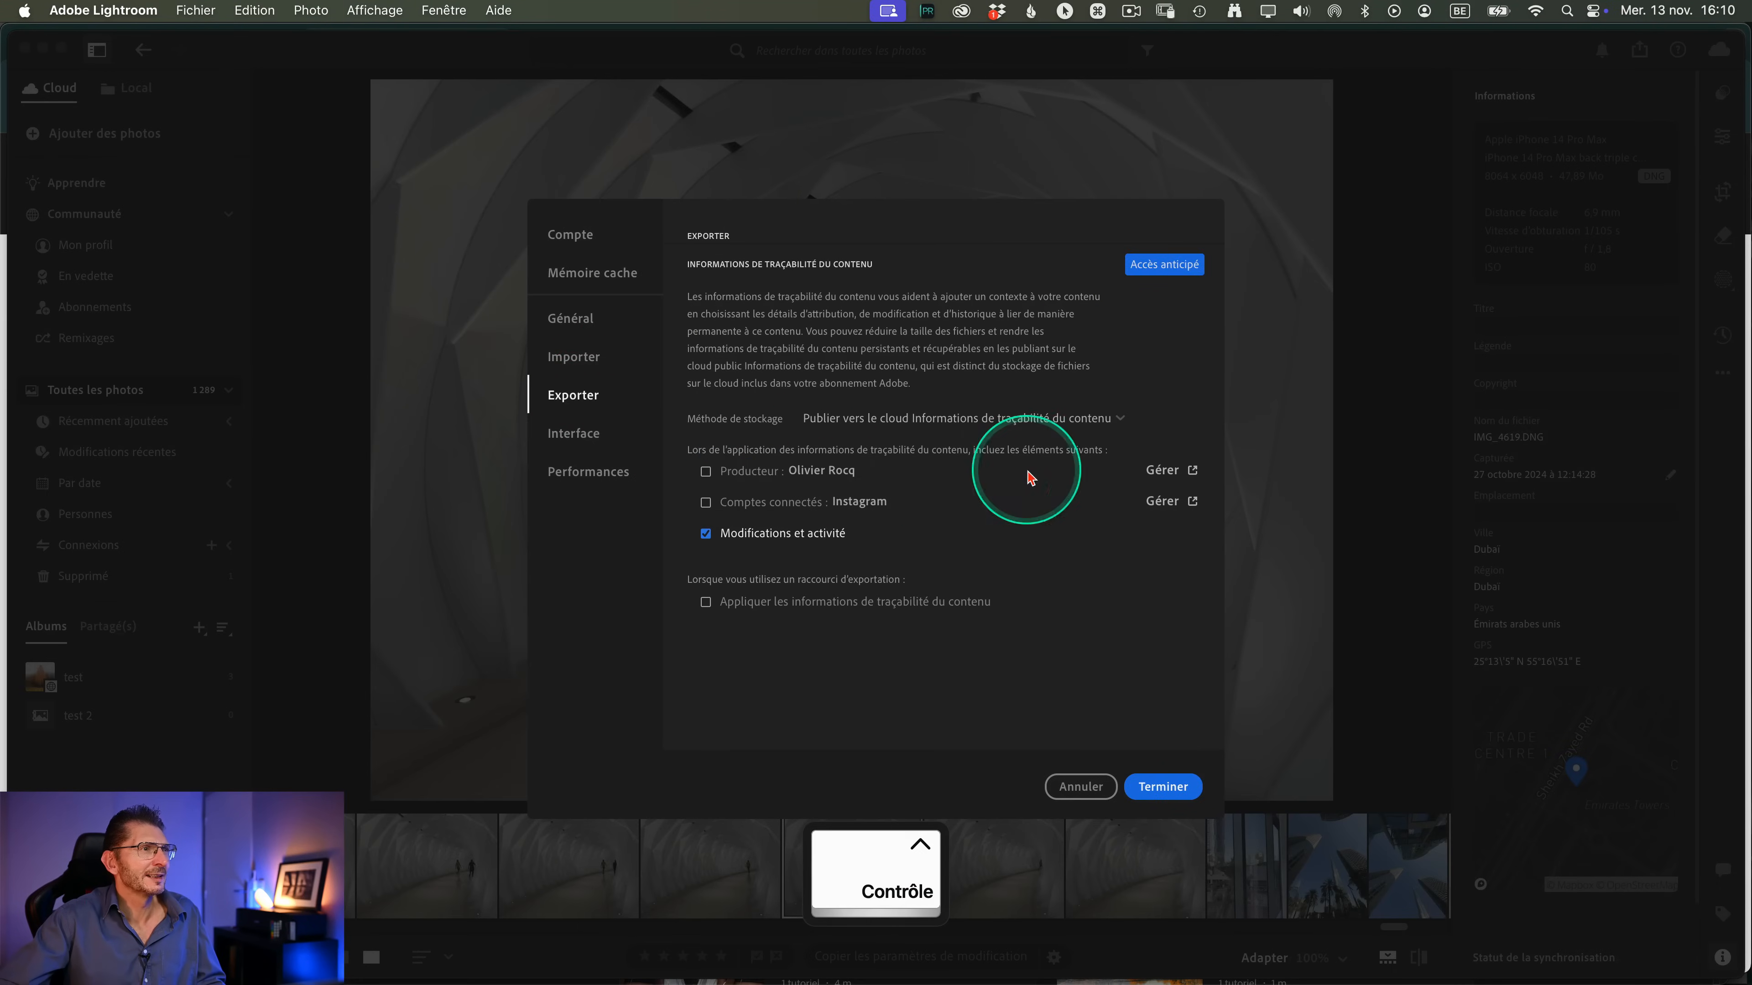
scroll(836, 272, "up", 5)
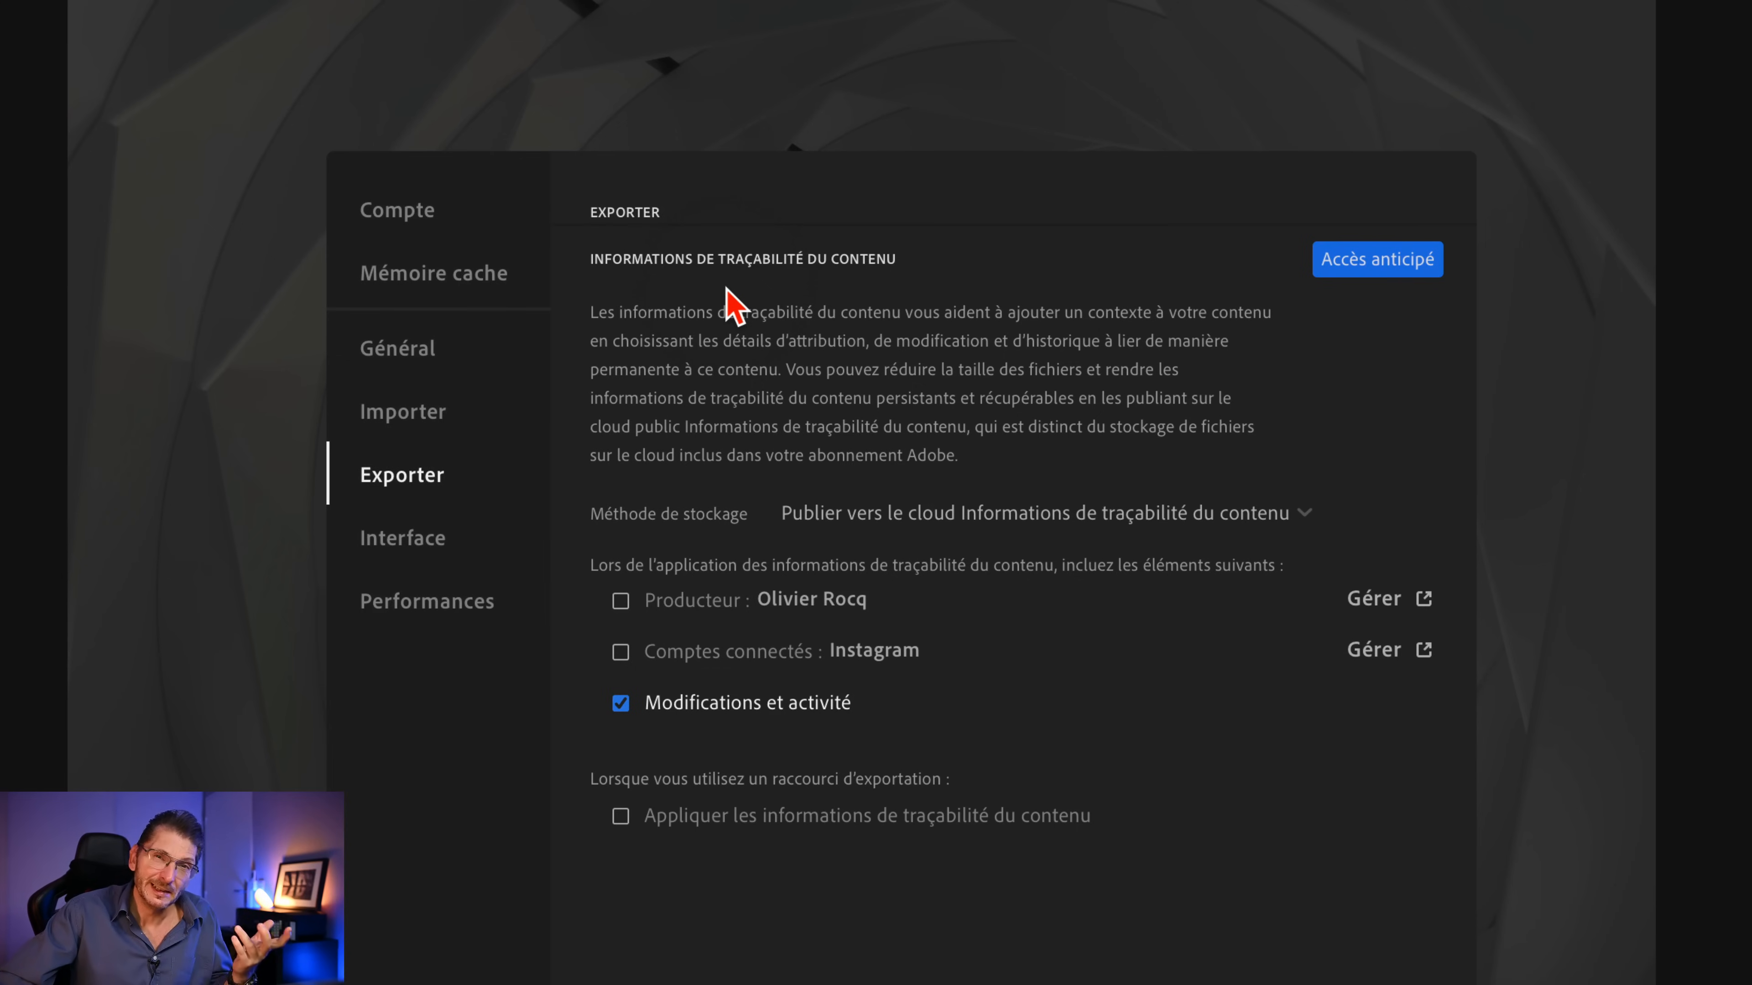
left_click(726, 290)
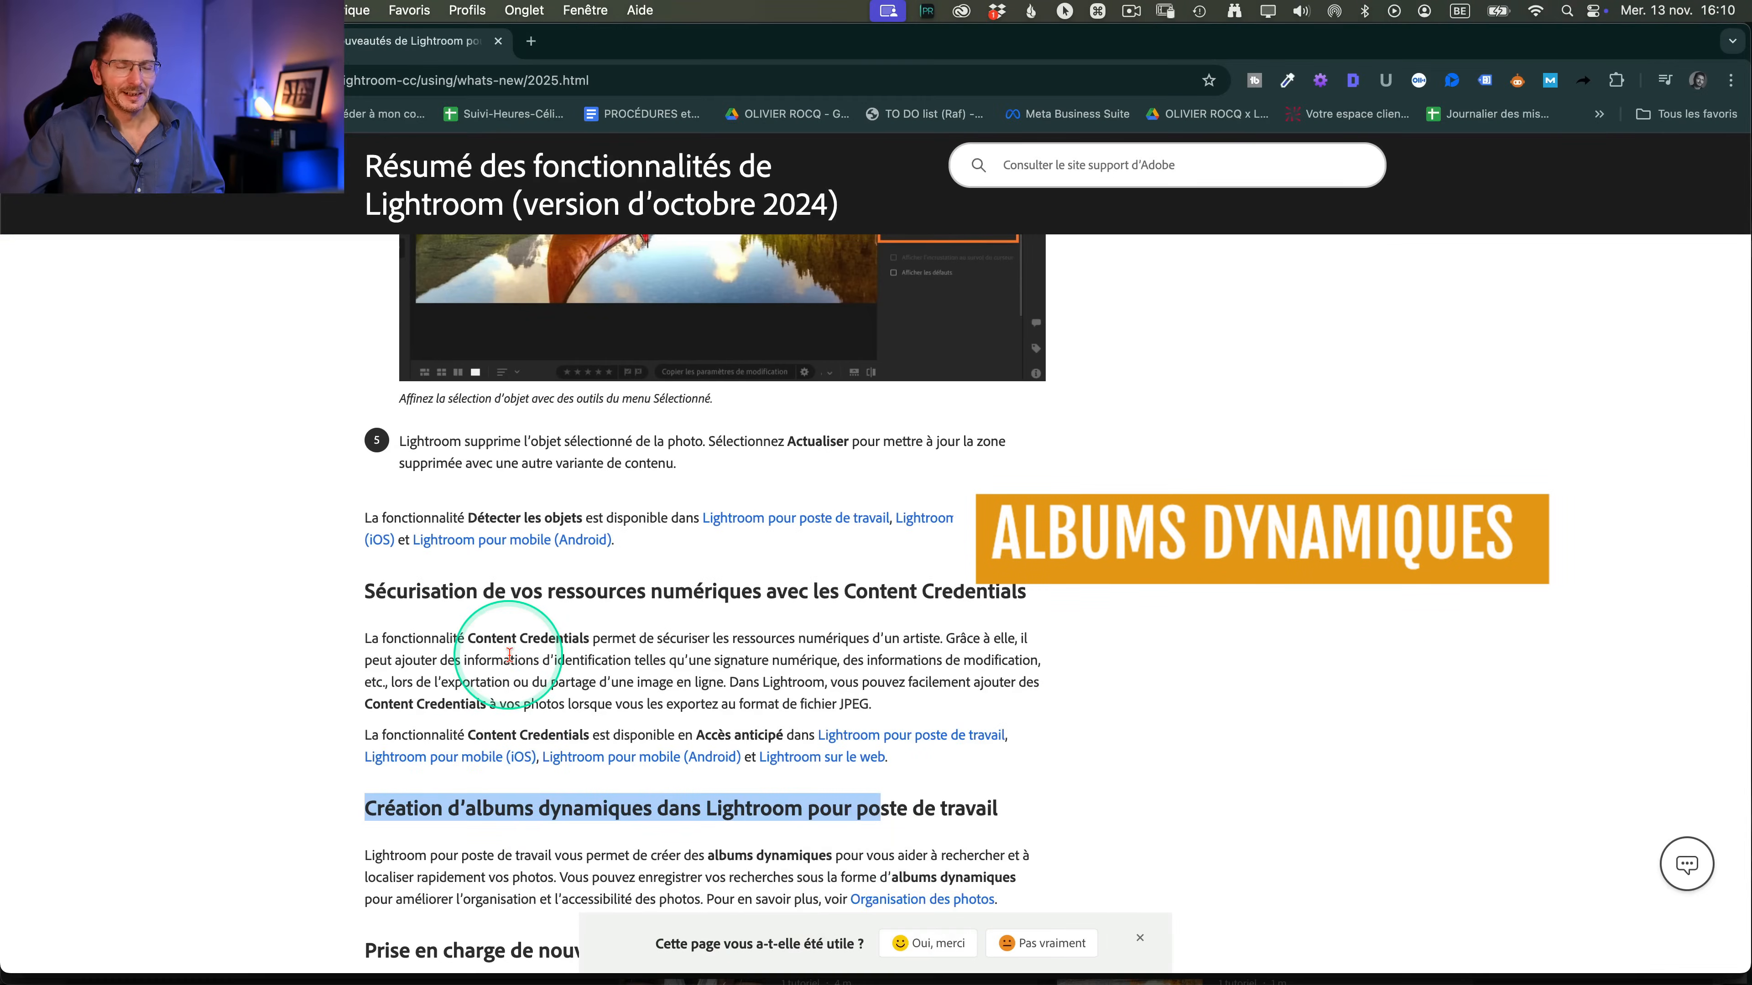
key("super+Tab")
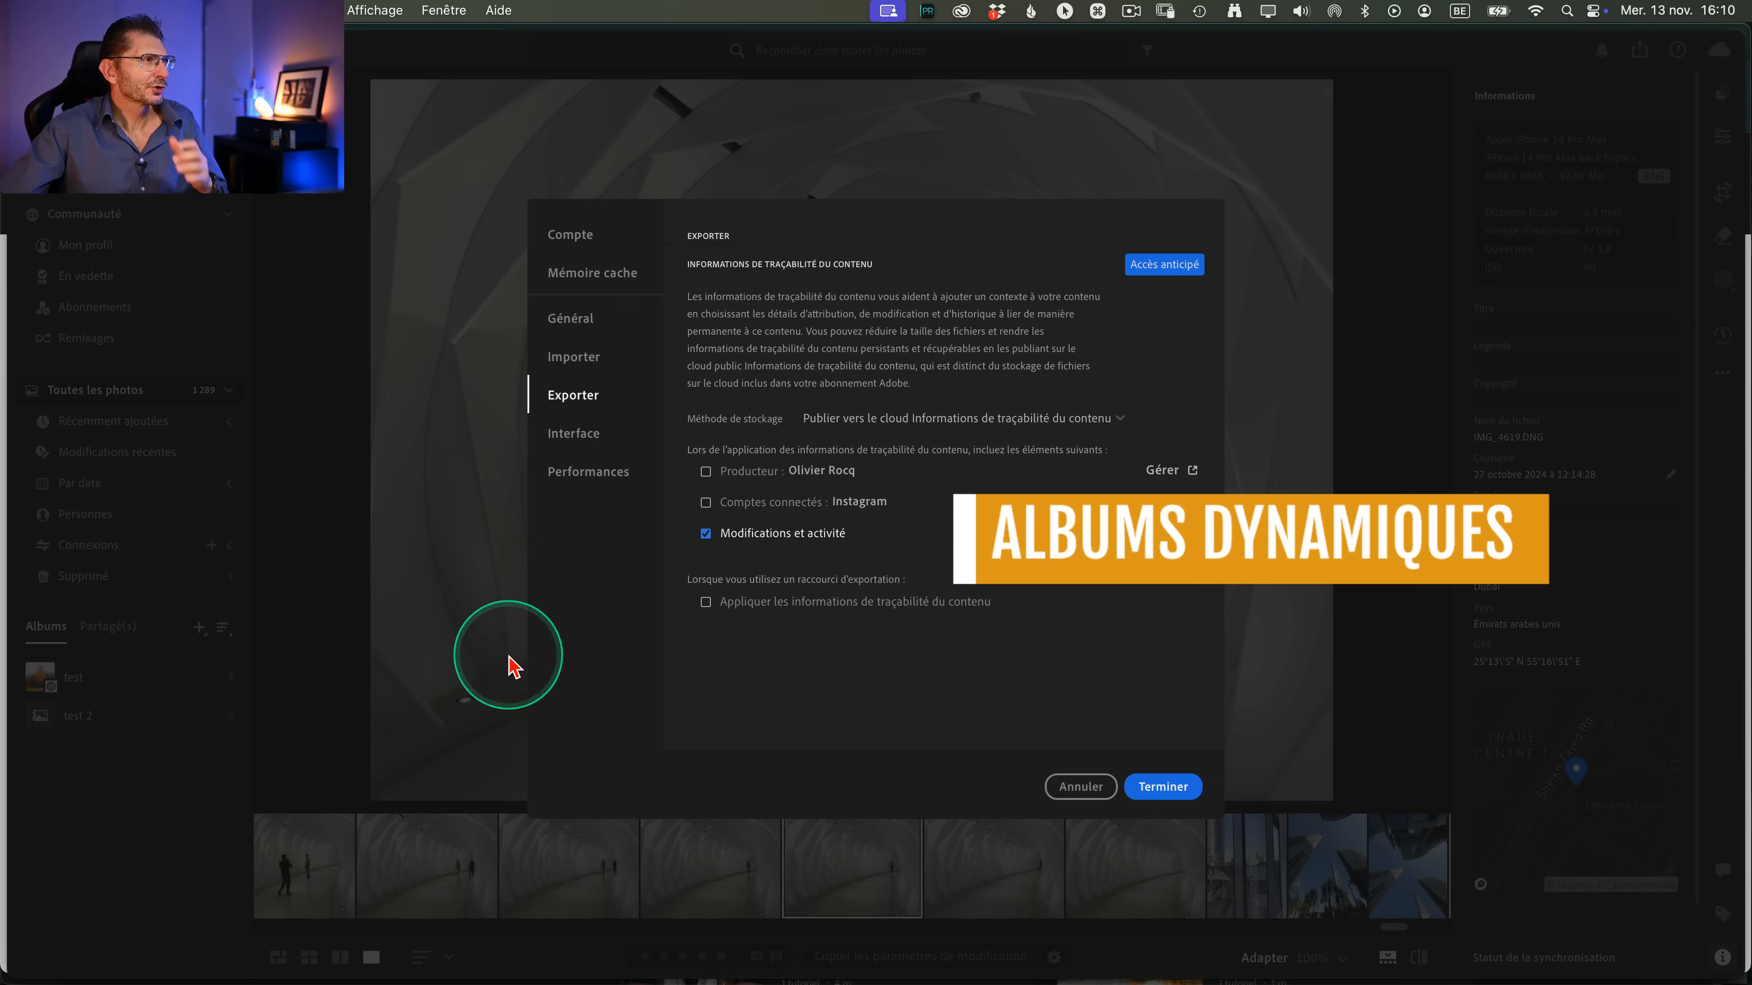
left_click(1079, 787)
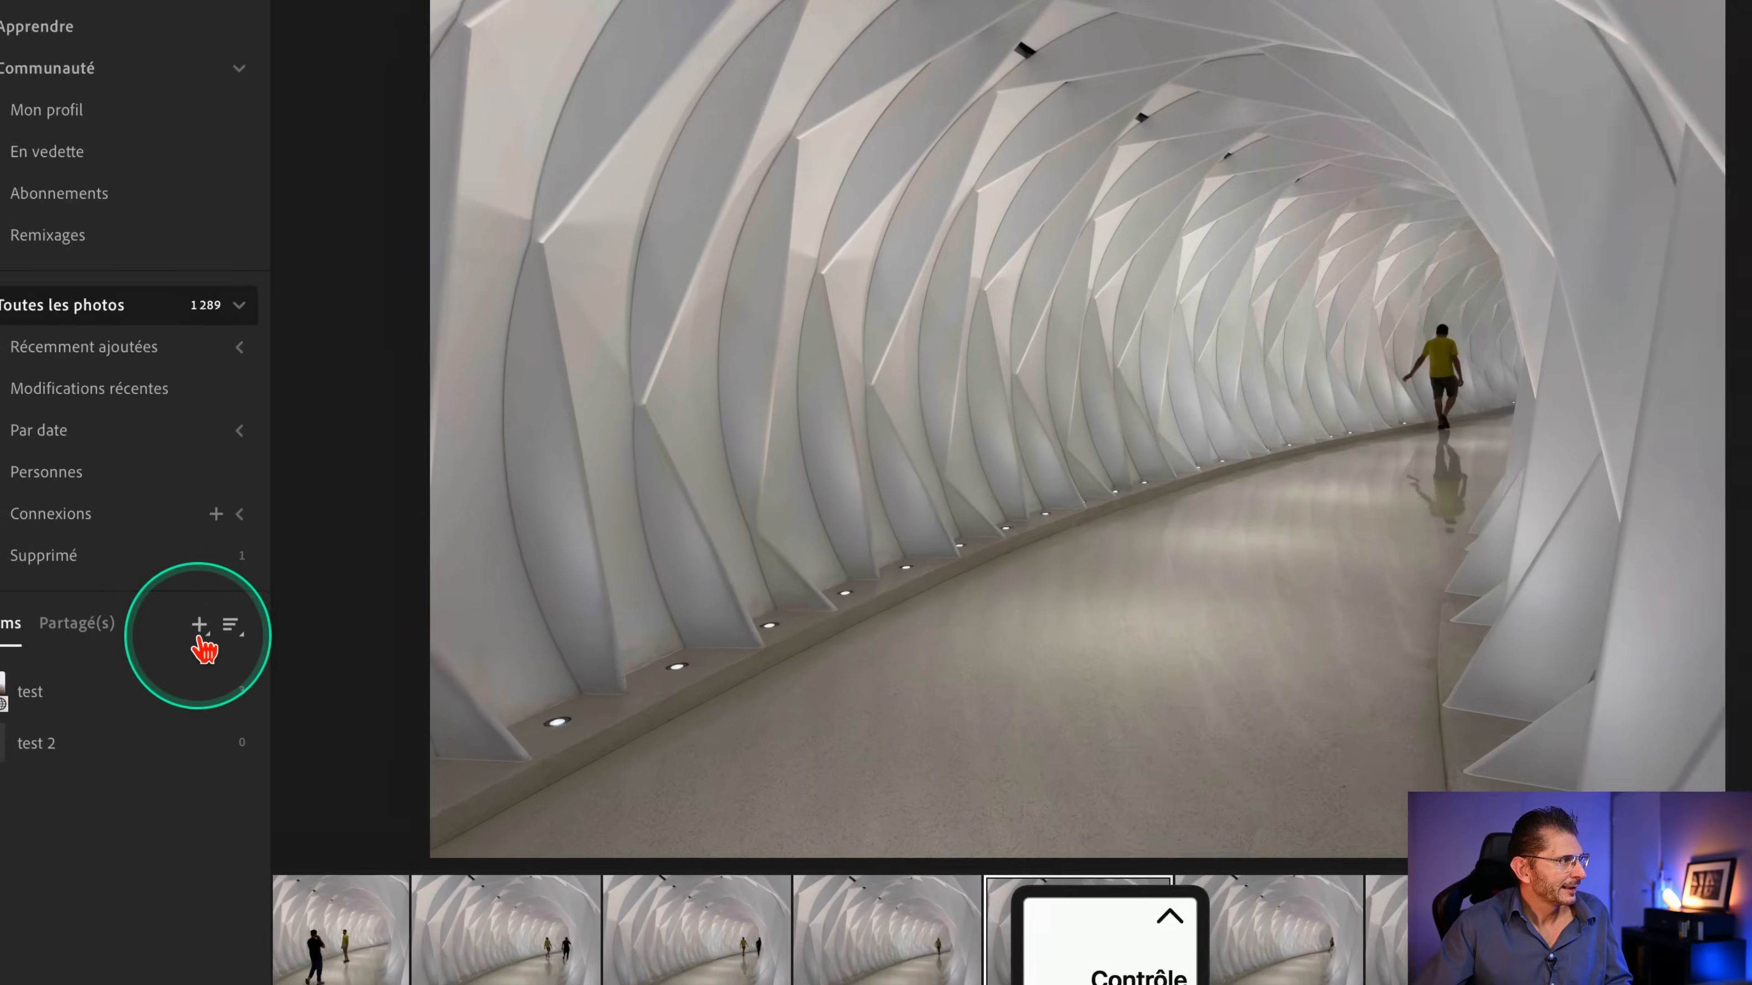
- Compare Lightroom's option for creating a dynamic album with the dynamic collections in Lightroom Classic, and return to Lightroom
left_click(200, 635)
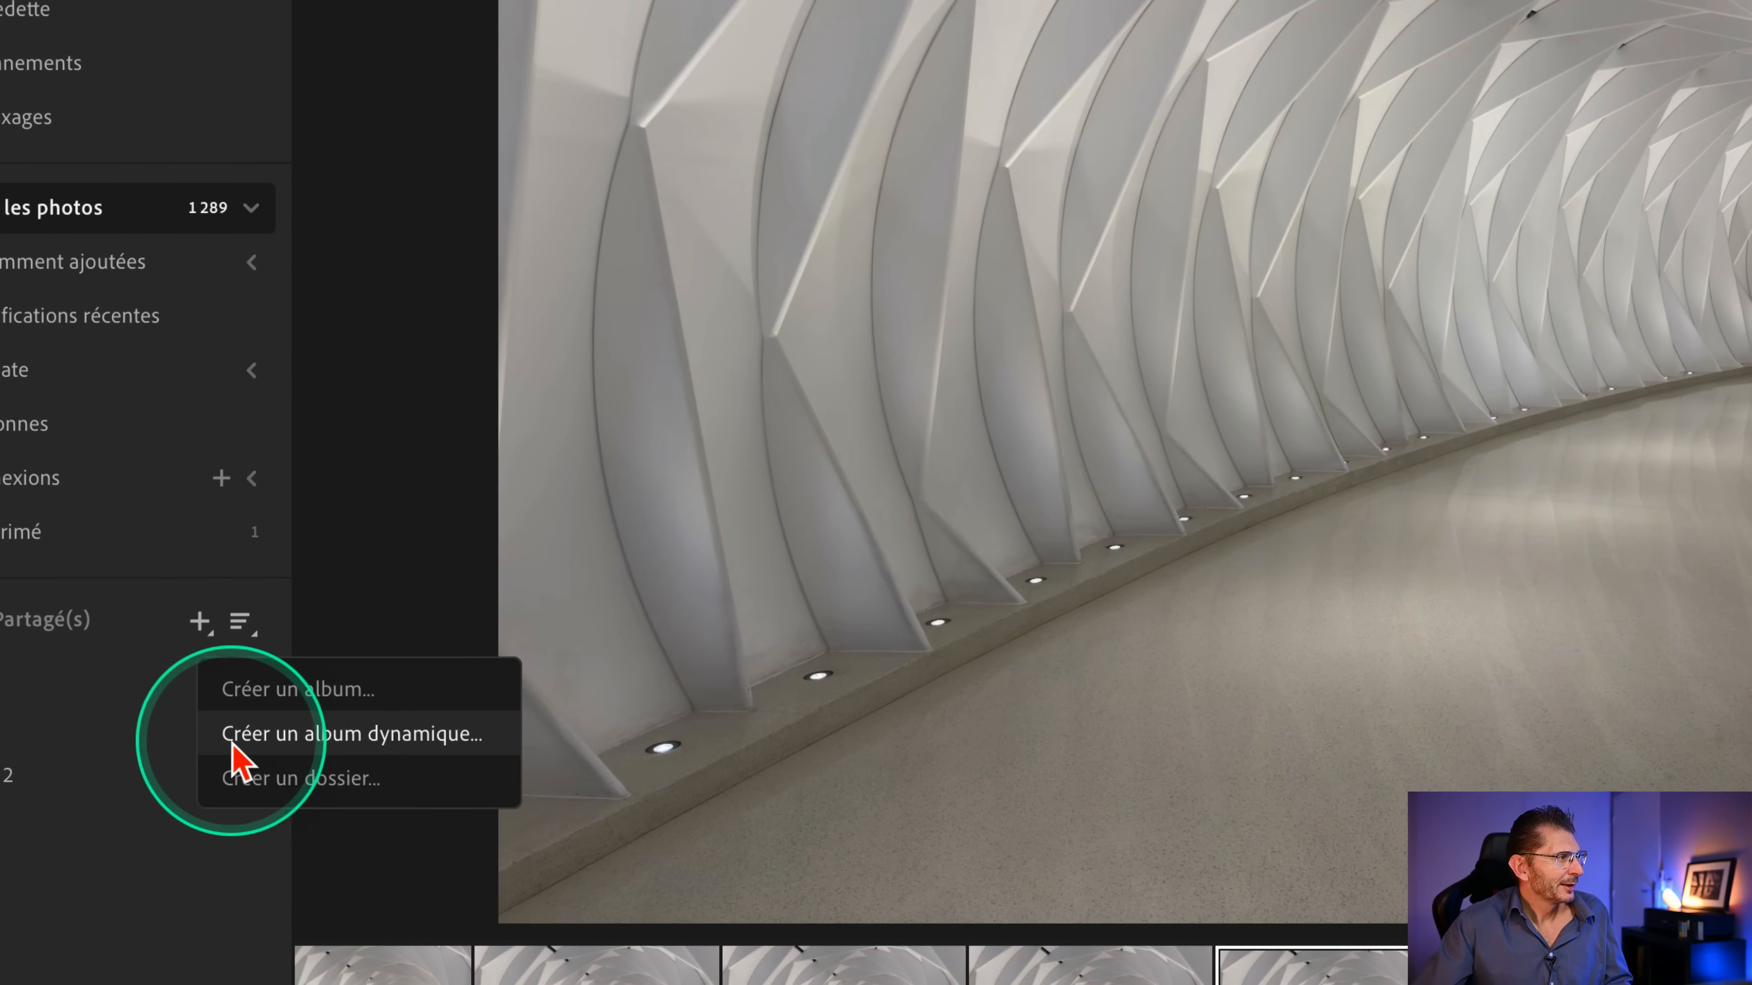
left_click(455, 735)
left_click(121, 611)
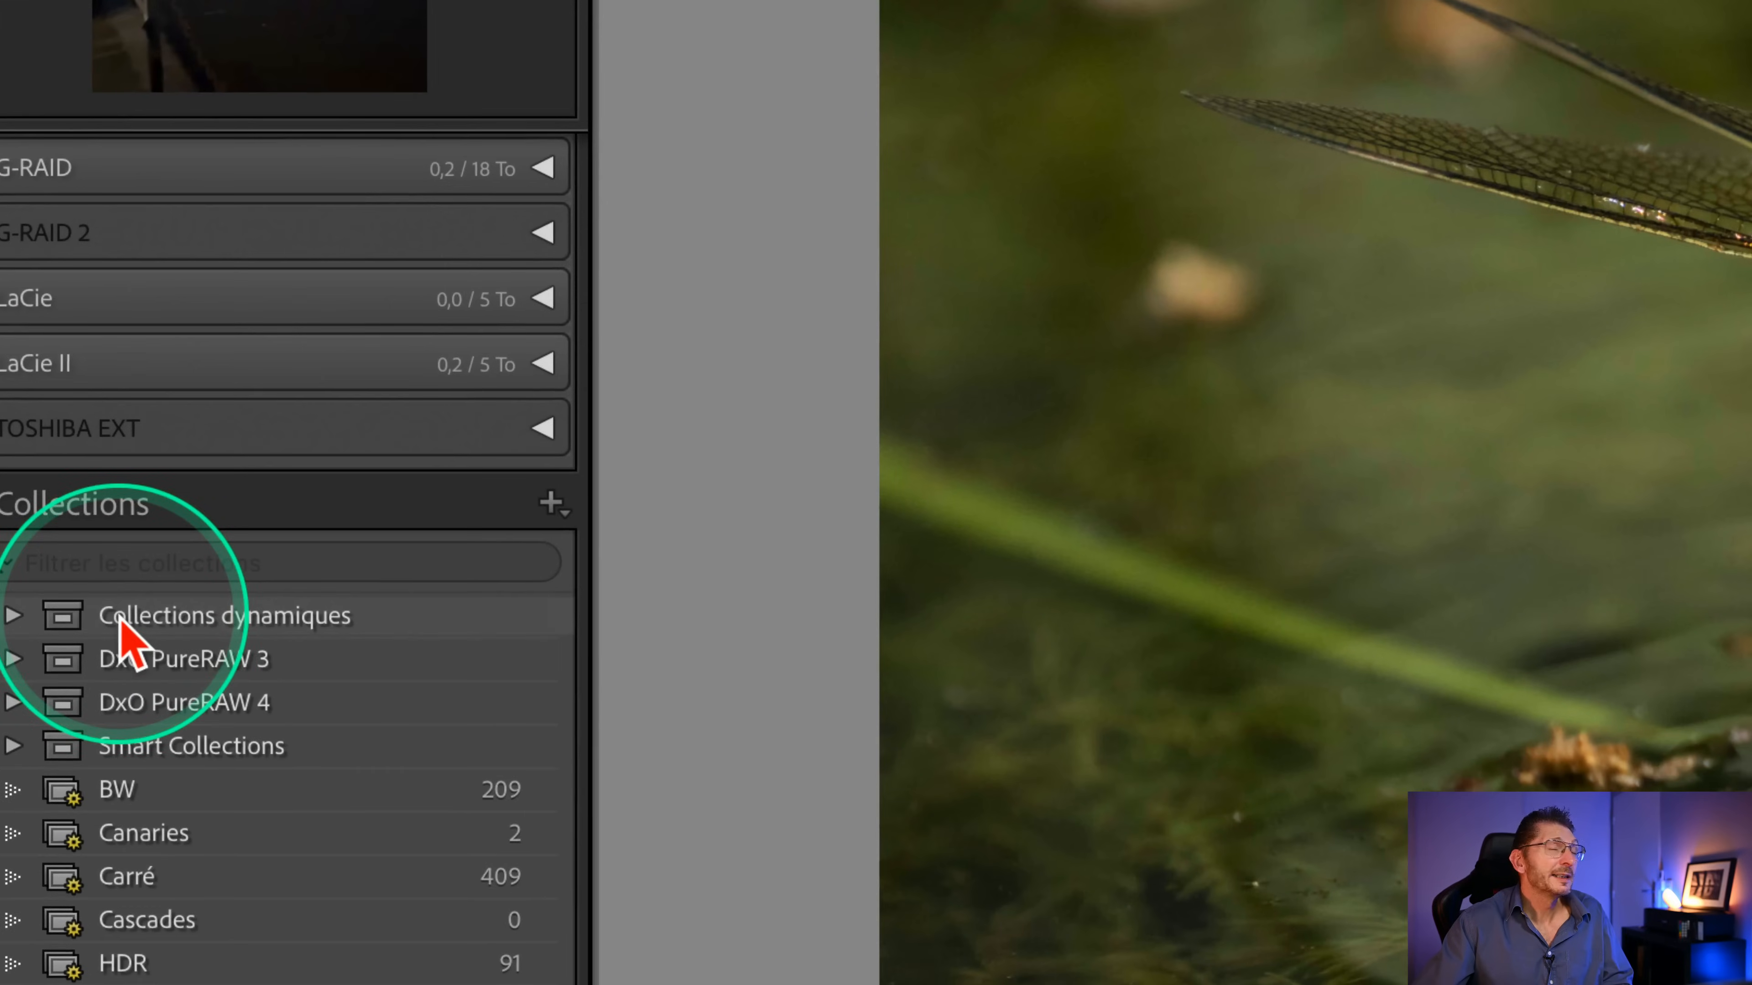
key("super+Tab")
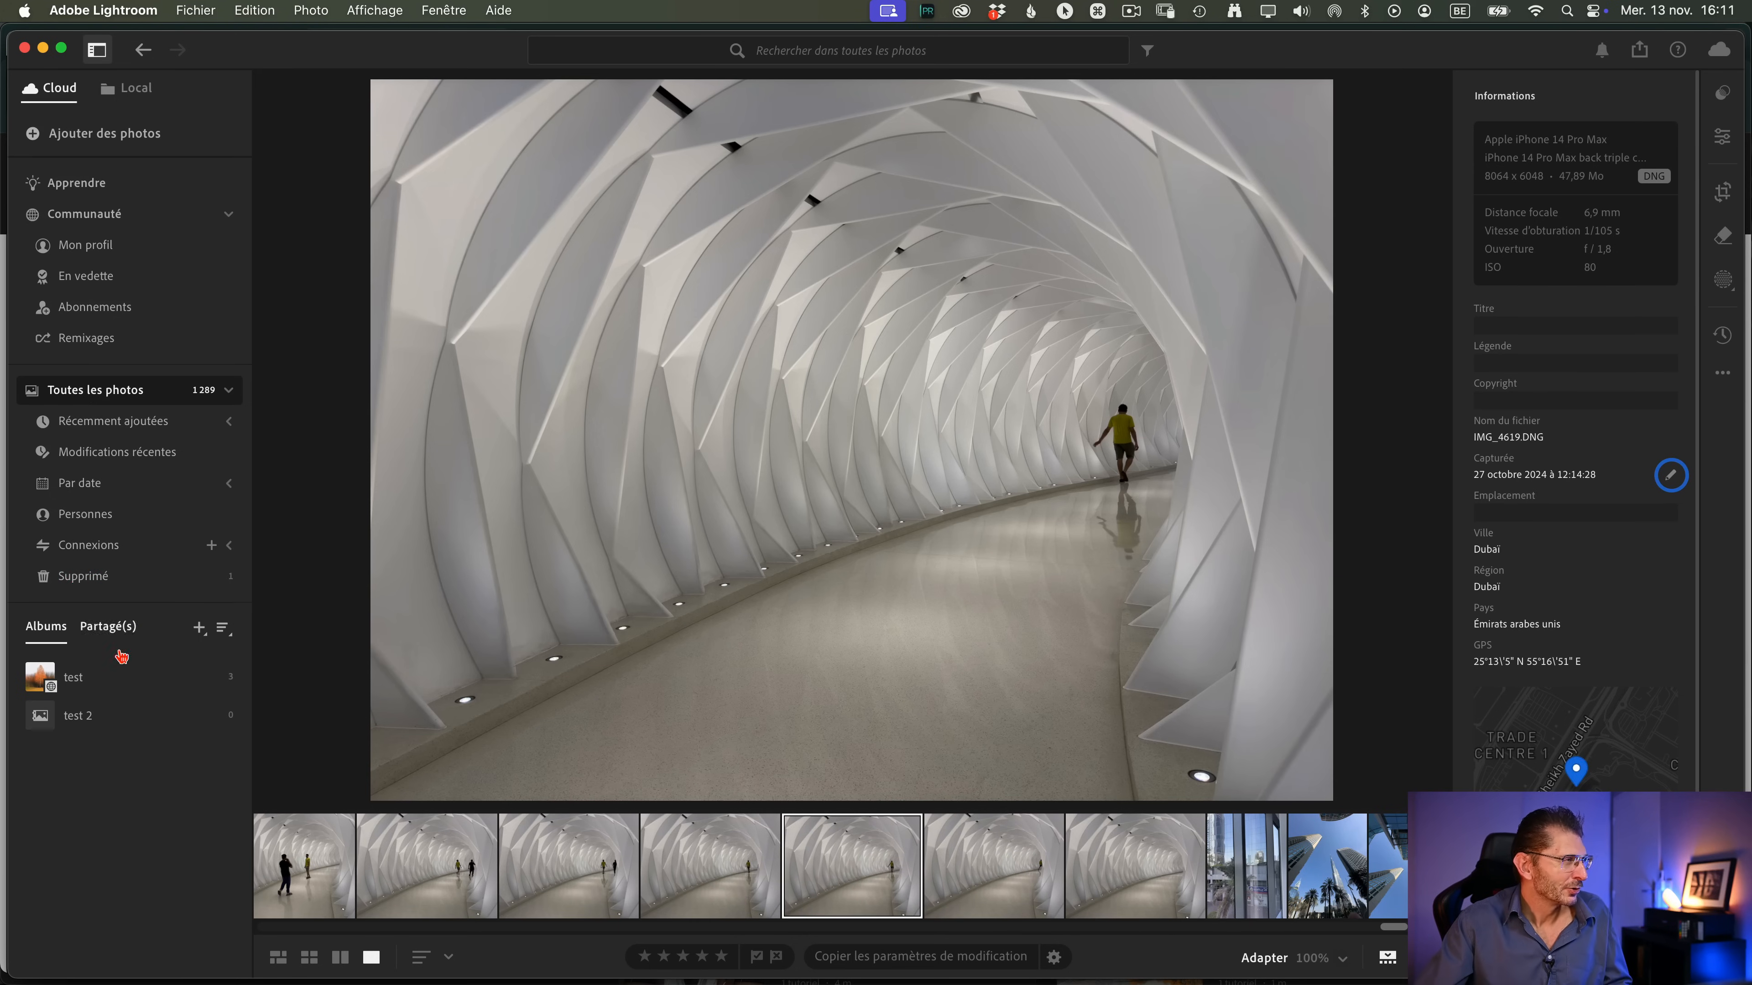
left_click(226, 630)
left_click(203, 632)
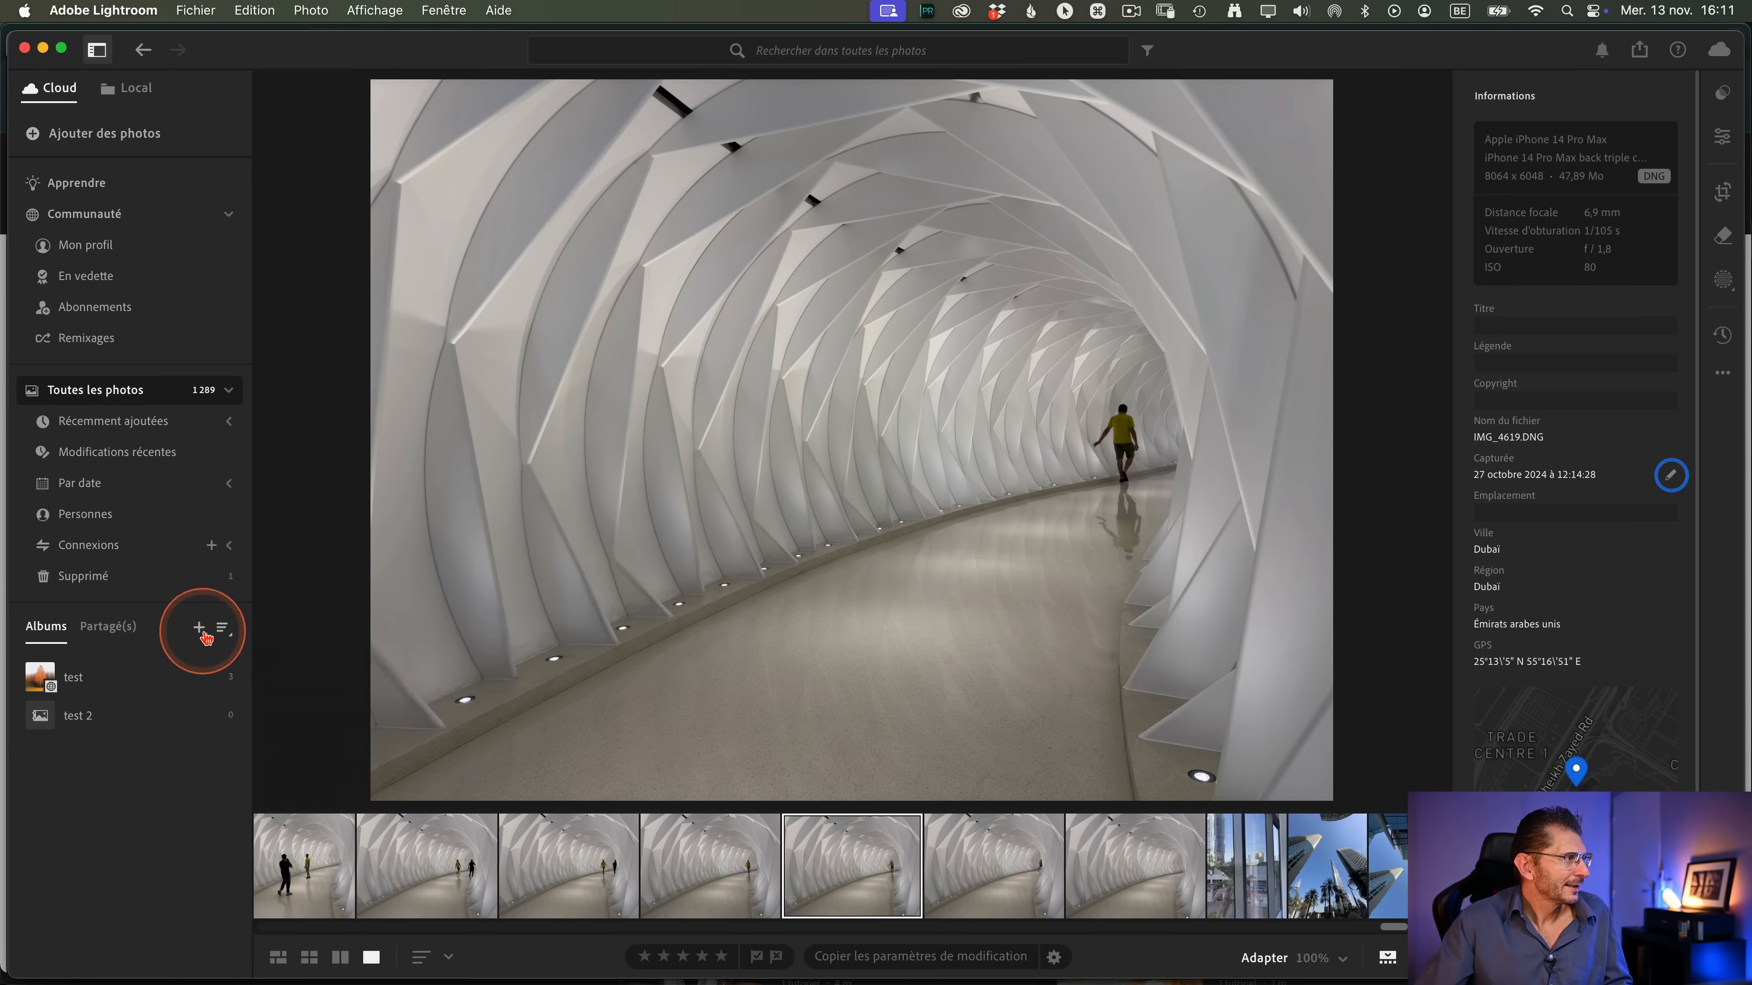
left_click(202, 632)
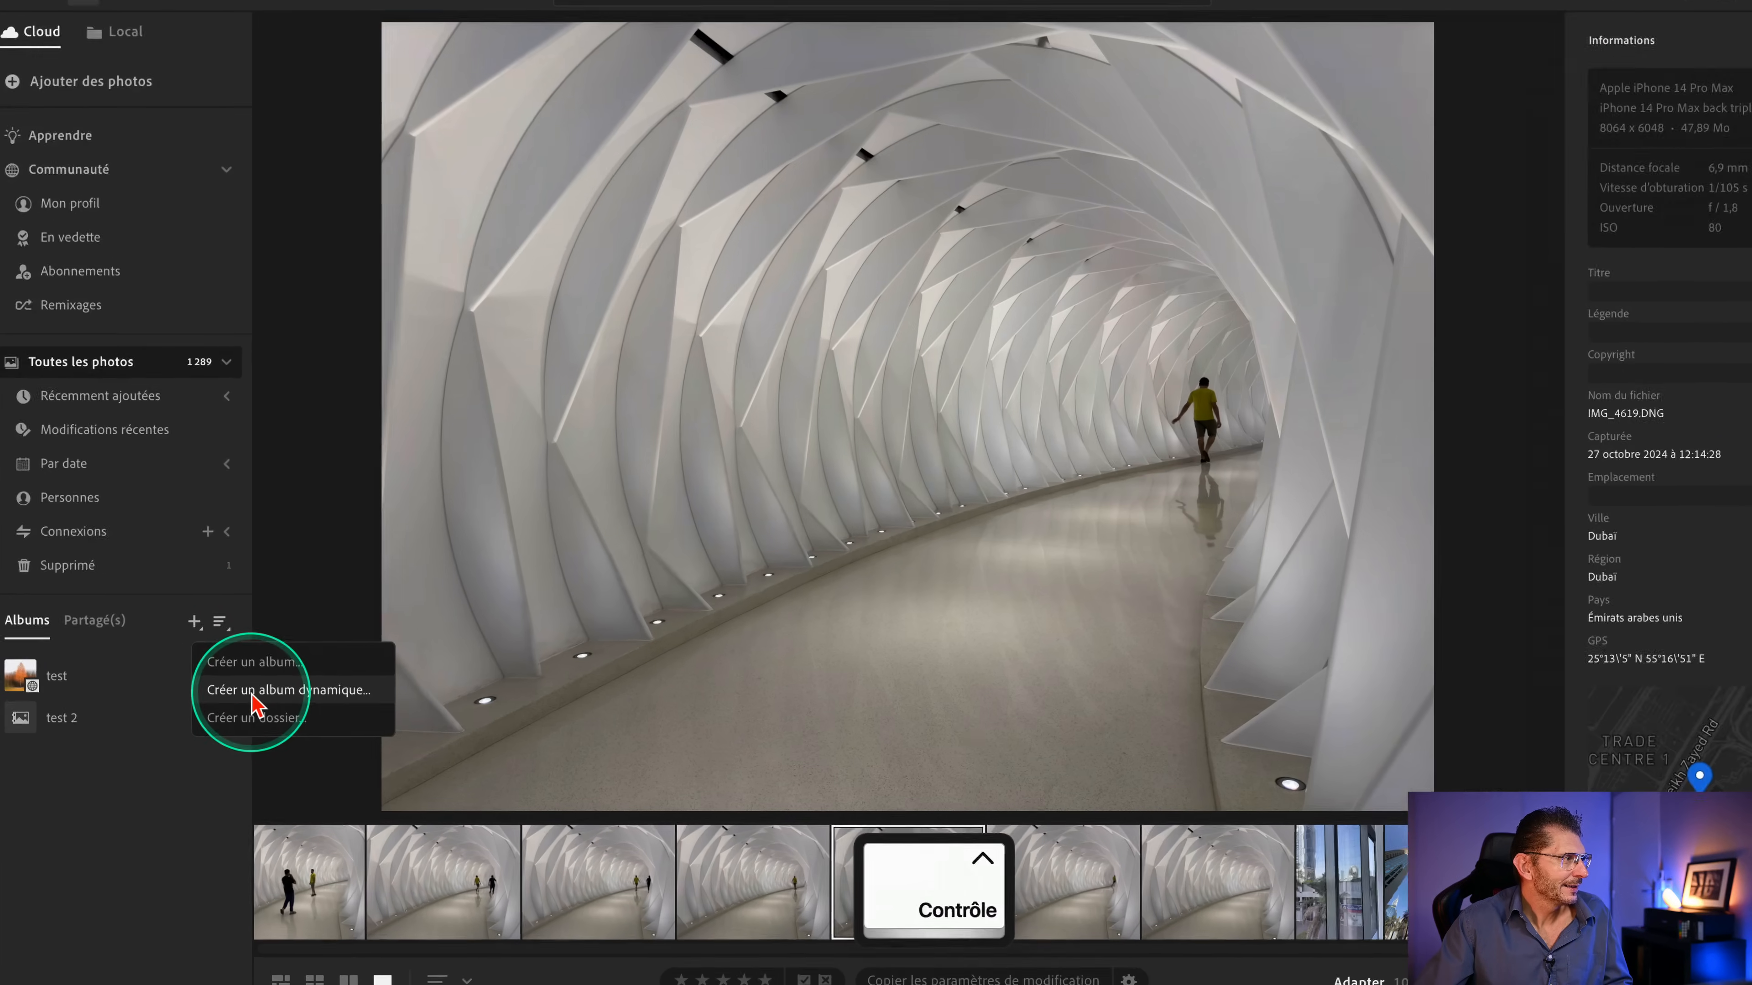
left_click(253, 691)
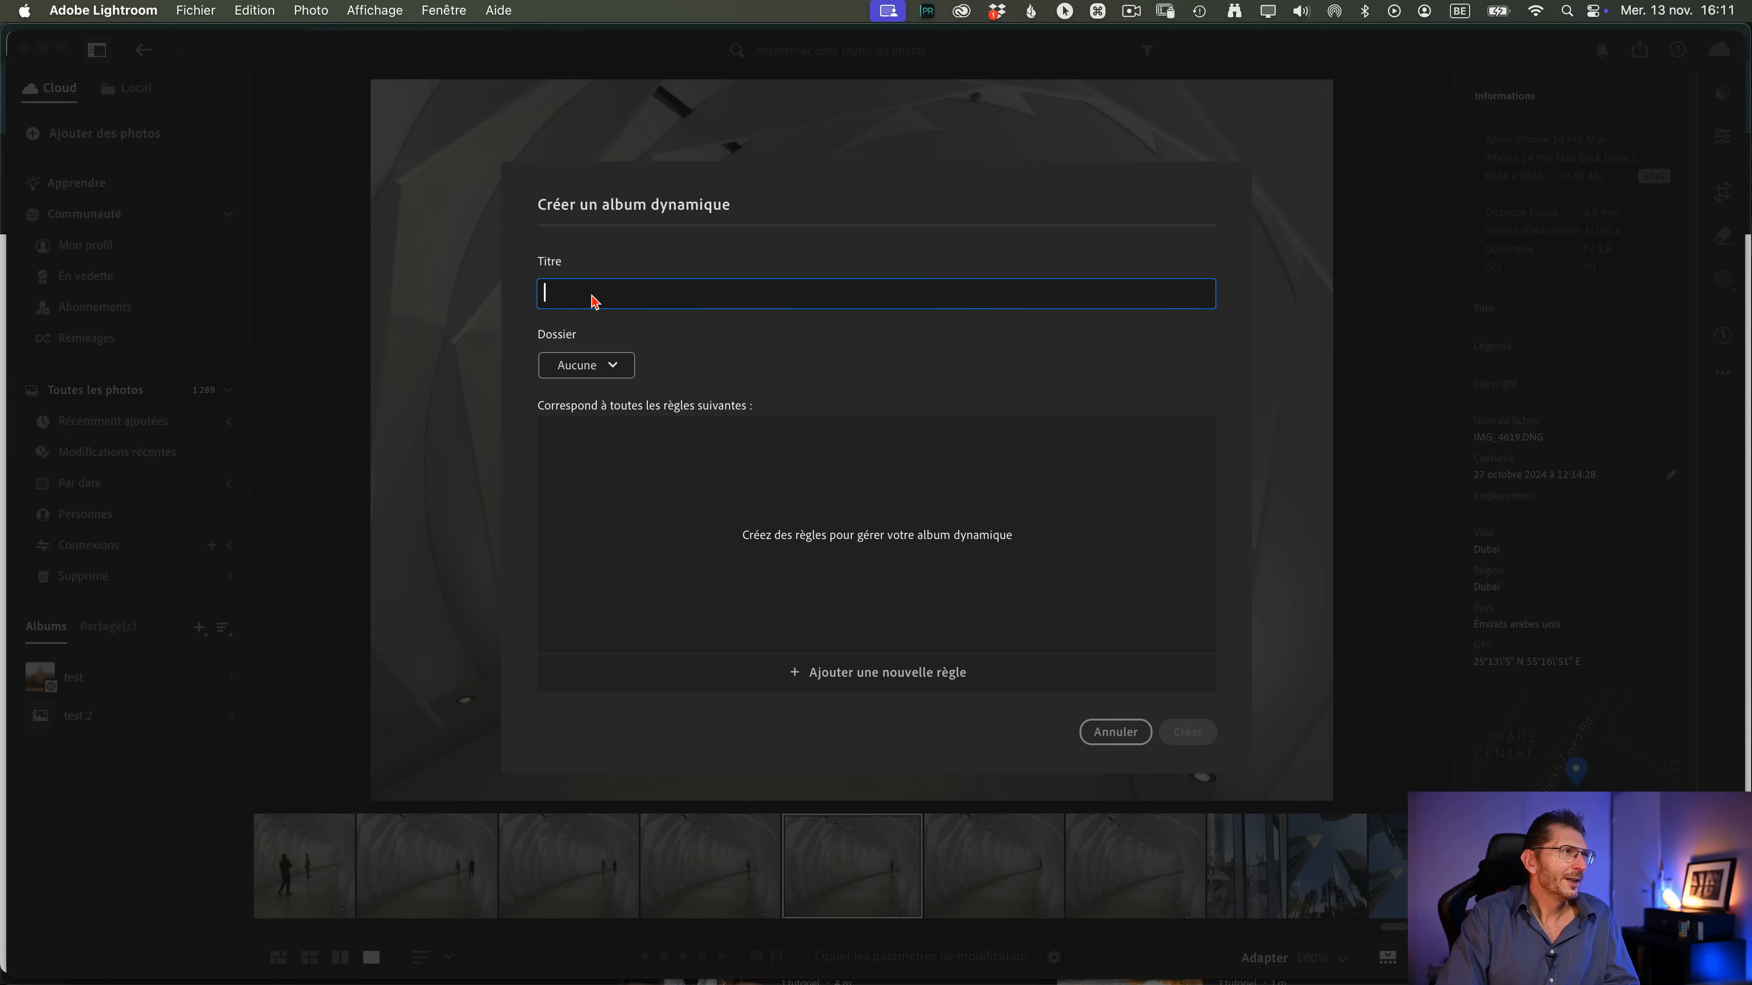
type("Sea")
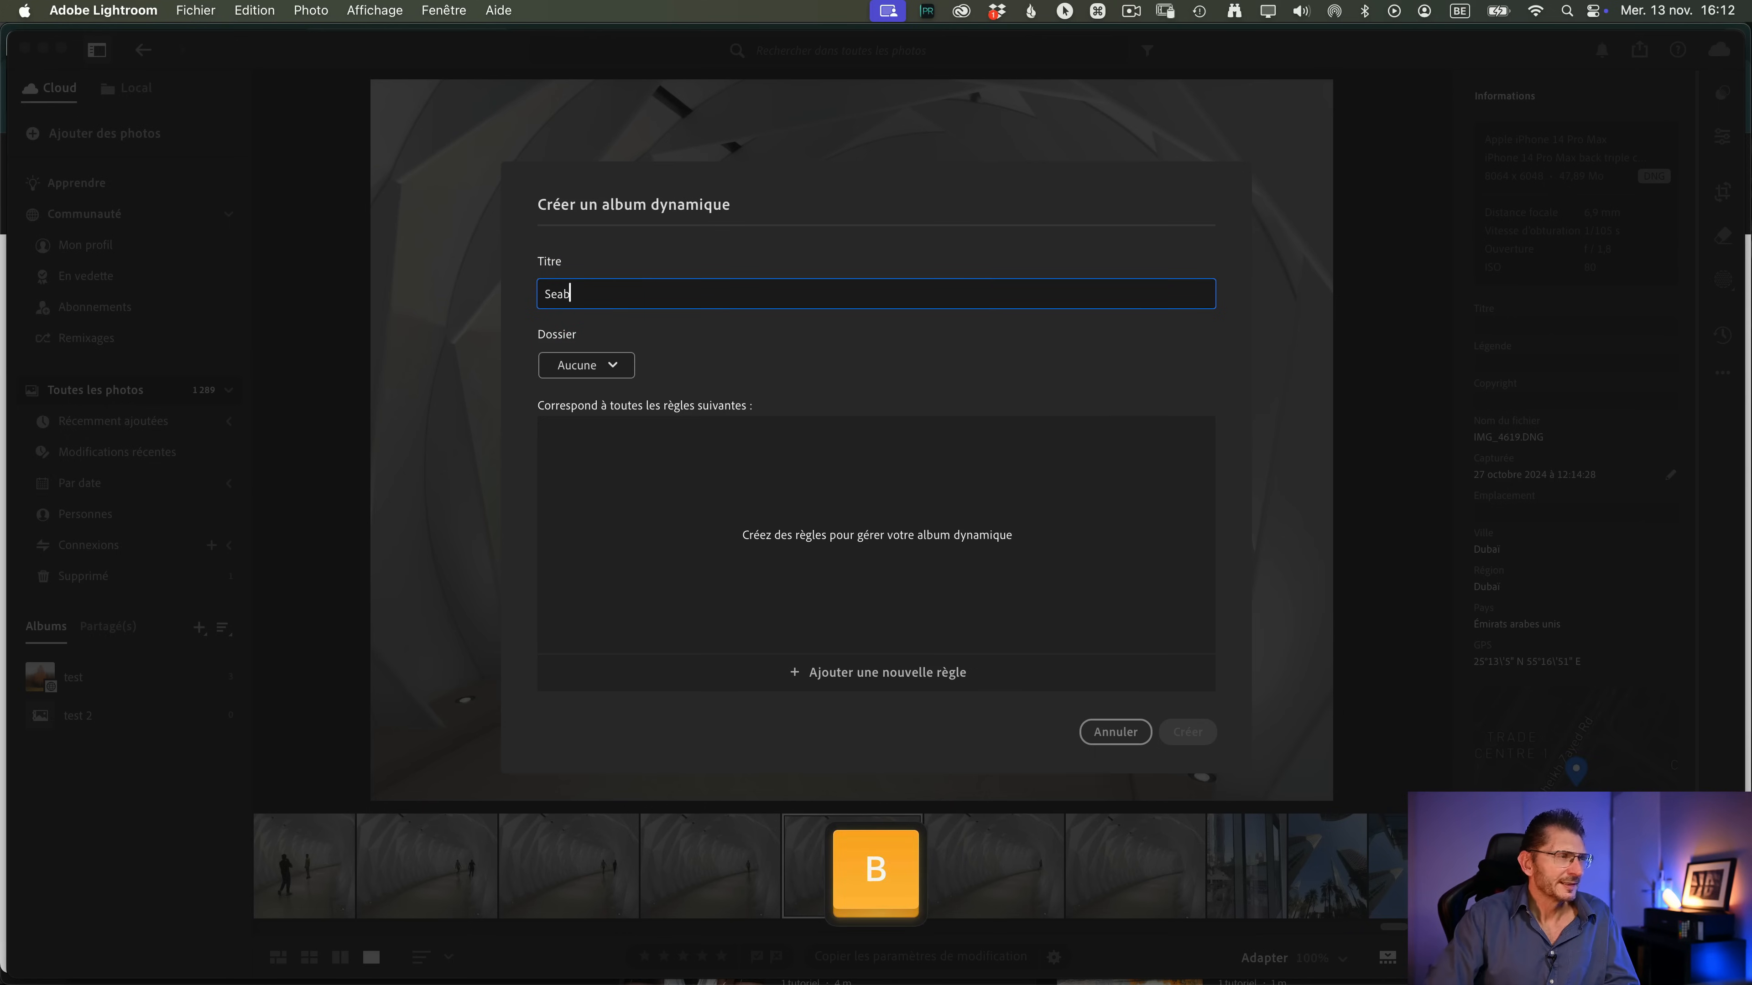
type("b")
key("BackSpace")
type("n")
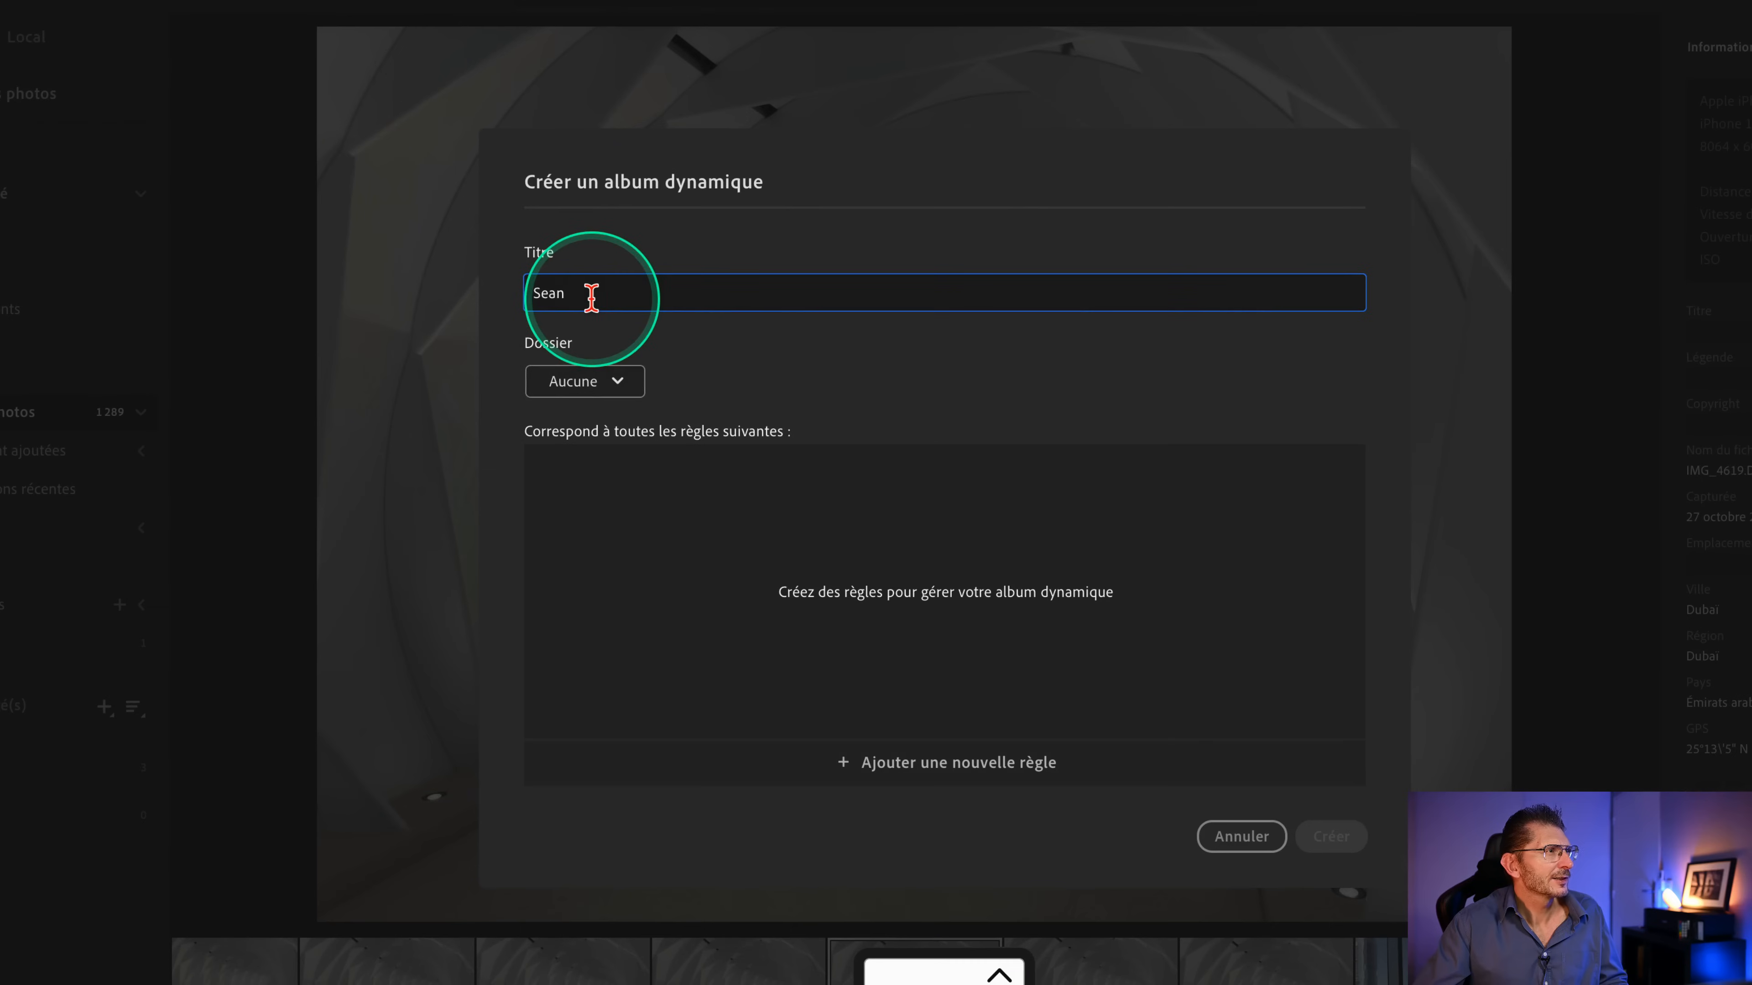
left_click(603, 385)
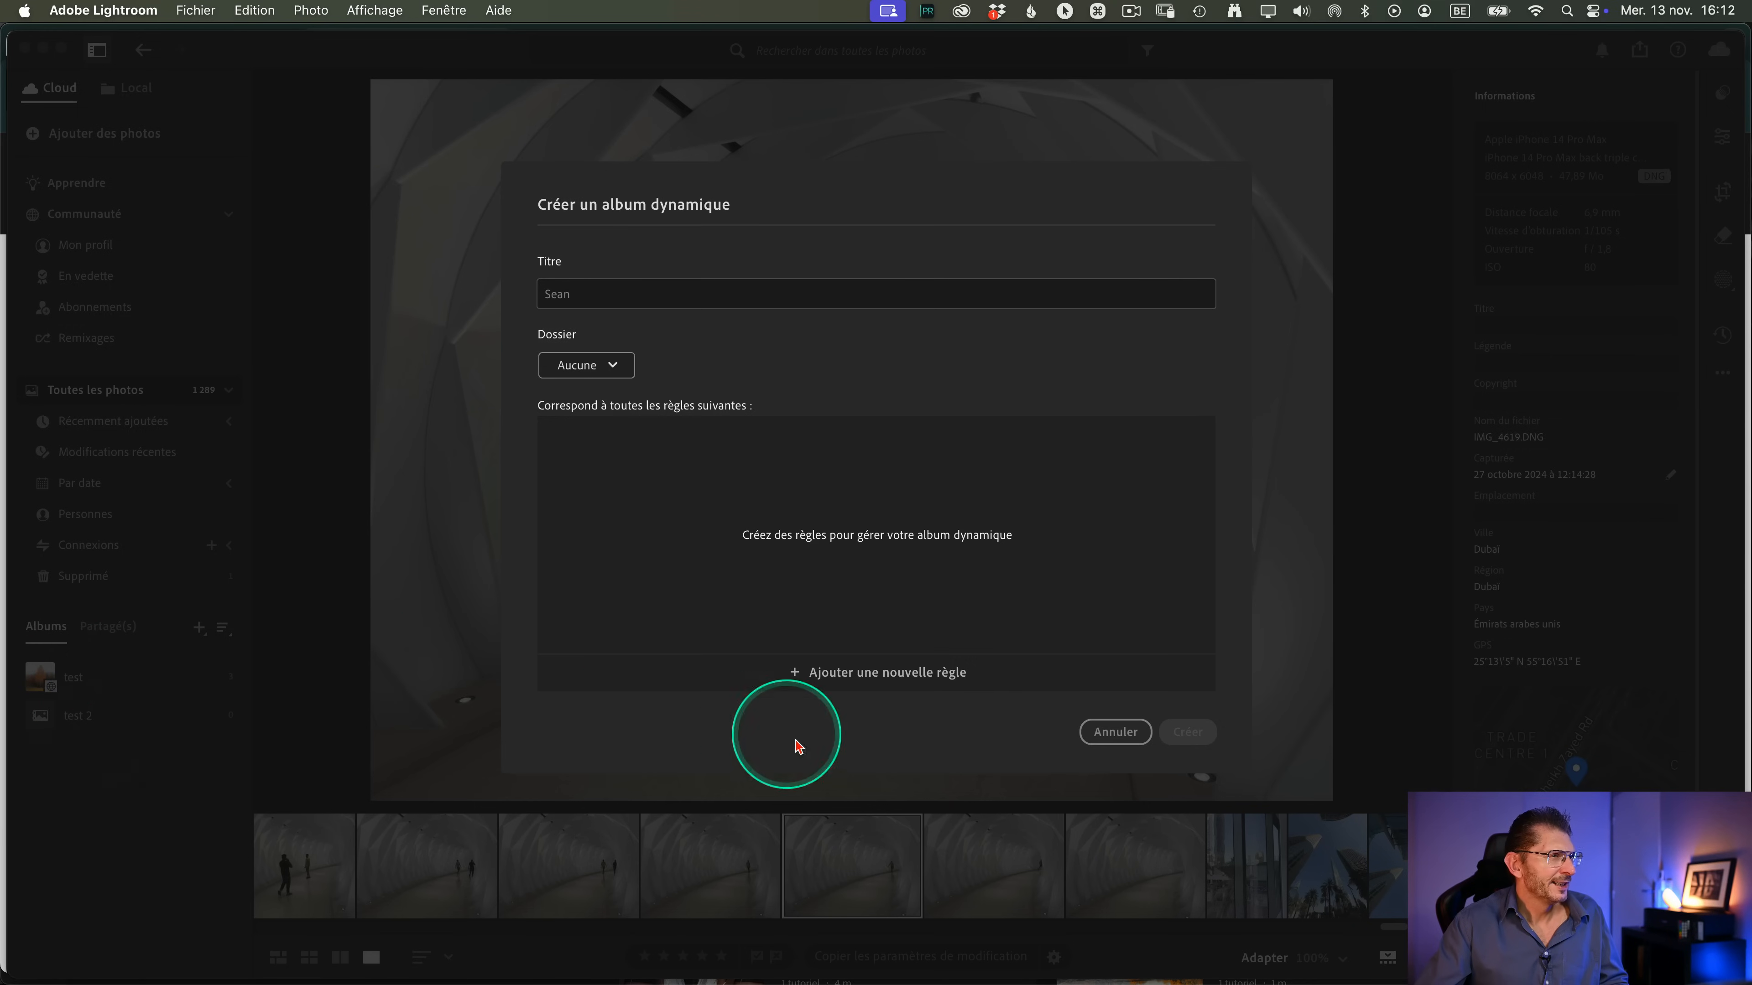
left_click(1115, 730)
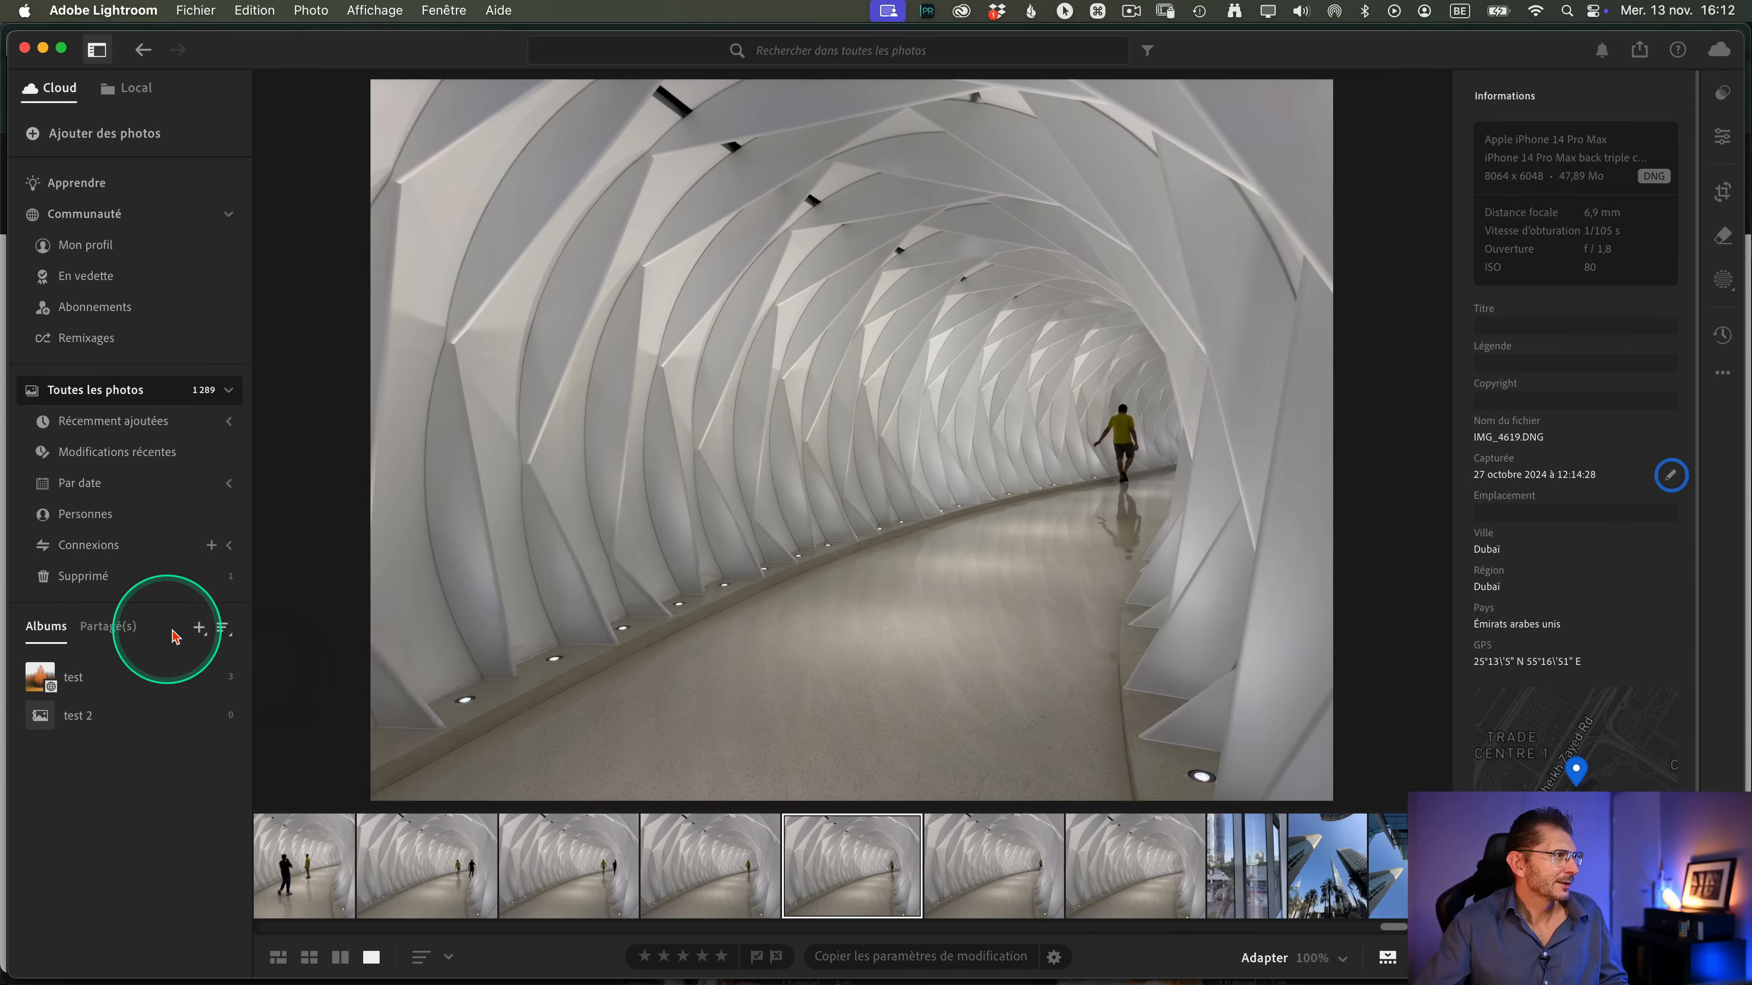
- Create an album folder named FAMILLE
left_click(198, 630)
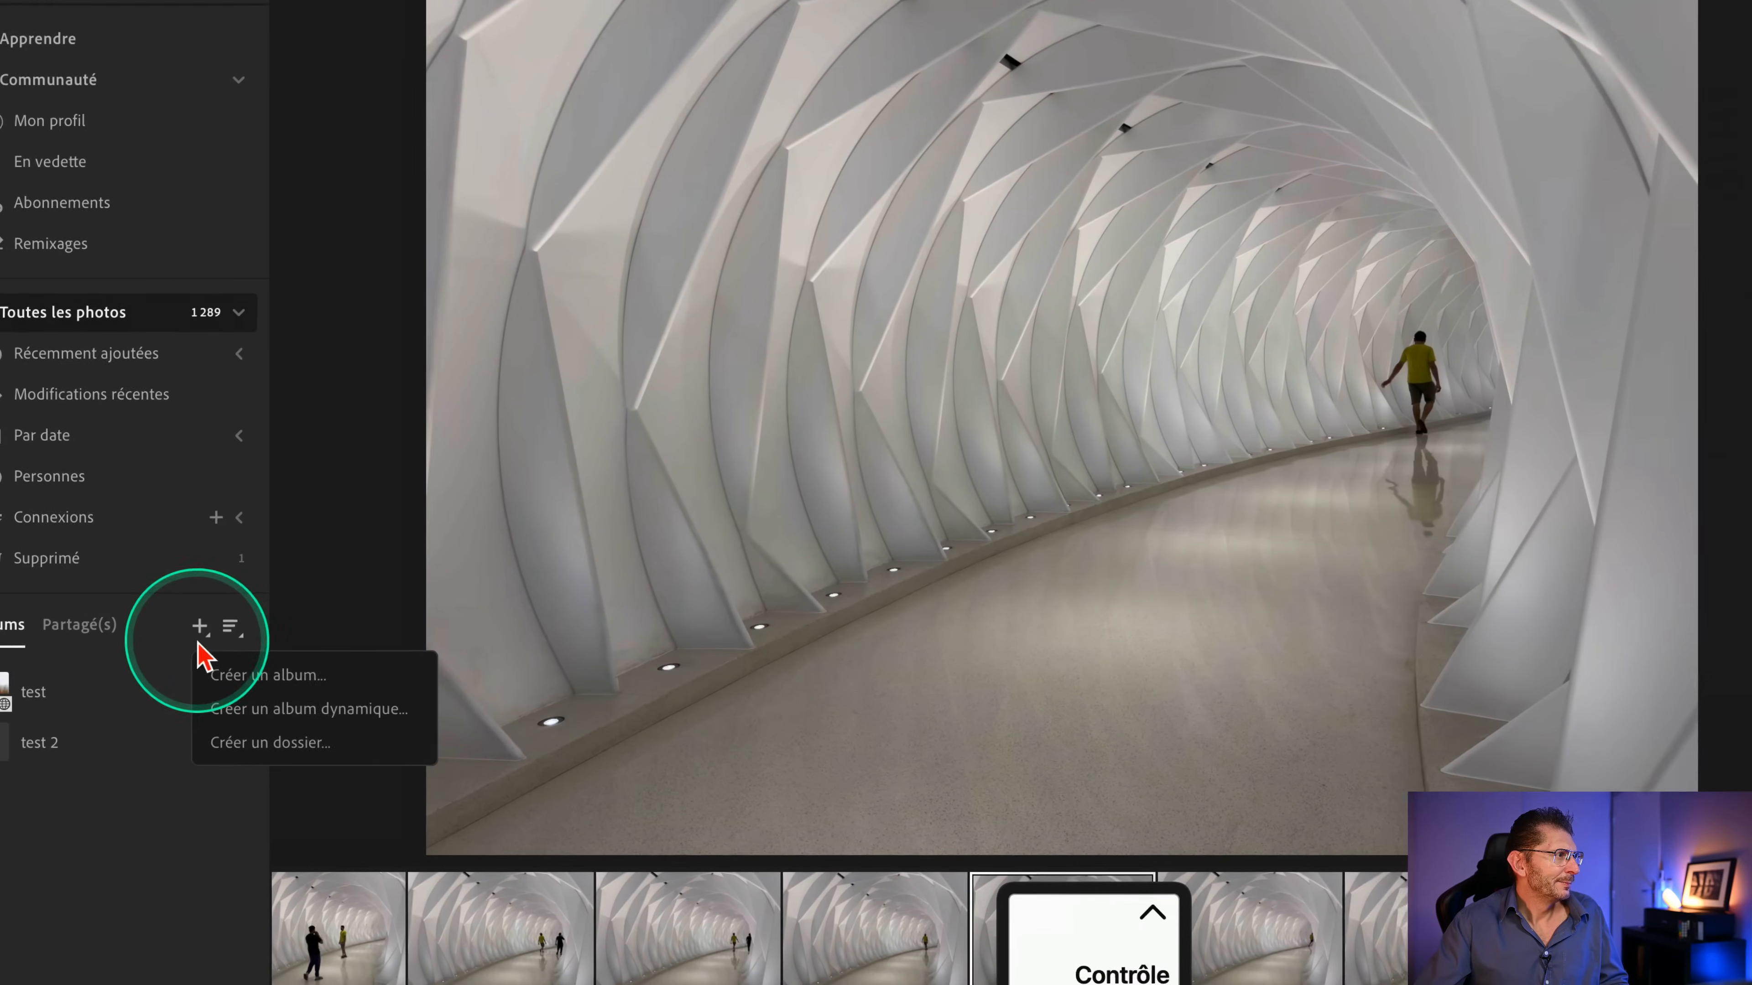
left_click(262, 746)
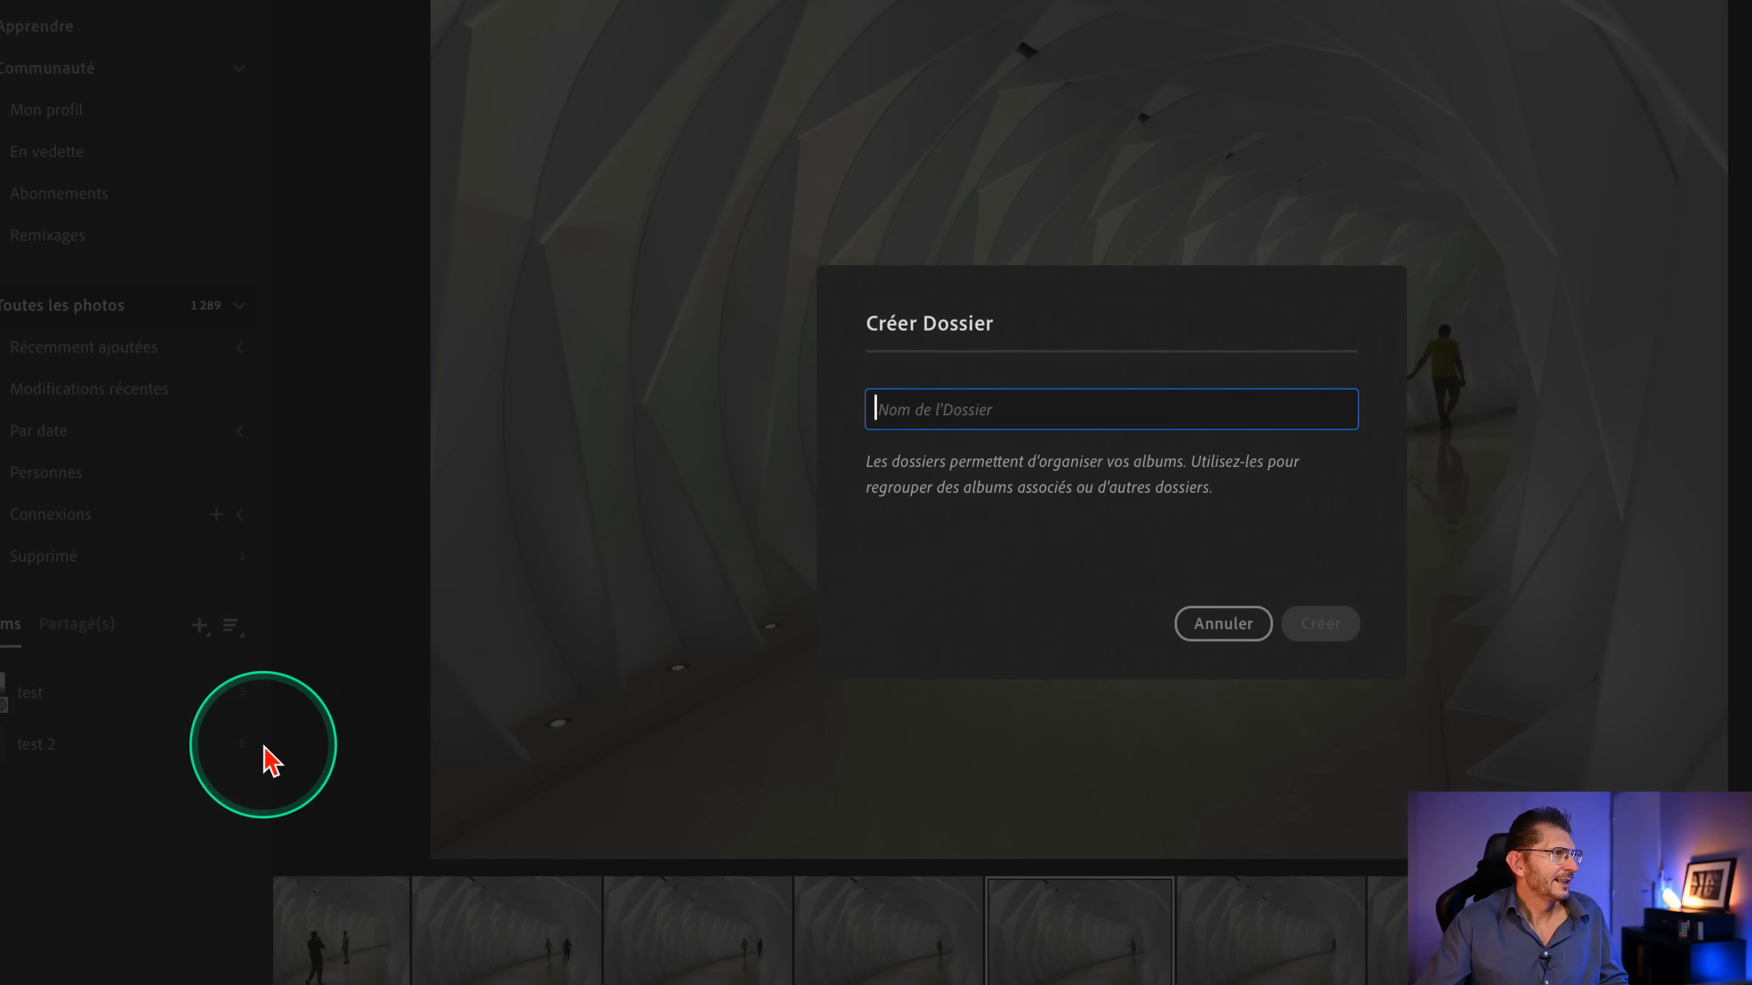
type("FAMILLE")
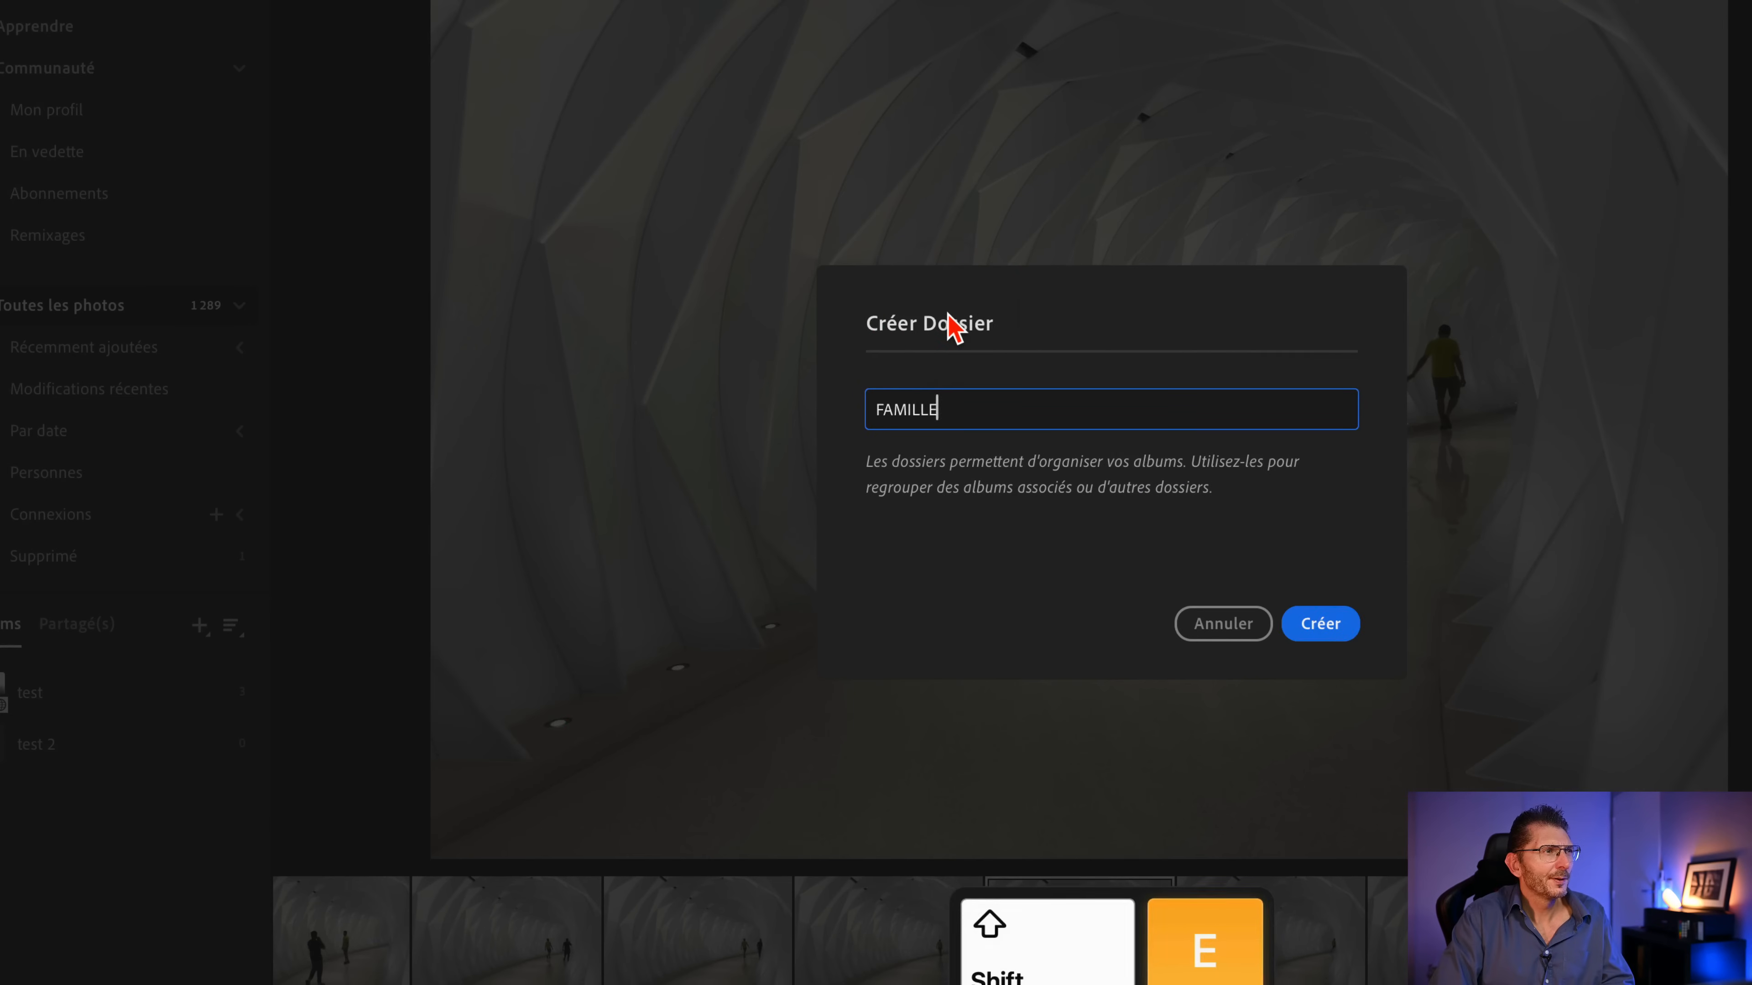
key("Return")
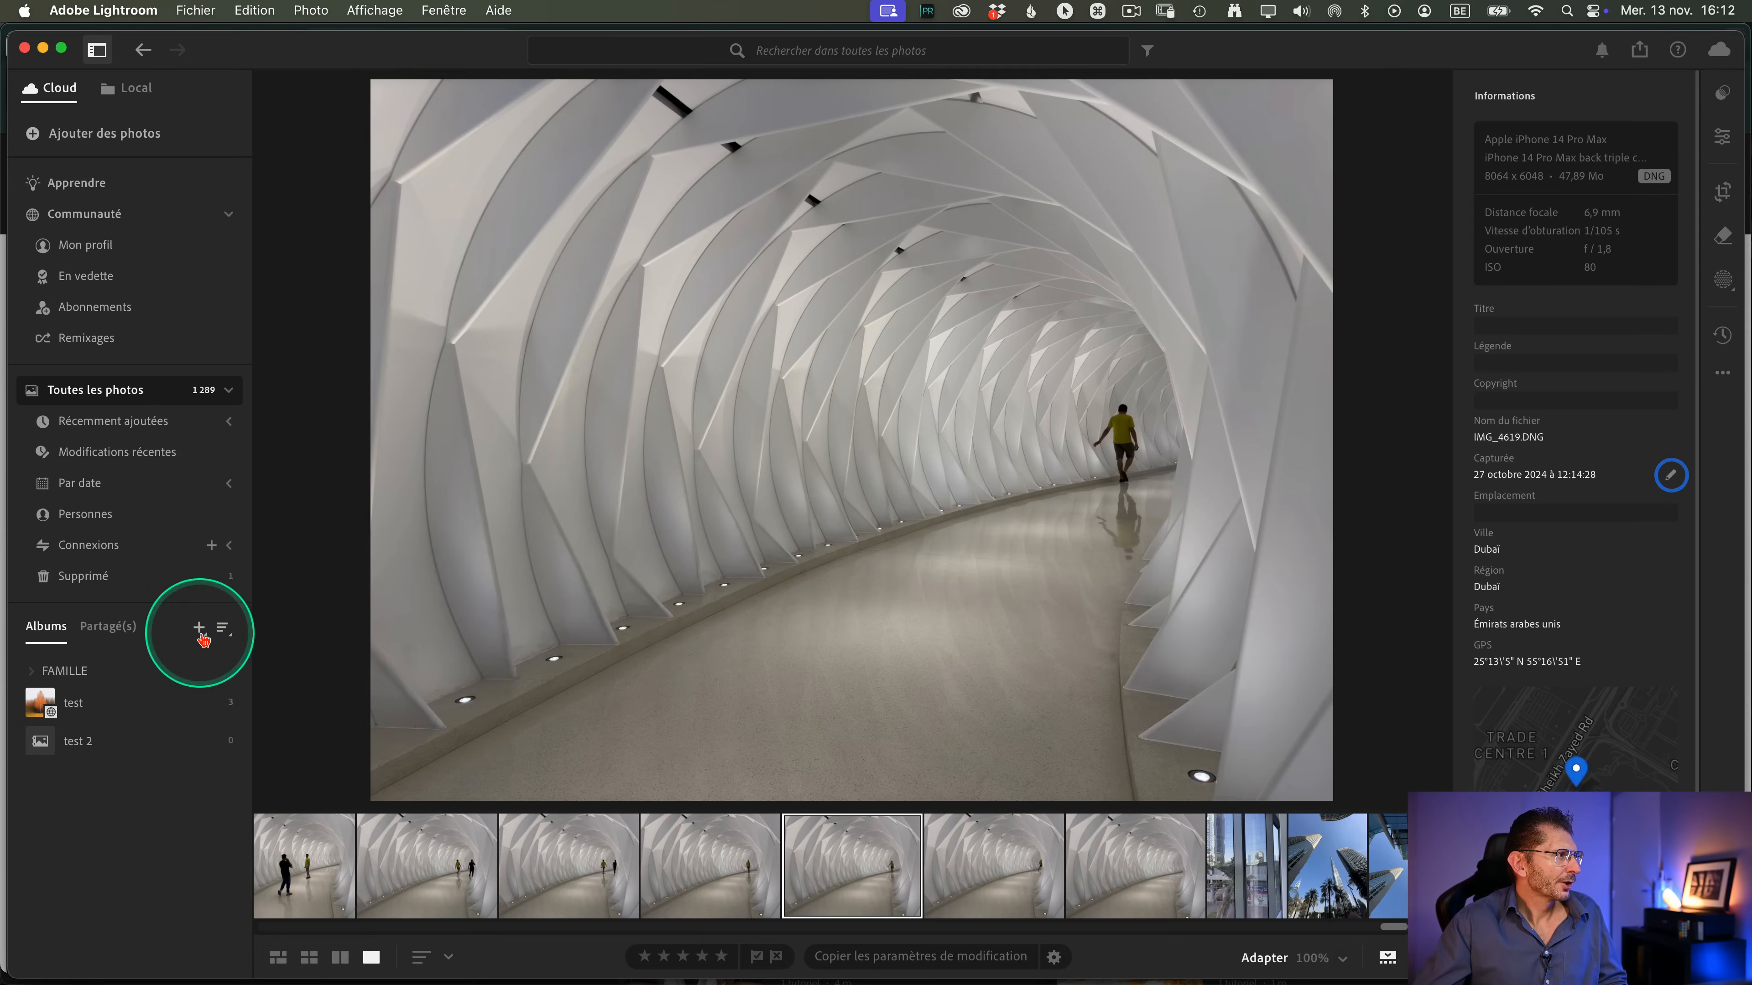
- Start a new dynamic album in the FAMILLE folder and title it with the family member's first name
left_click(198, 626)
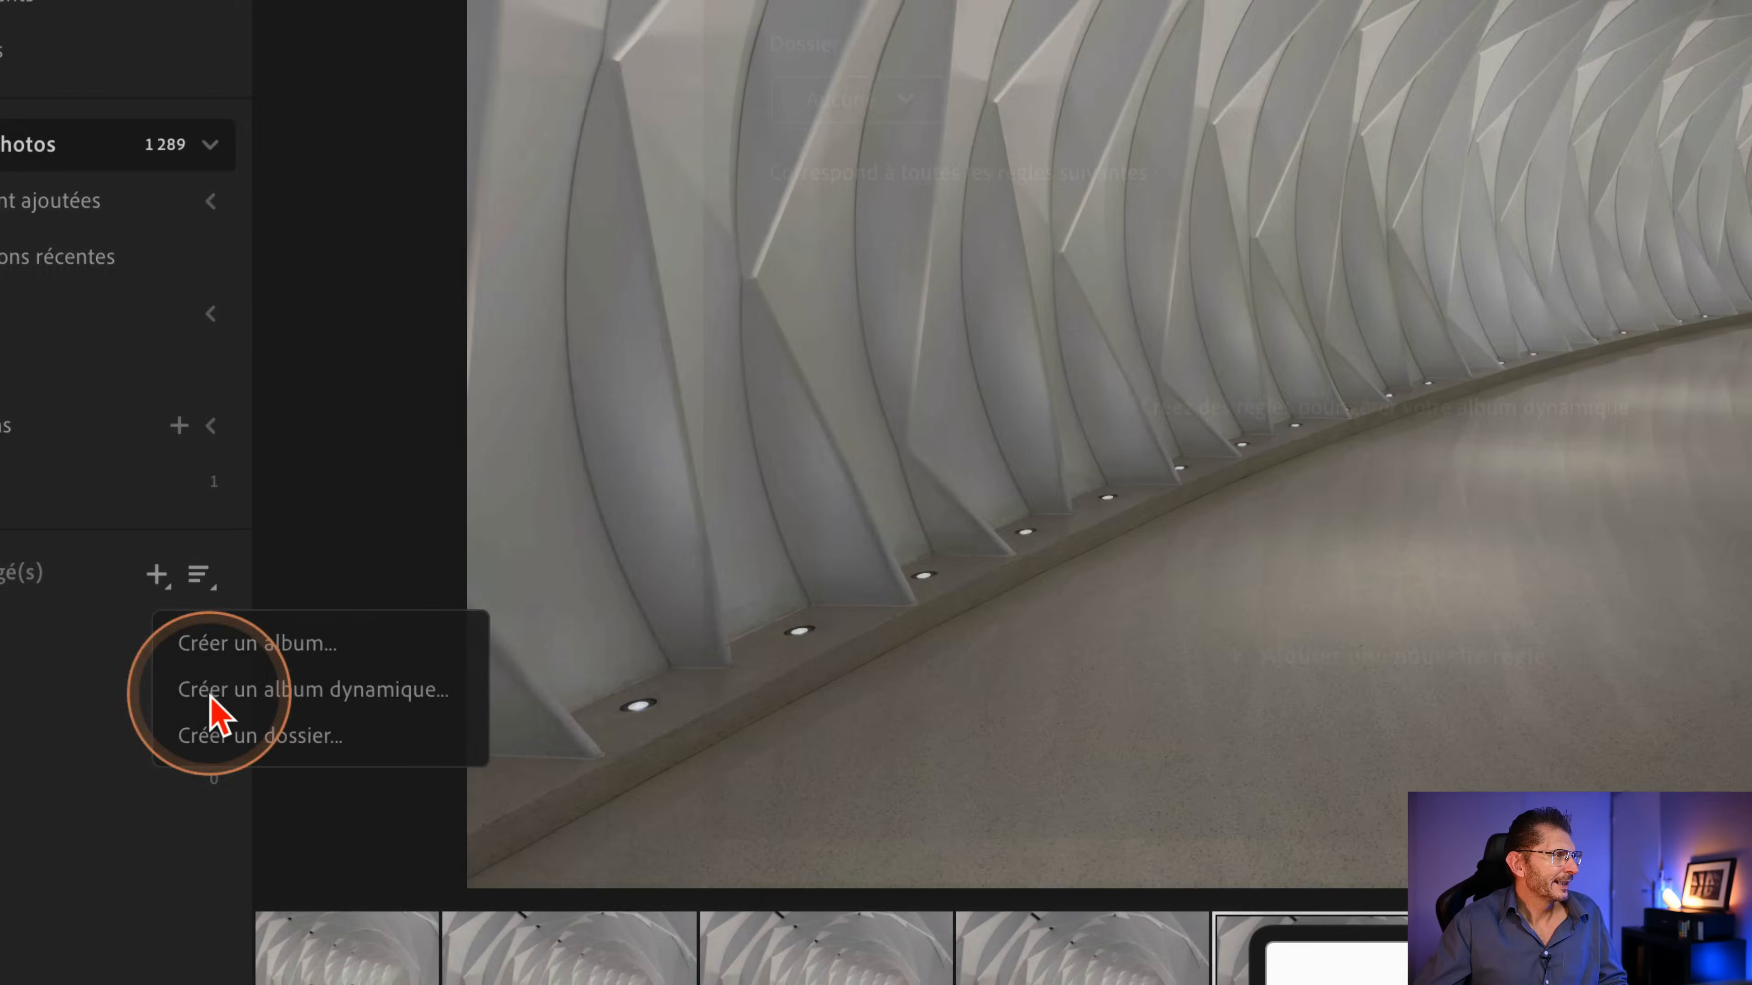
left_click(267, 693)
left_click(868, 114)
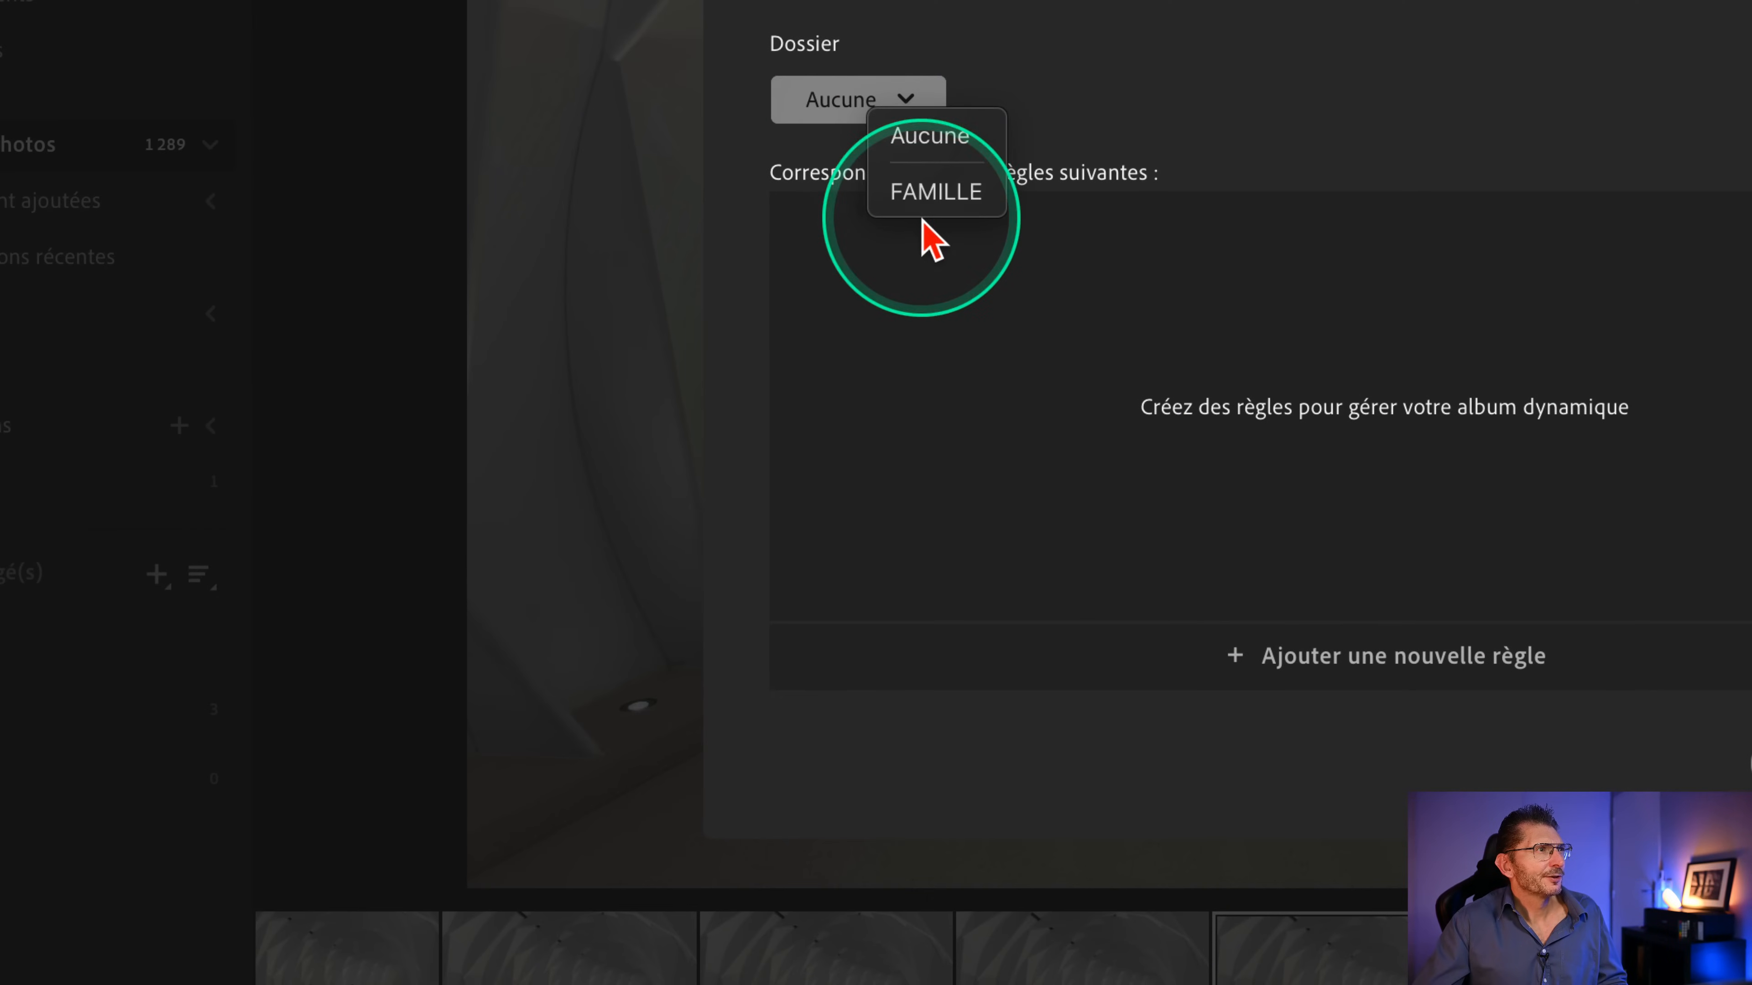
left_click(923, 202)
left_click(614, 291)
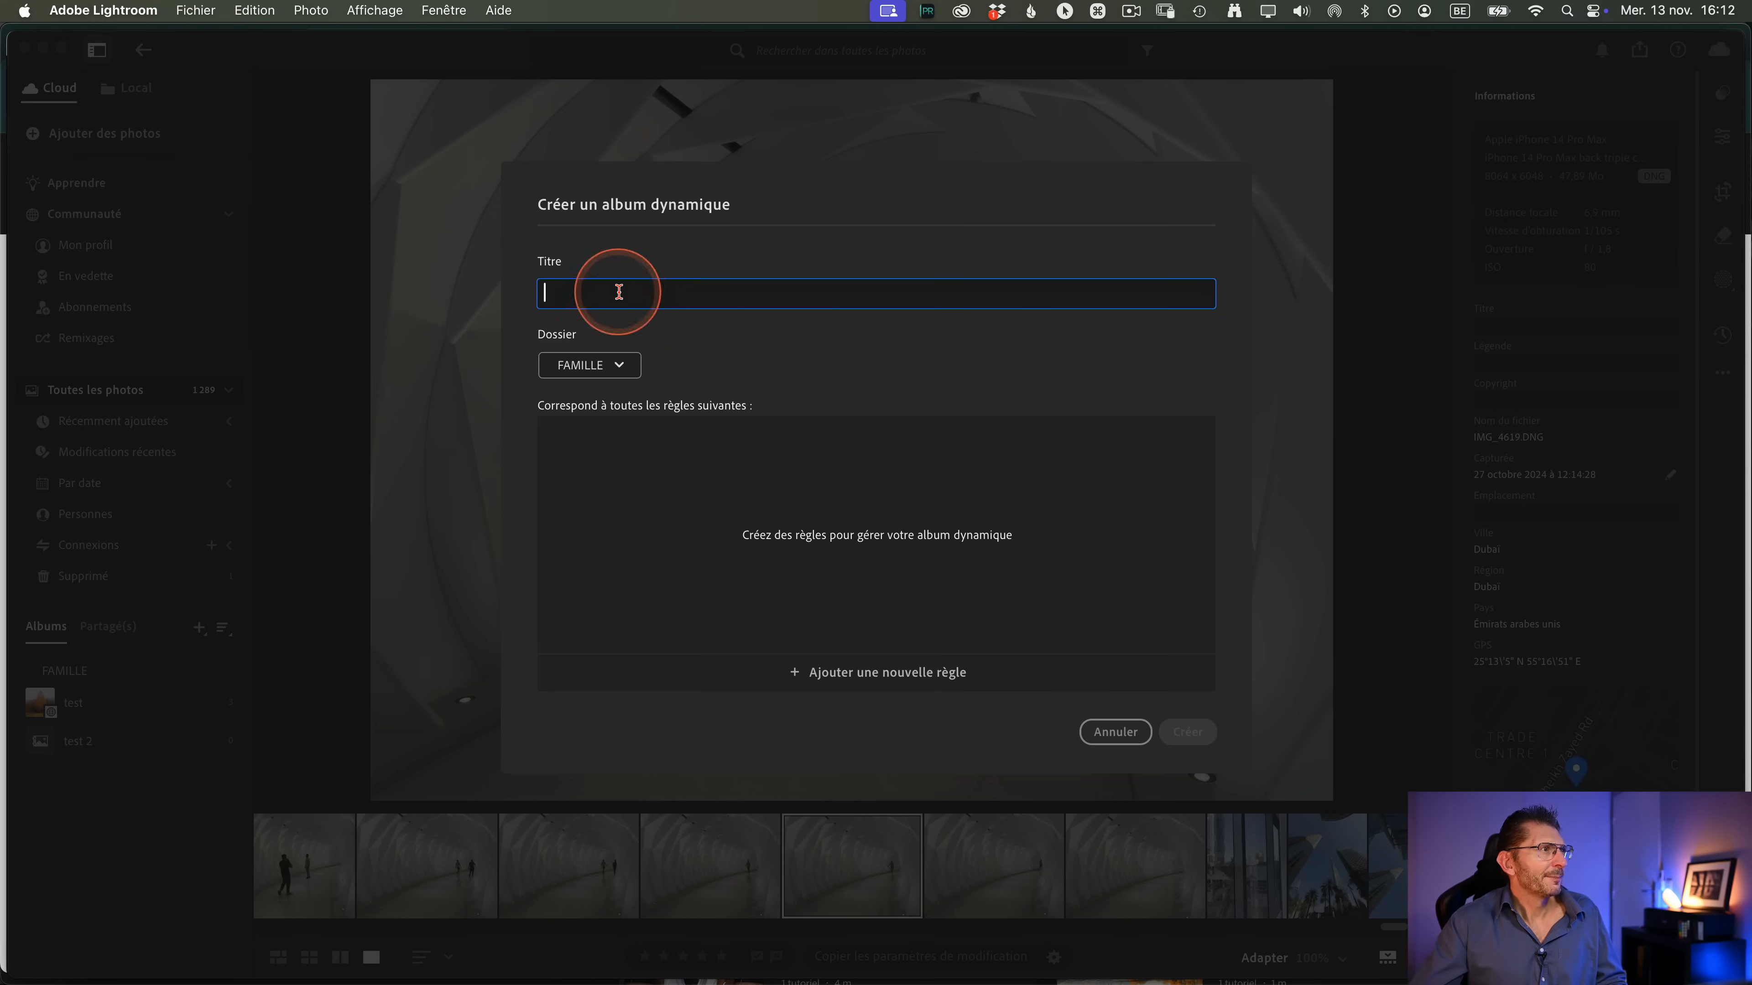
type("Sean")
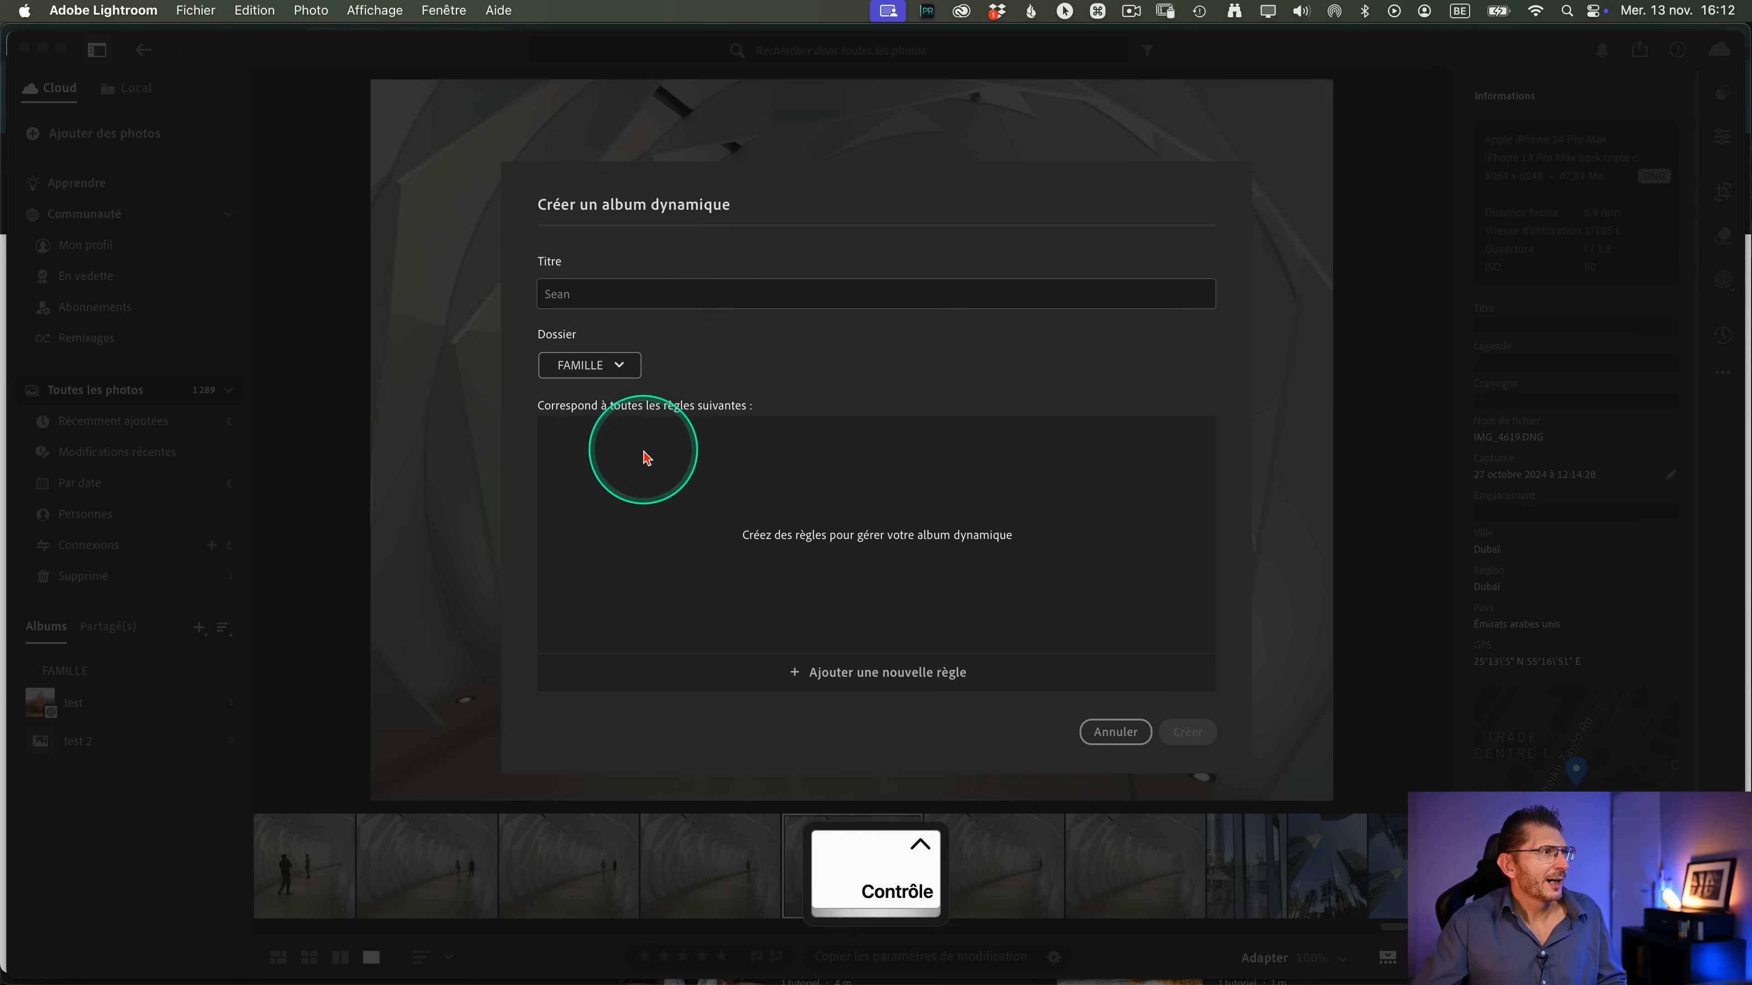
- Add a Rechercher rule that includes the family member's first name and create the dynamic album
scroll(641, 426, "up", 5)
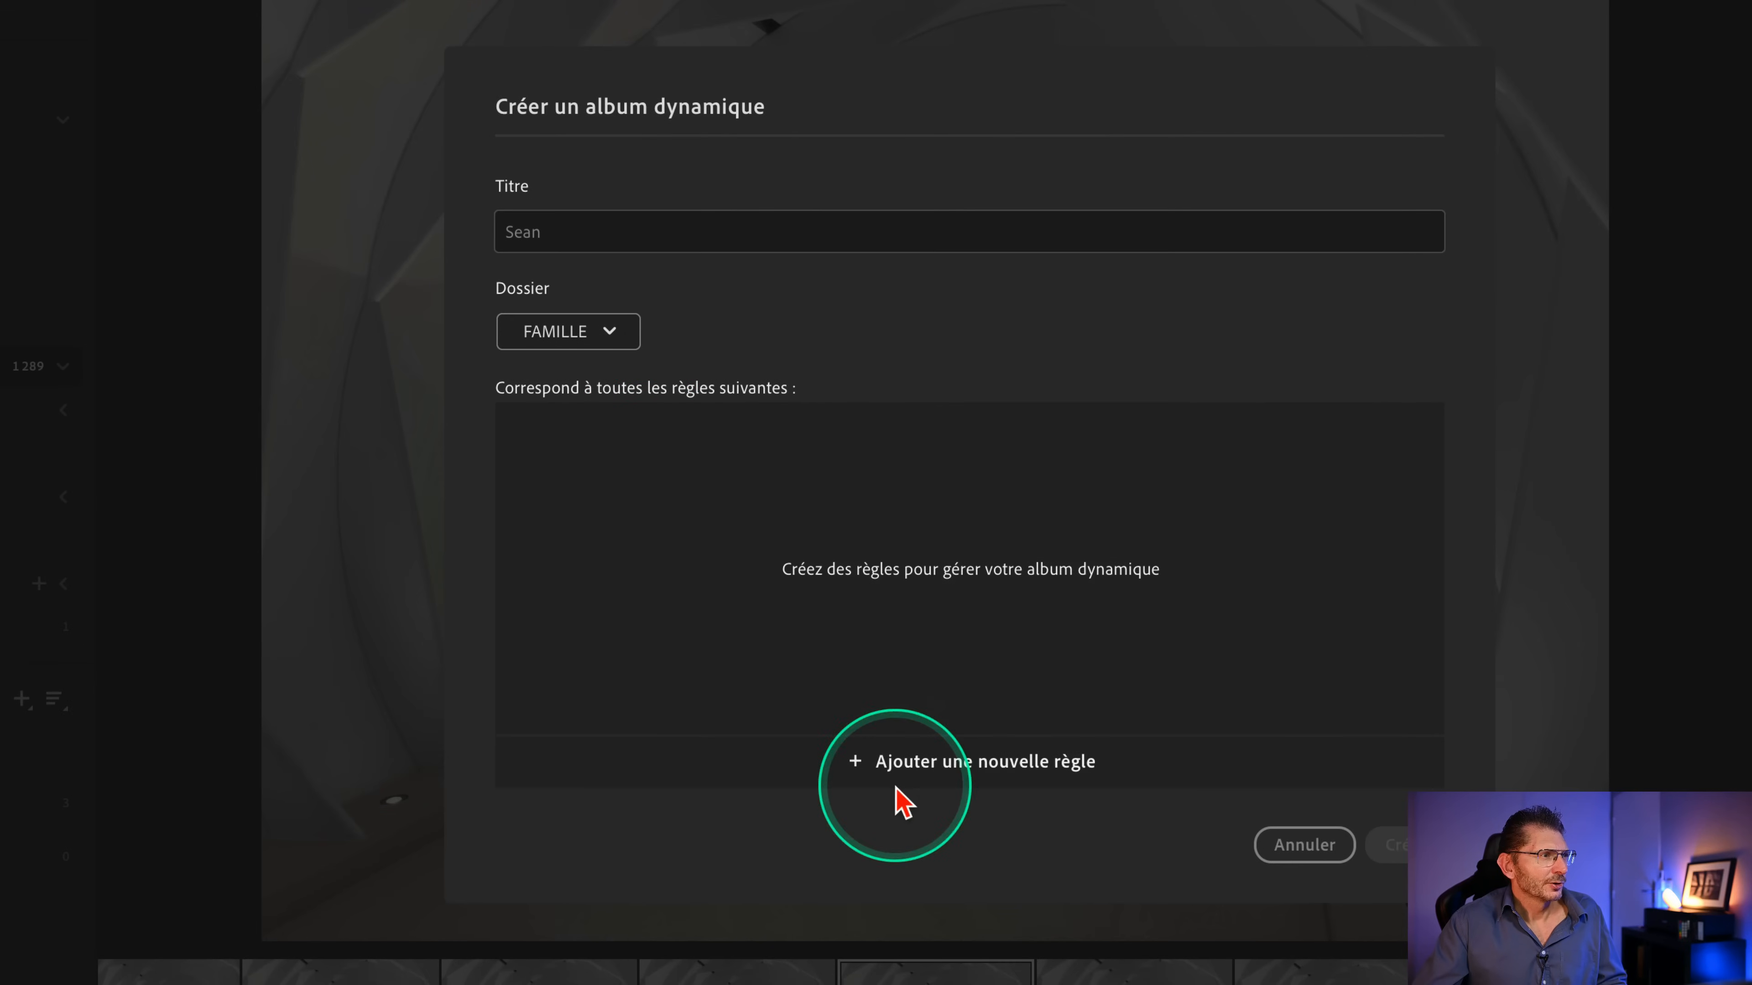
left_click(894, 763)
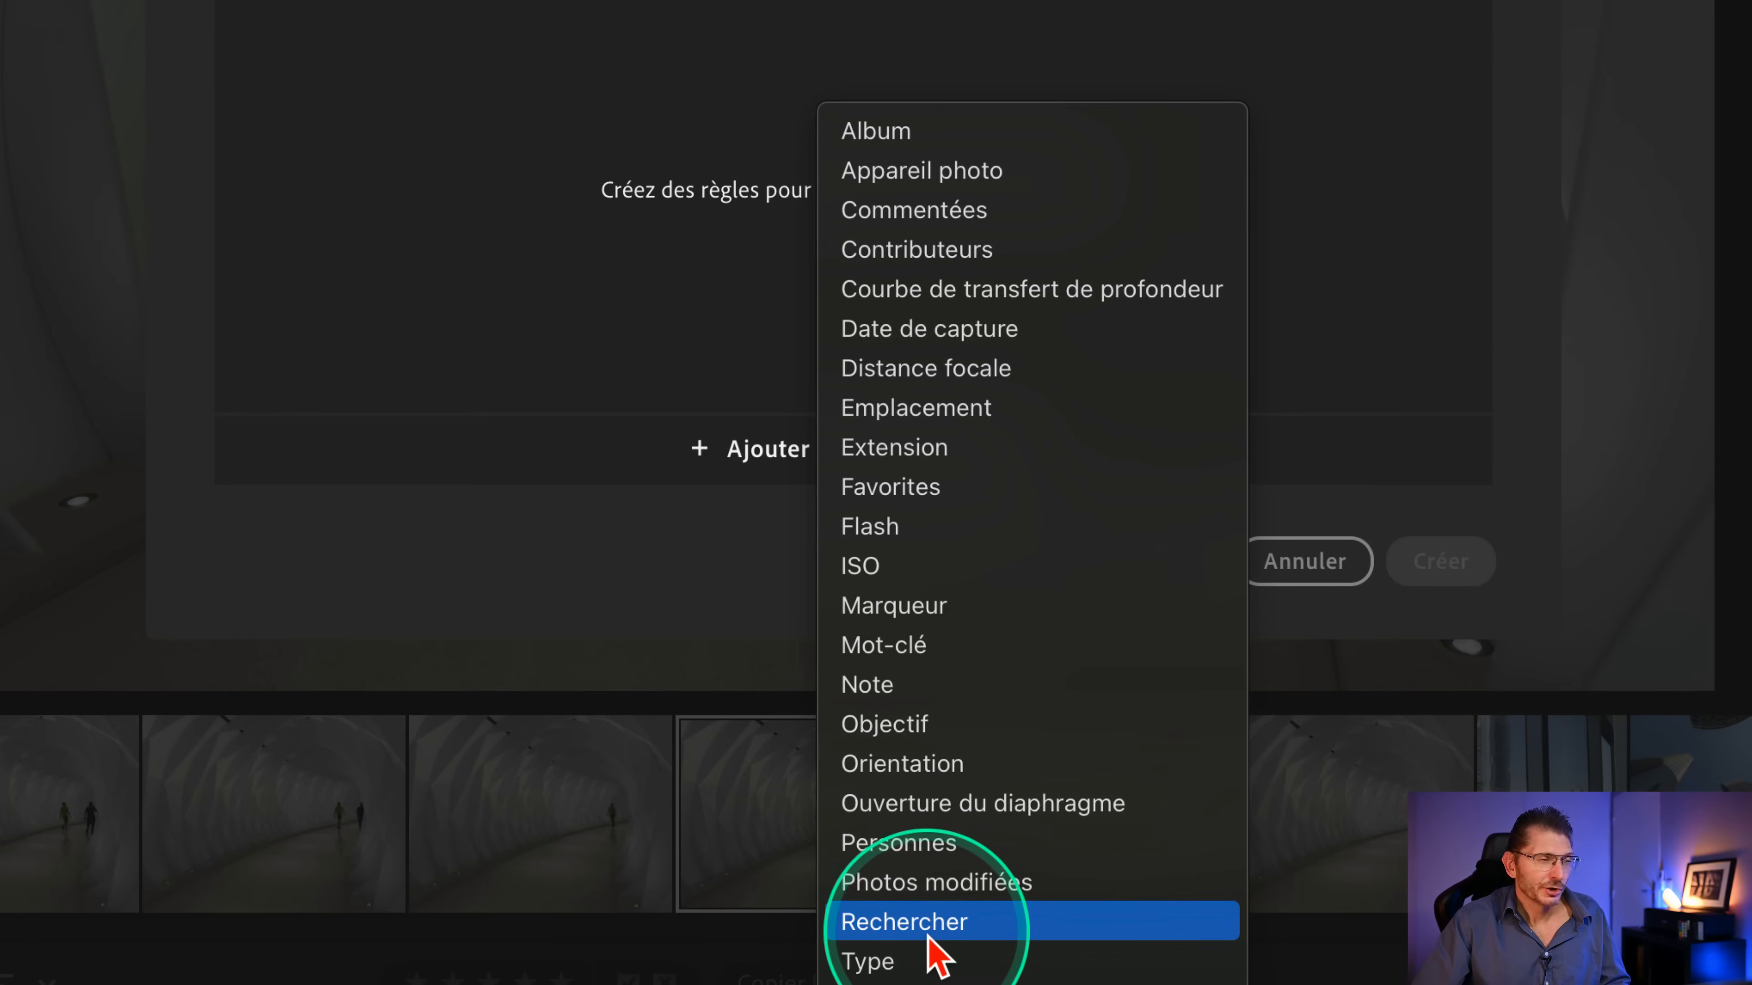
left_click(955, 925)
key("ctrl")
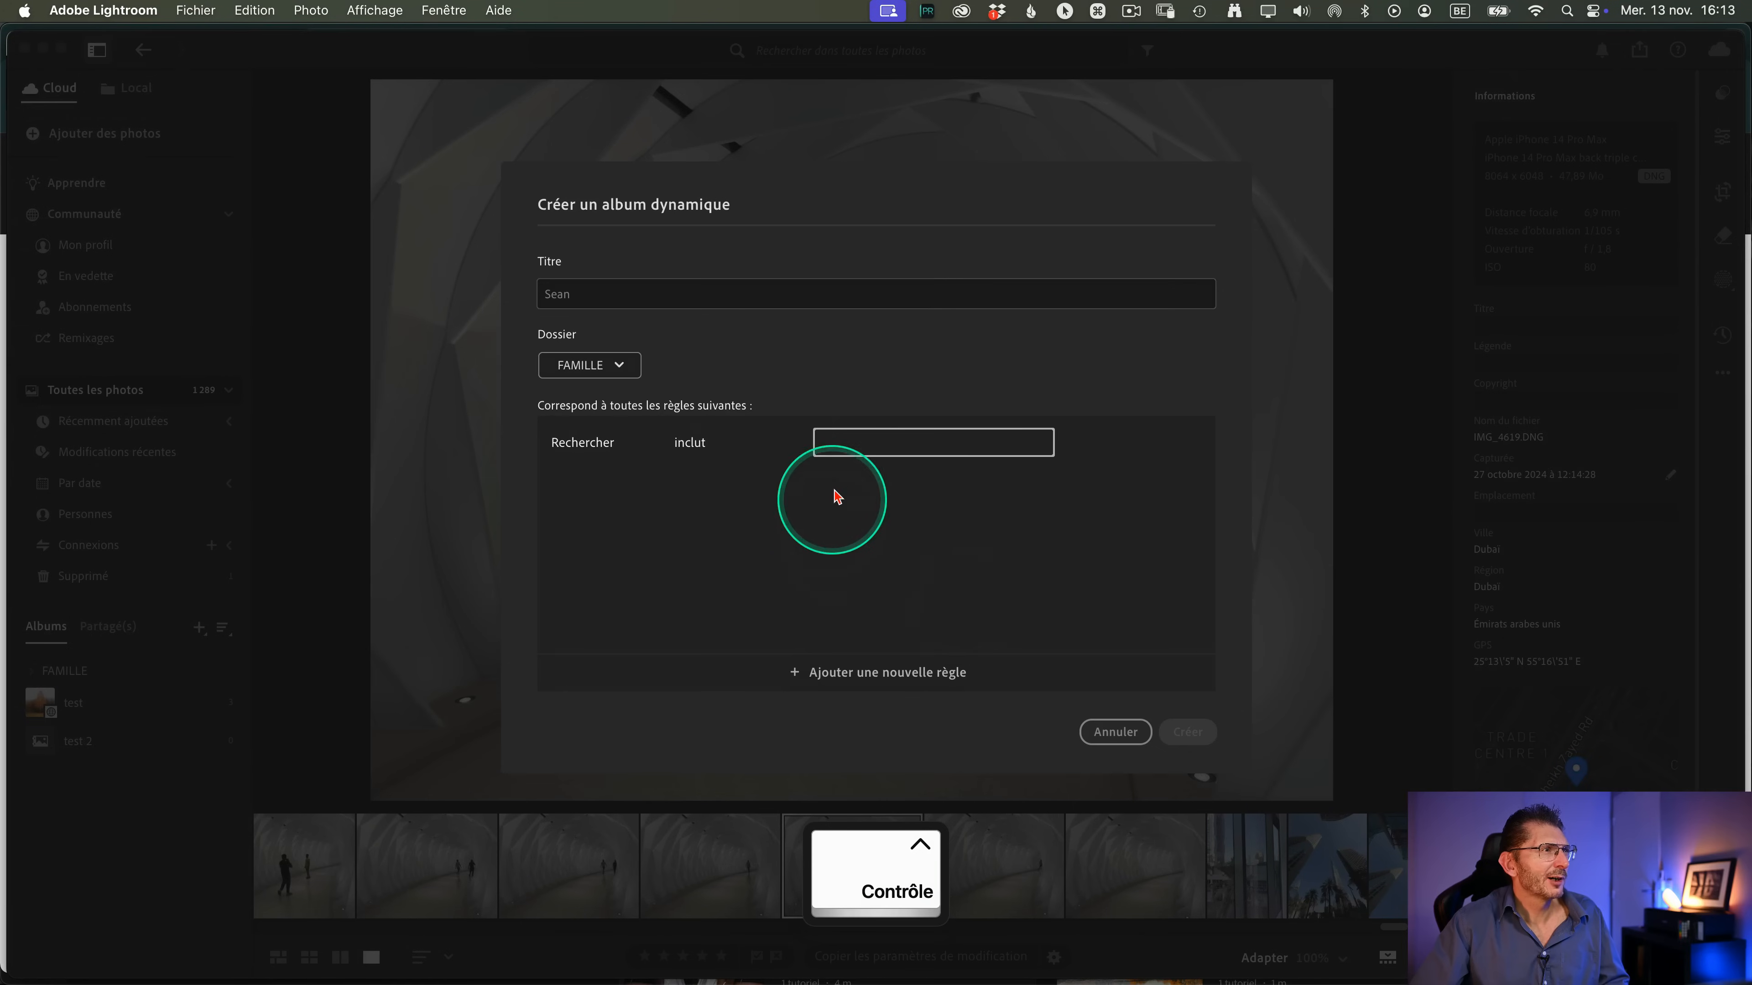
left_click(880, 431)
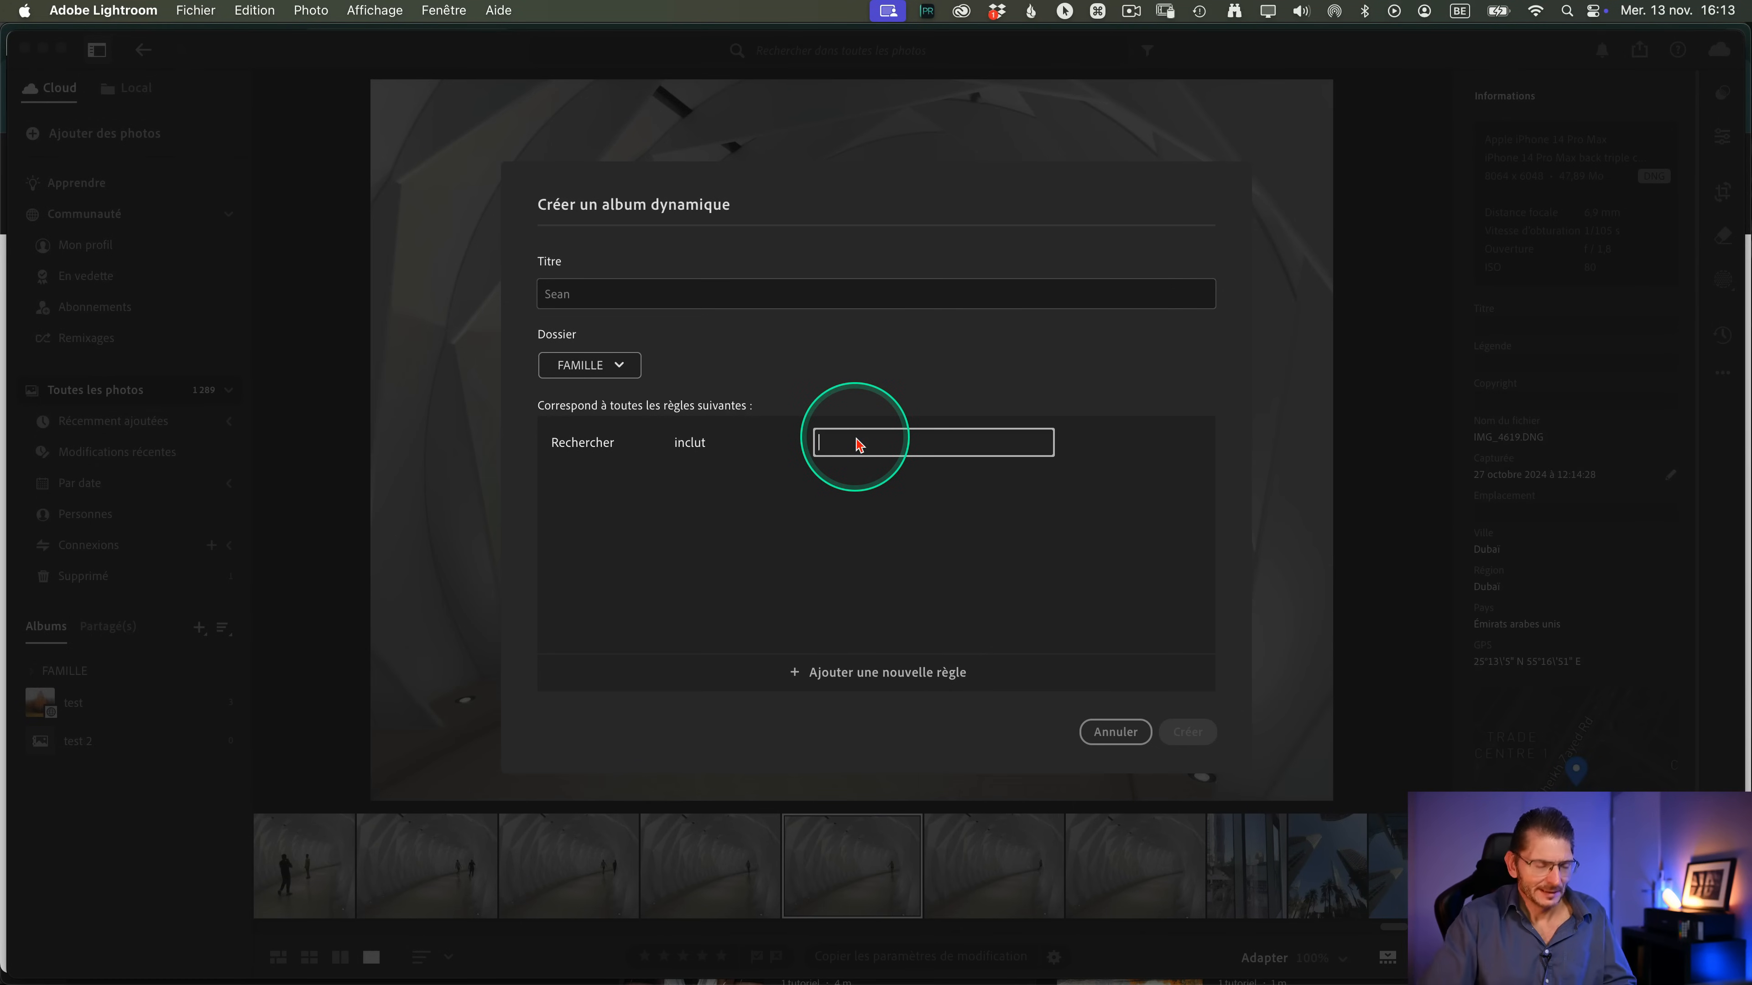
type("Sean")
key("Return")
left_click(1189, 733)
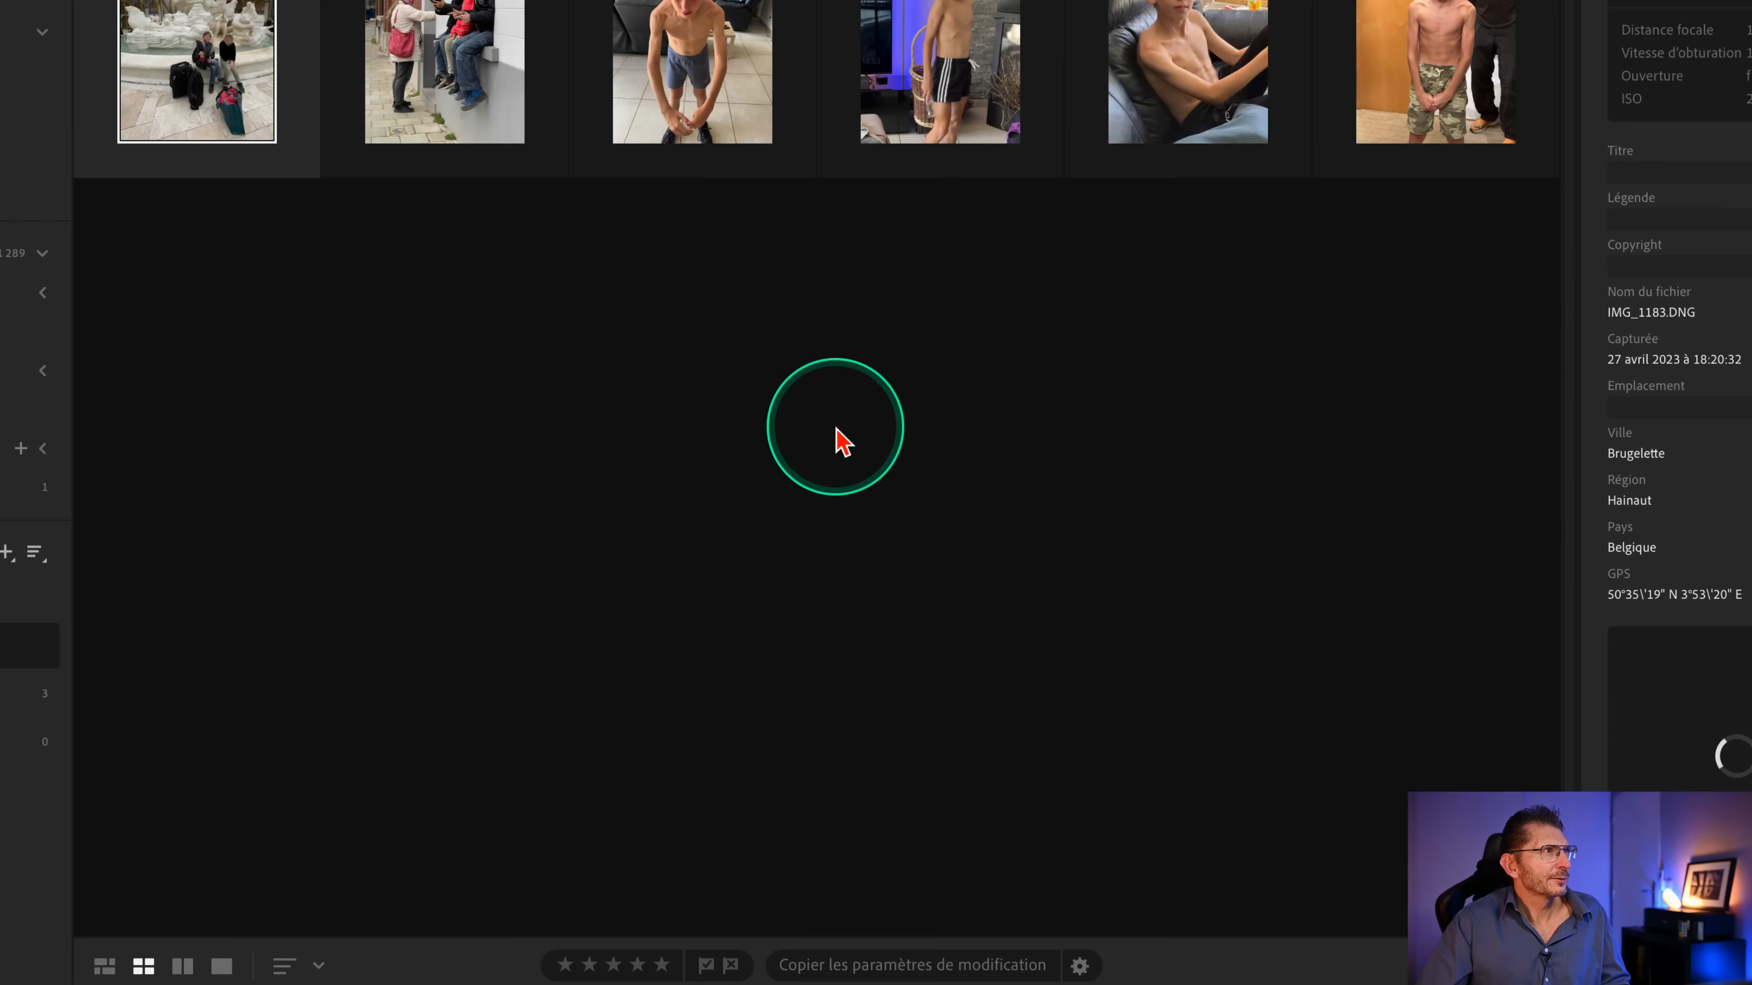
- Look through the photos in the new family member album, and view the recognized faces under Personnes
scroll(836, 430, "down", 3)
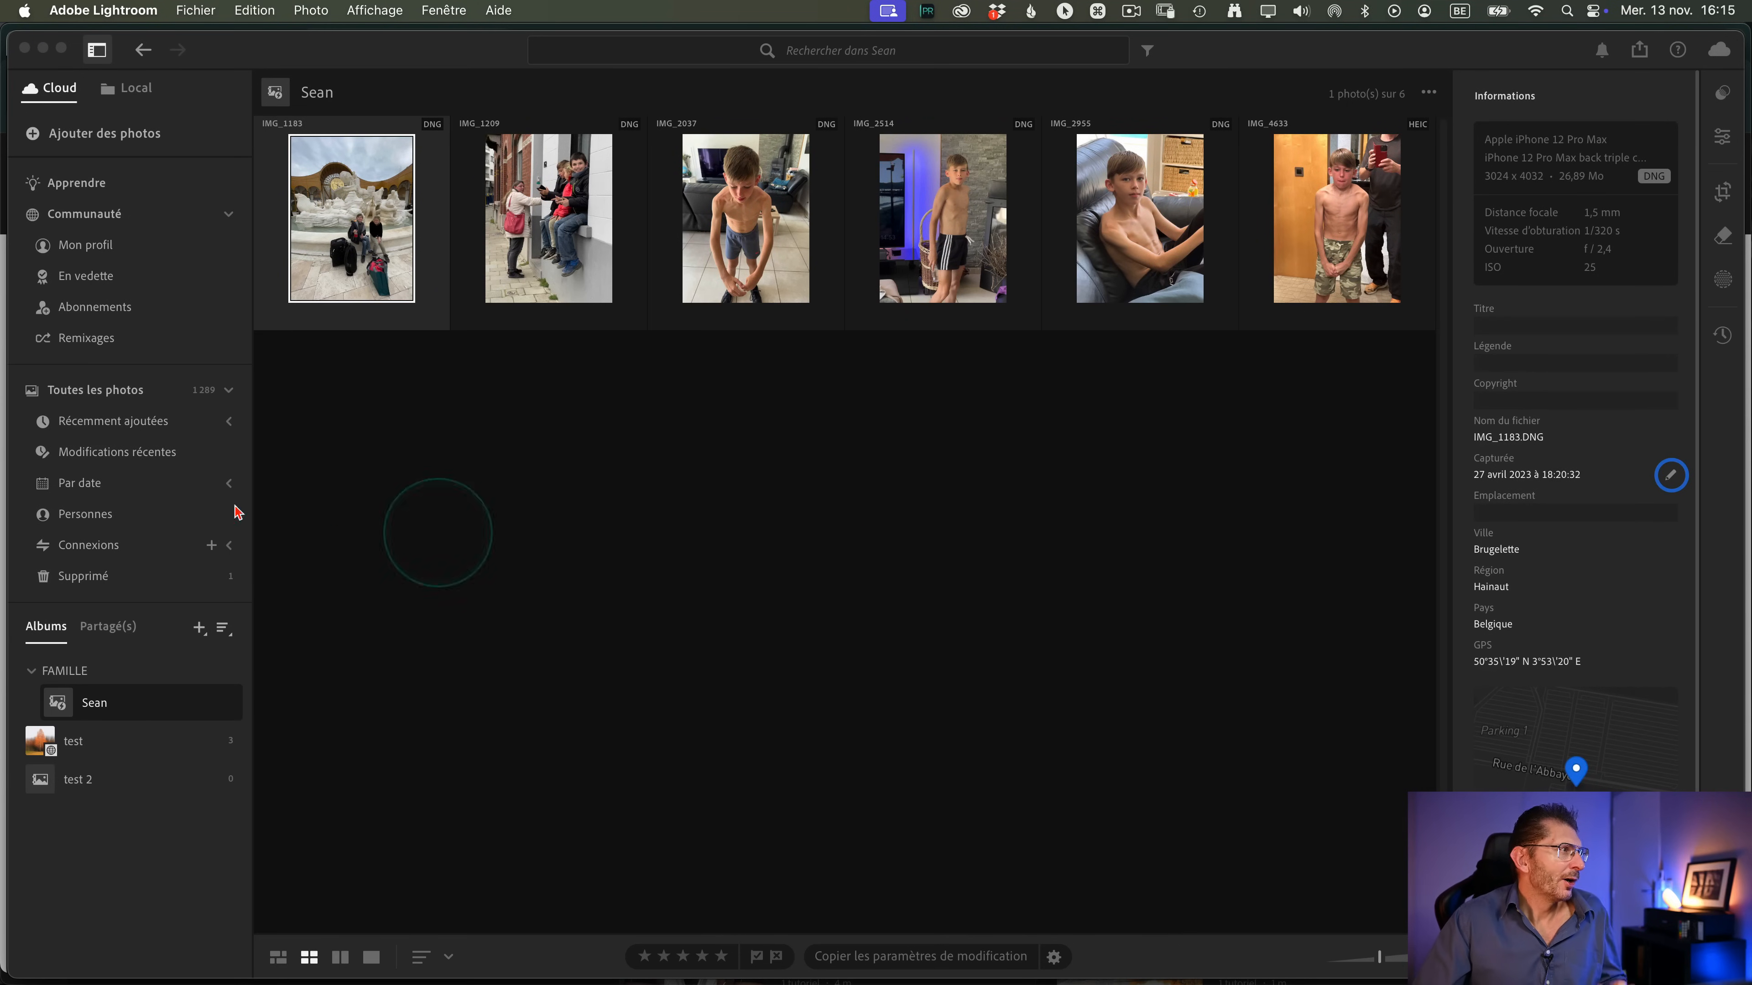
scroll(82, 511, "up", 3)
left_click(69, 516)
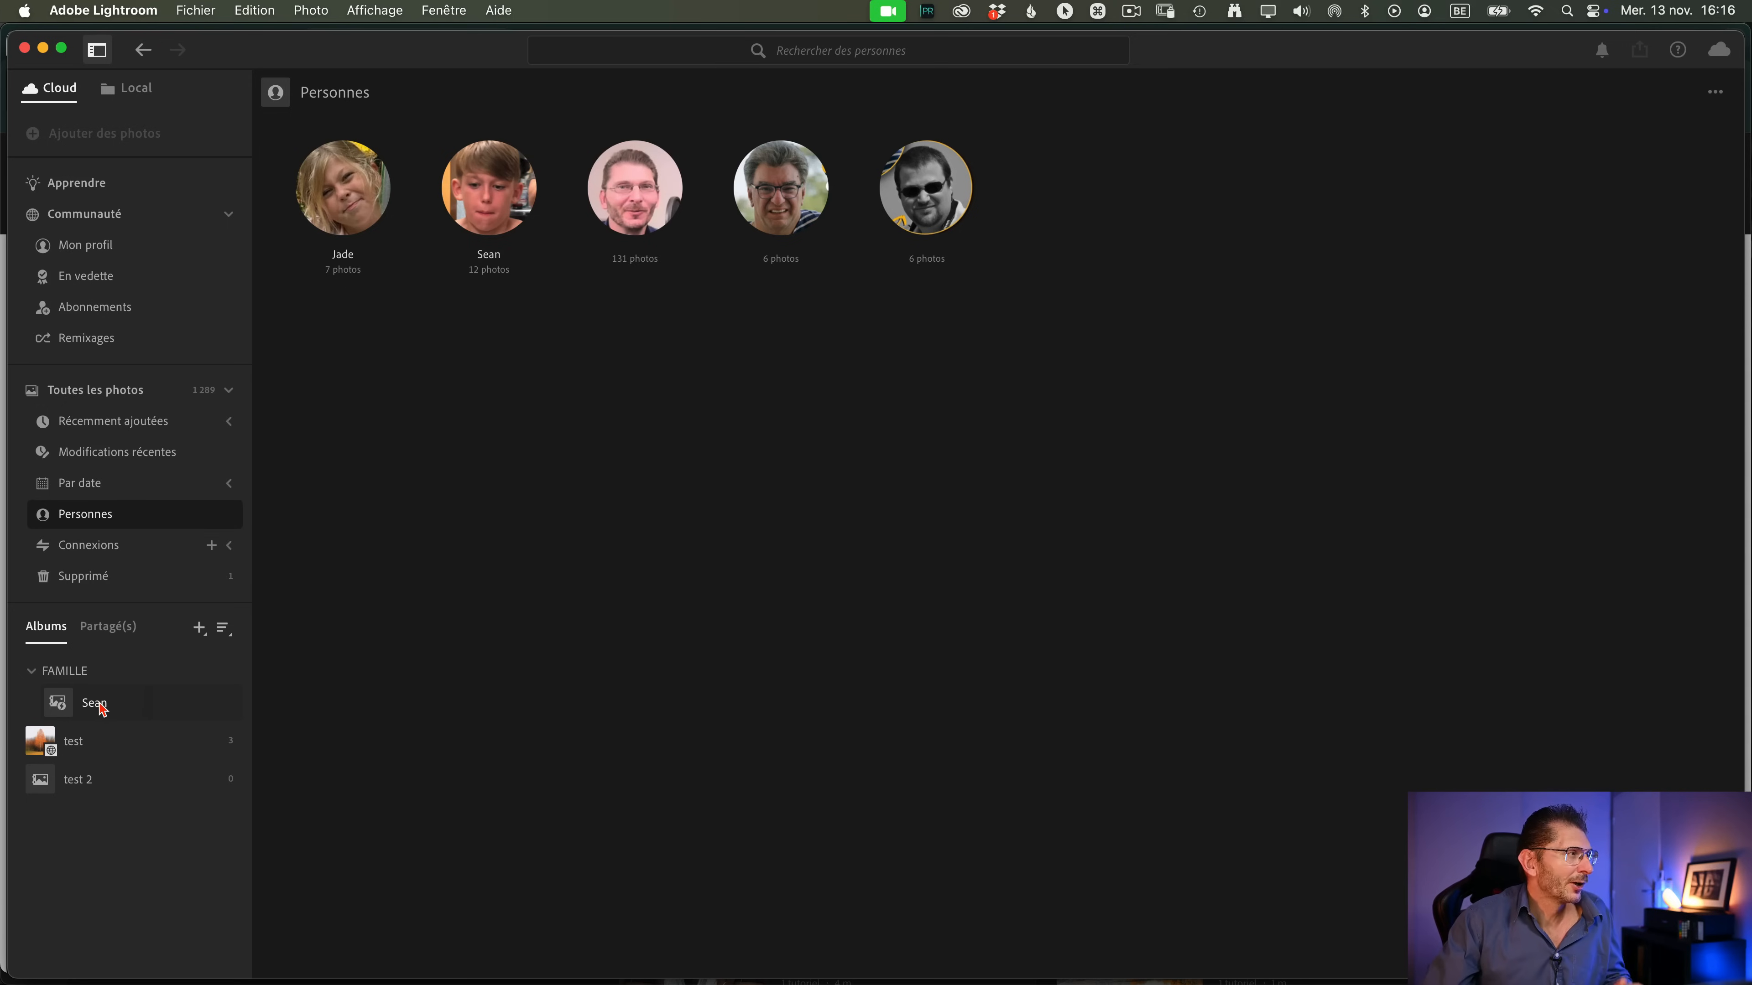
- Start another dynamic album titled Batiments, with its folder left at Aucune
left_click(200, 629)
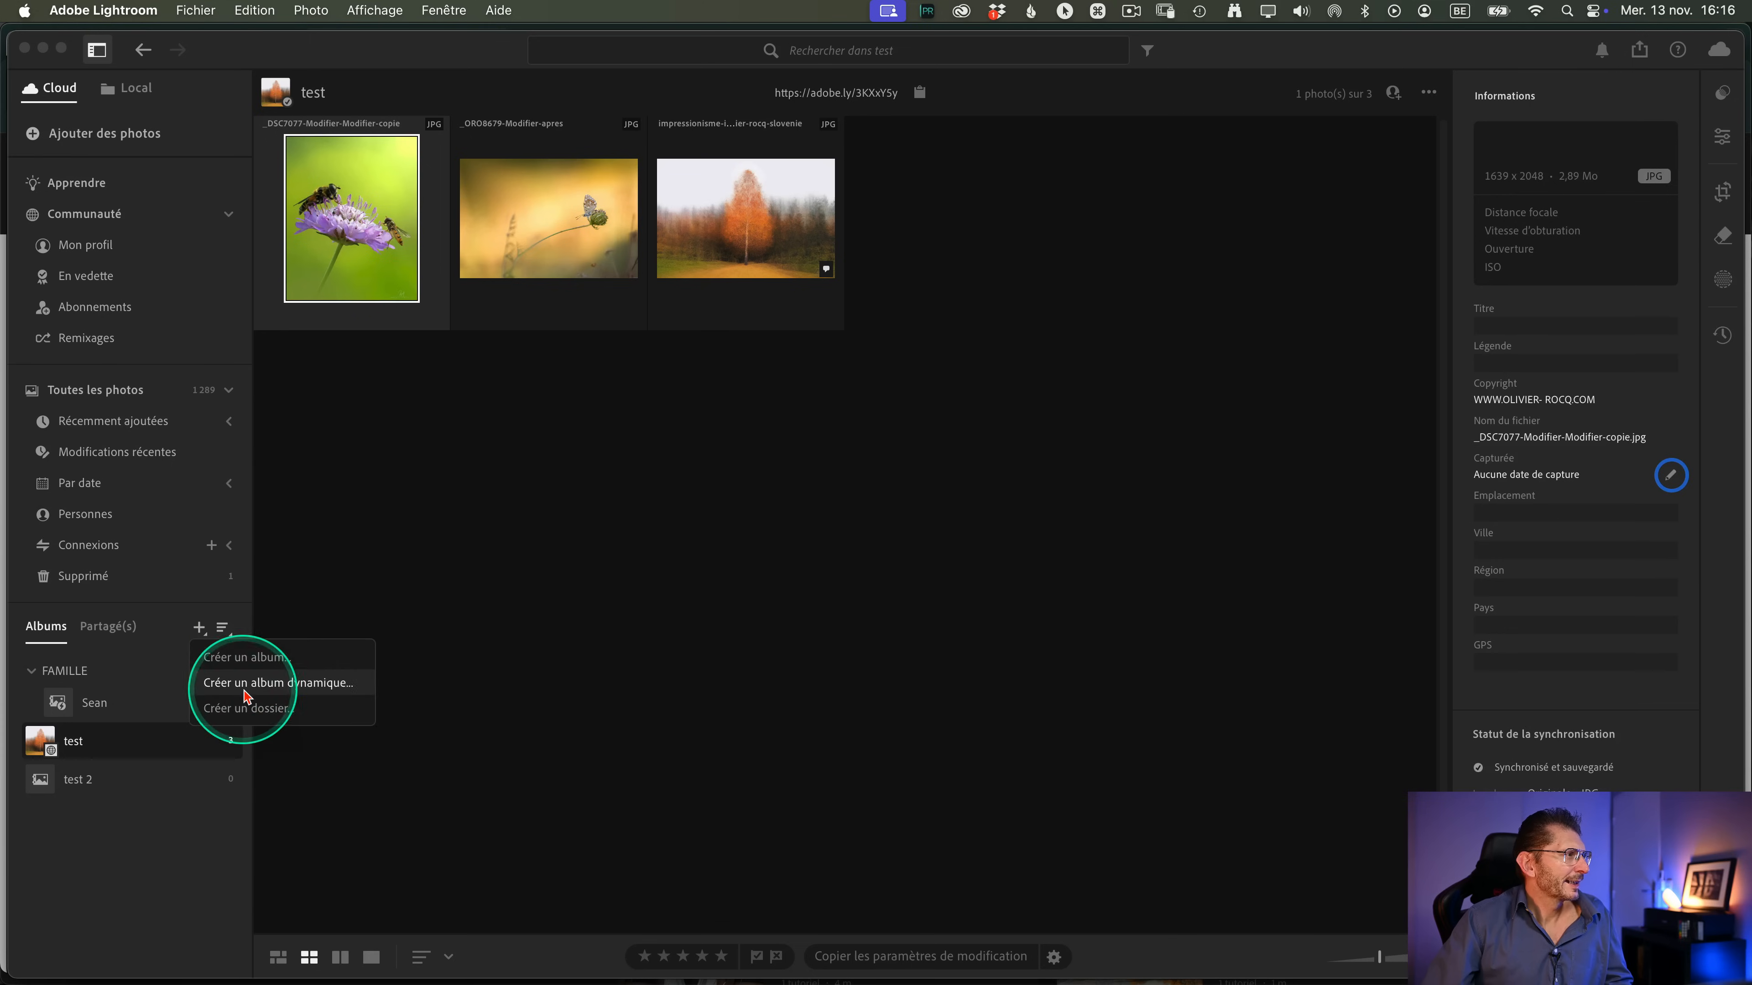
left_click(243, 687)
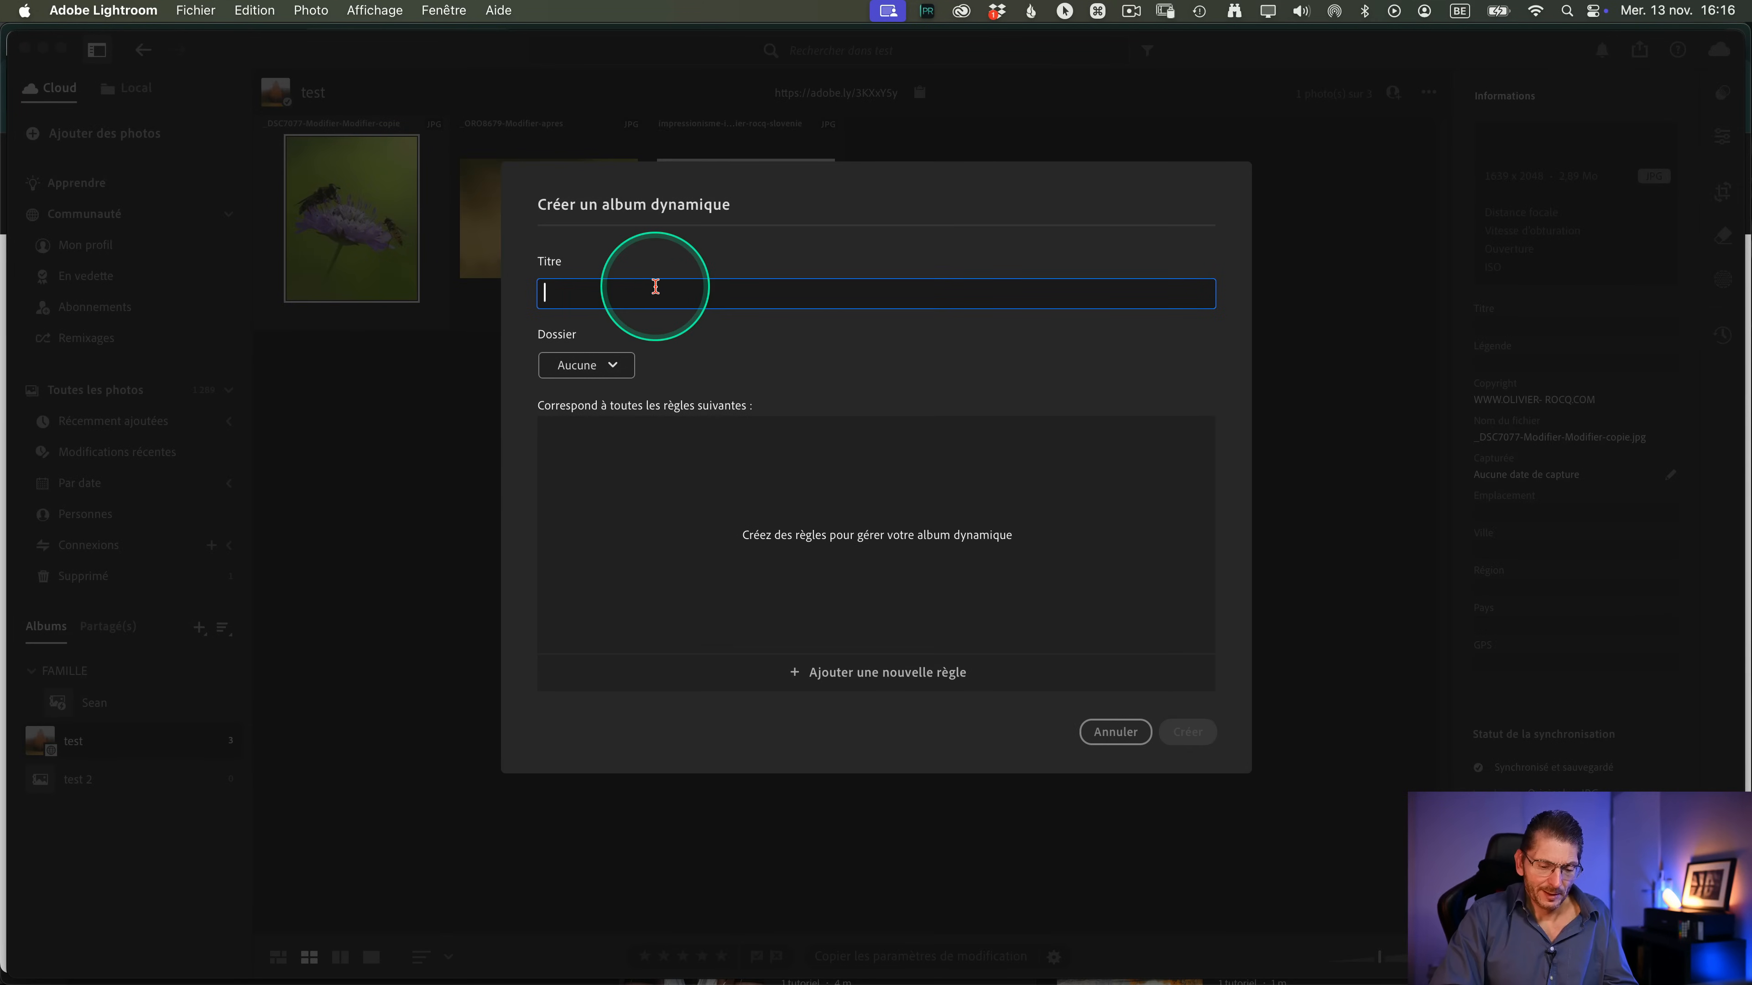
type("Batiments")
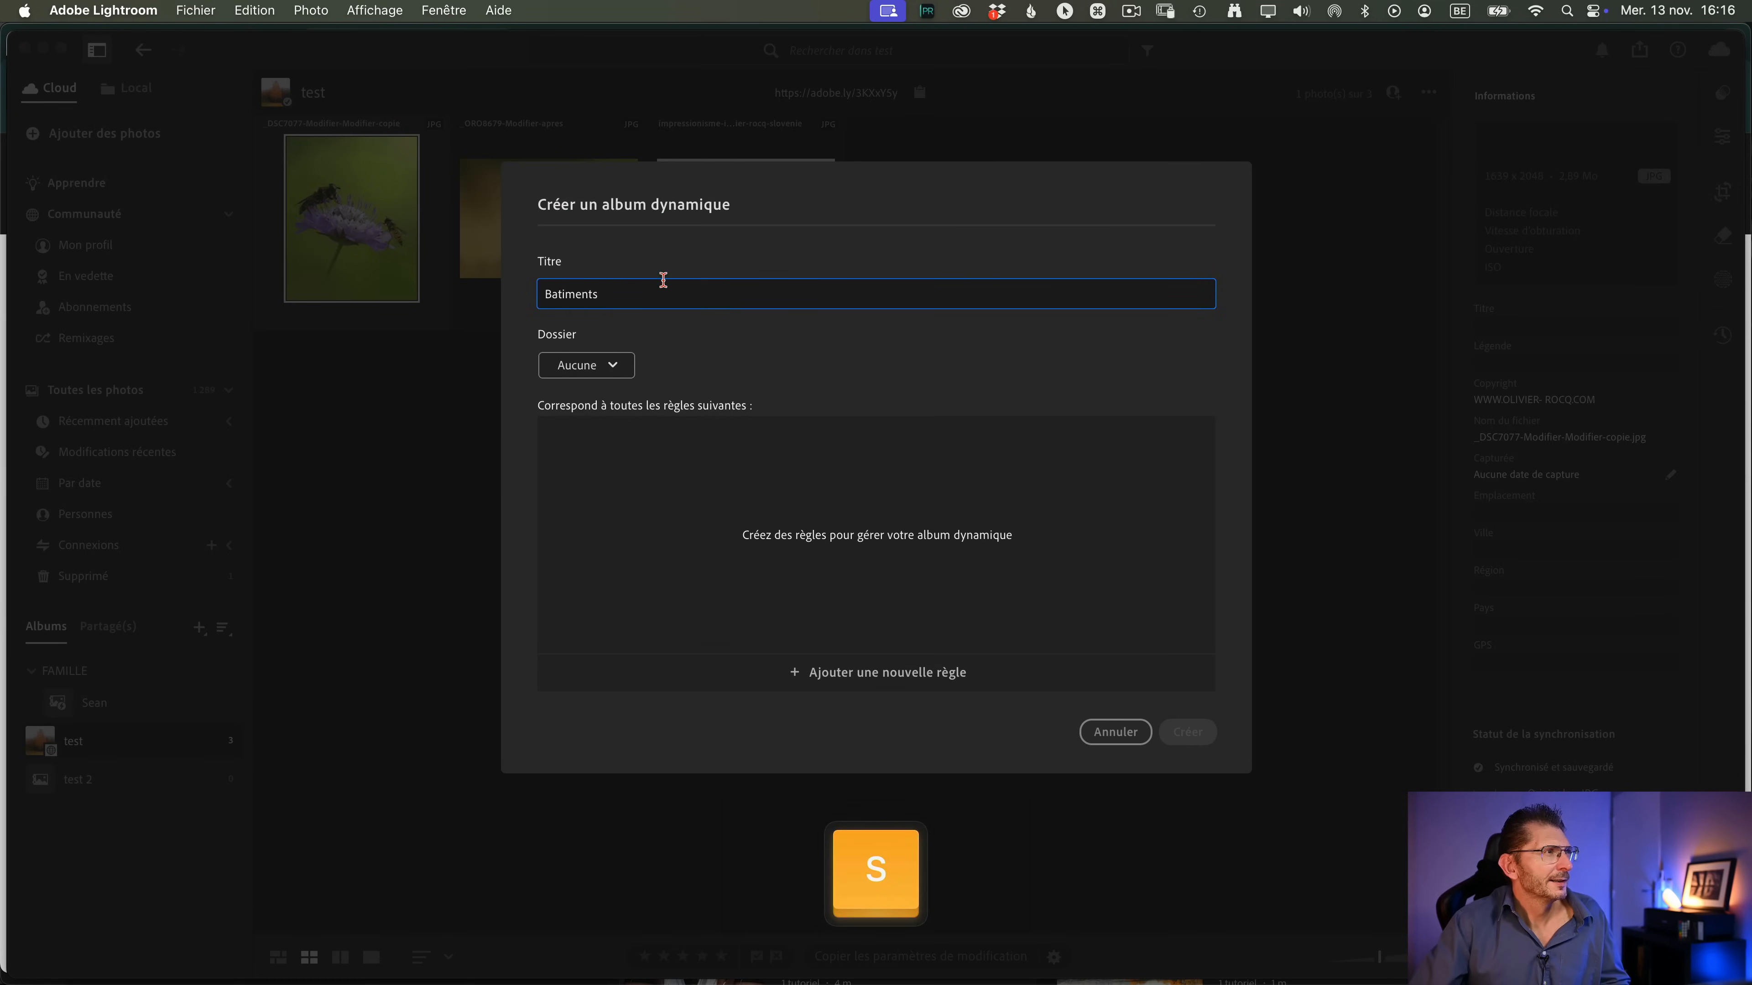
scroll(595, 372, "up", 5)
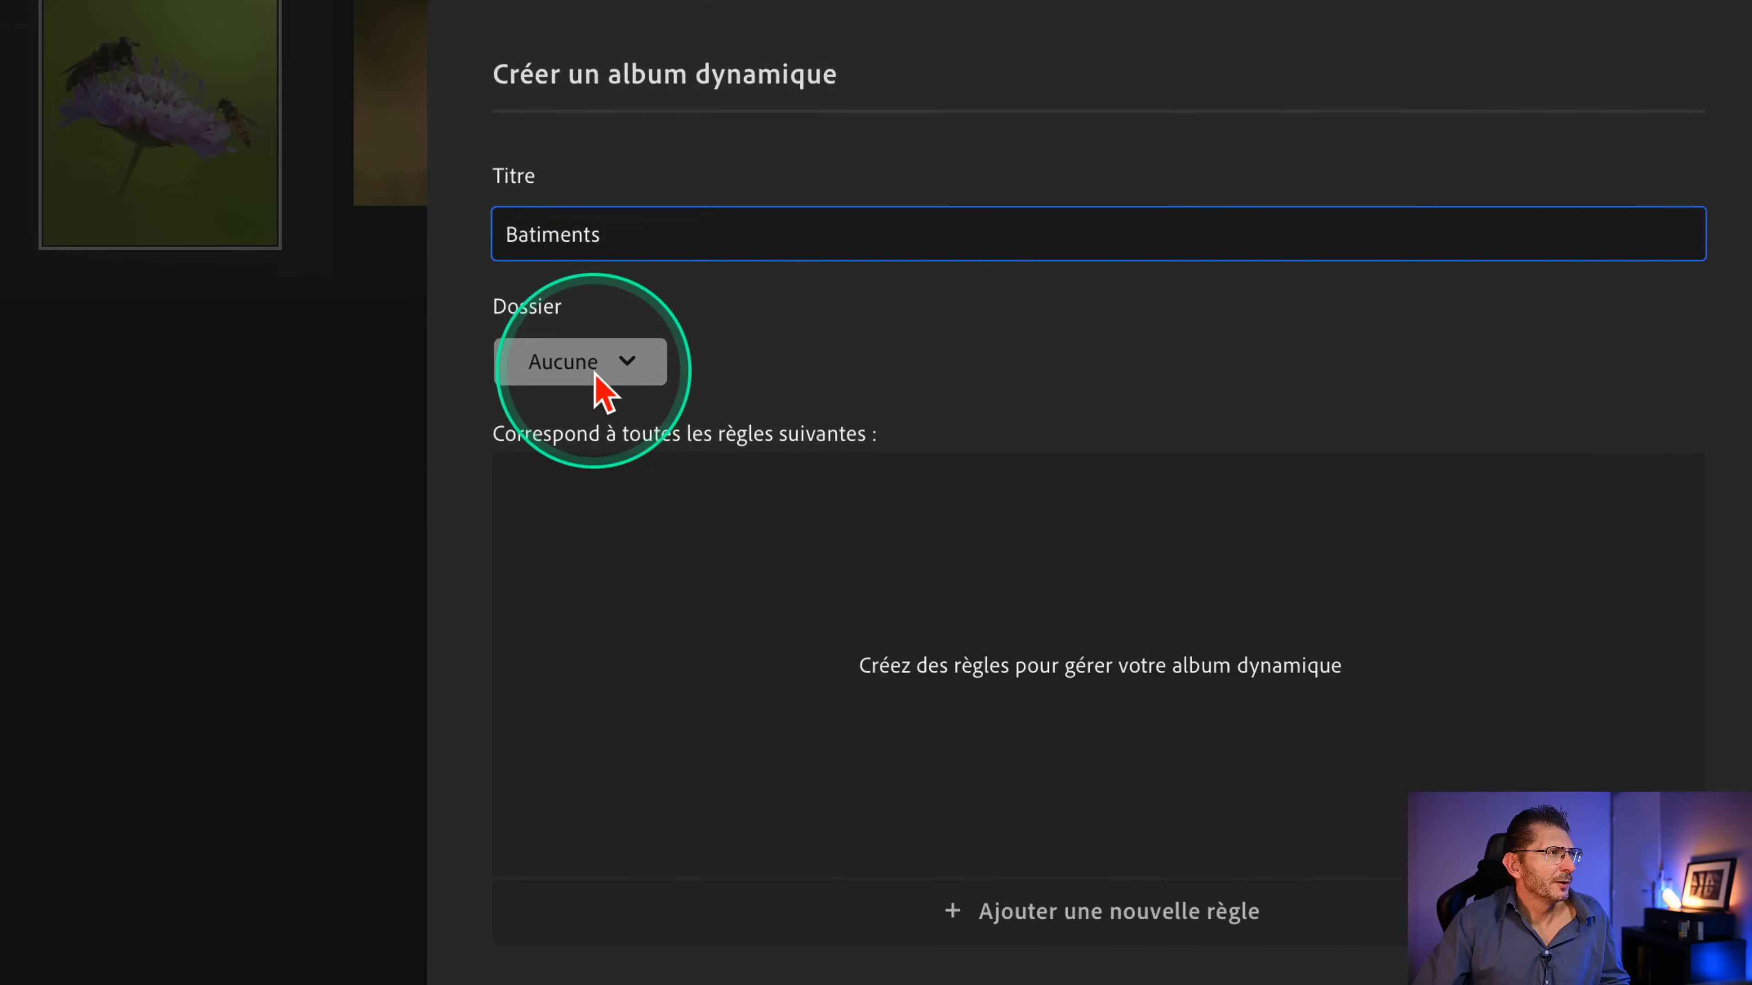
scroll(600, 376, "down", 5)
- Add a Rechercher rule that includes Bâtiments and create the dynamic album
left_click(1076, 907)
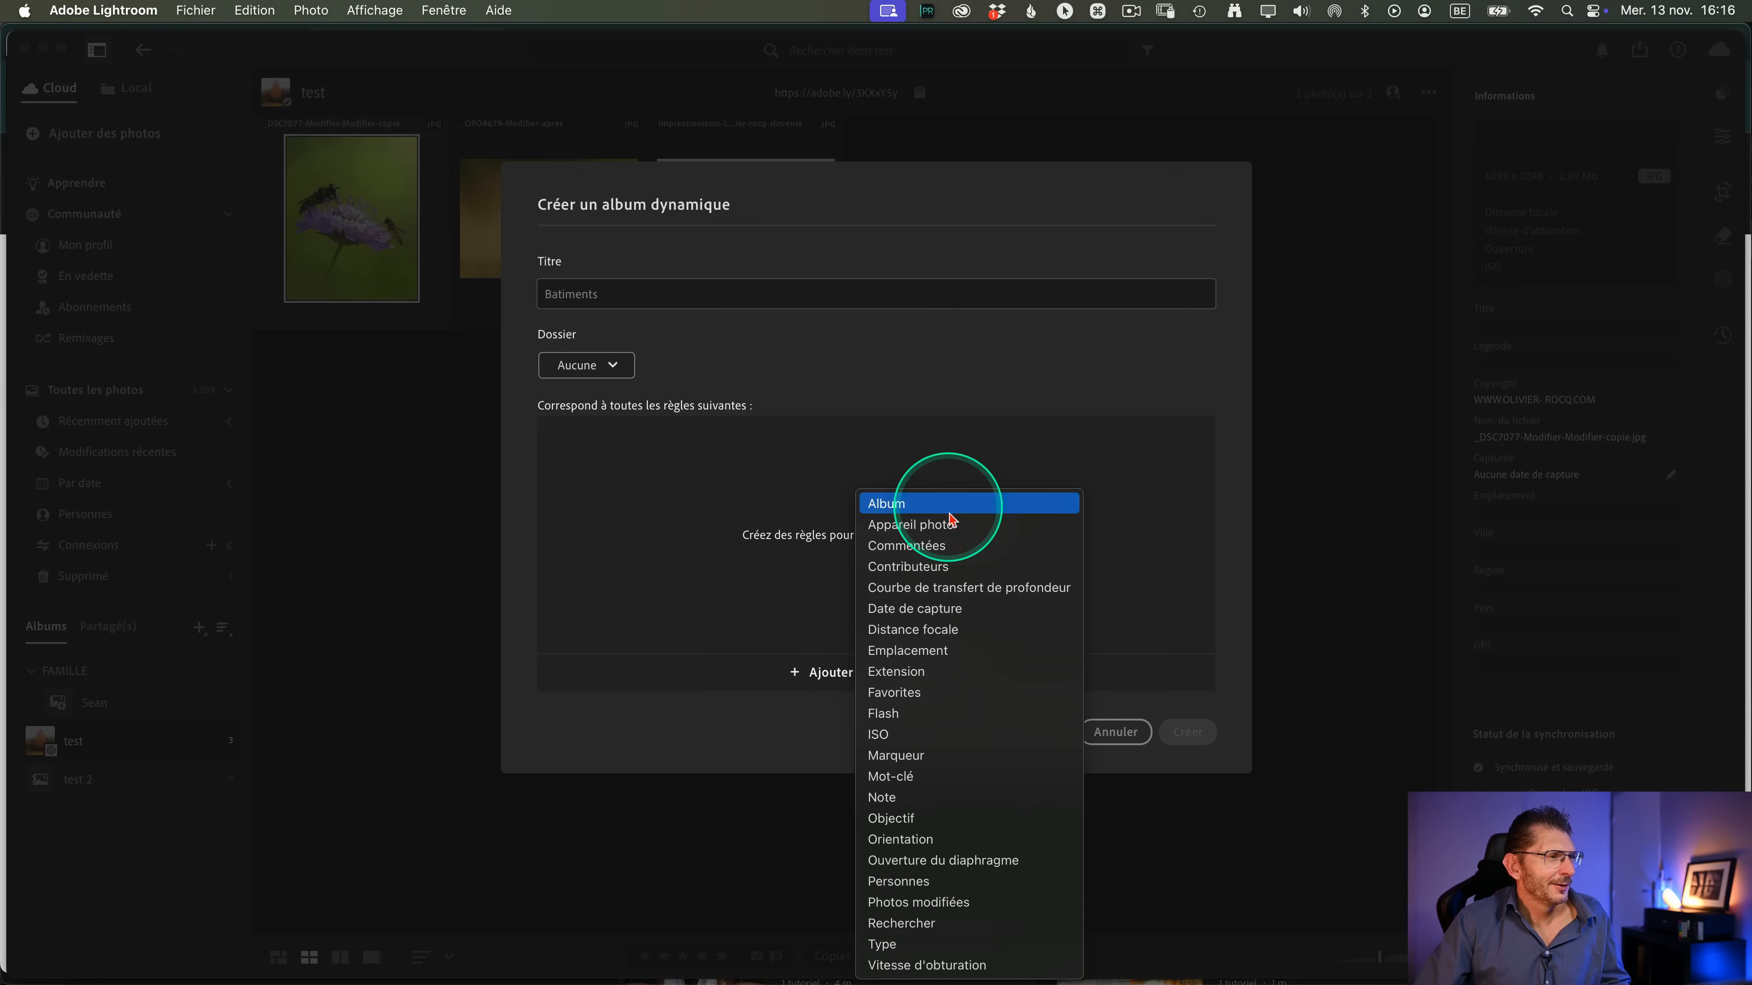
scroll(958, 926, "up", 5)
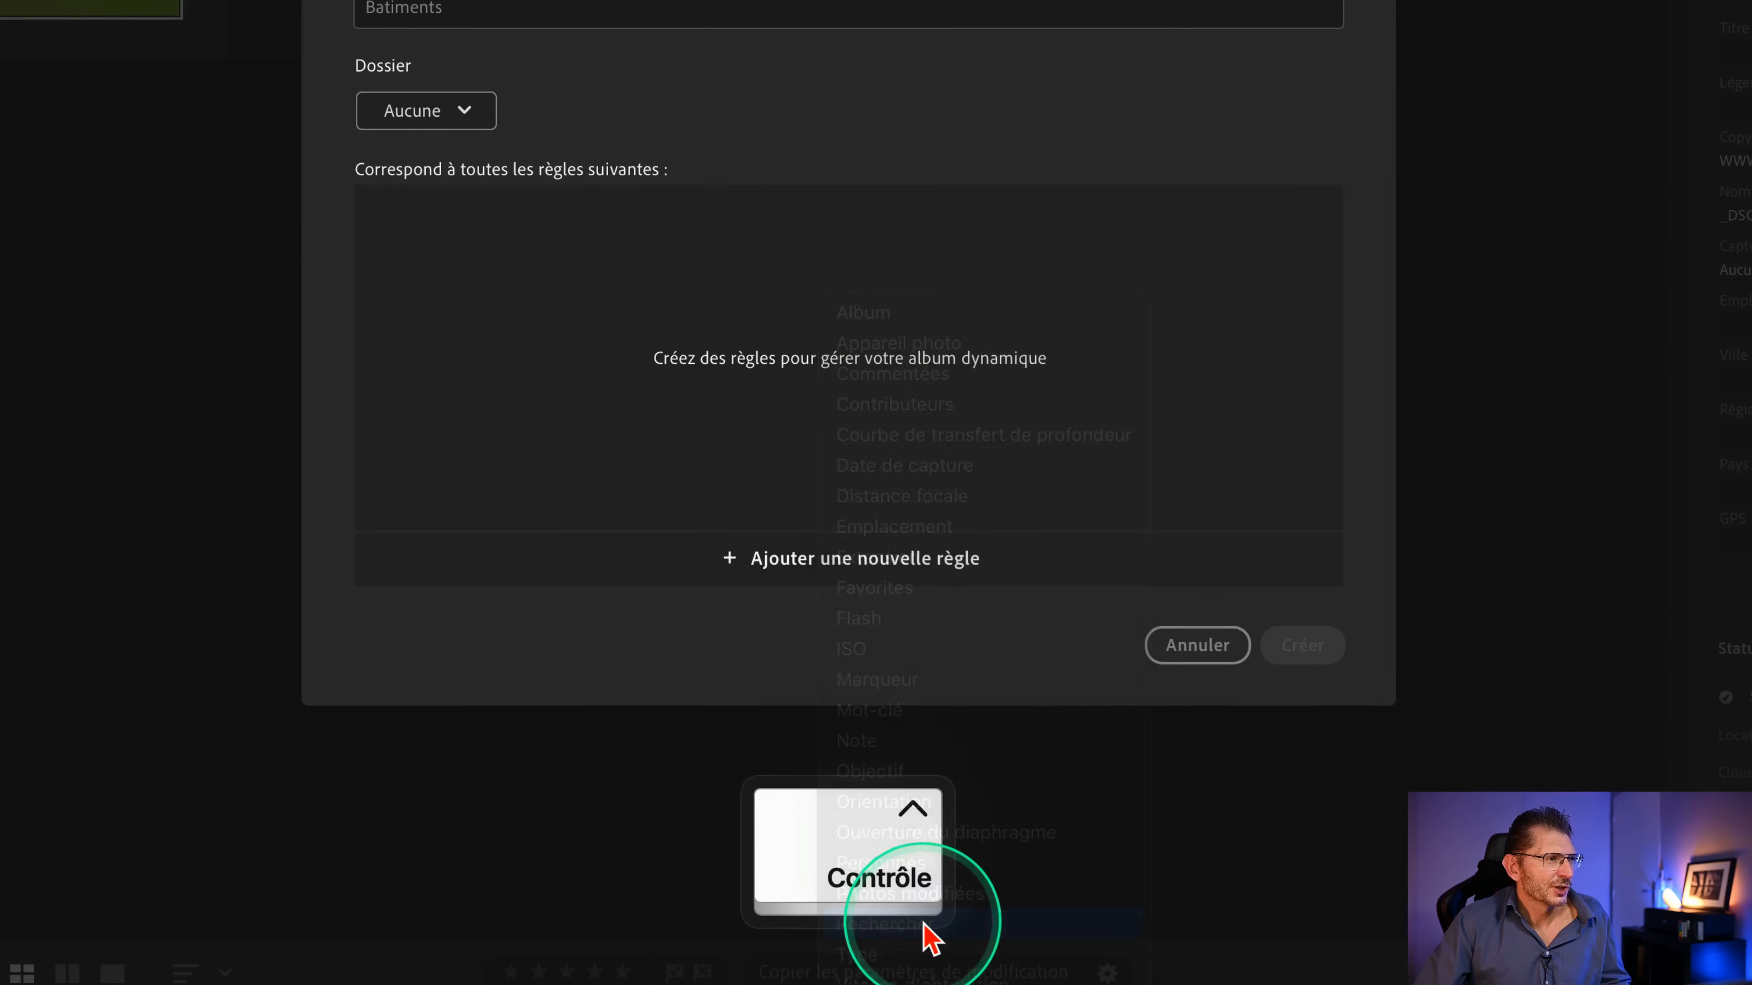
left_click(926, 926)
scroll(860, 227, "down", 5)
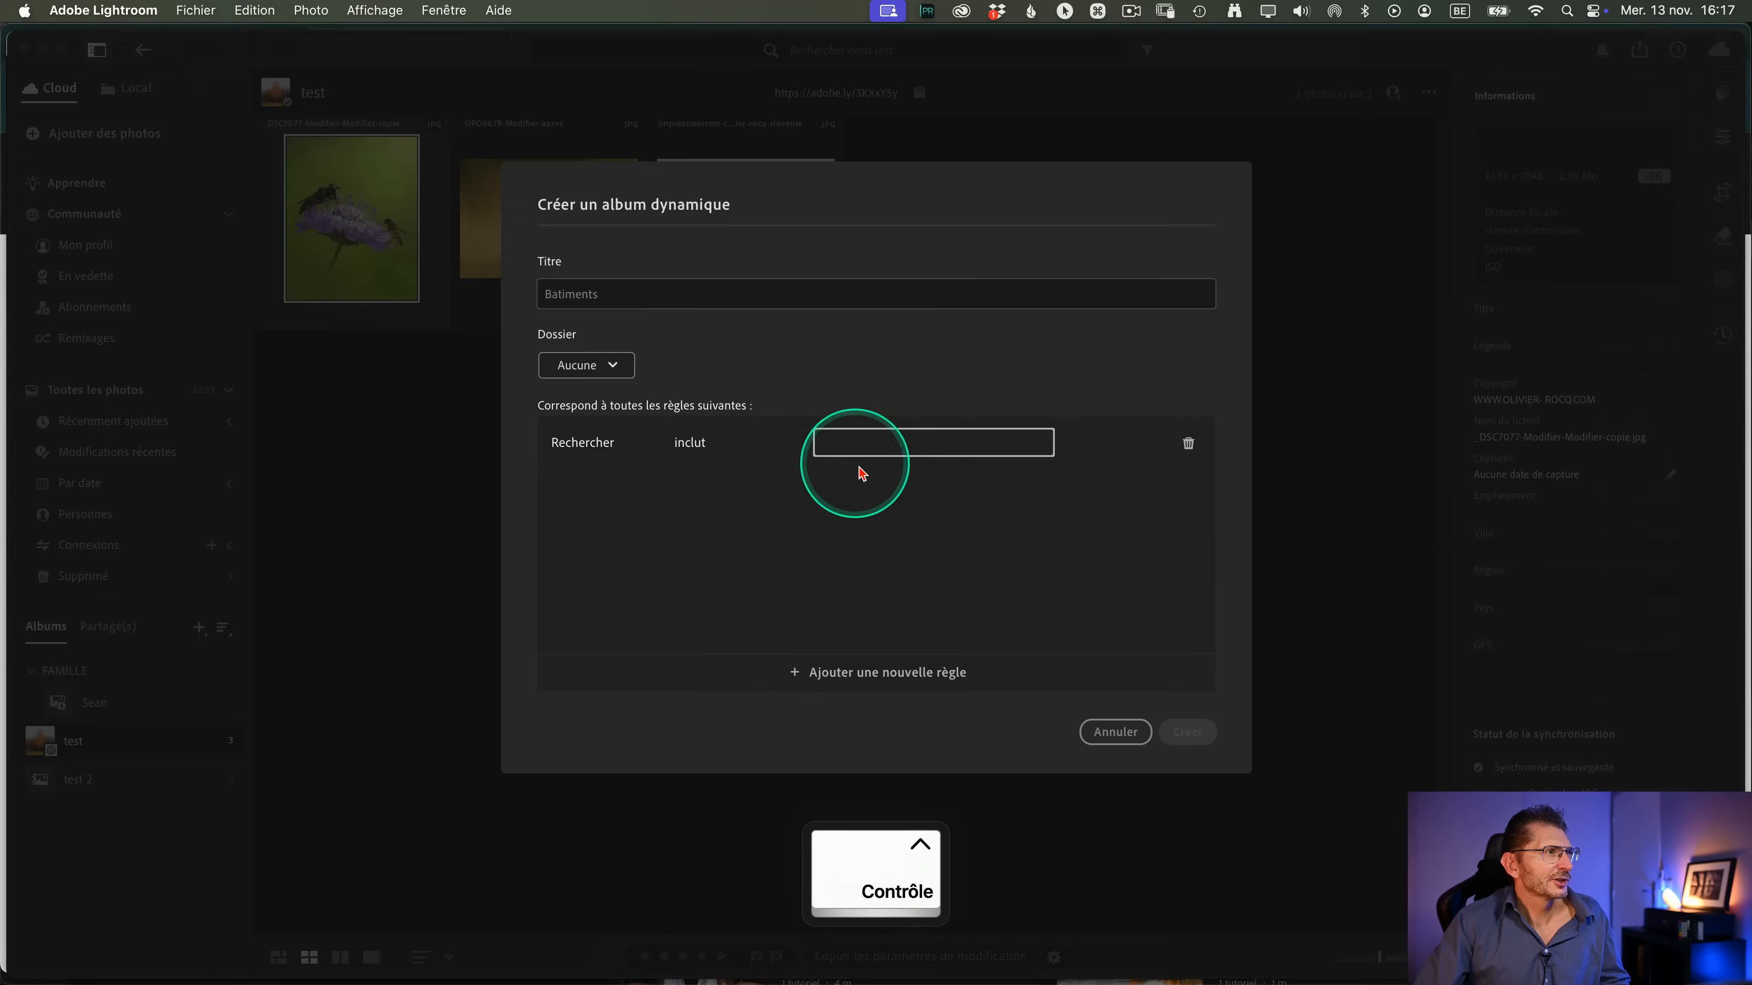
scroll(861, 473, "up", 5)
left_click(841, 446)
type("B")
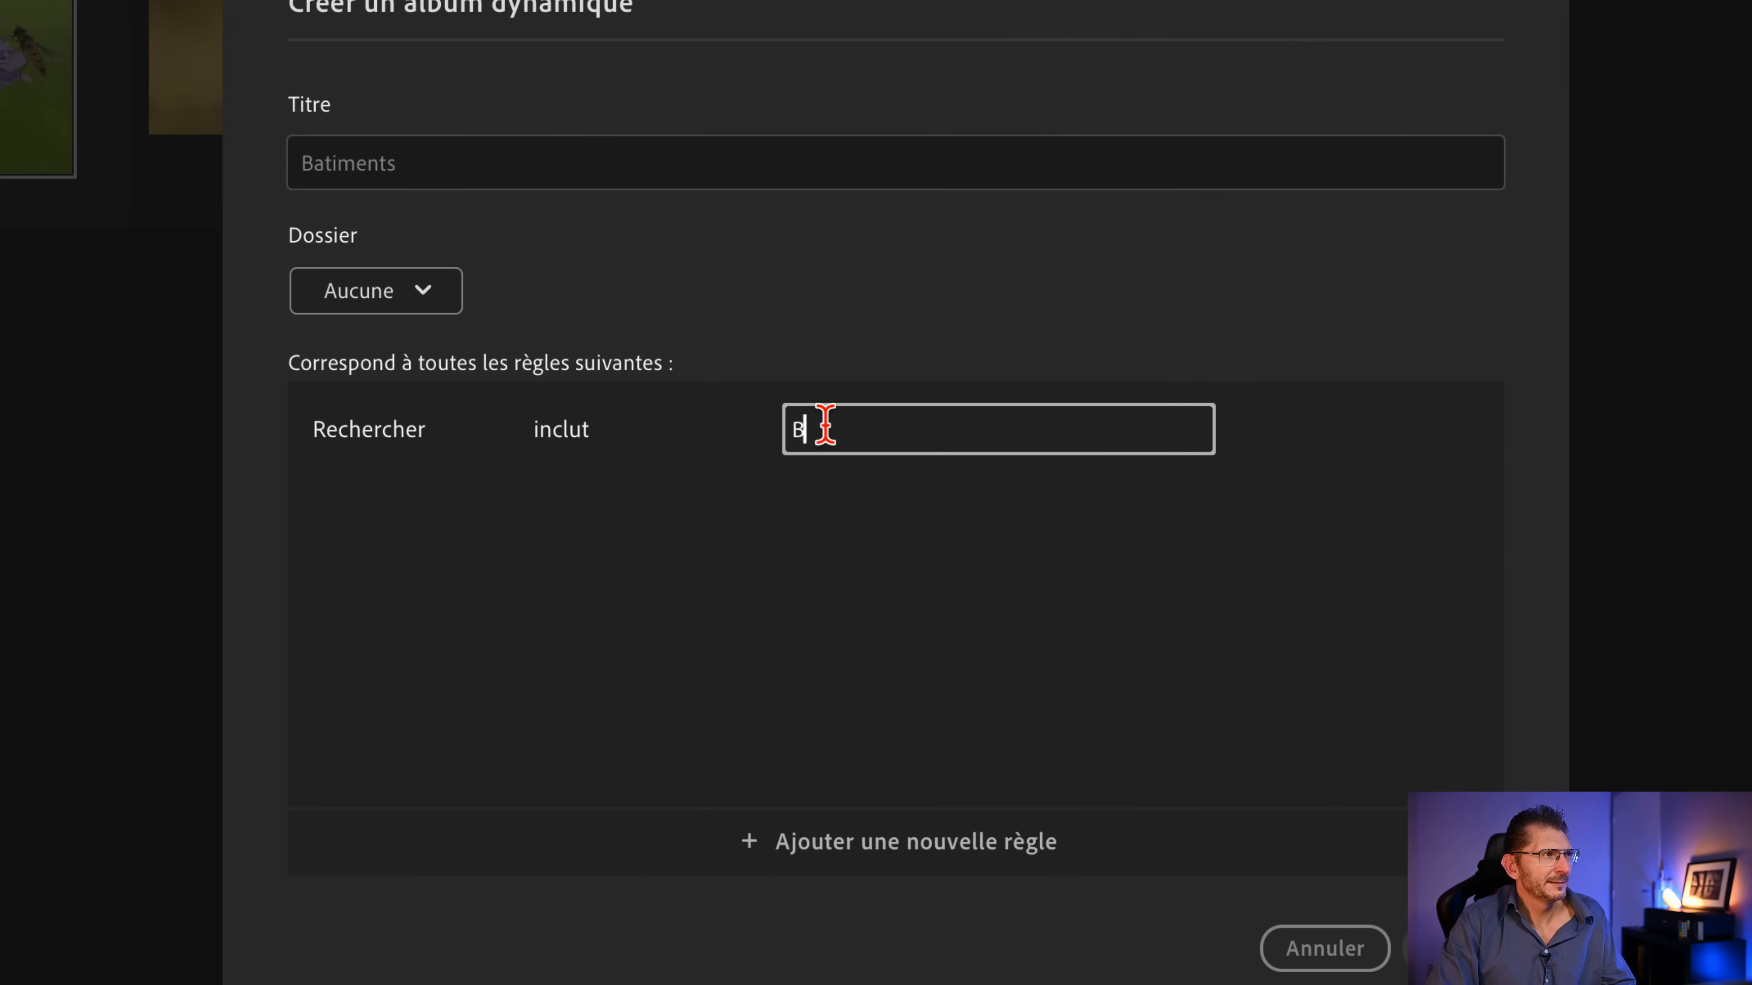
type("âtiments")
key("Return")
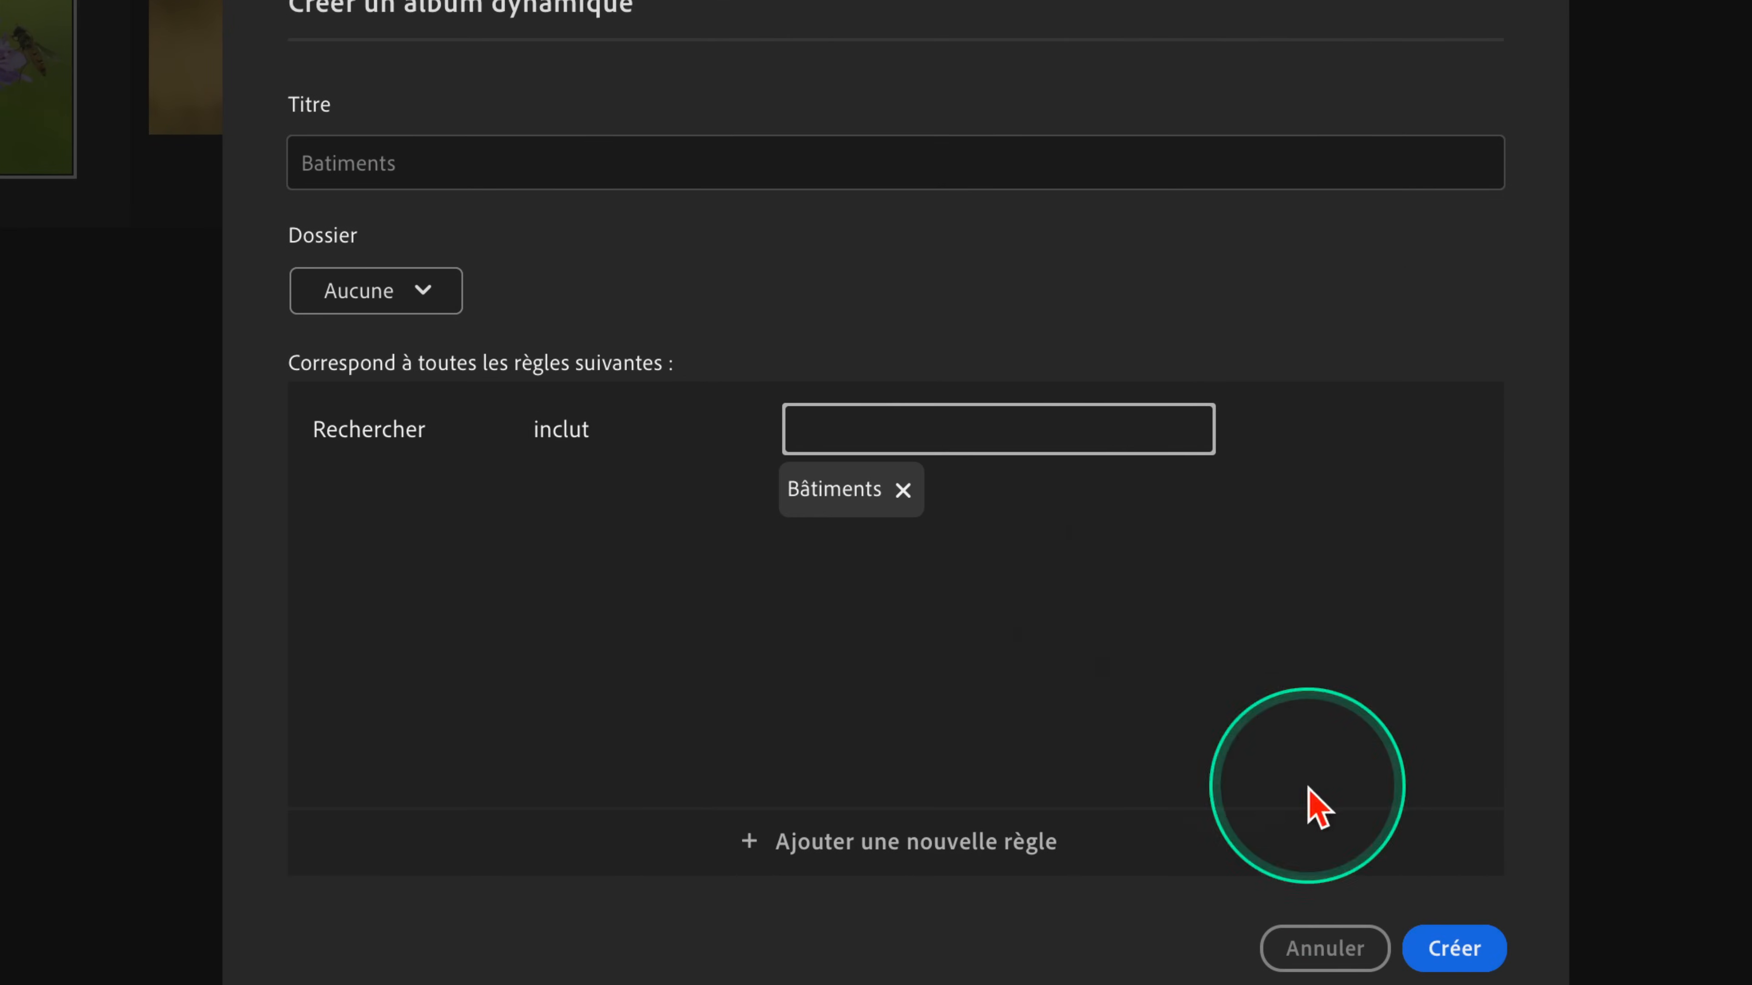
scroll(1460, 961, "down", 5)
left_click(1455, 949)
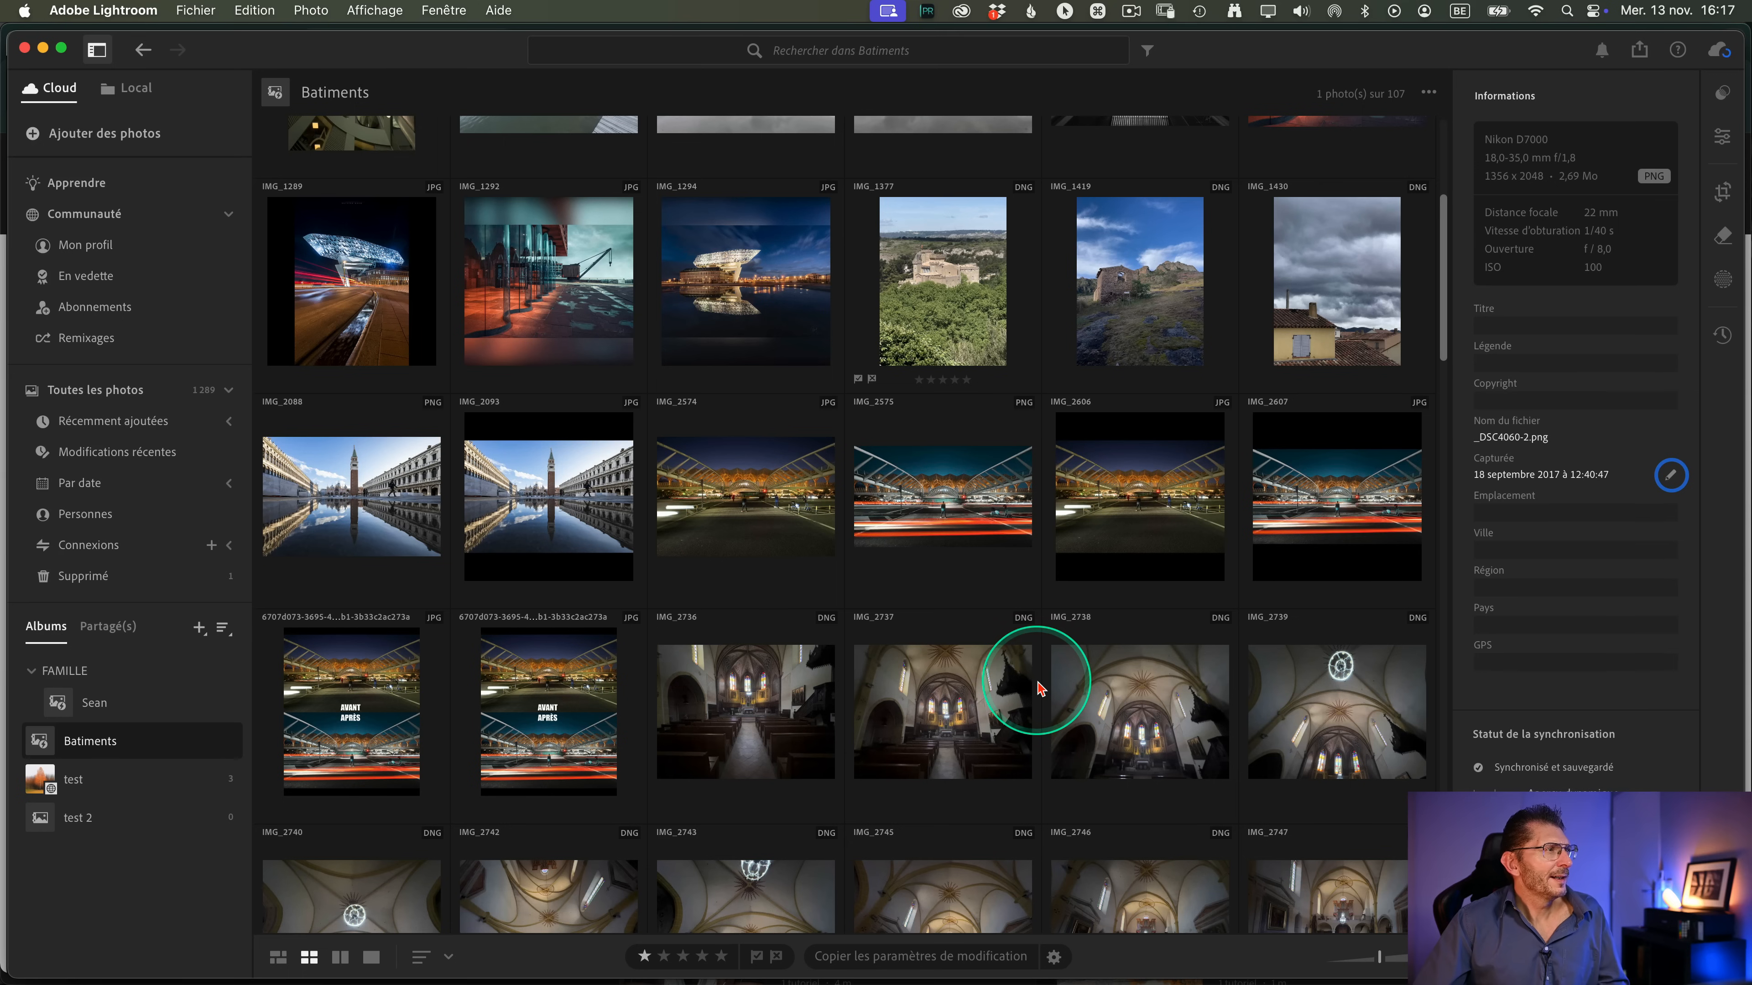
- Browse the photos collected in the Batiments album through to the end of the grid
scroll(1037, 688, "down", 10)
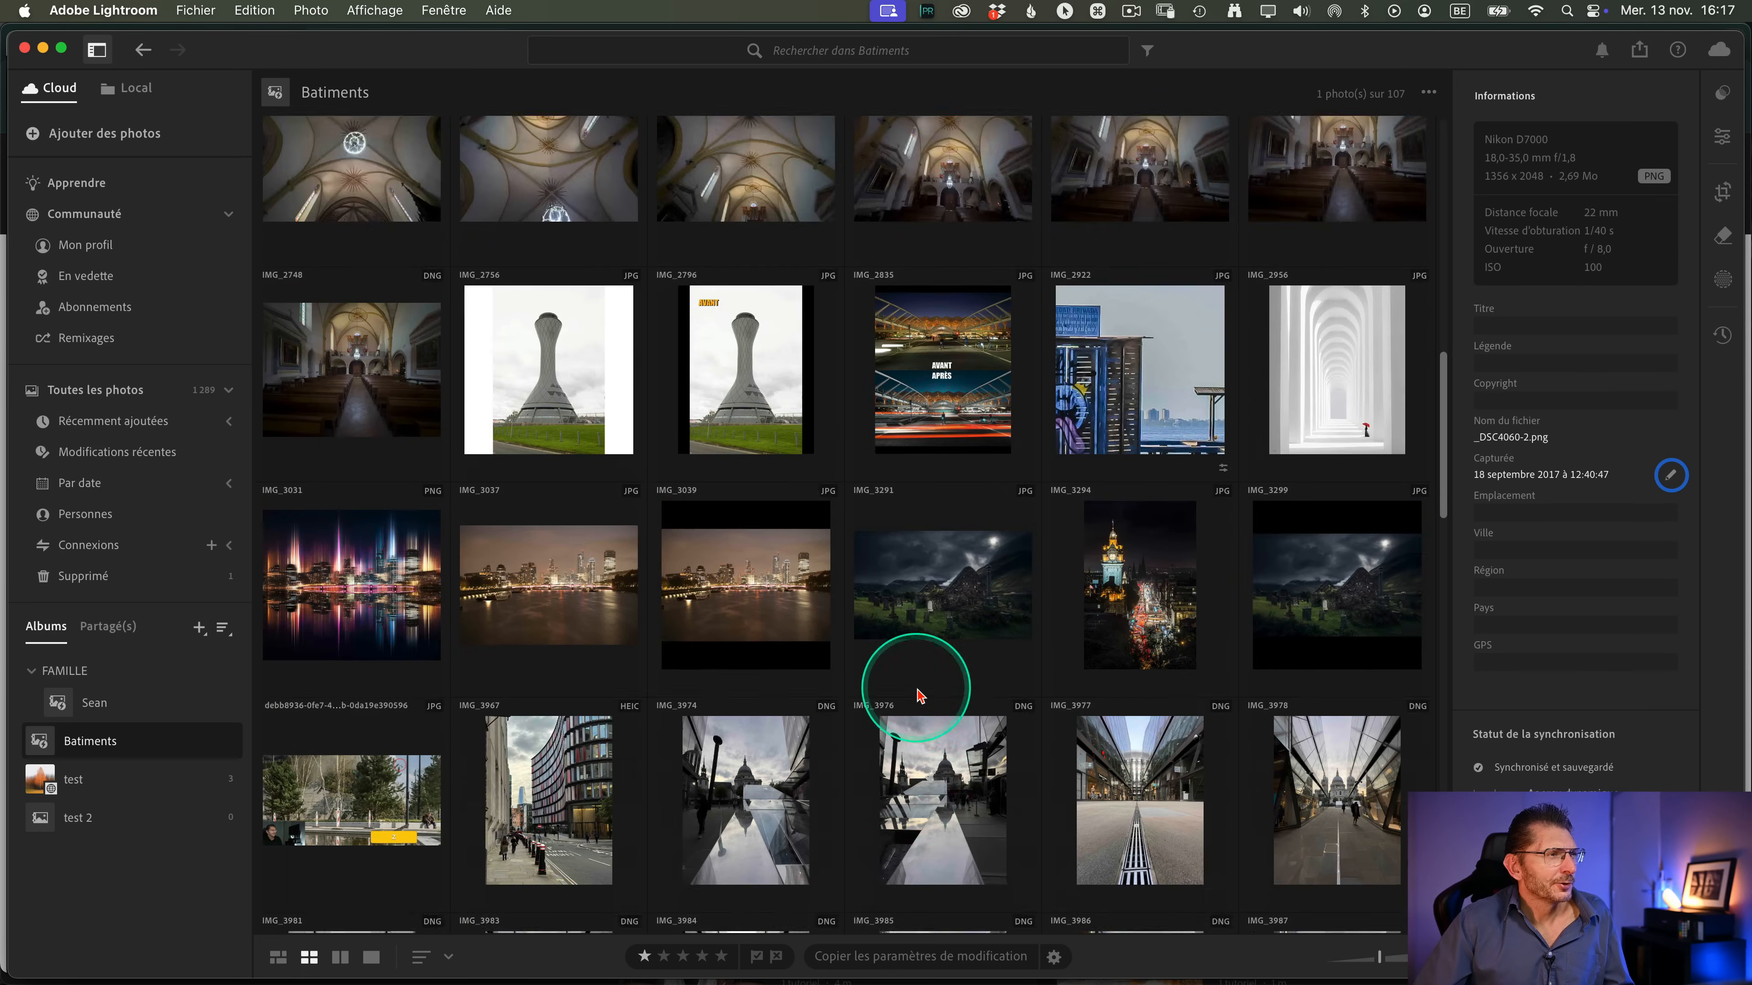
scroll(918, 693, "down", 3)
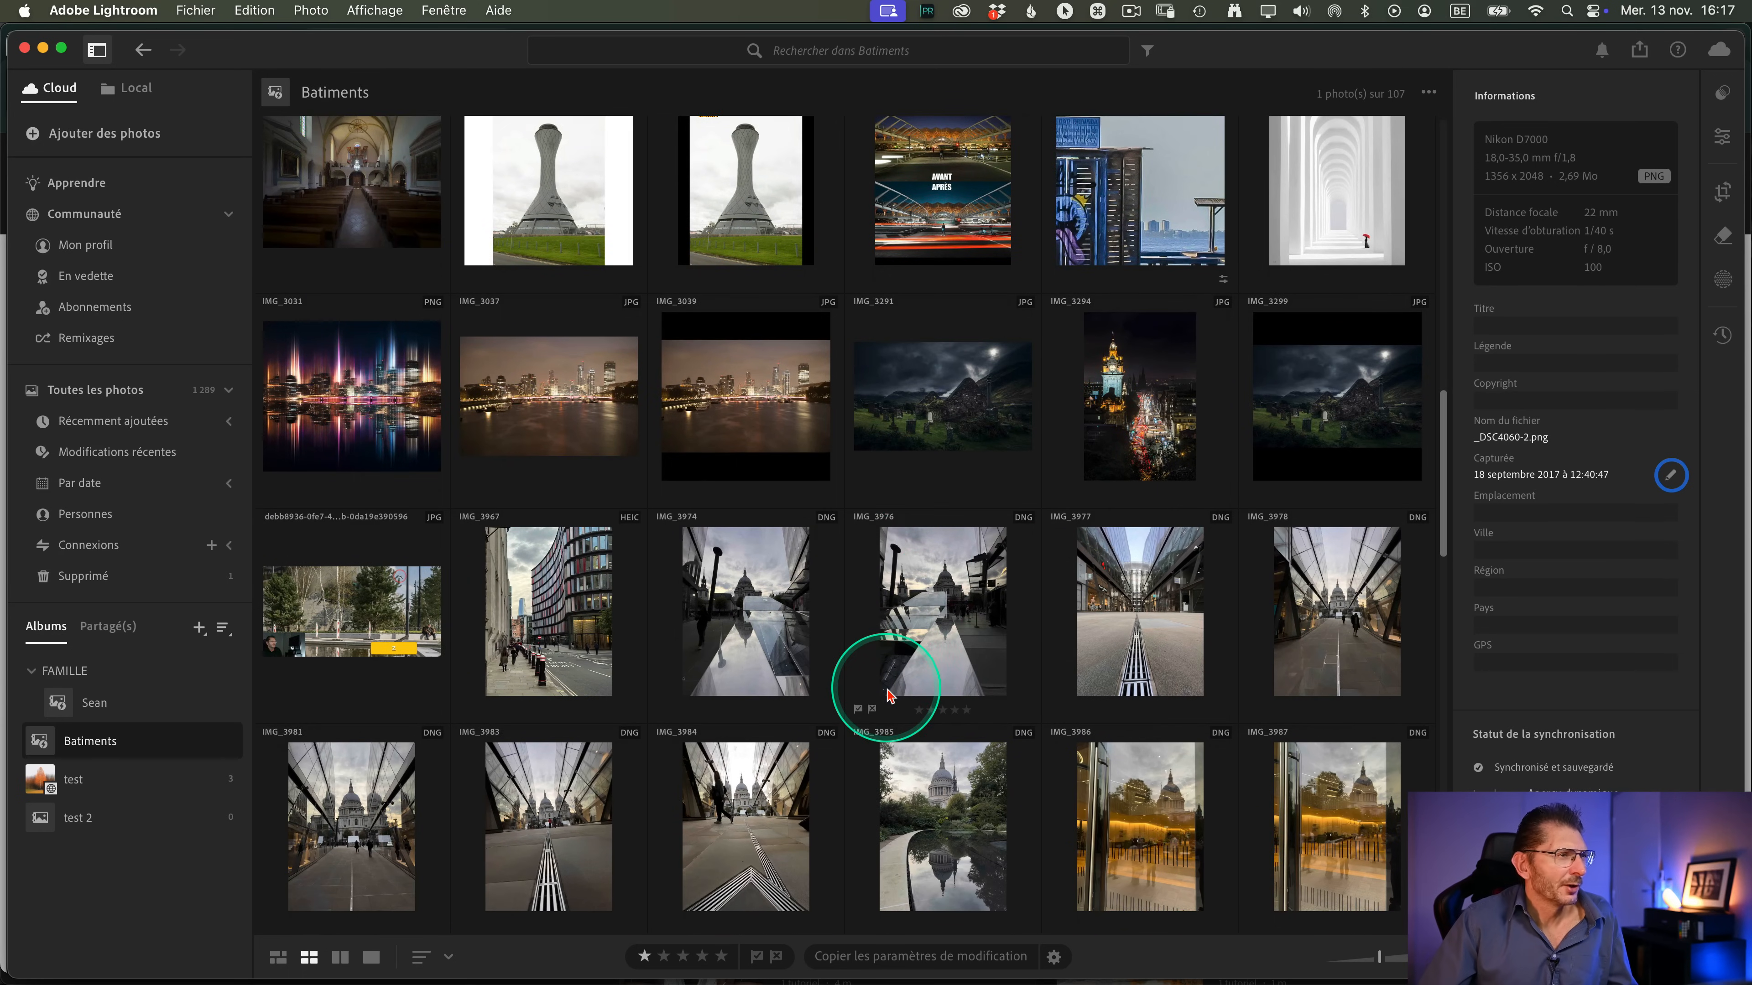
scroll(889, 694, "down", 12)
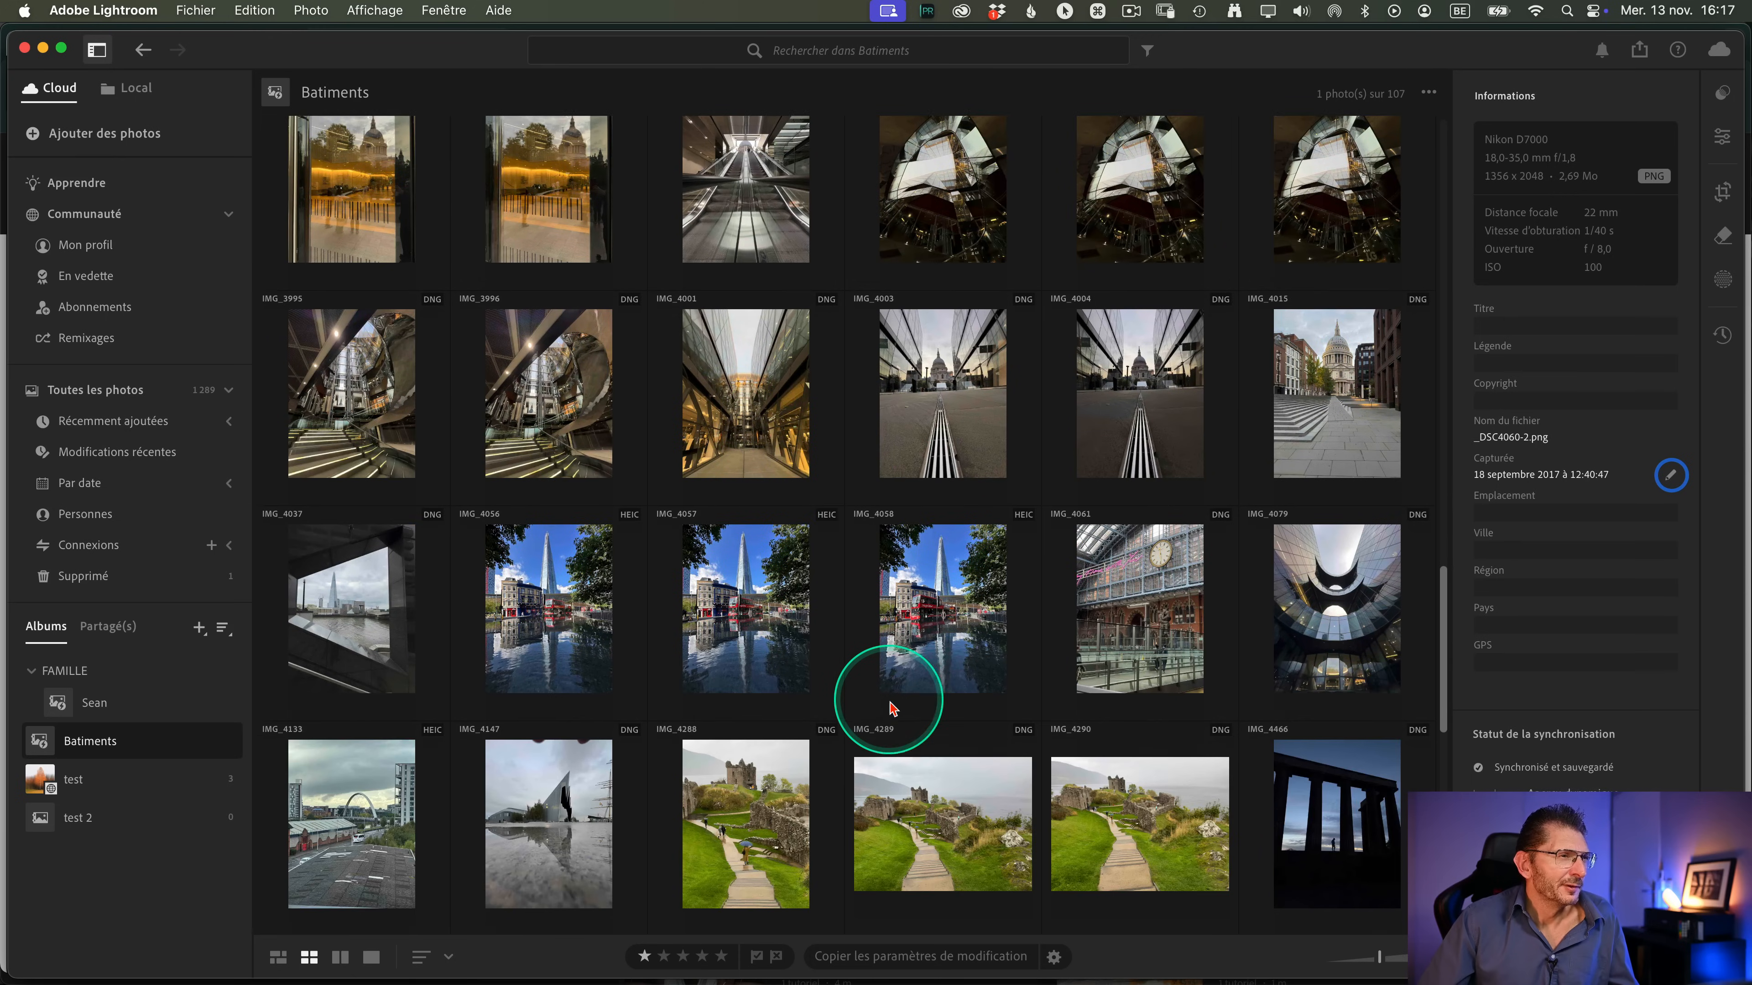
scroll(890, 708, "down", 15)
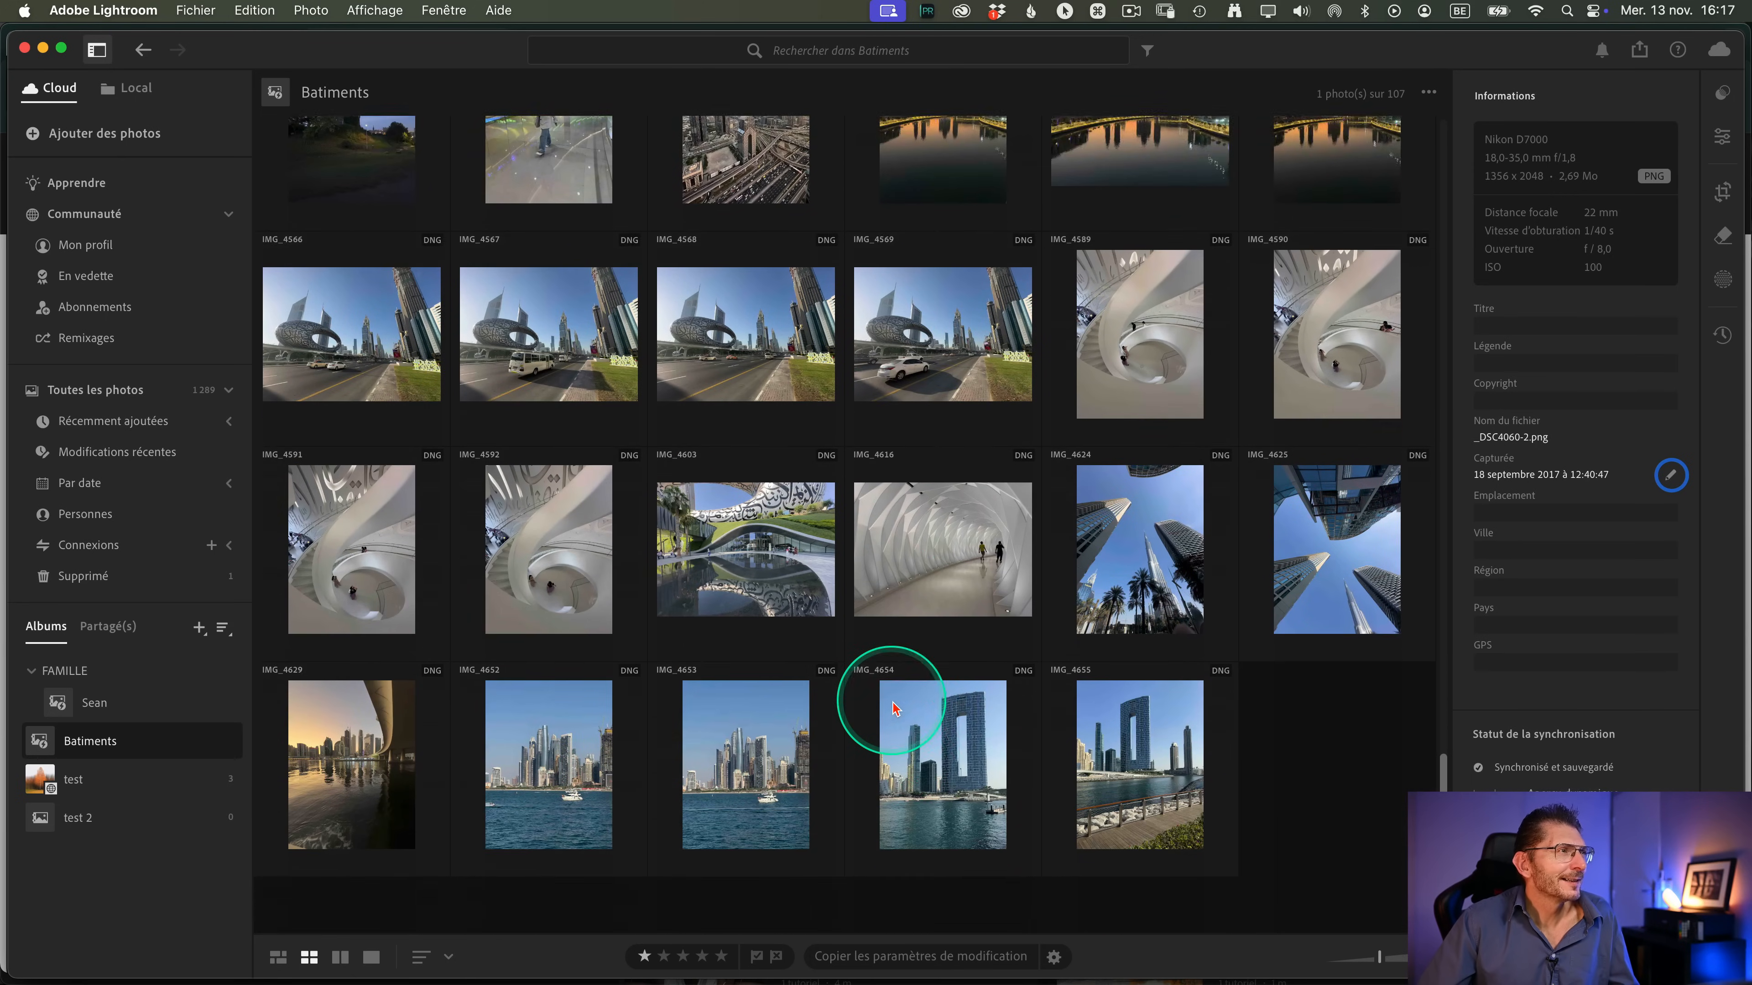
scroll(895, 708, "down", 1)
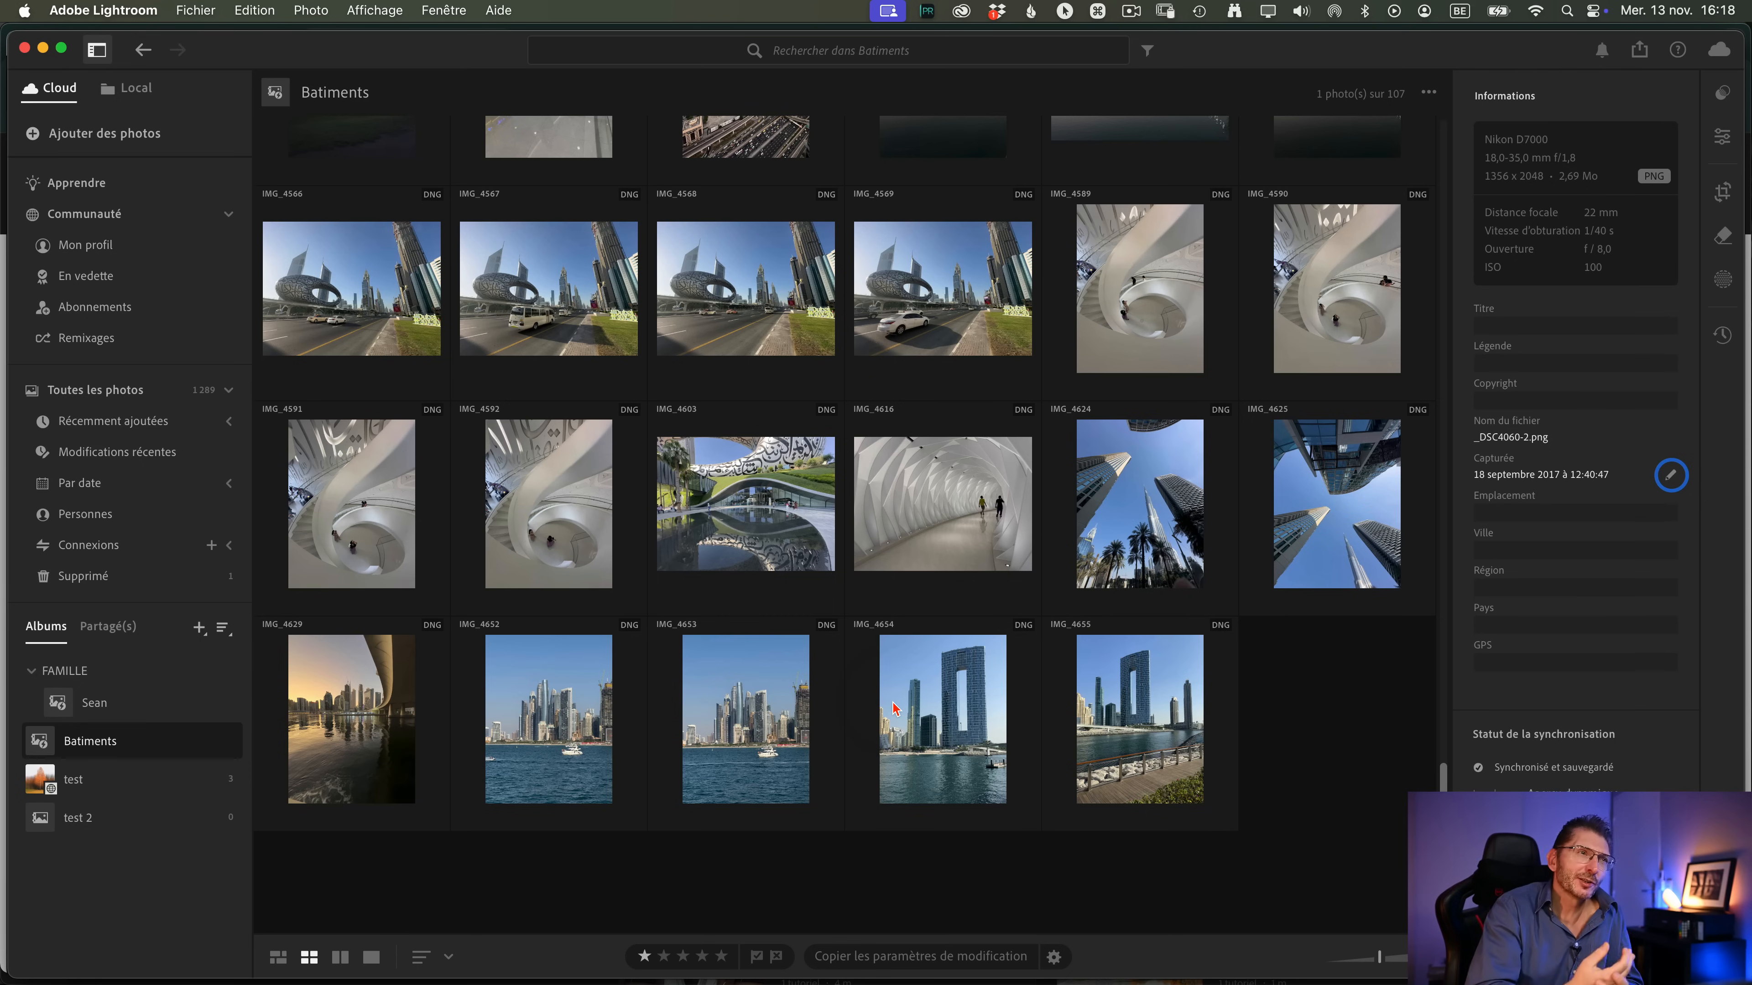
left_click(65, 744)
- Review the camera and lens support and other desktop improvements in Chrome's online feature summary, and return to Lightroom
left_click(663, 728)
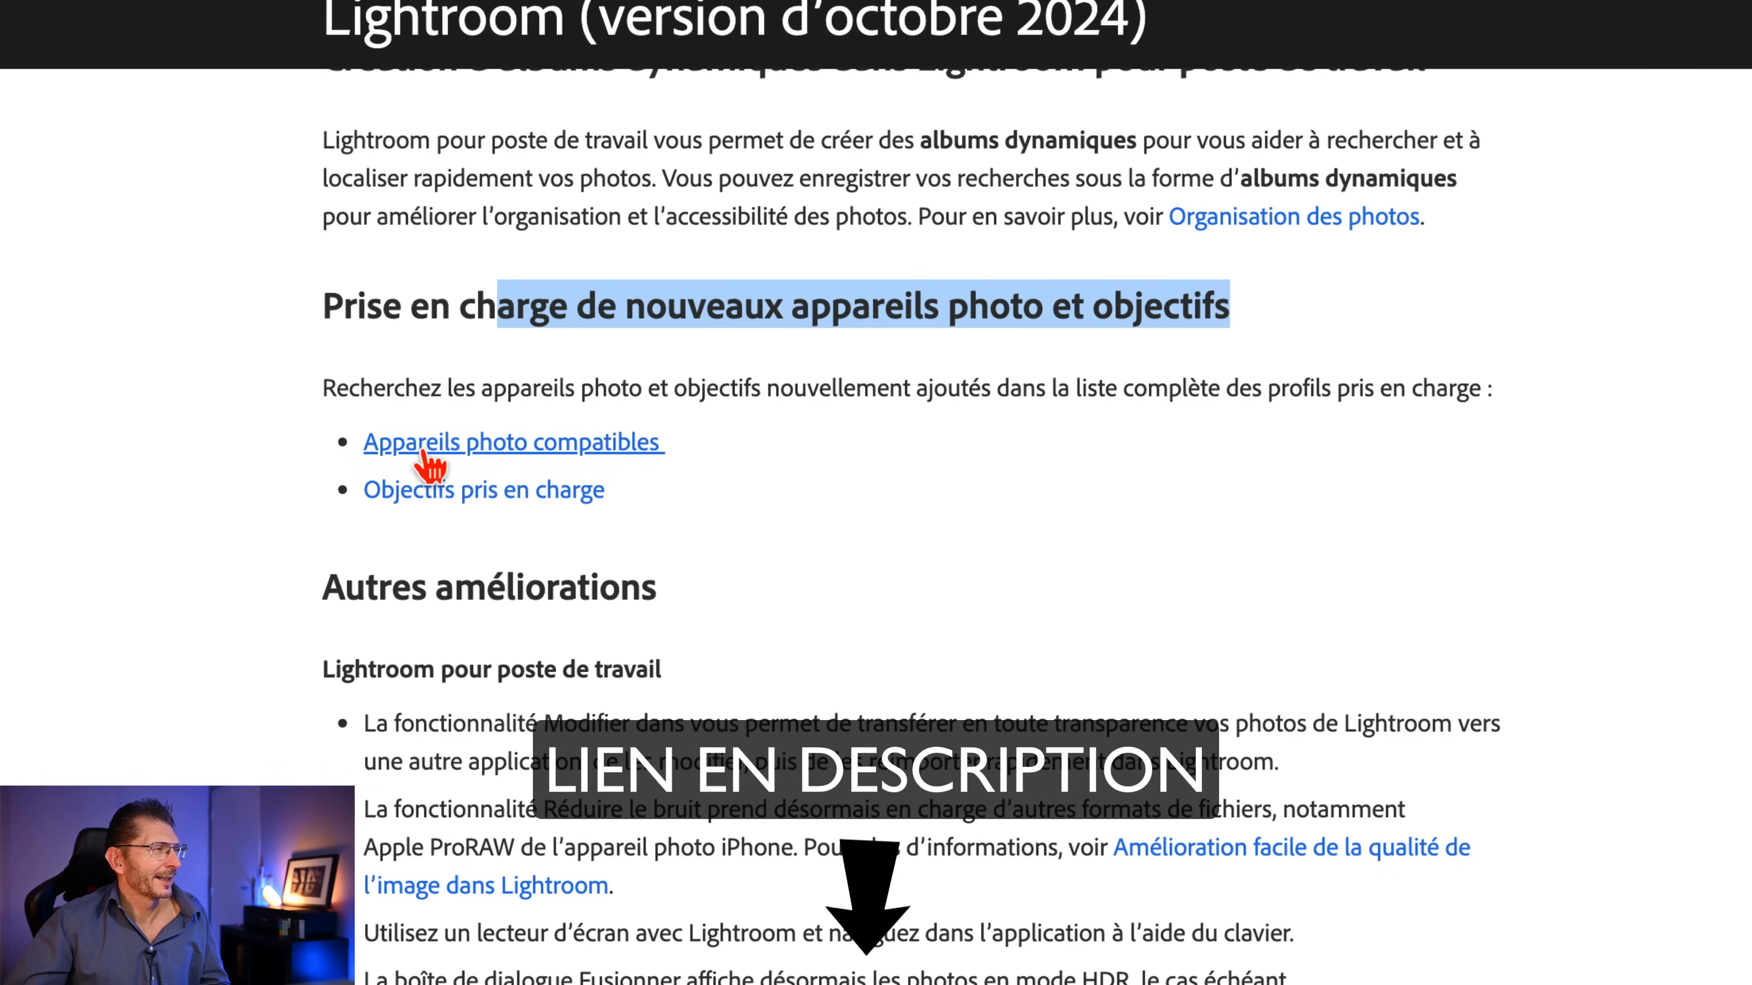
scroll(422, 450, "down", 5)
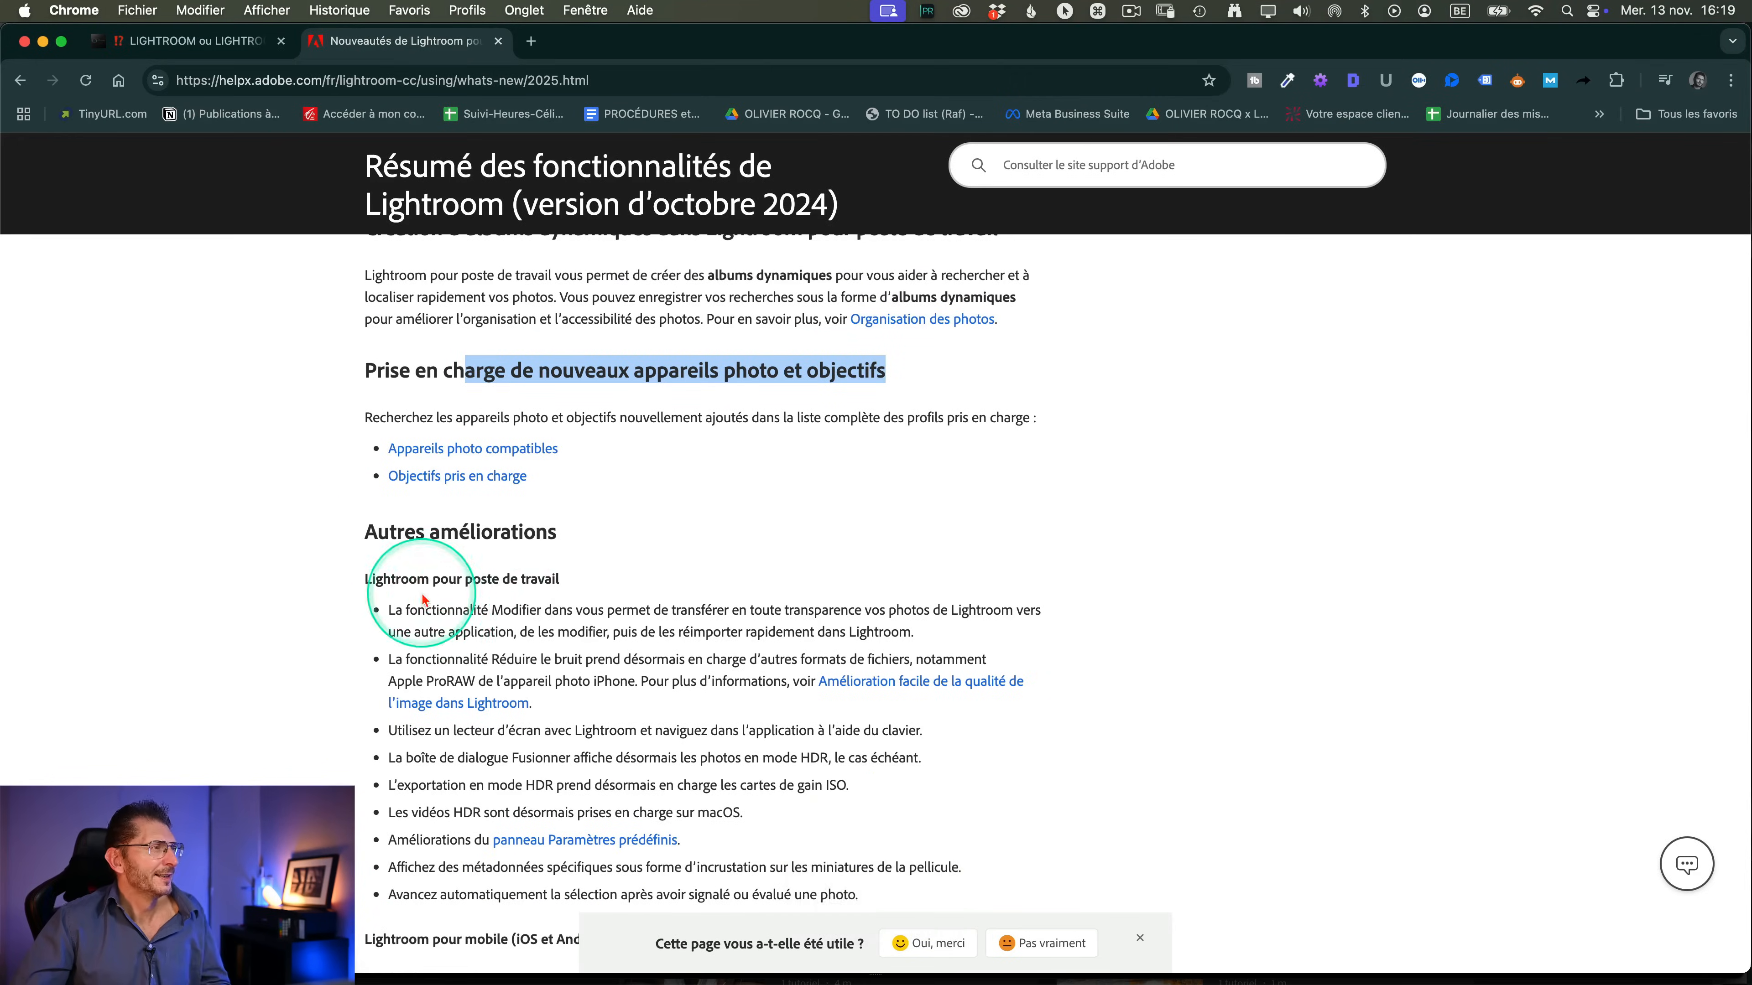
key("super+Tab")
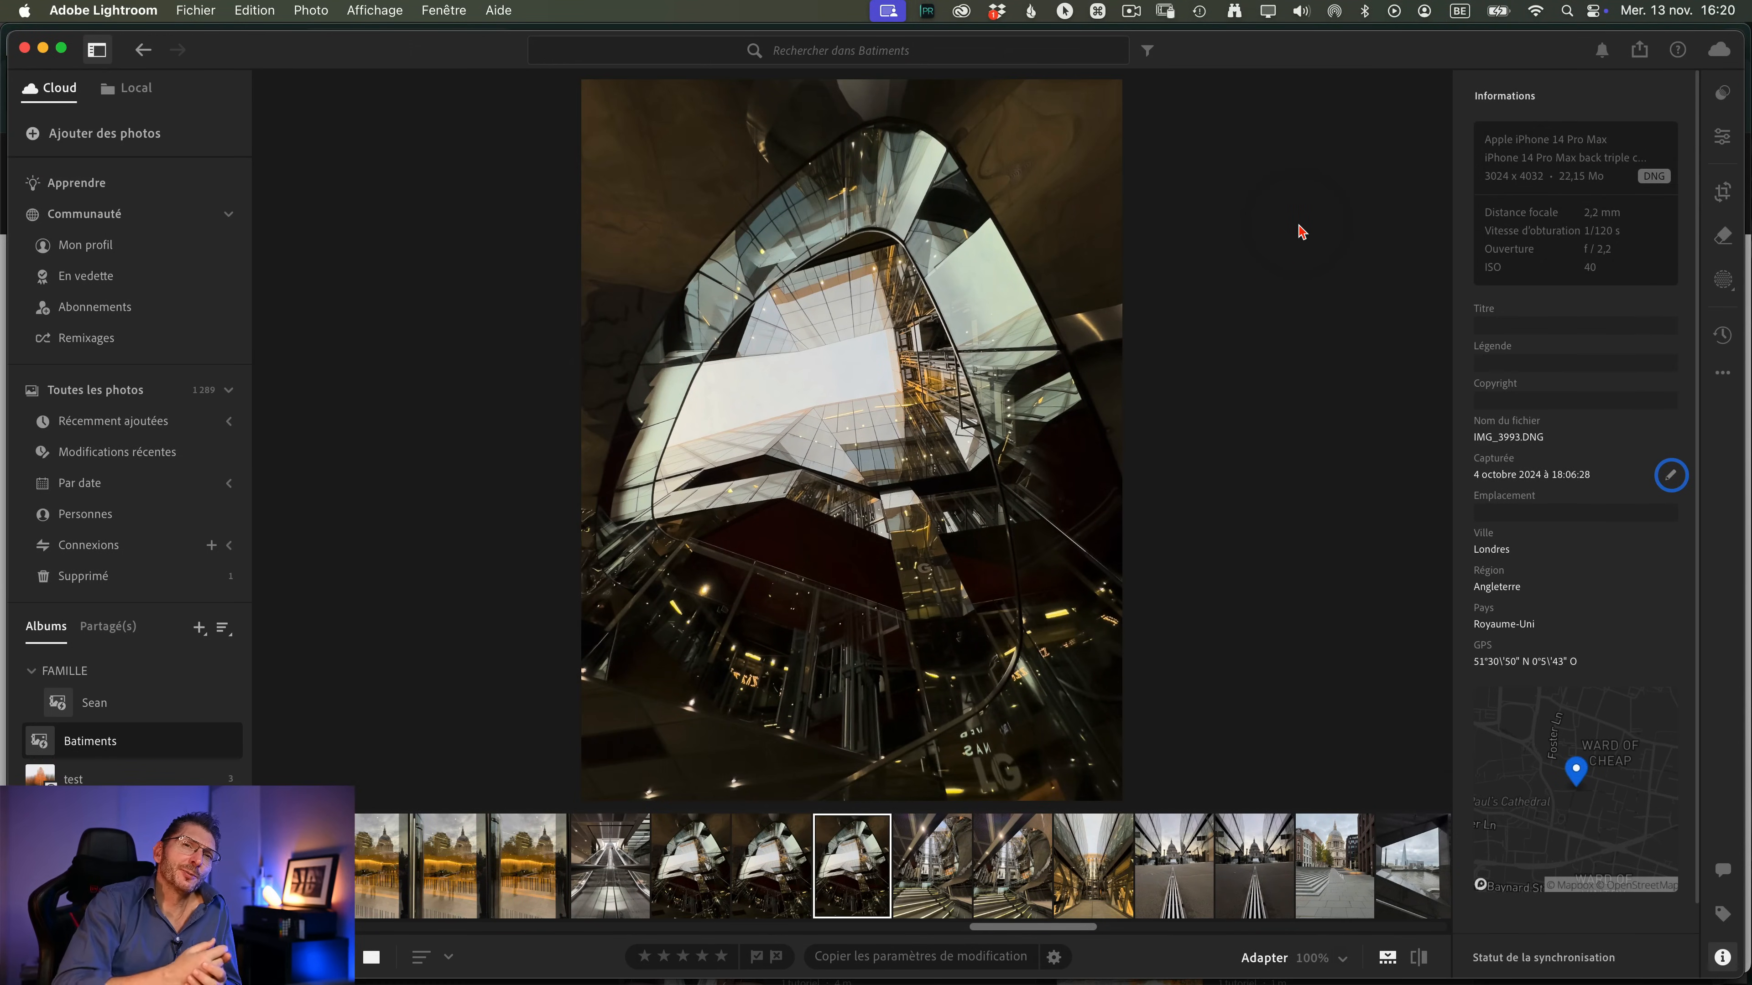
- Choose to edit the open photo IMG_3993.DNG in another application, and sort the Applications folder by name
right_click(813, 404)
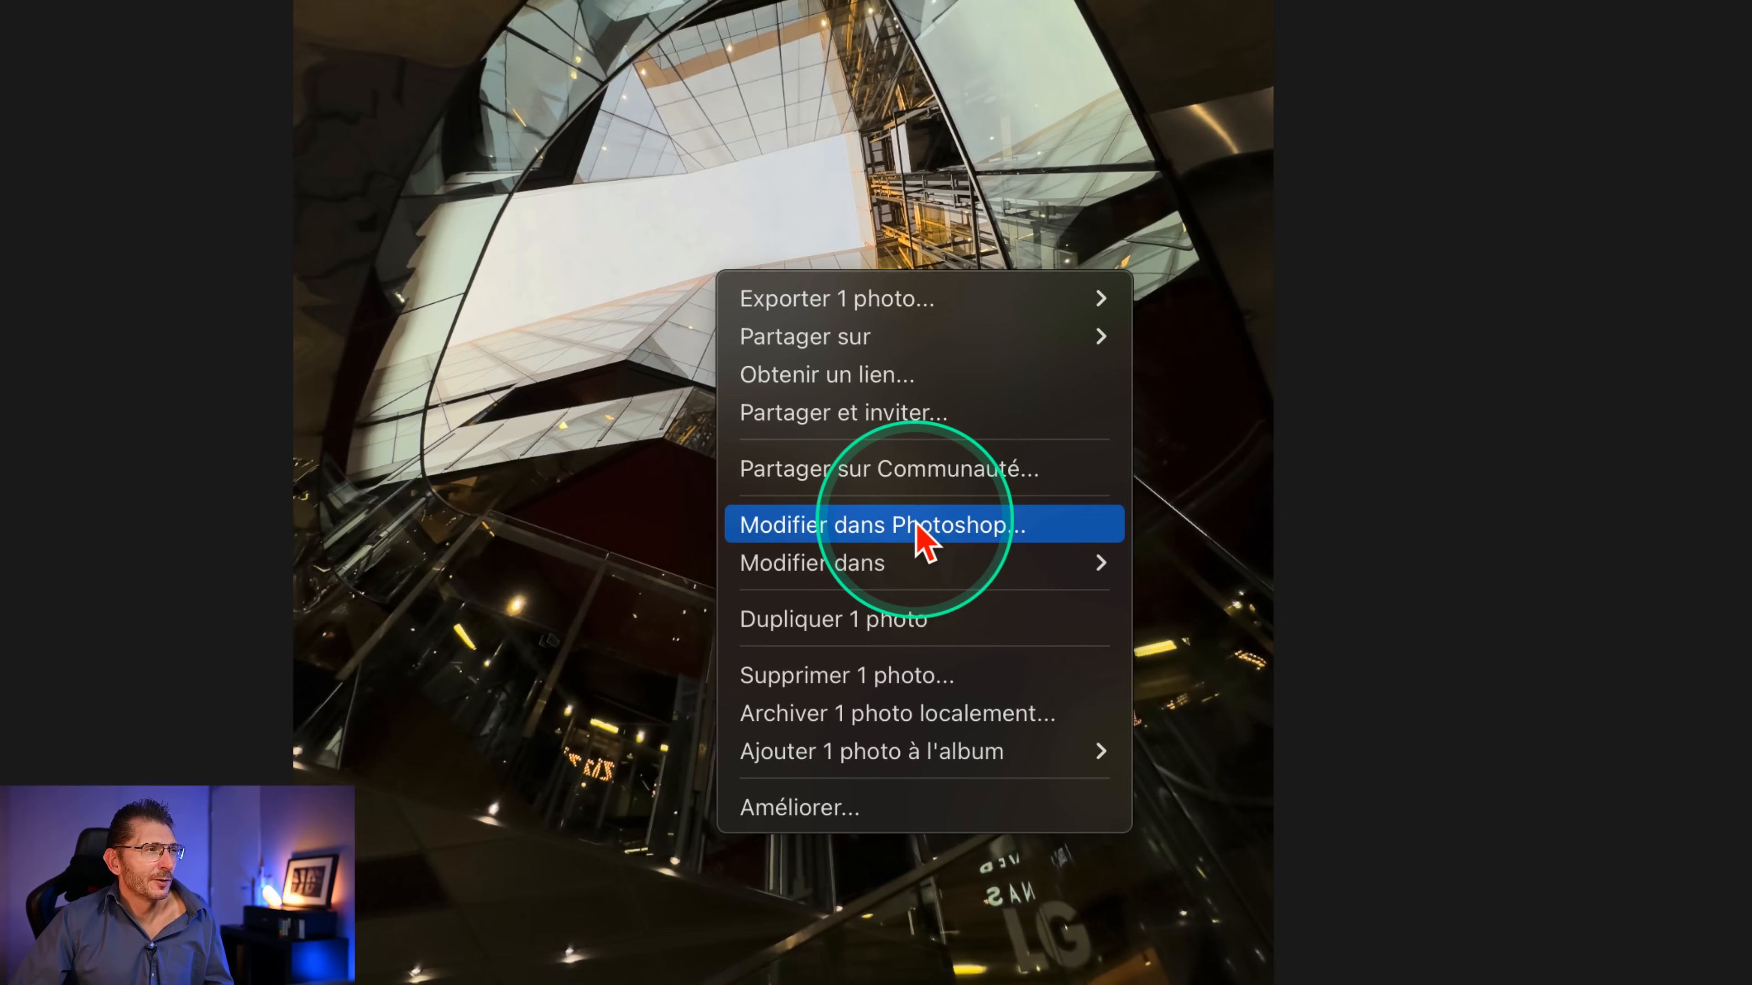
mouse_move(965, 572)
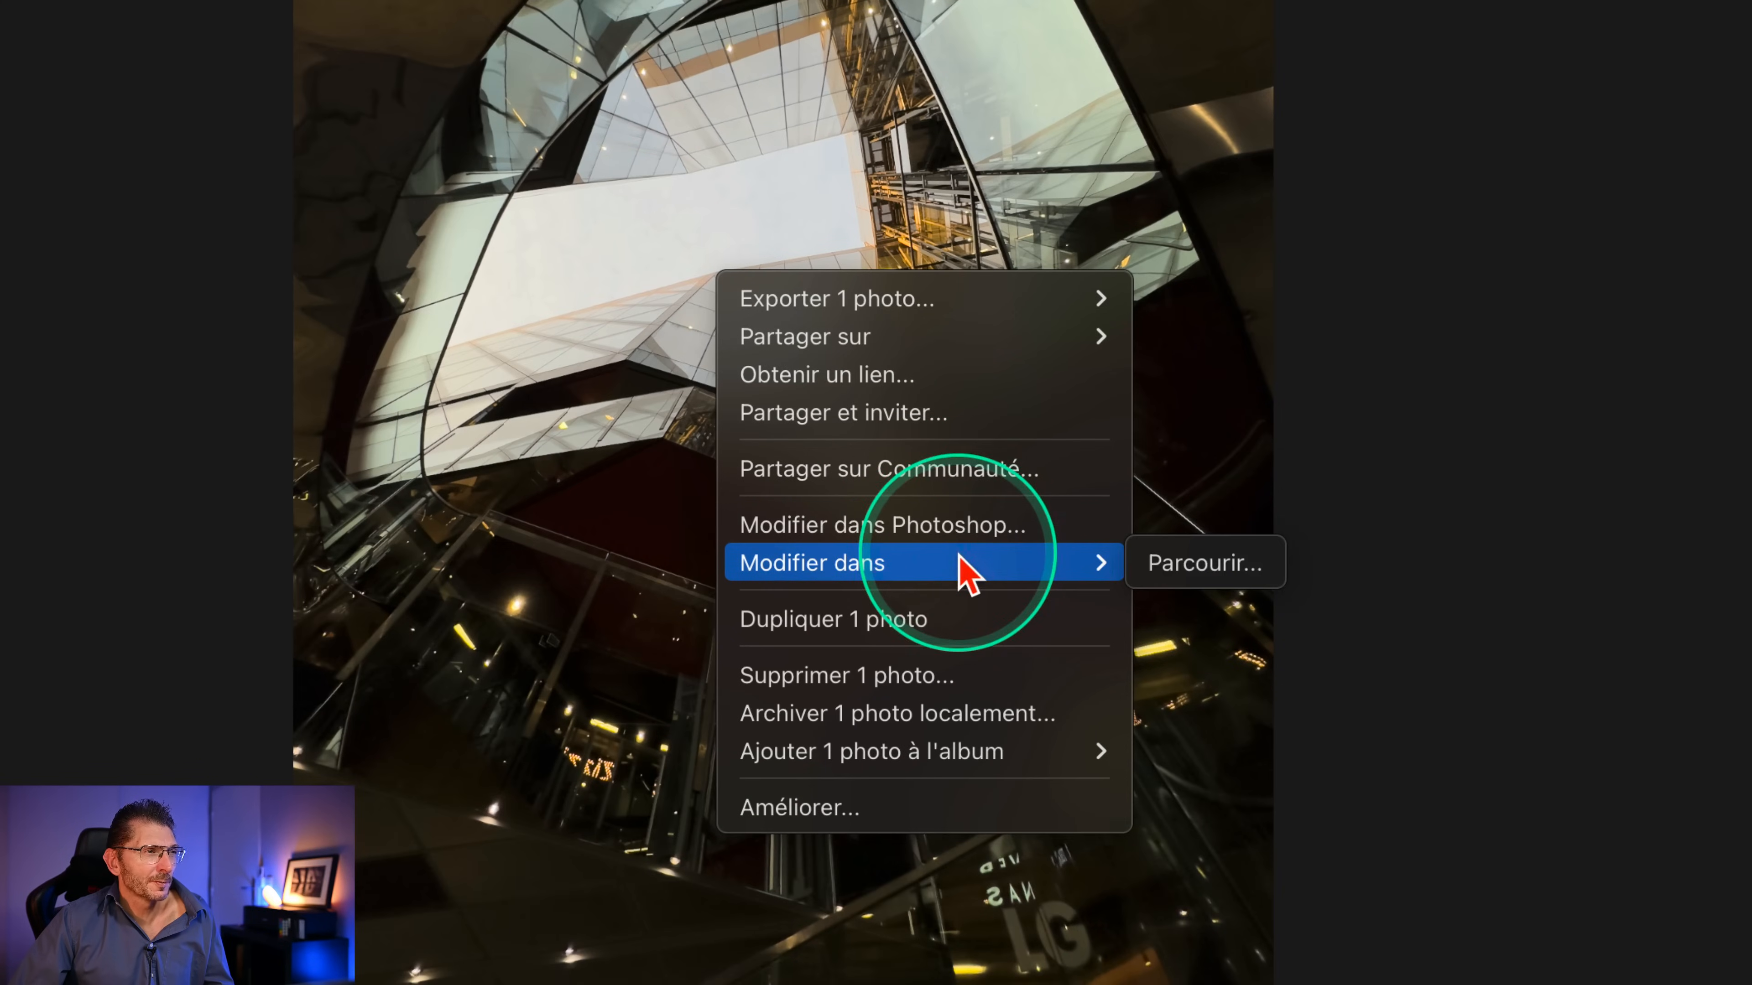
left_click(1212, 567)
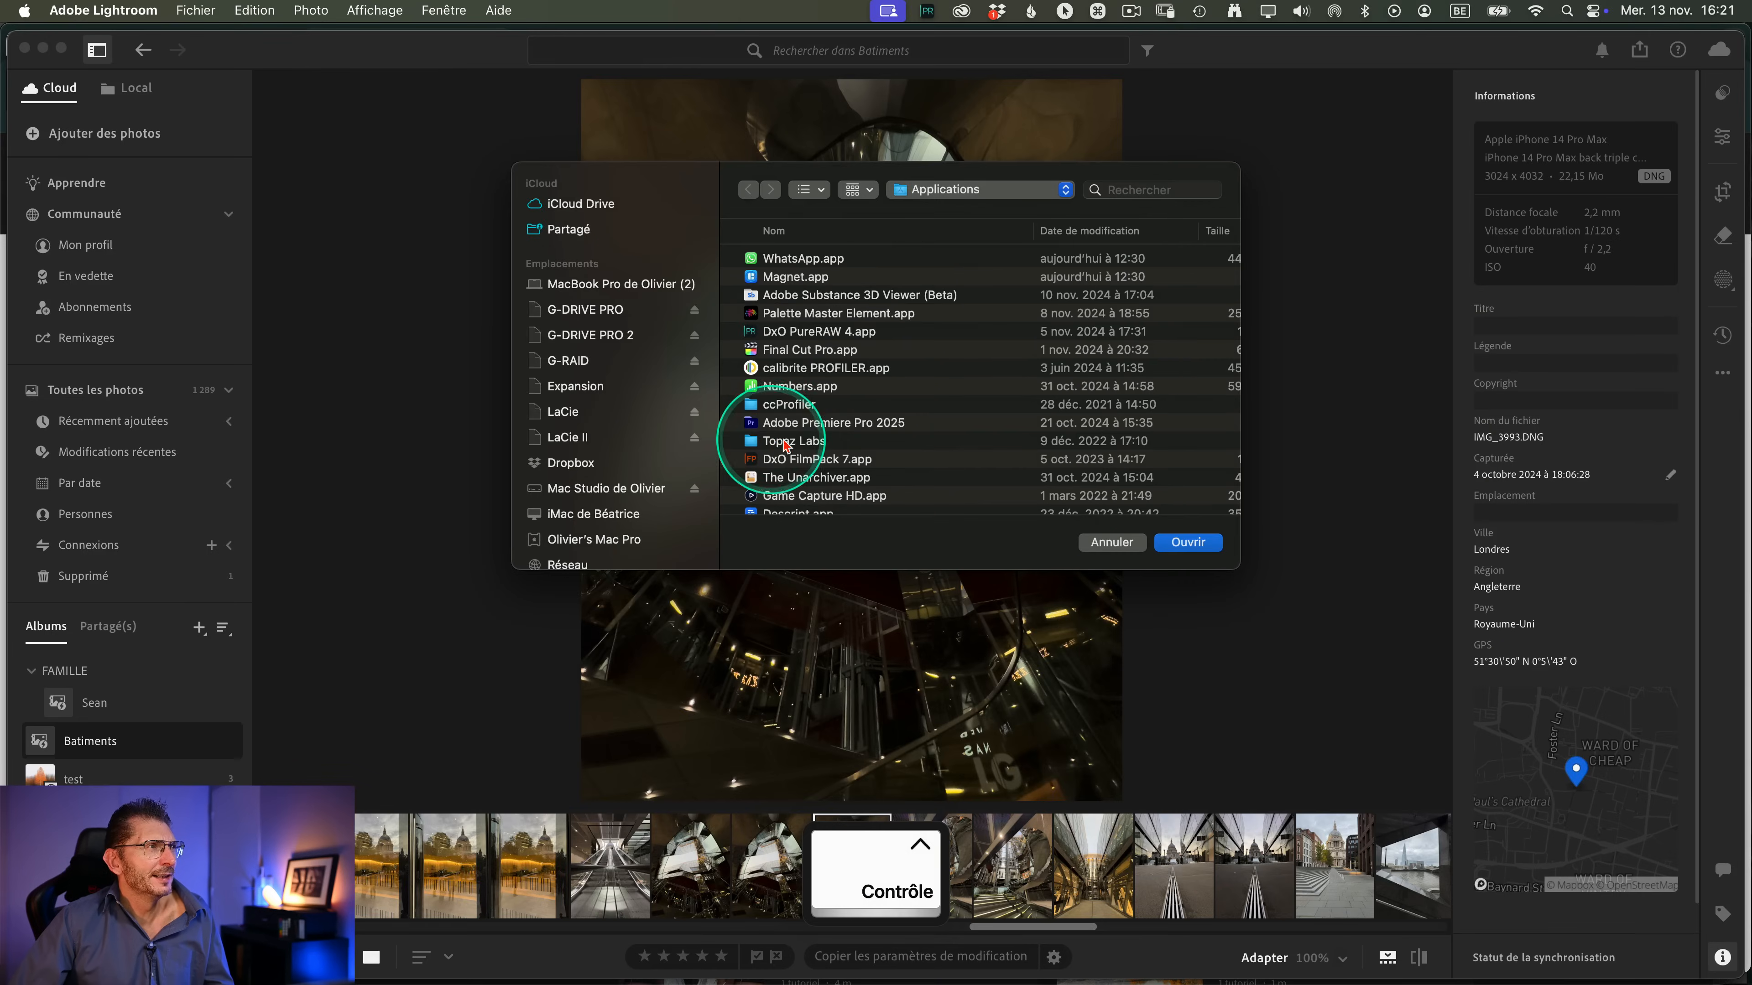
scroll(794, 442, "down", 15)
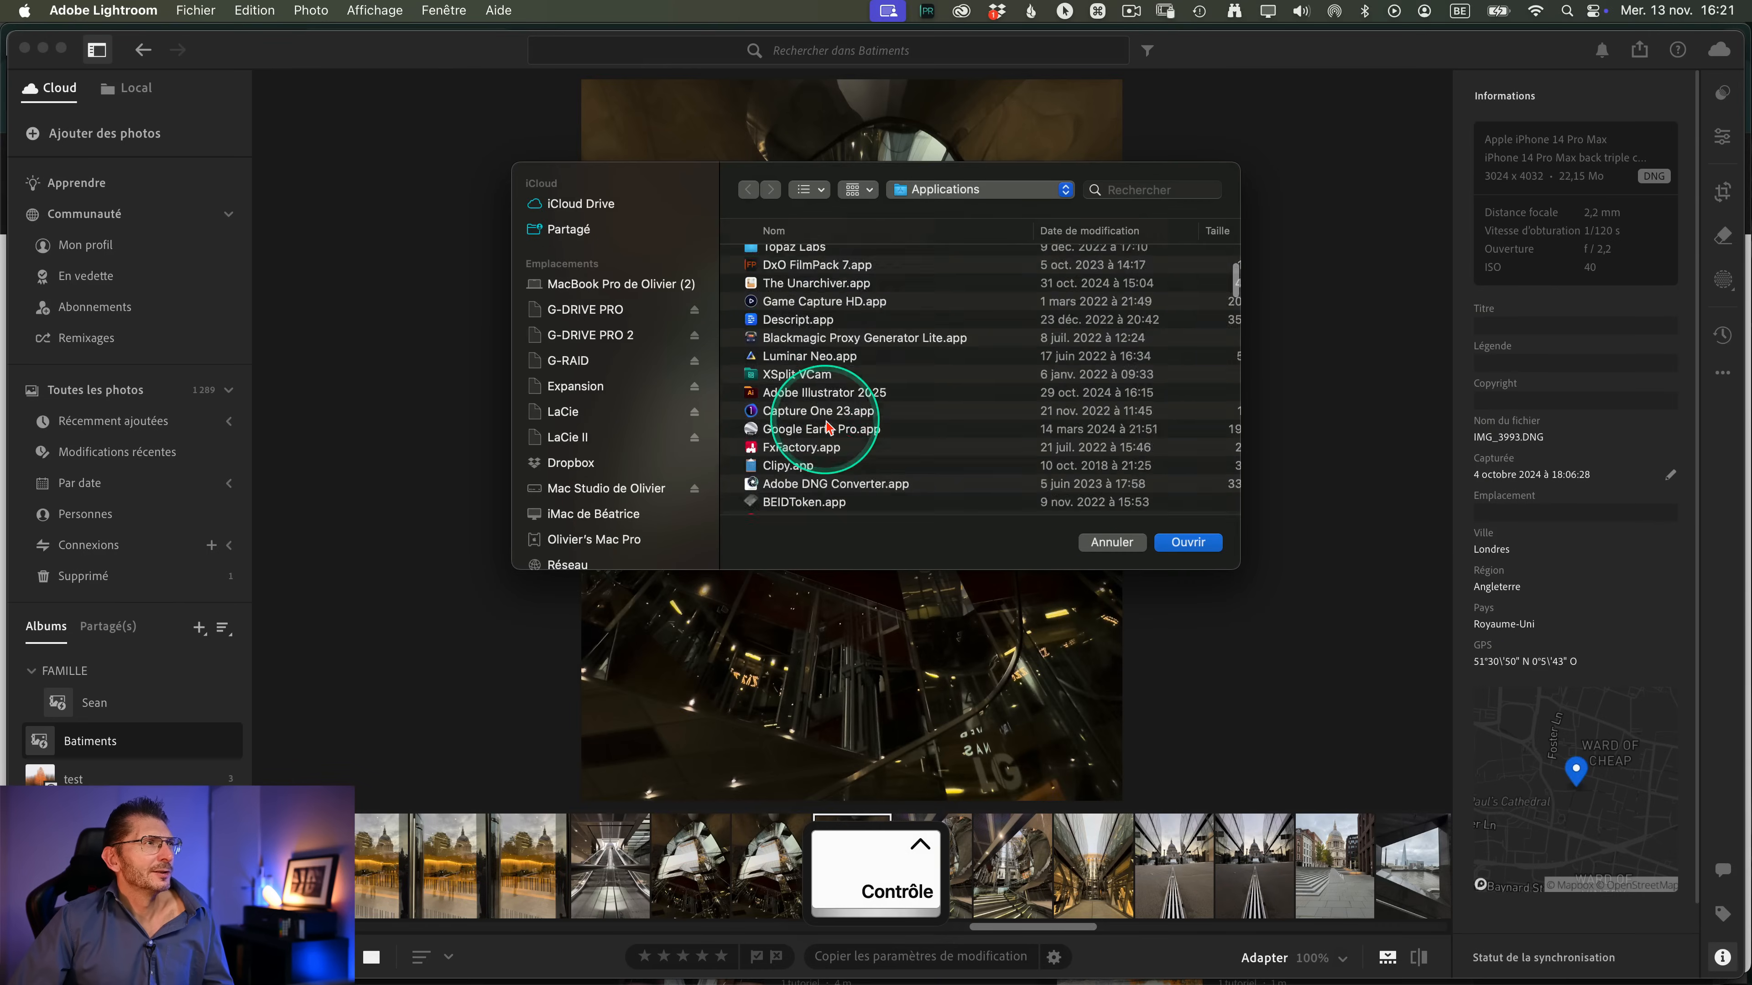
scroll(848, 414, "down", 3)
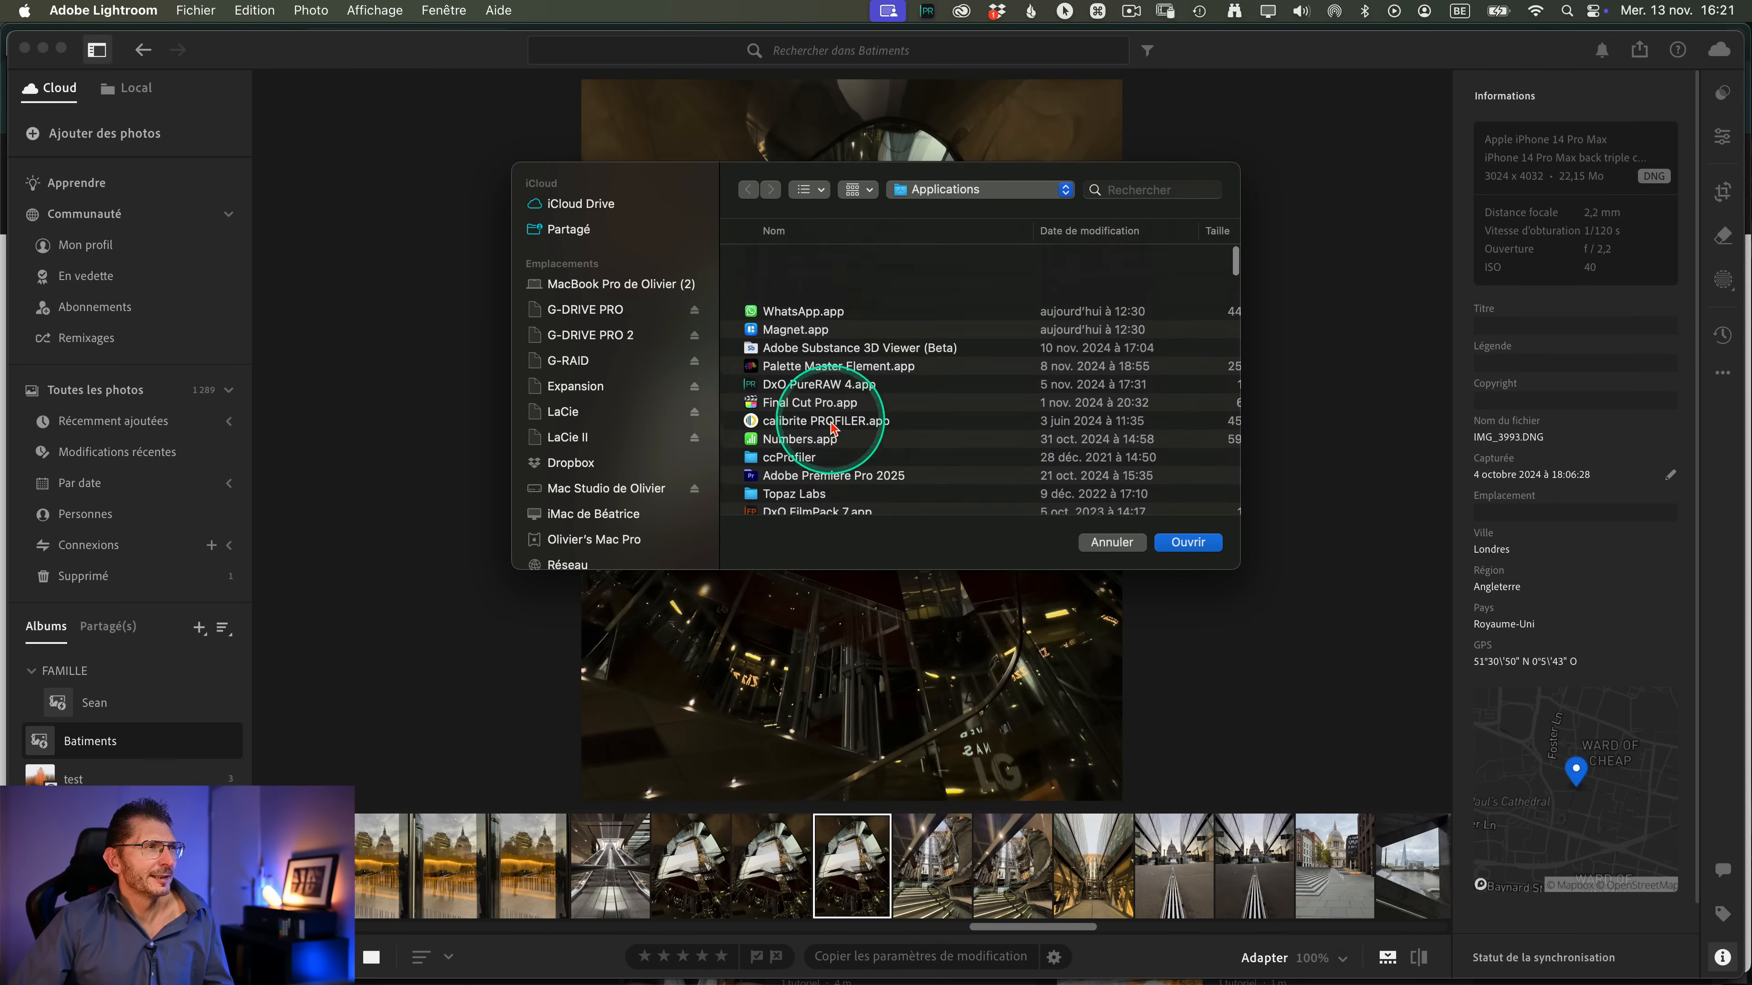
left_click(782, 232)
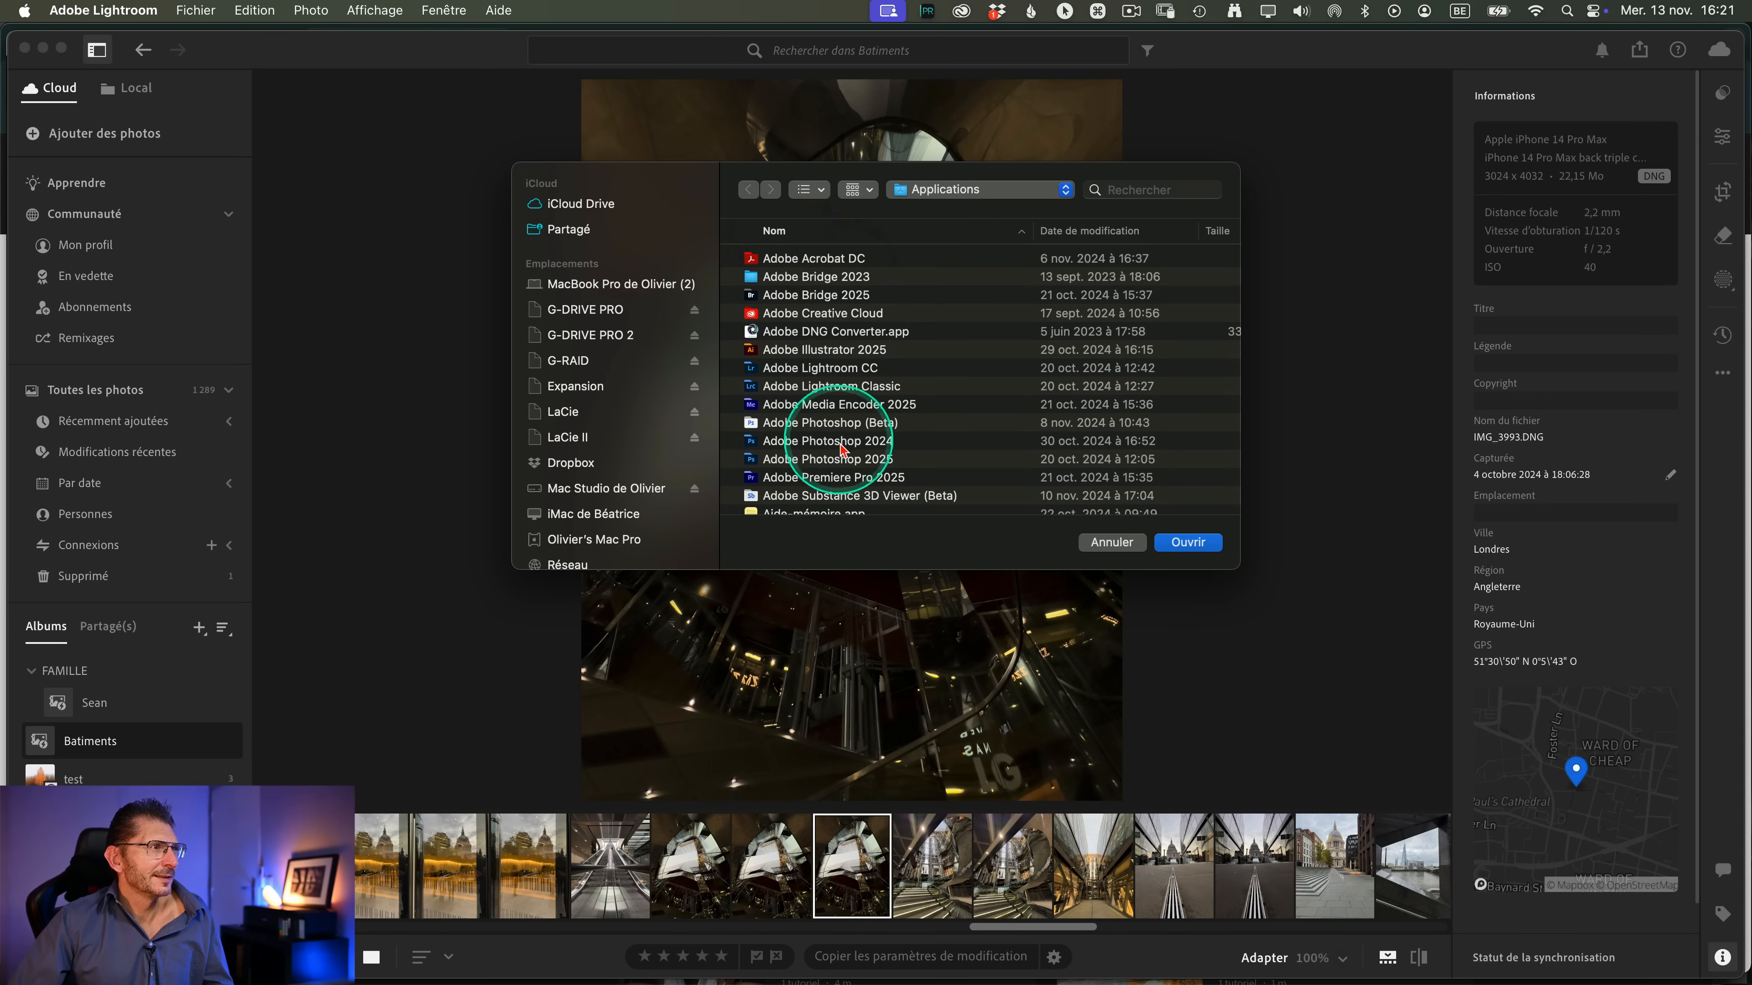
- Select Topaz Gigapixel AI.app as the external editor and open the photo in it
scroll(827, 428, "down", 15)
left_click(796, 372)
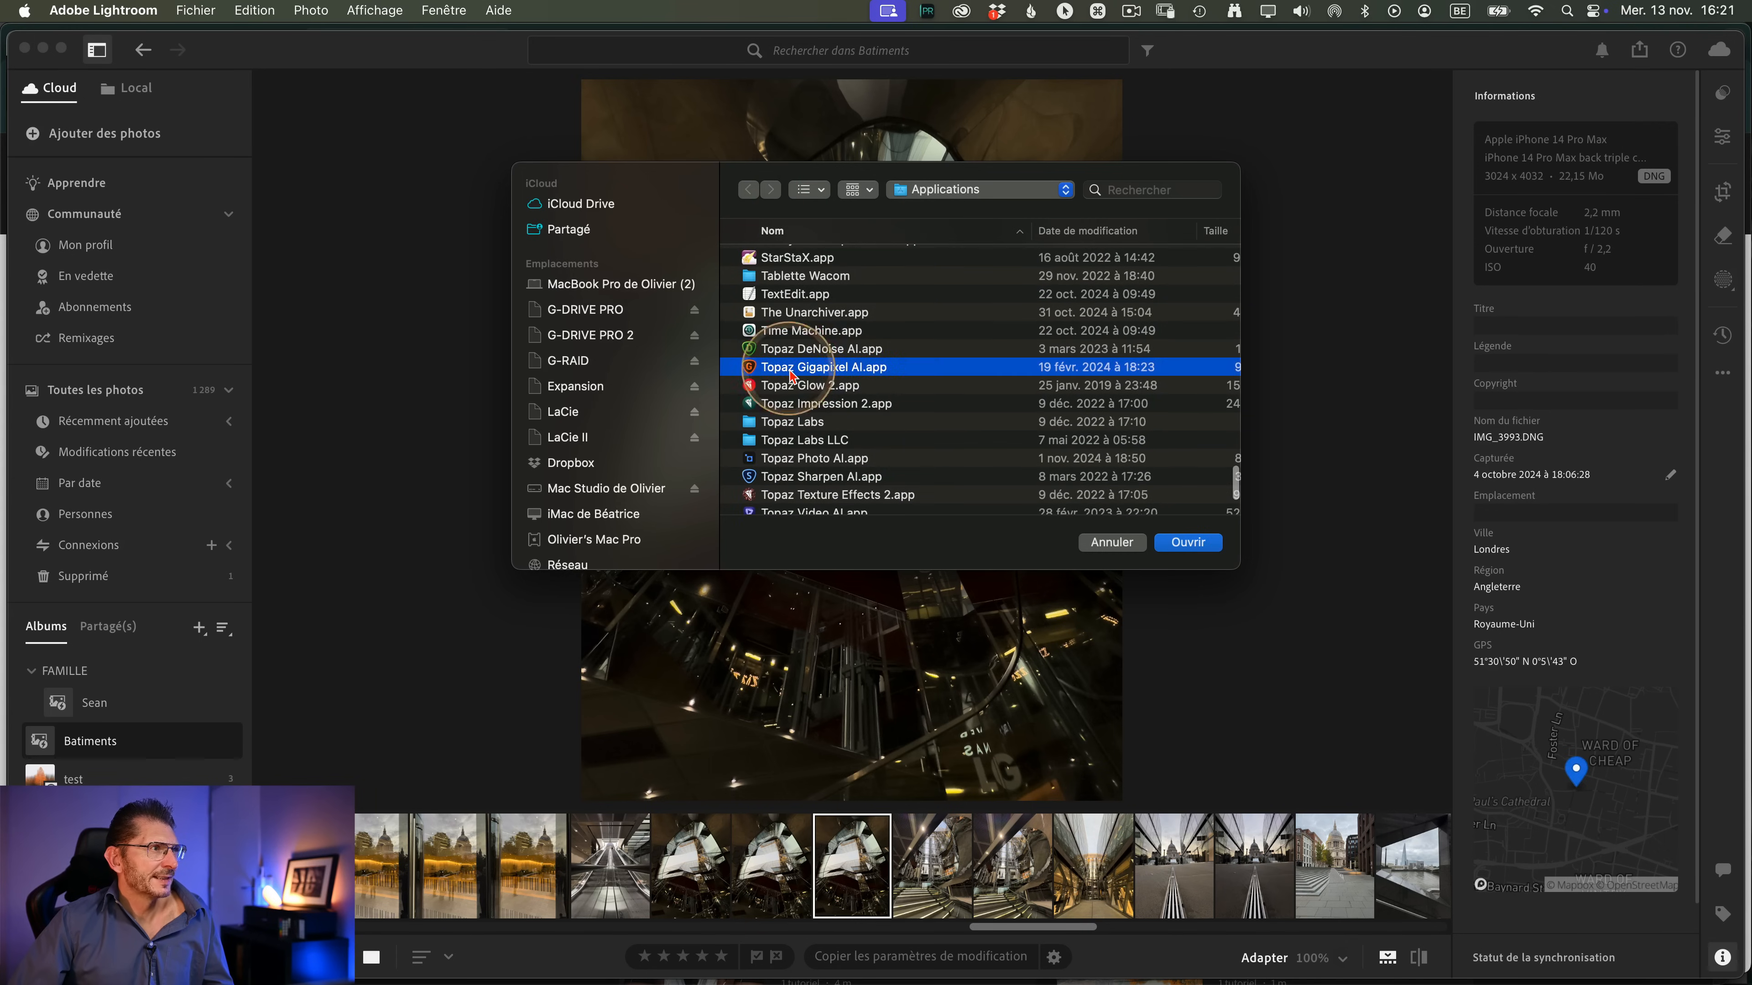
key("ctrl")
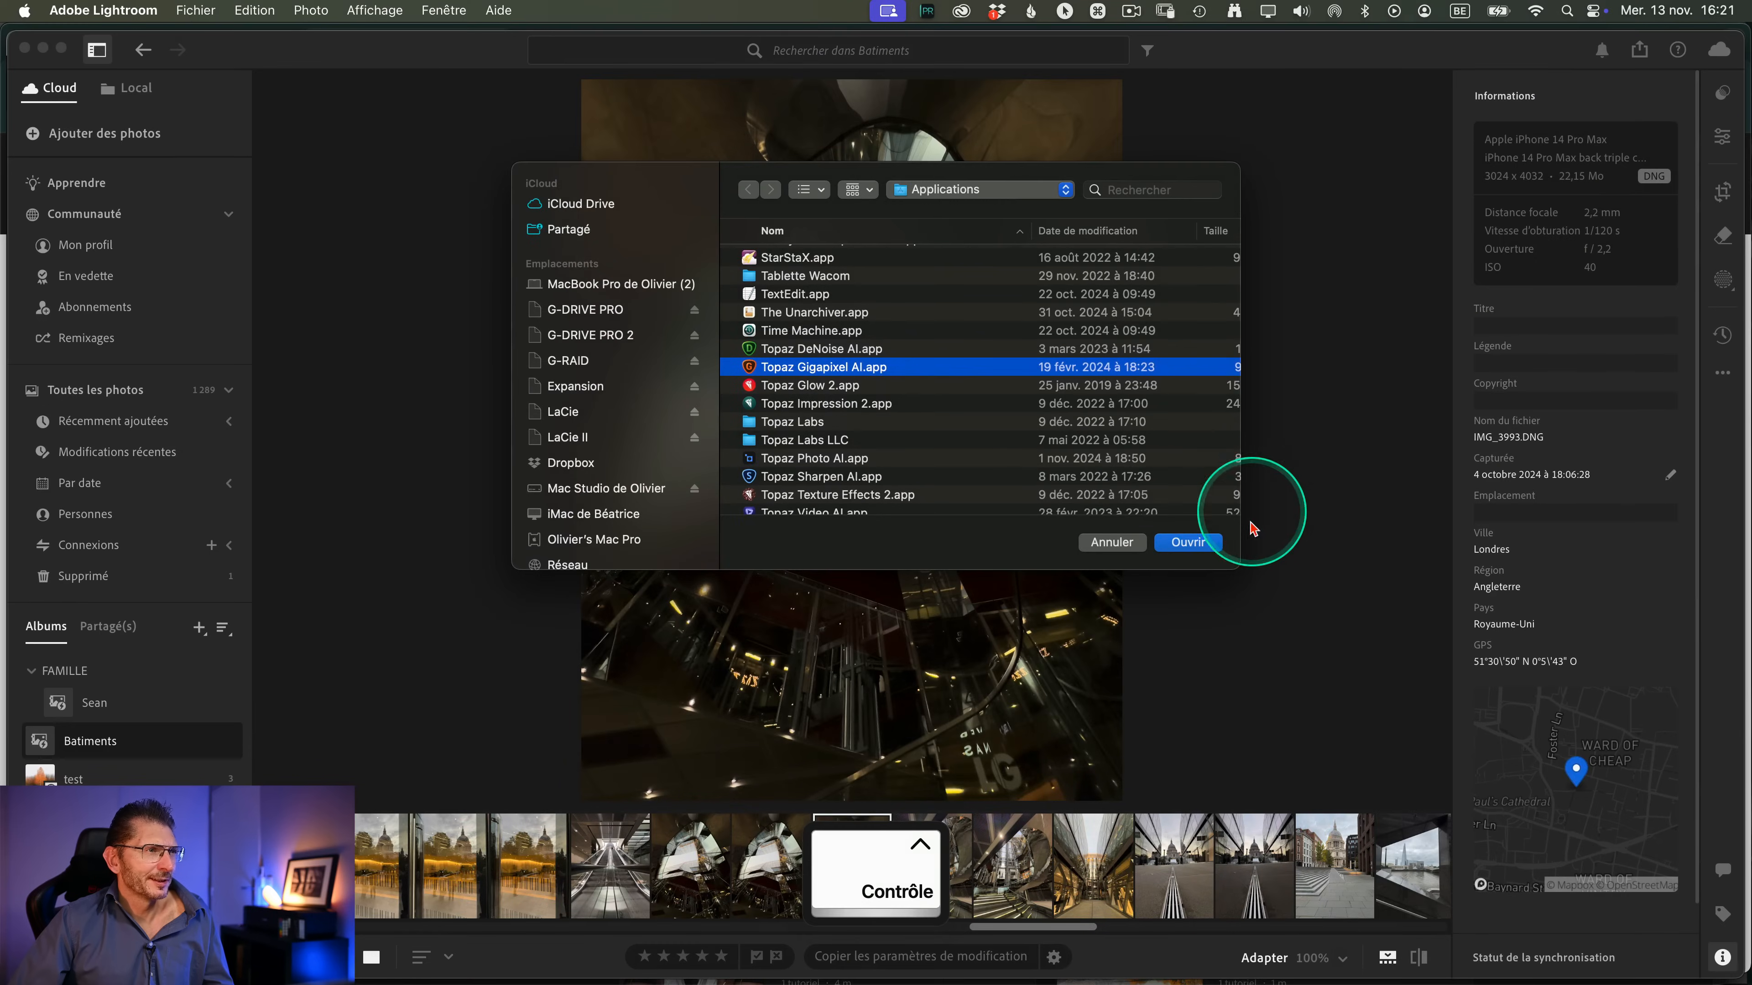
left_click(1207, 541)
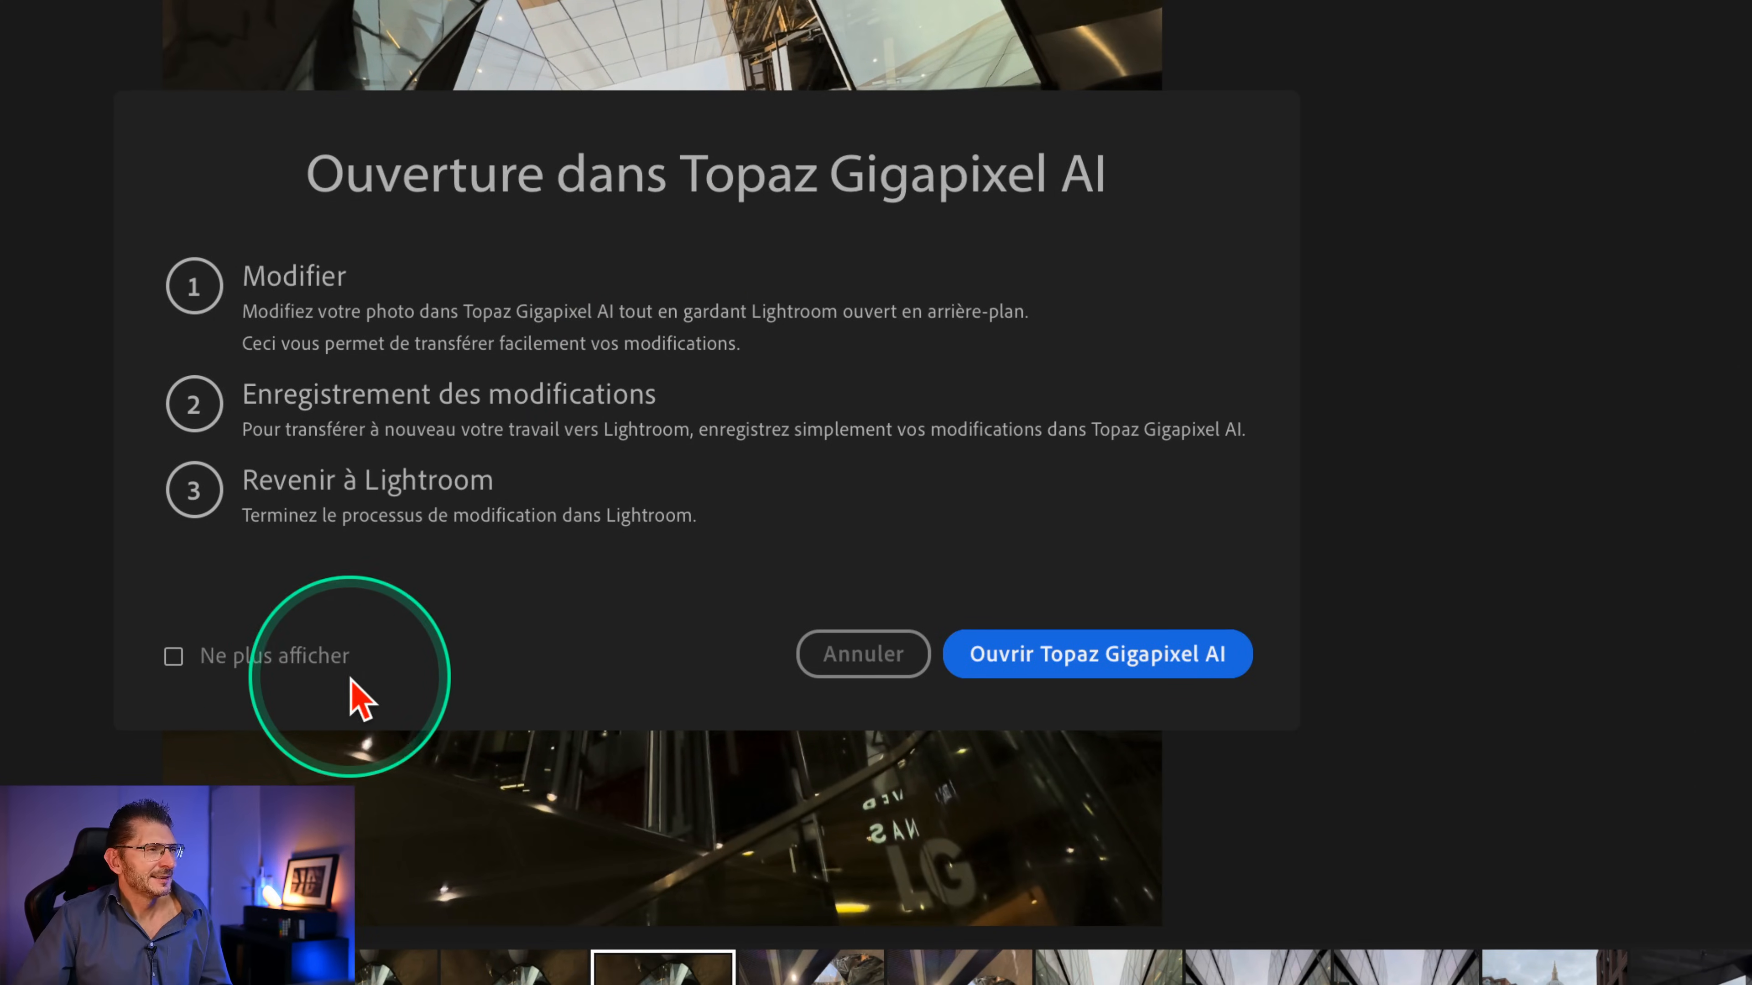
left_click(1058, 670)
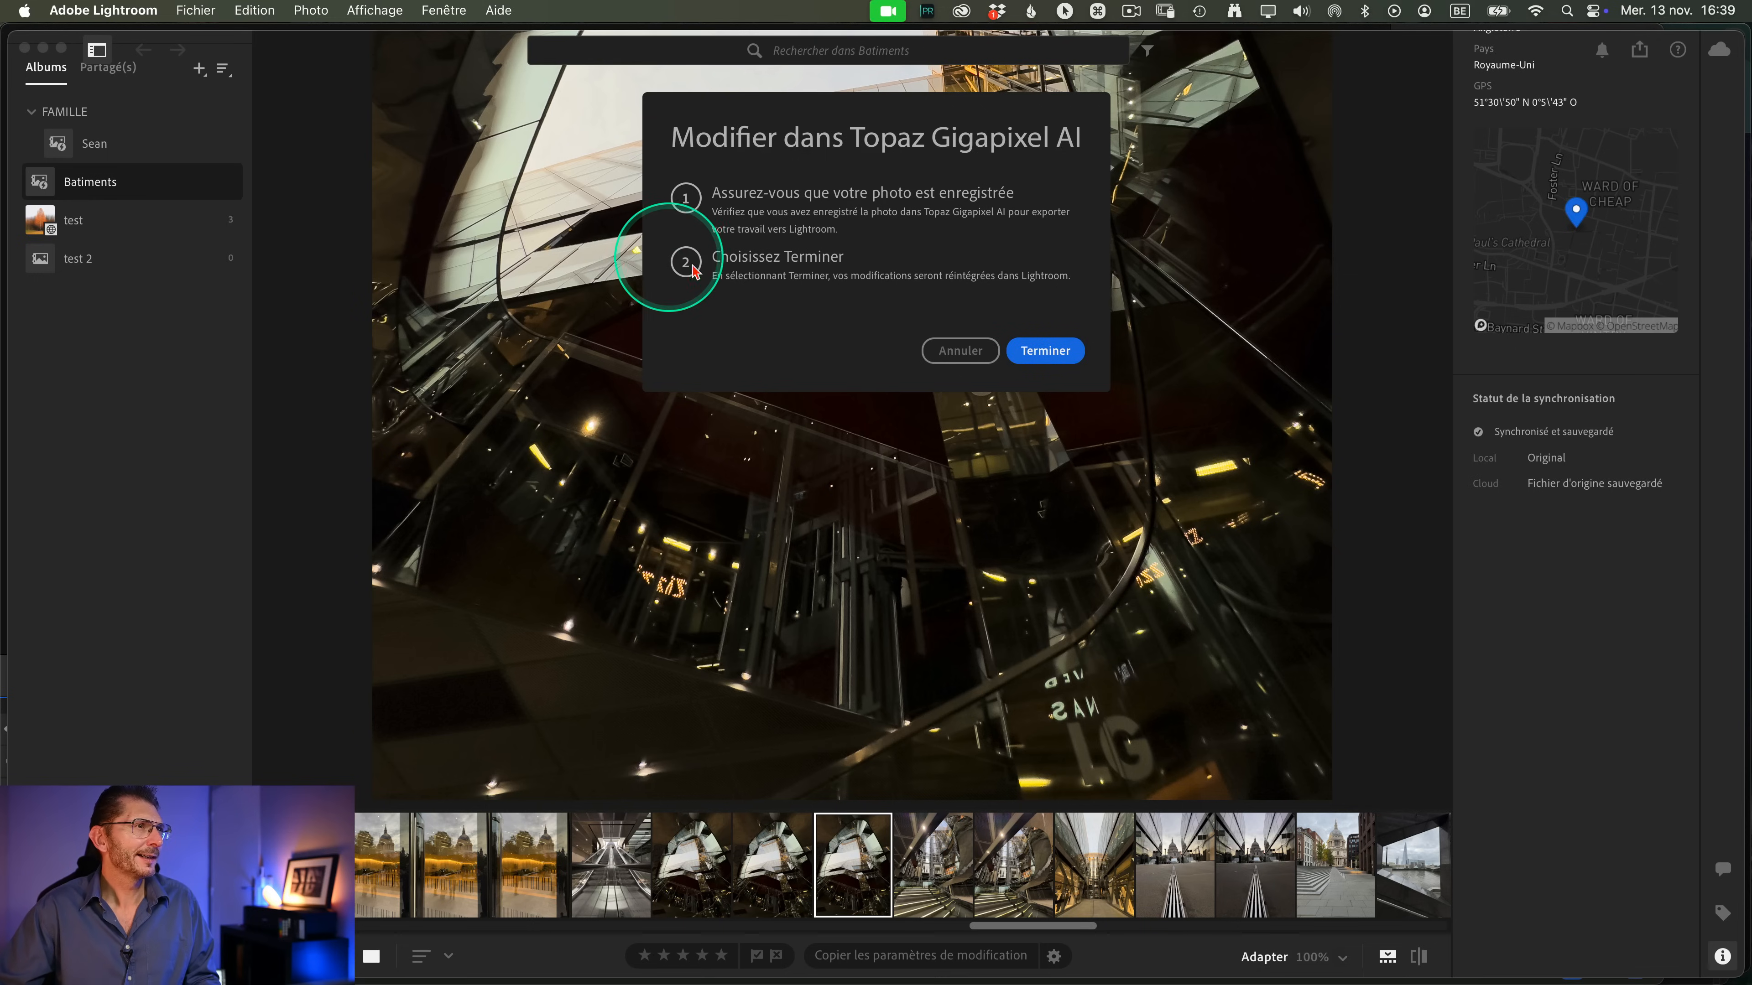
- Switch to Topaz Gigapixel AI, fit the whole photo in the preview and set the upscale factor to 2x
scroll(1051, 352, "up", 2)
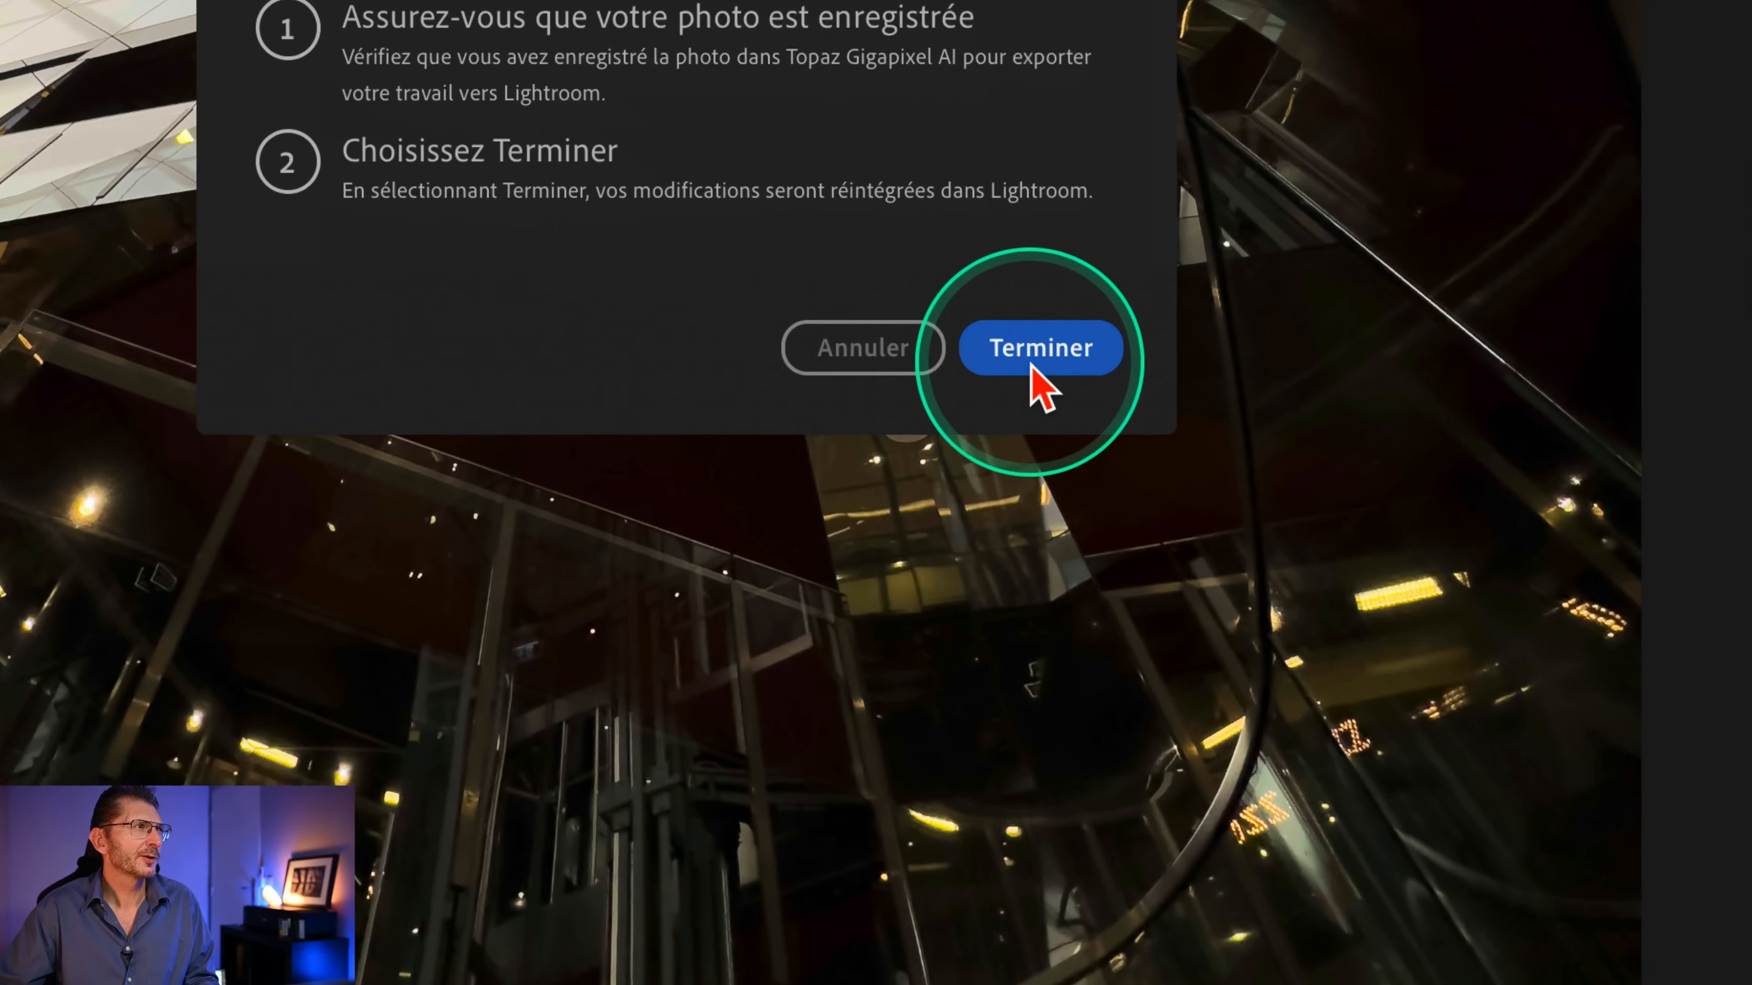
key("super+Tab")
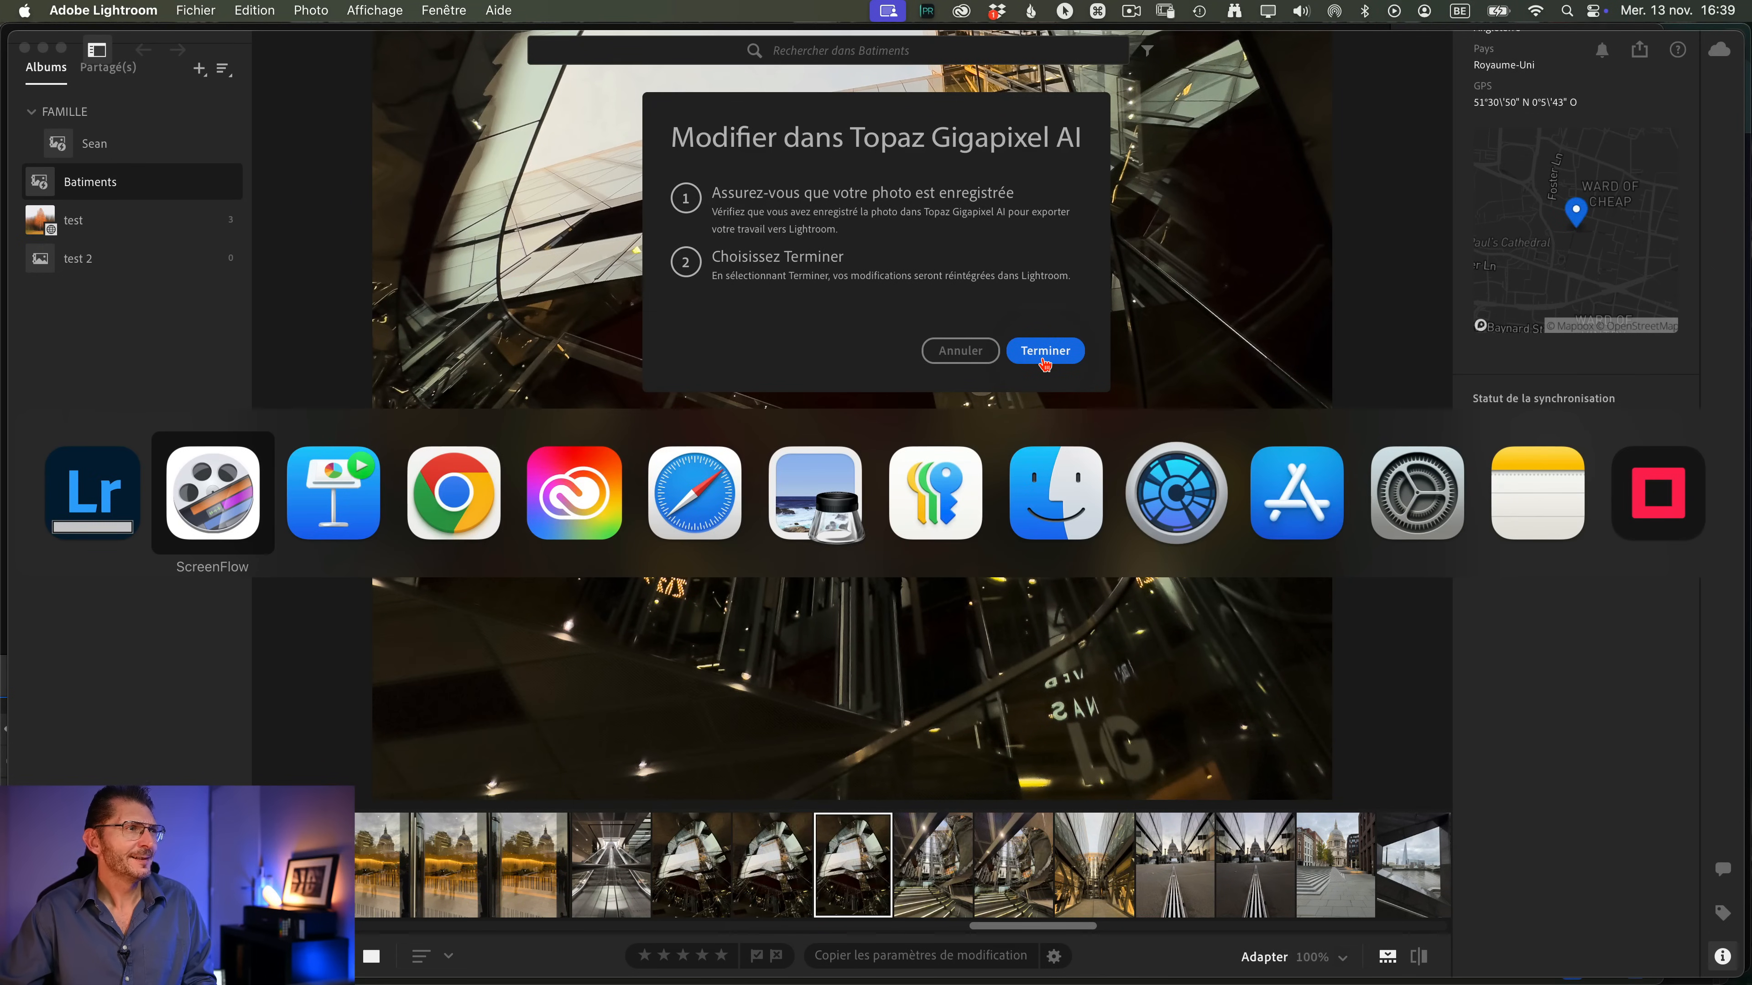
left_click(1177, 492)
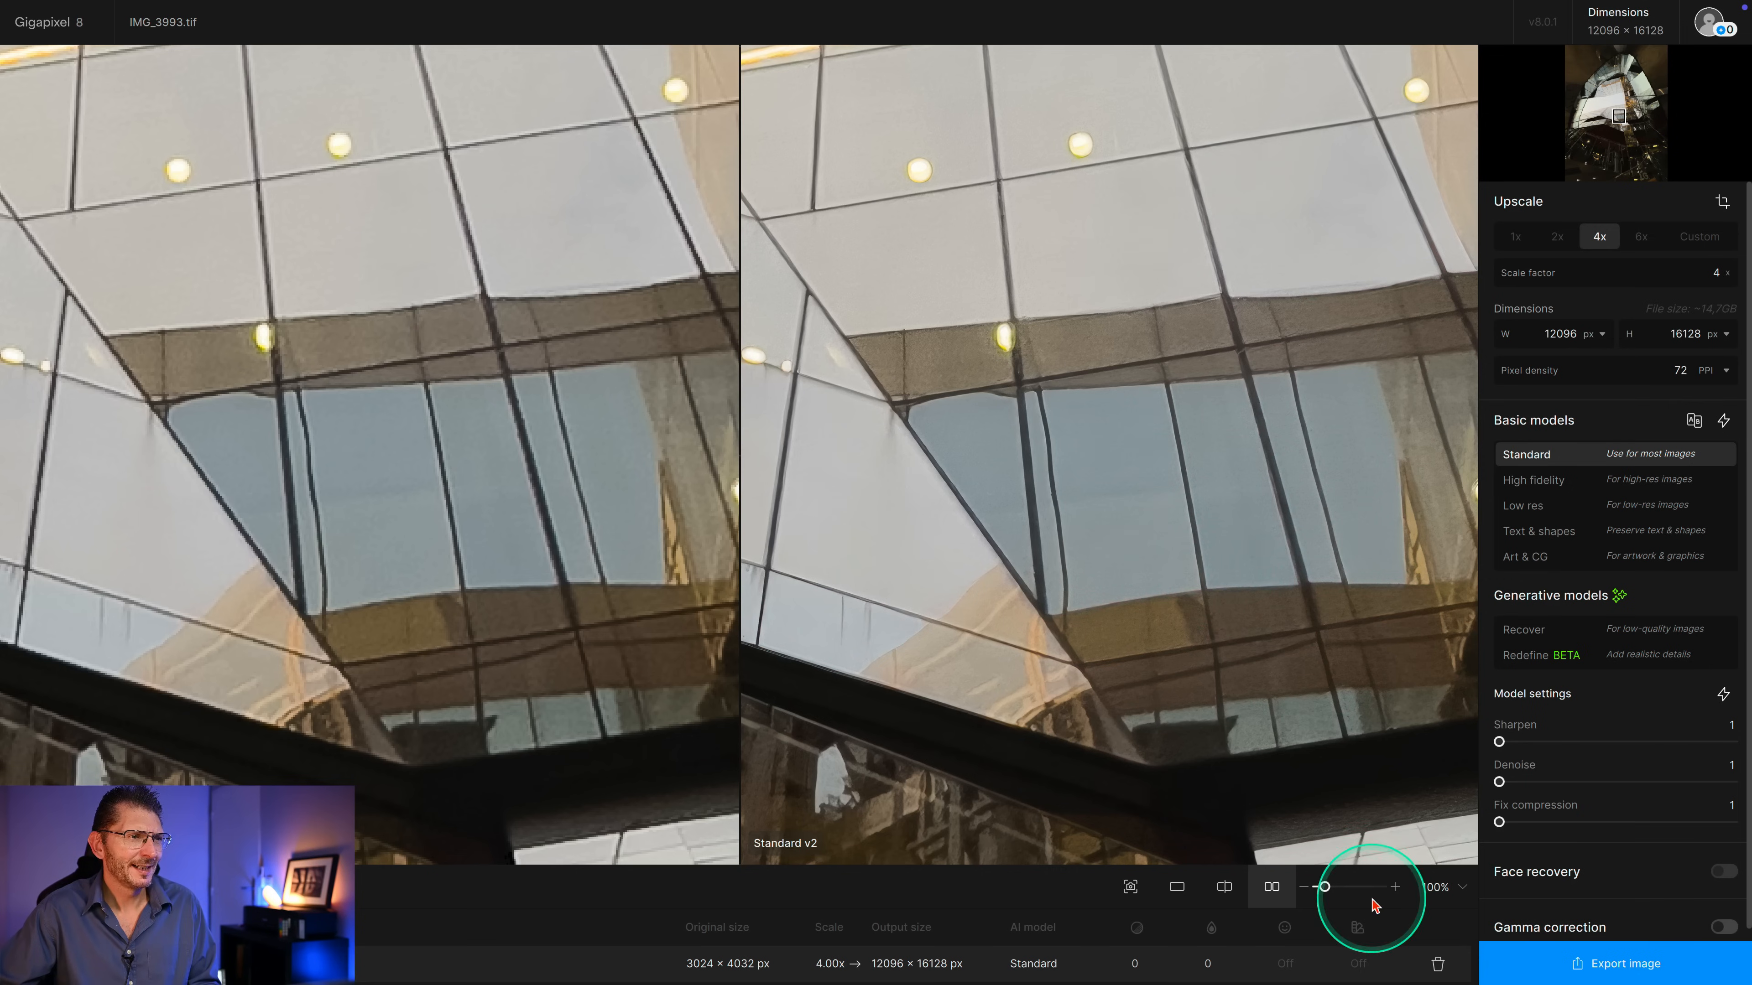
left_click(1310, 889)
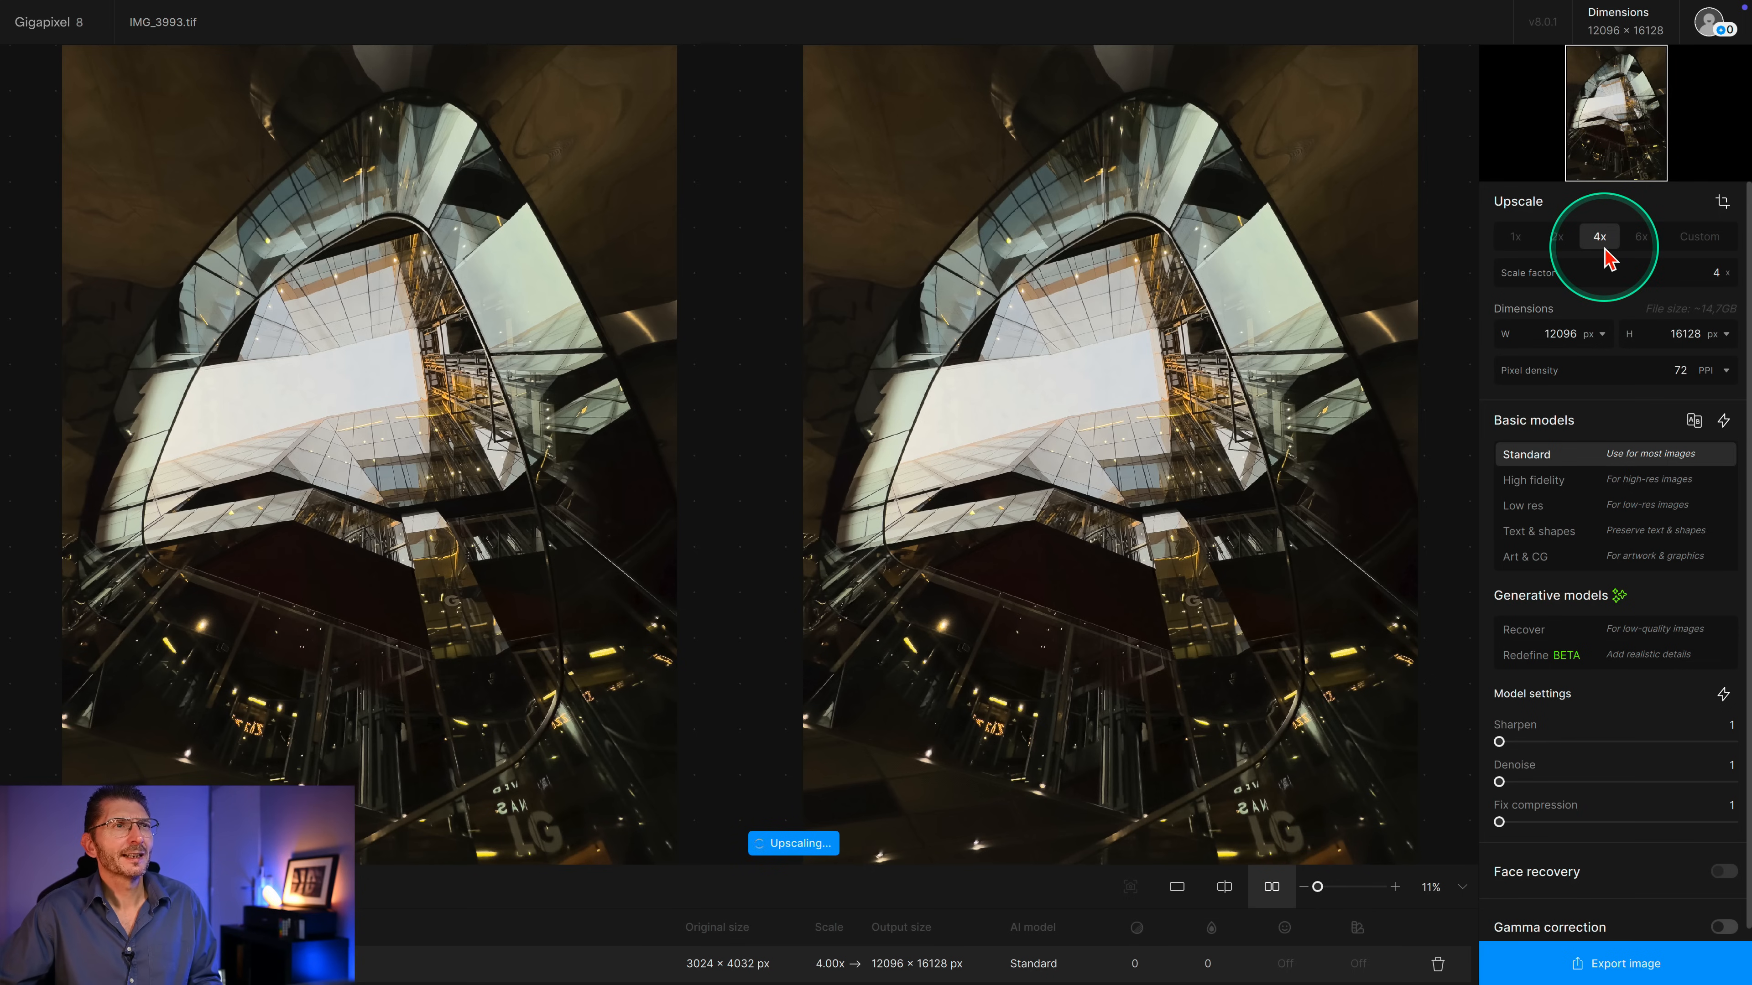
left_click(1559, 239)
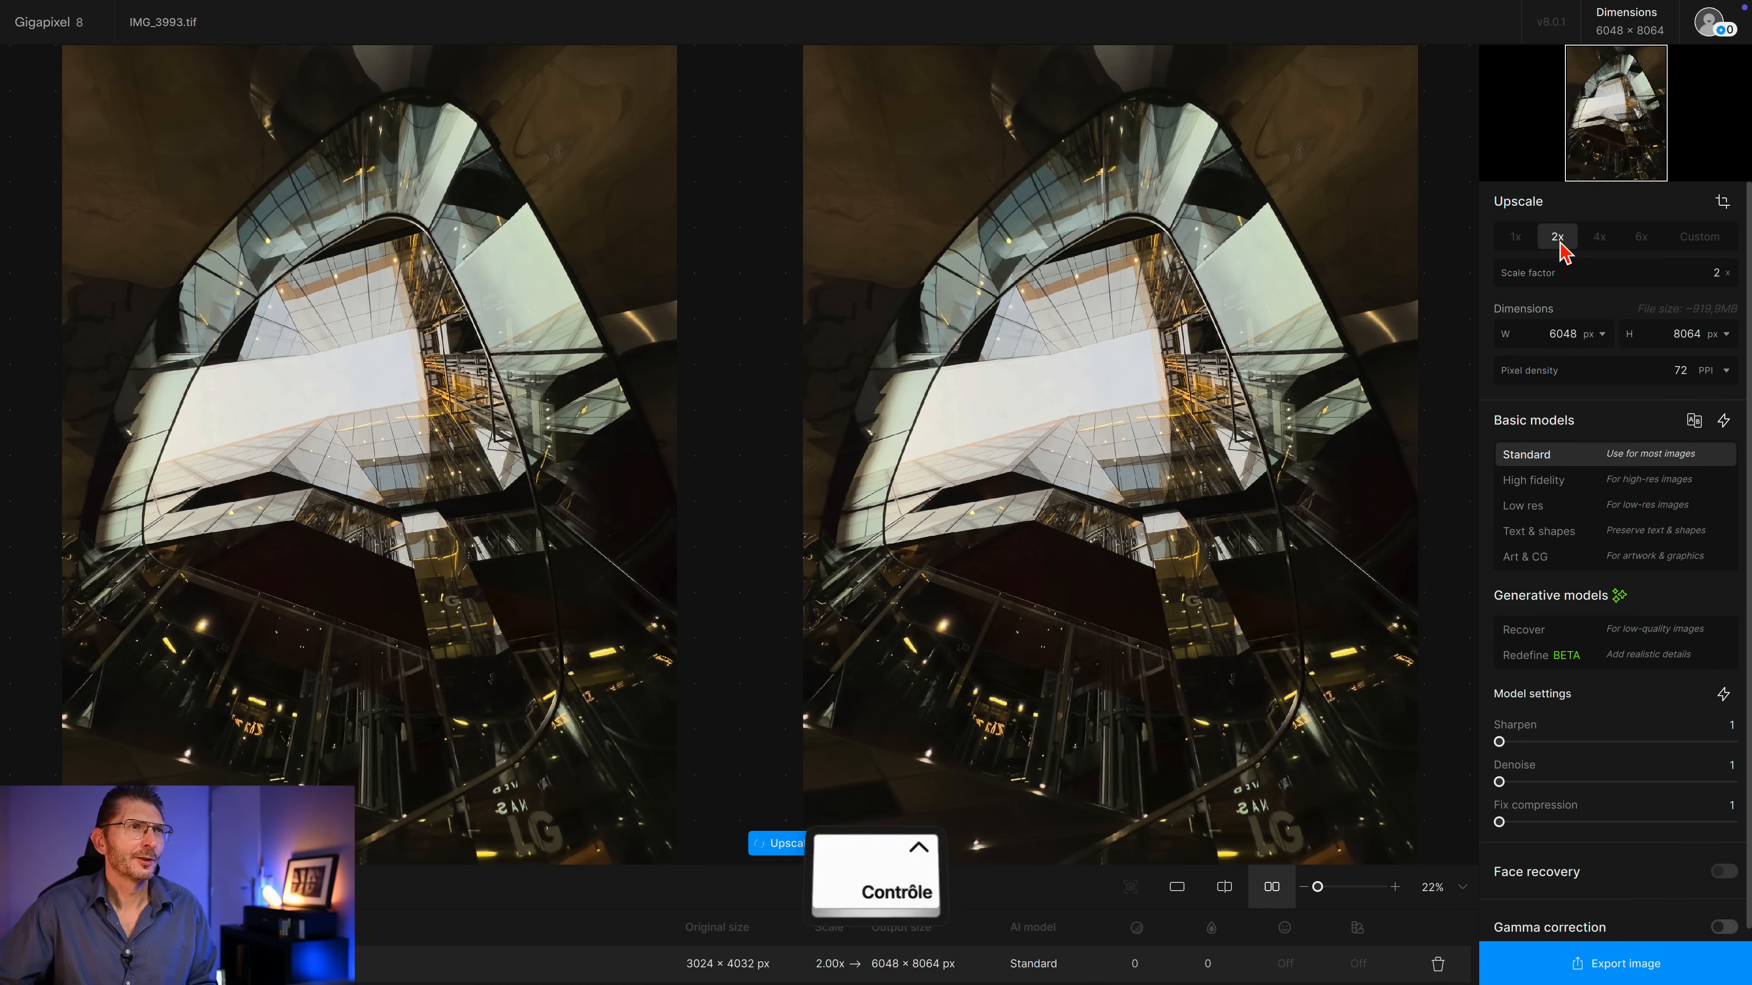
scroll(1560, 242, "up", 5)
scroll(1560, 243, "down", 5)
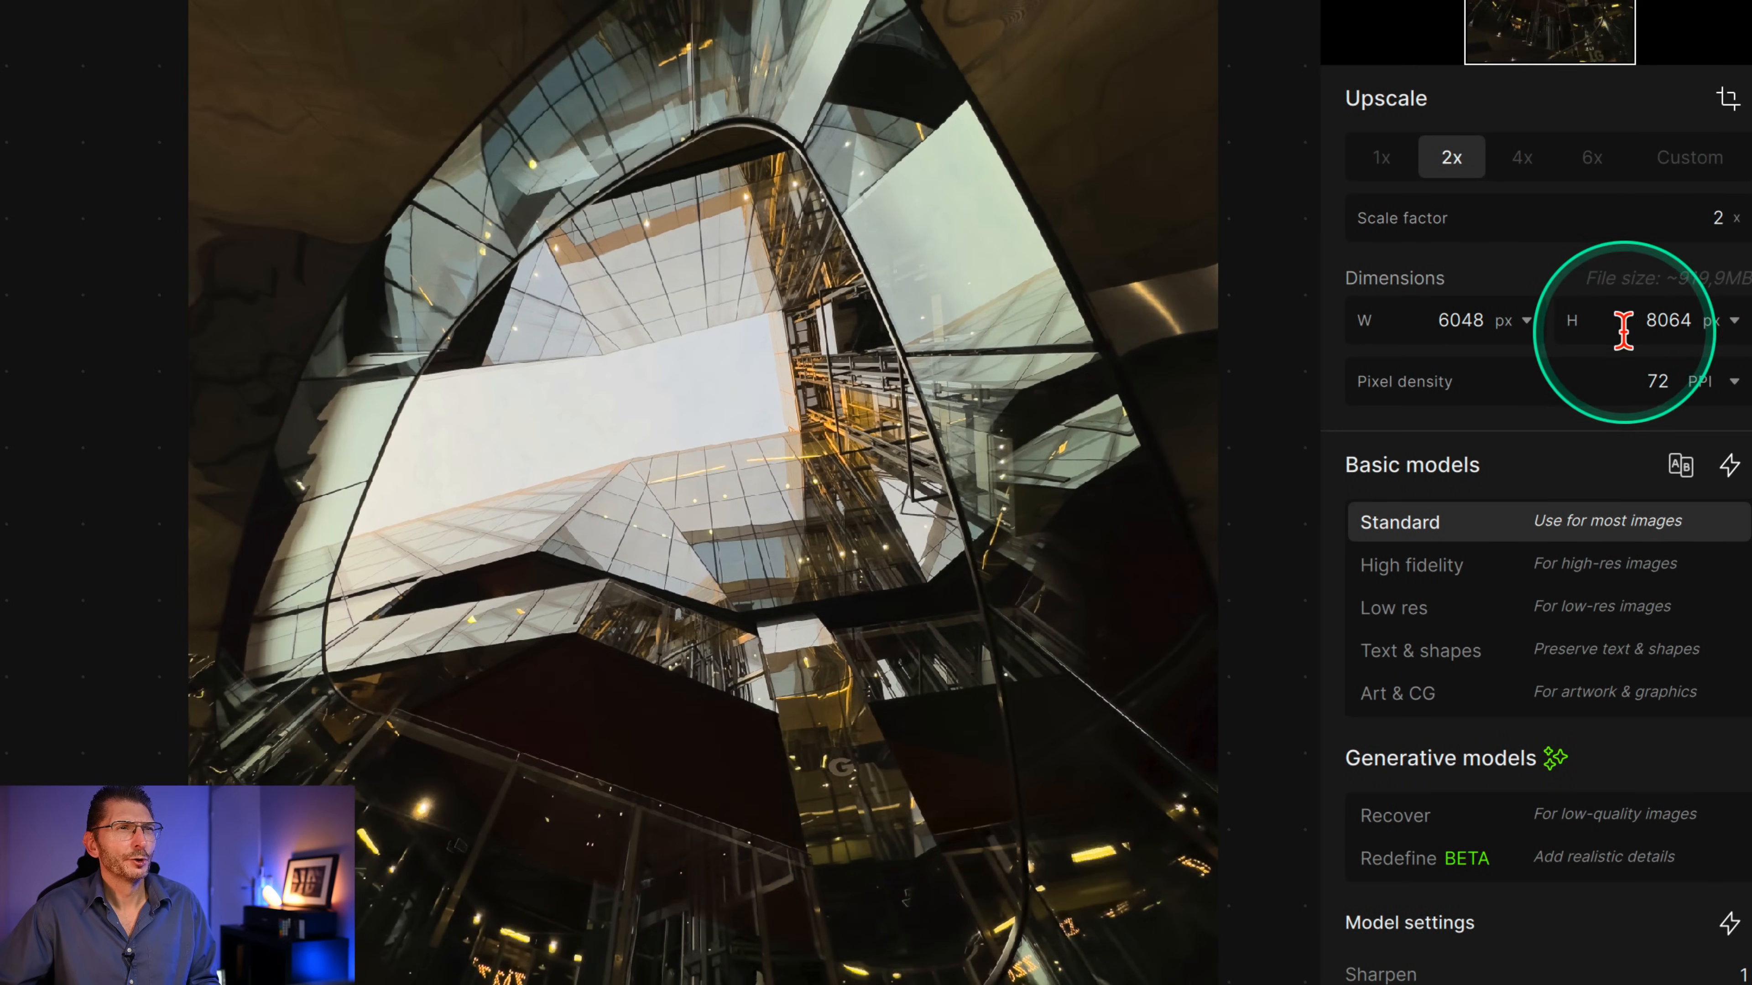
scroll(1644, 341, "down", 5)
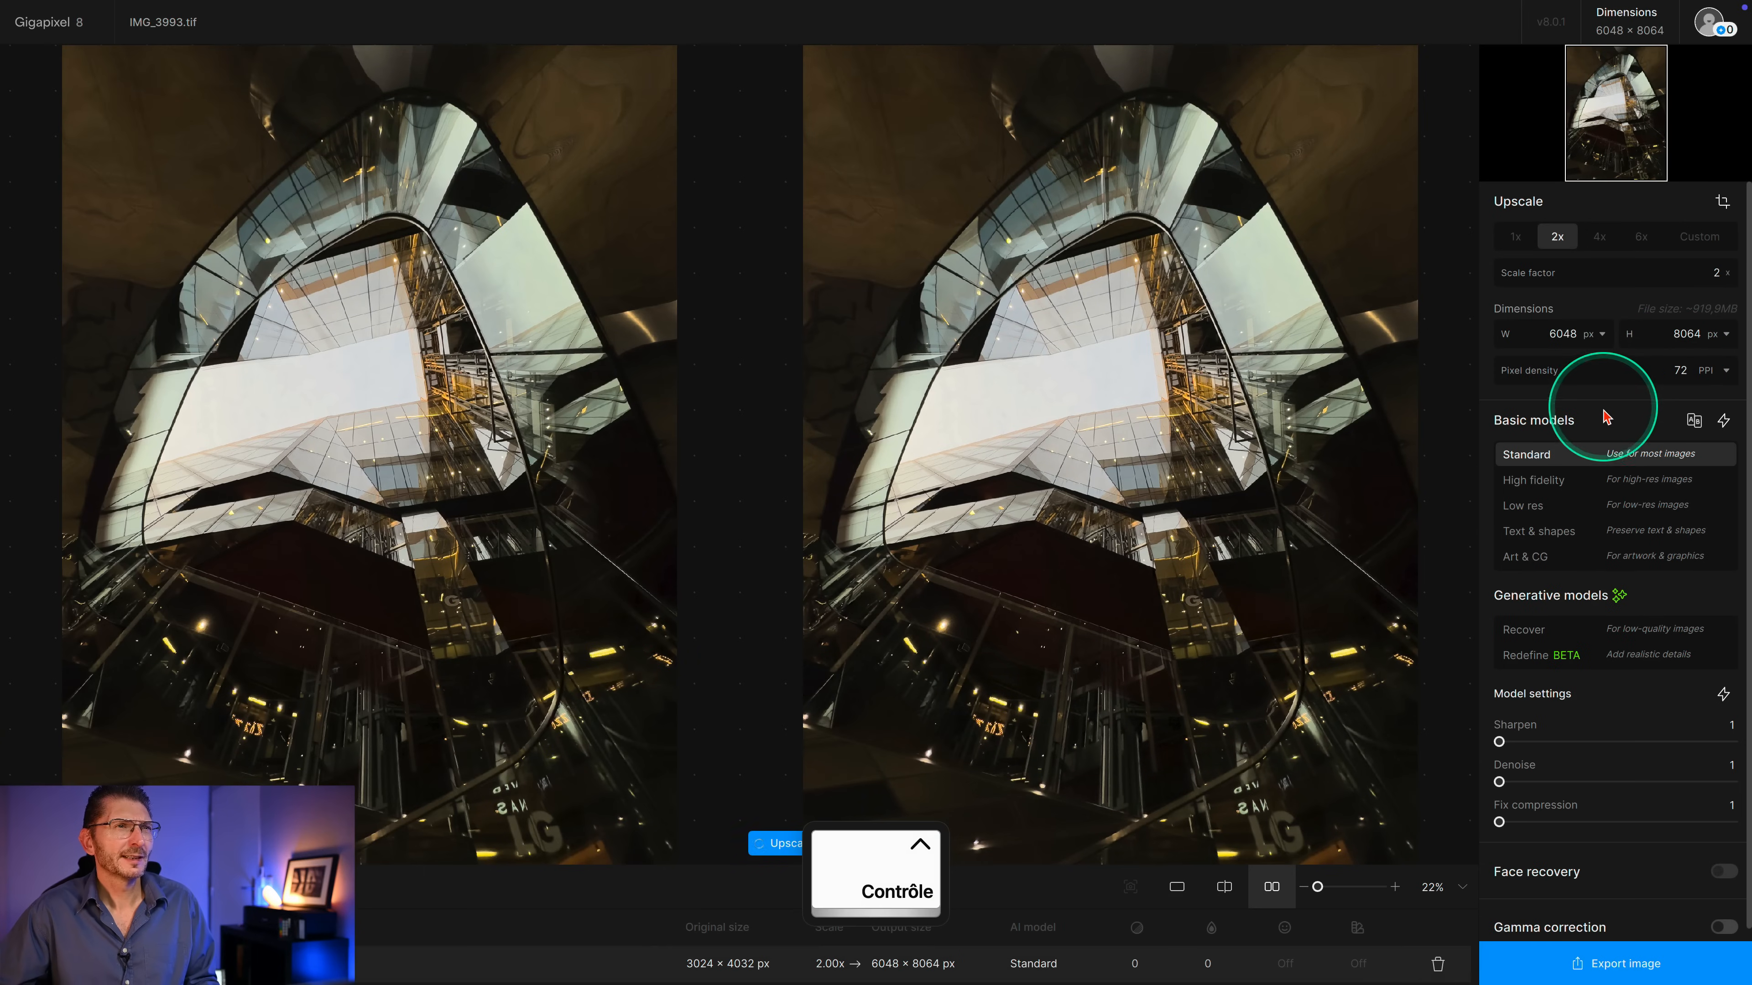
- Compare the original and upscaled building details at 100%, and open the export settings for the image
left_click(947, 523)
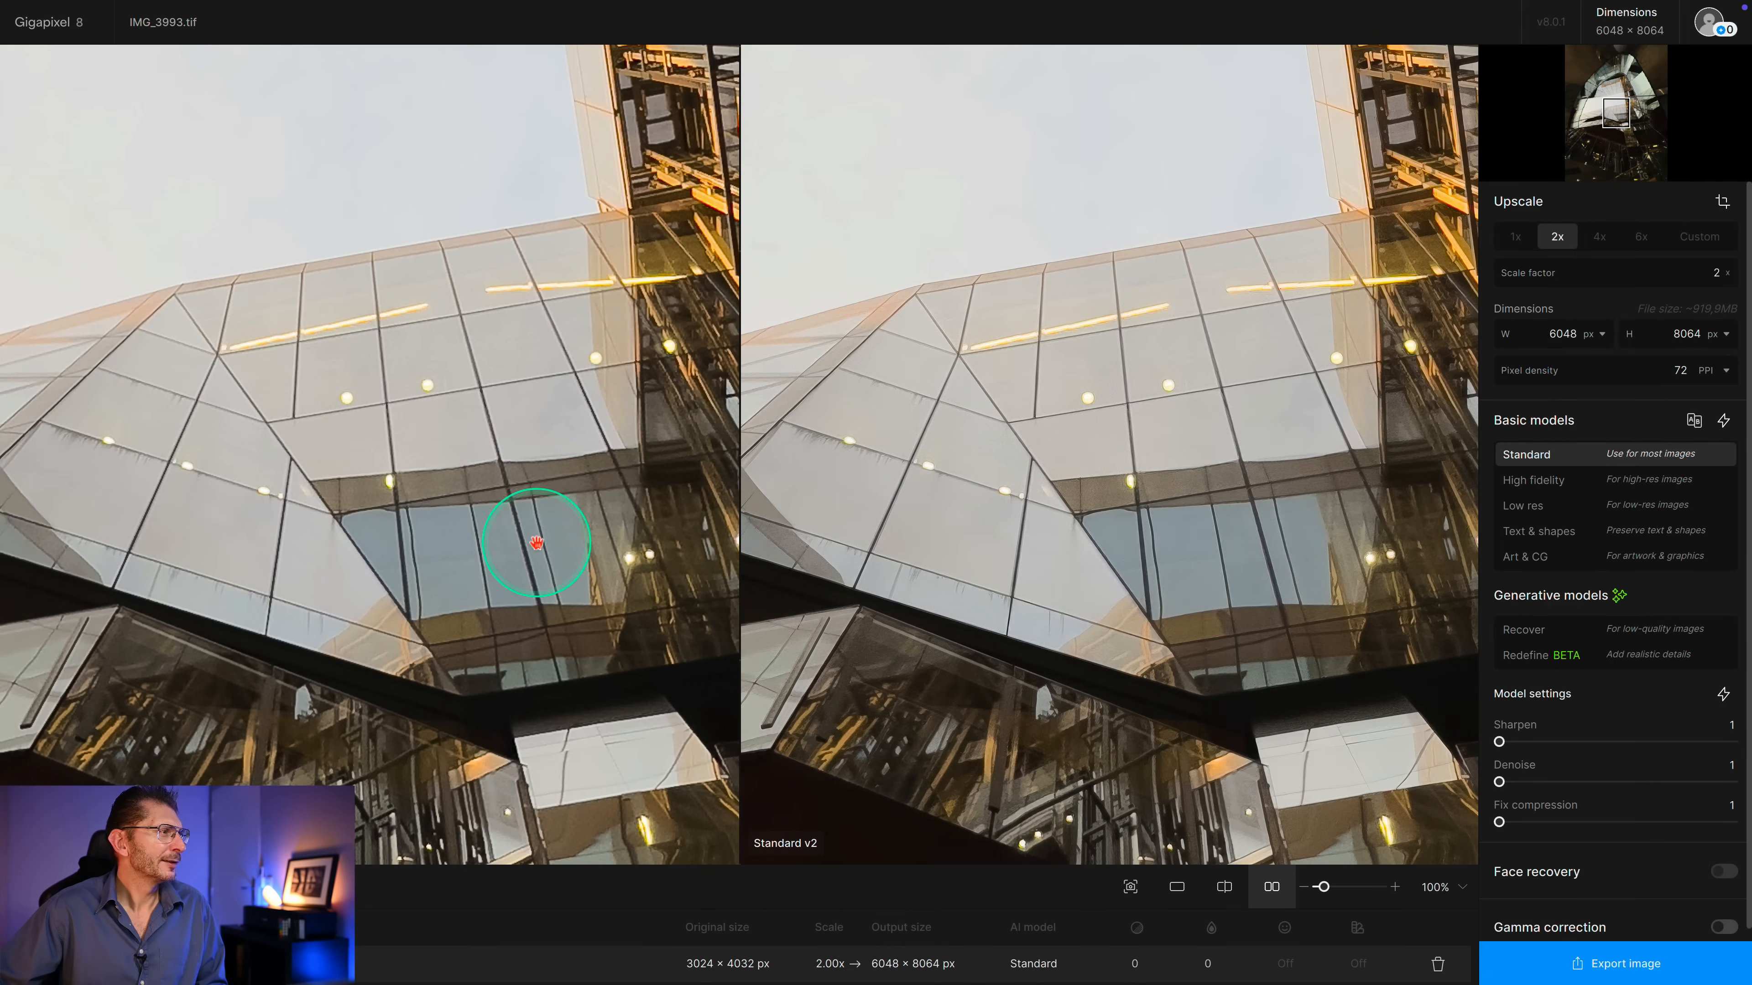
left_click_drag(1043, 481, 683, 545)
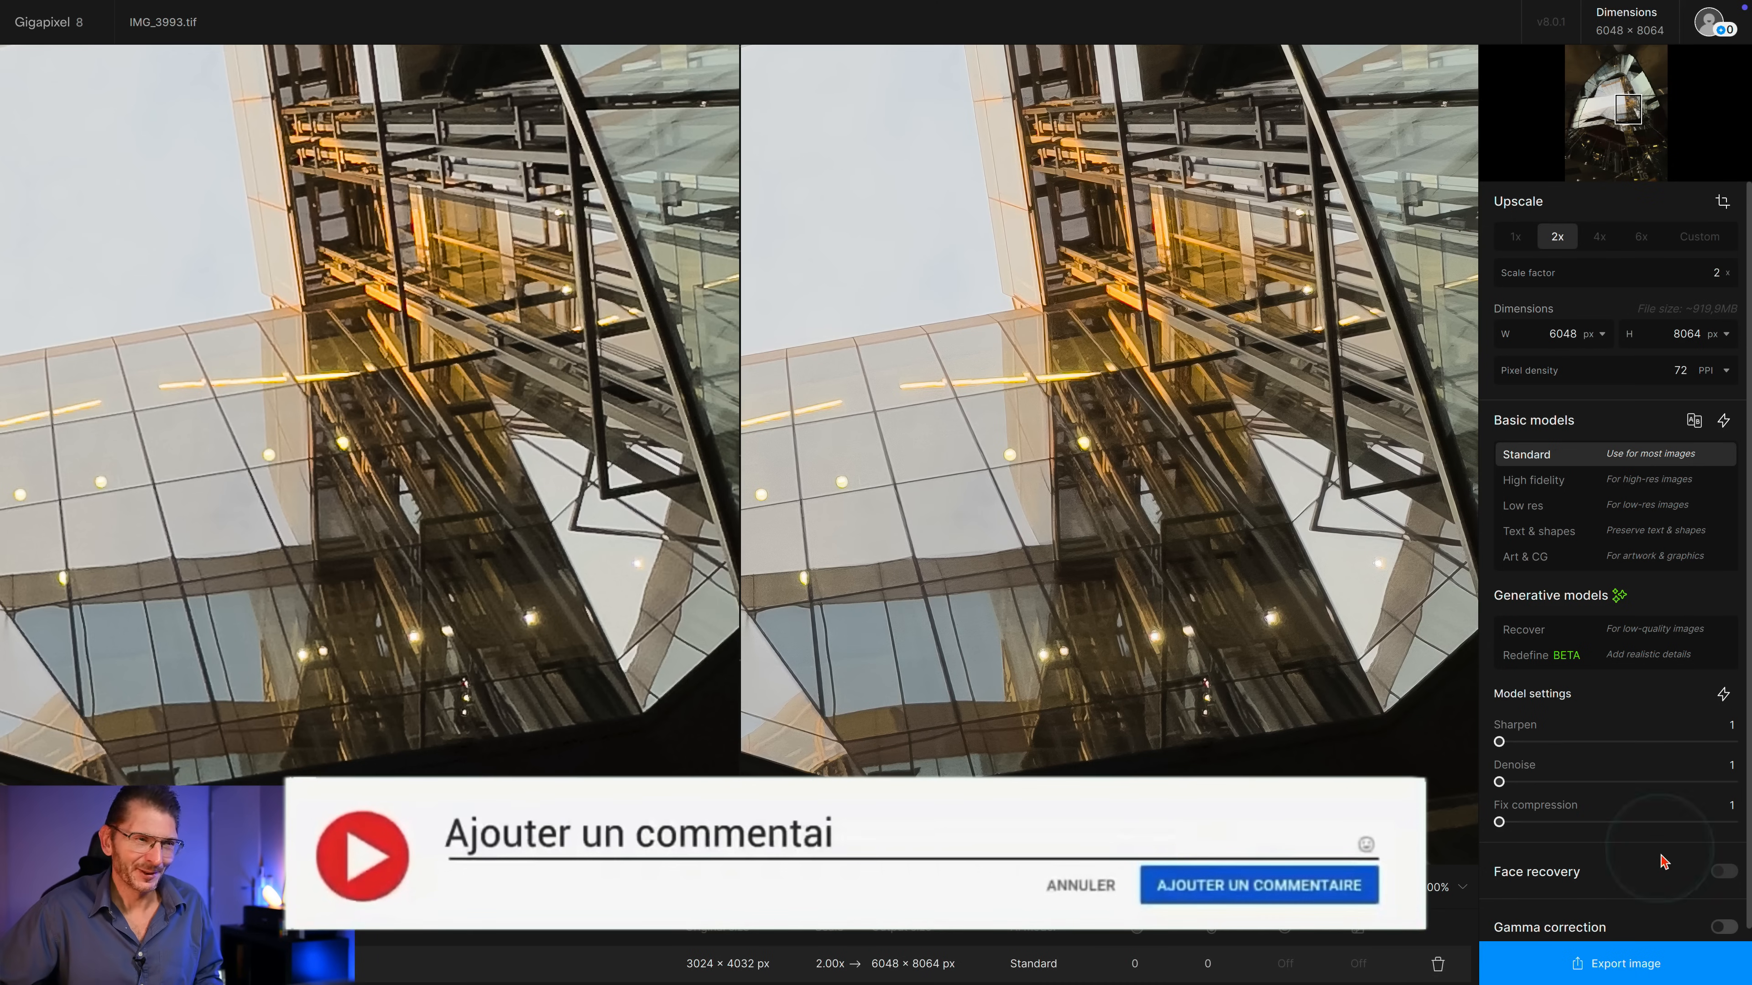
left_click(1631, 970)
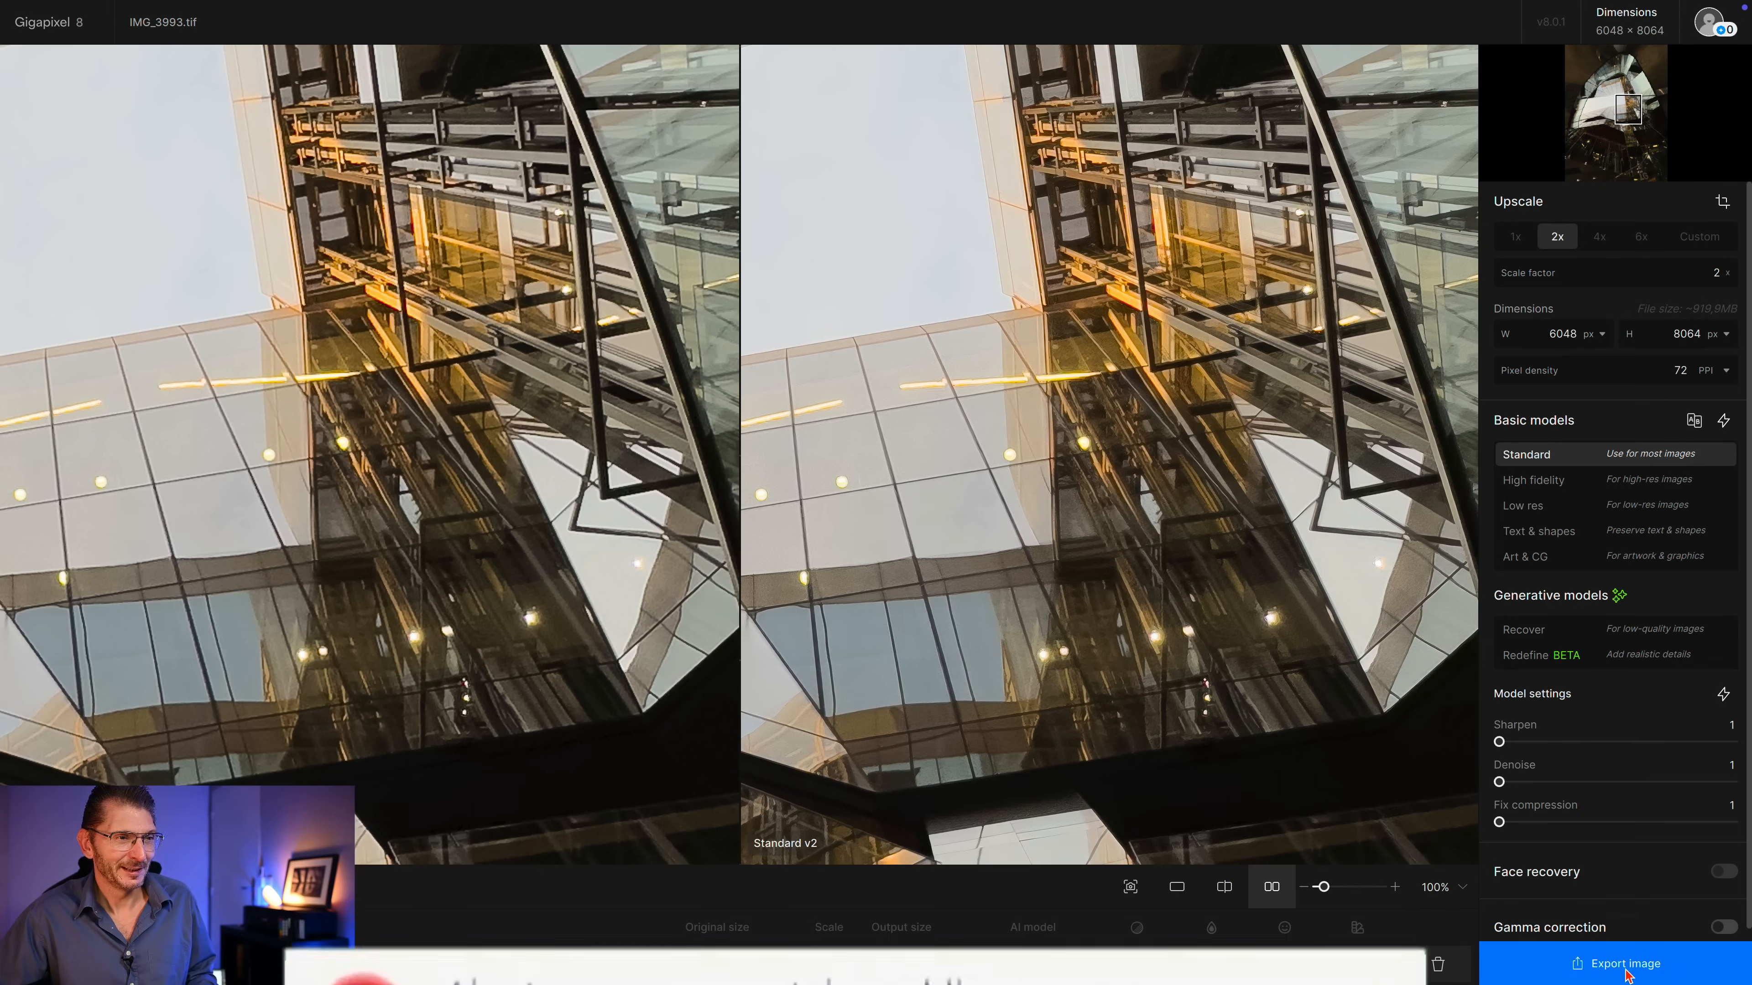
scroll(1626, 971, "up", 3)
scroll(1626, 971, "down", 3)
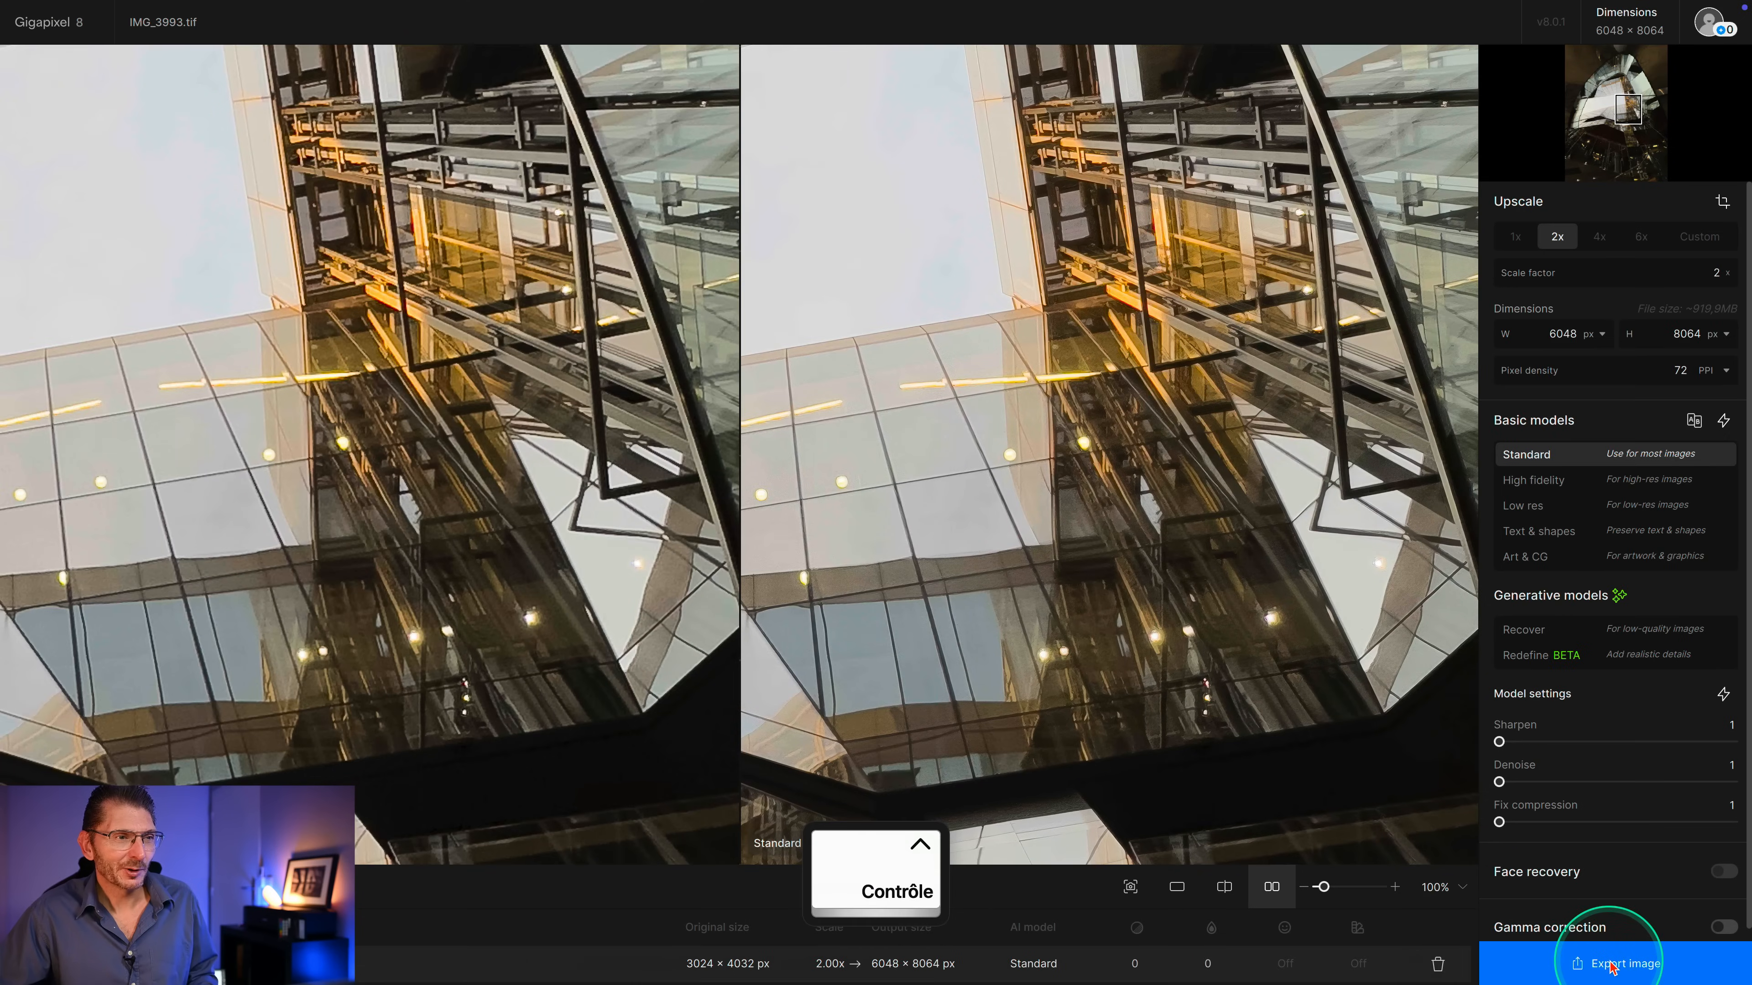
scroll(1655, 971, "up", 3)
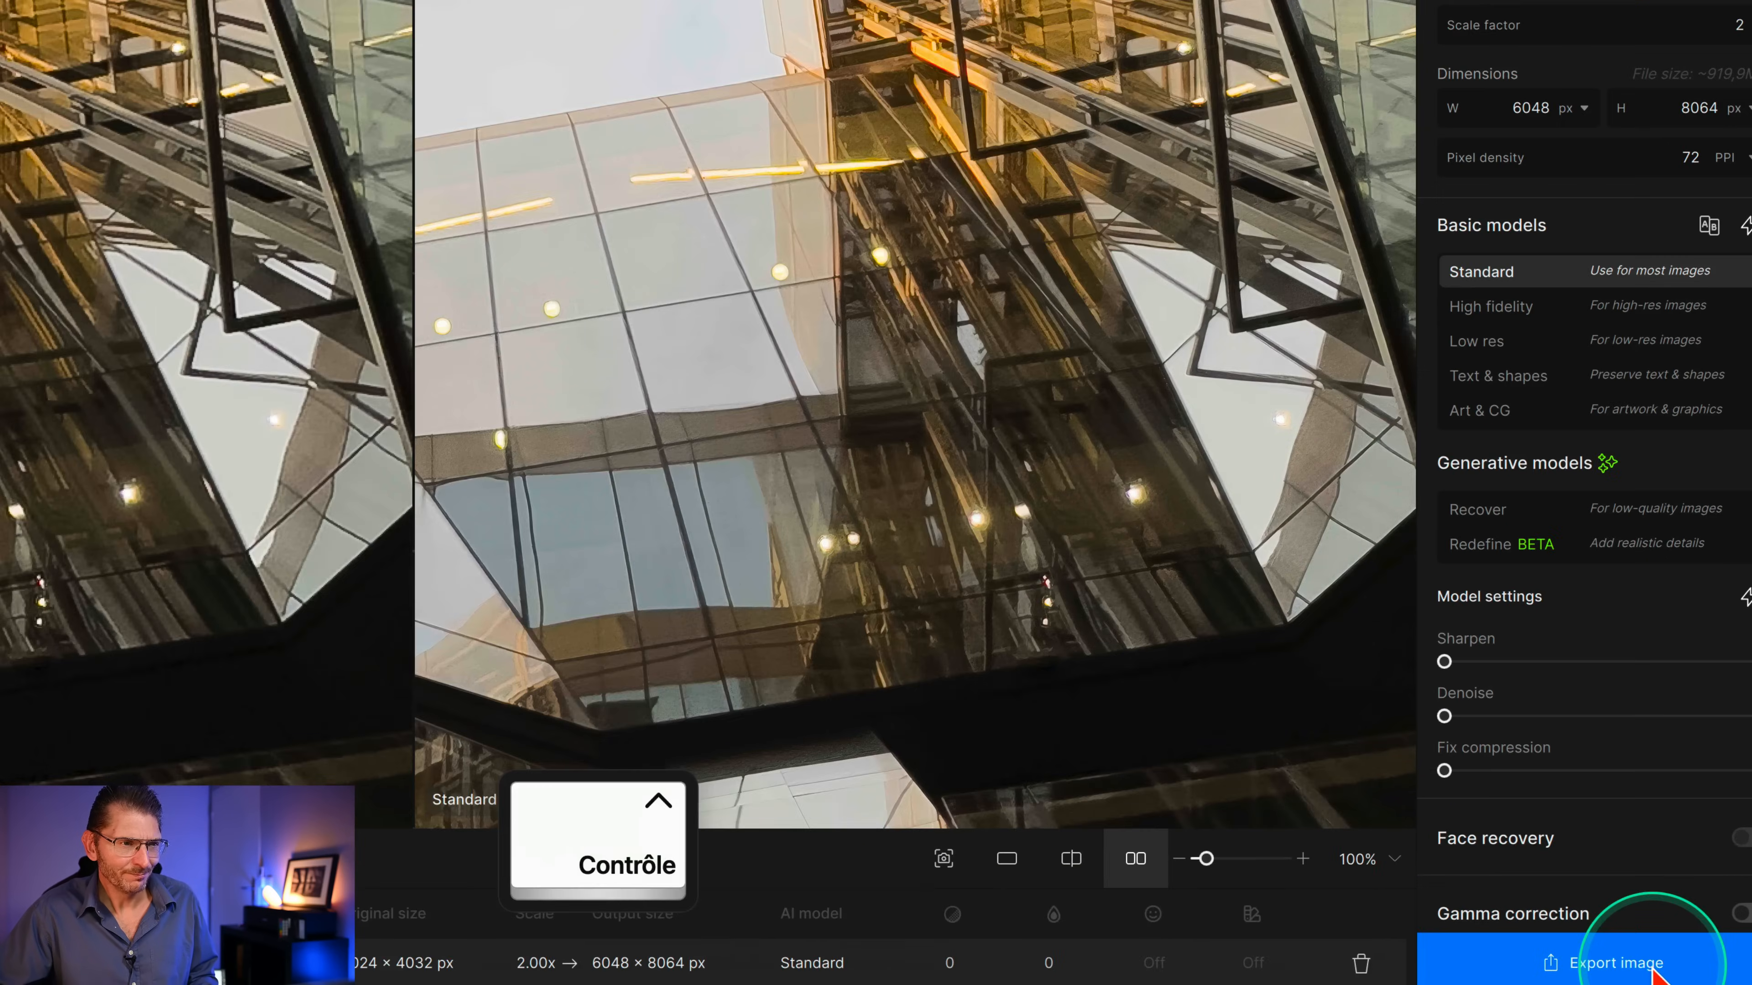
scroll(1655, 972, "down", 3)
left_click(1648, 966)
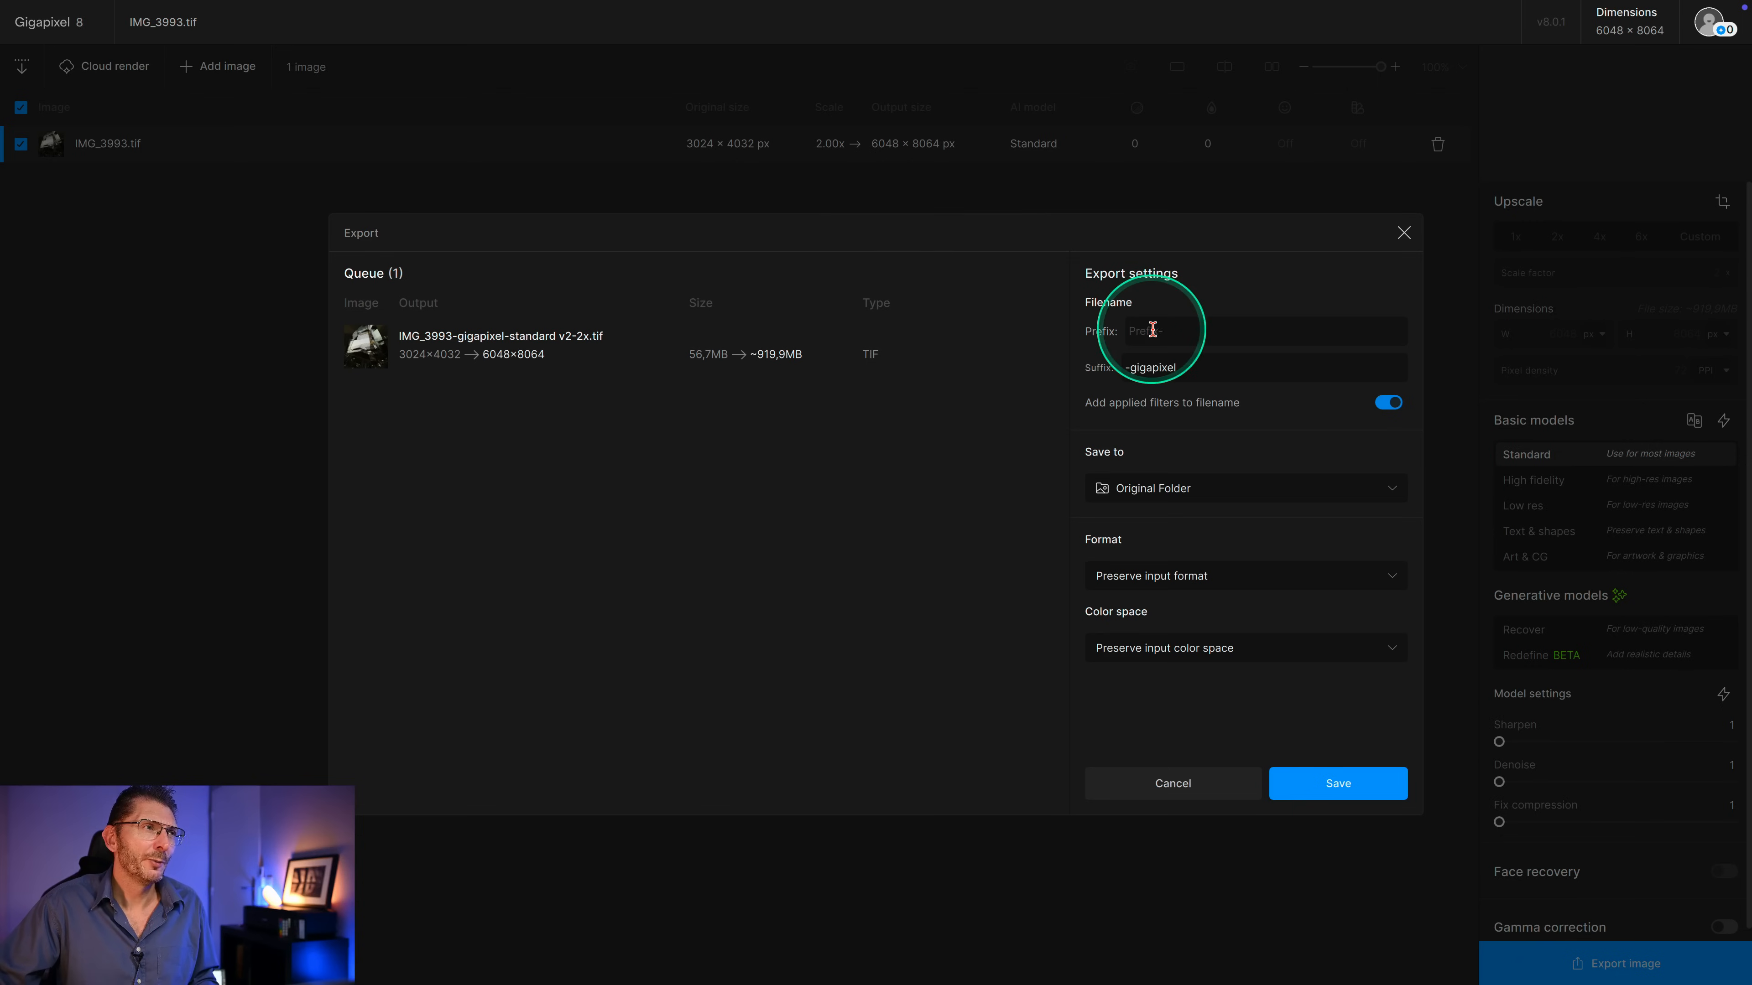
- Remove the "-gigapixel" suffix from the export filename
left_click(1080, 329)
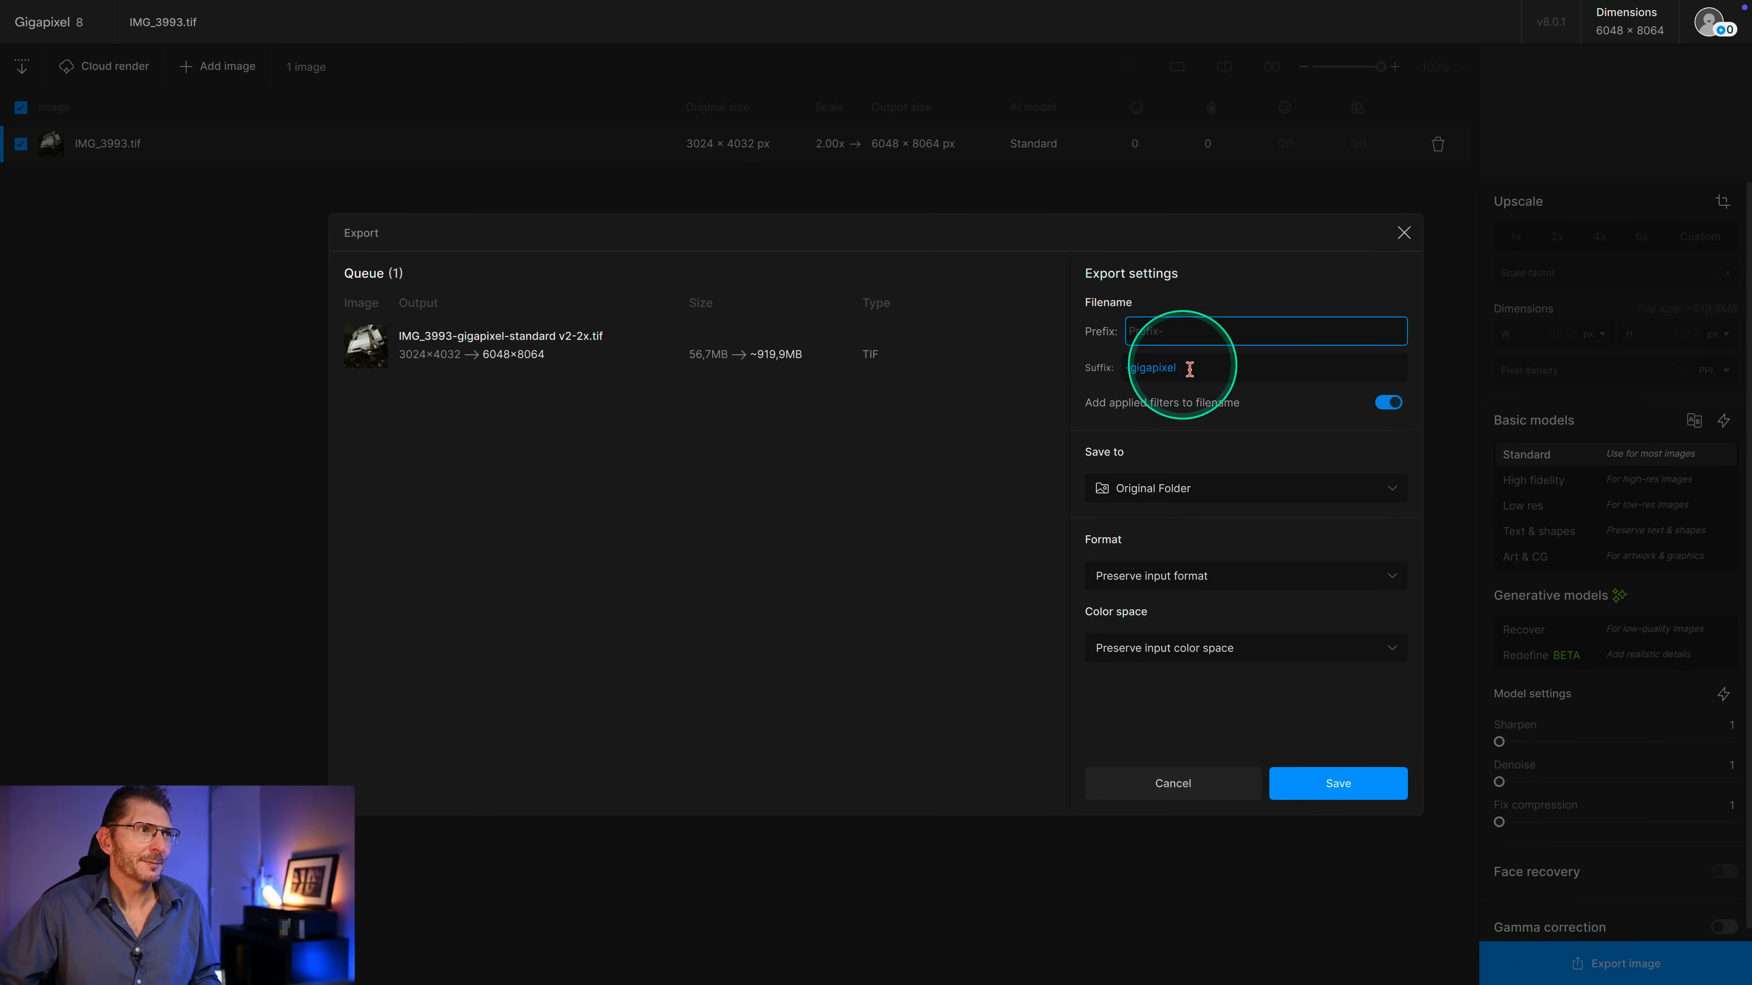
scroll(1195, 371, "up", 5)
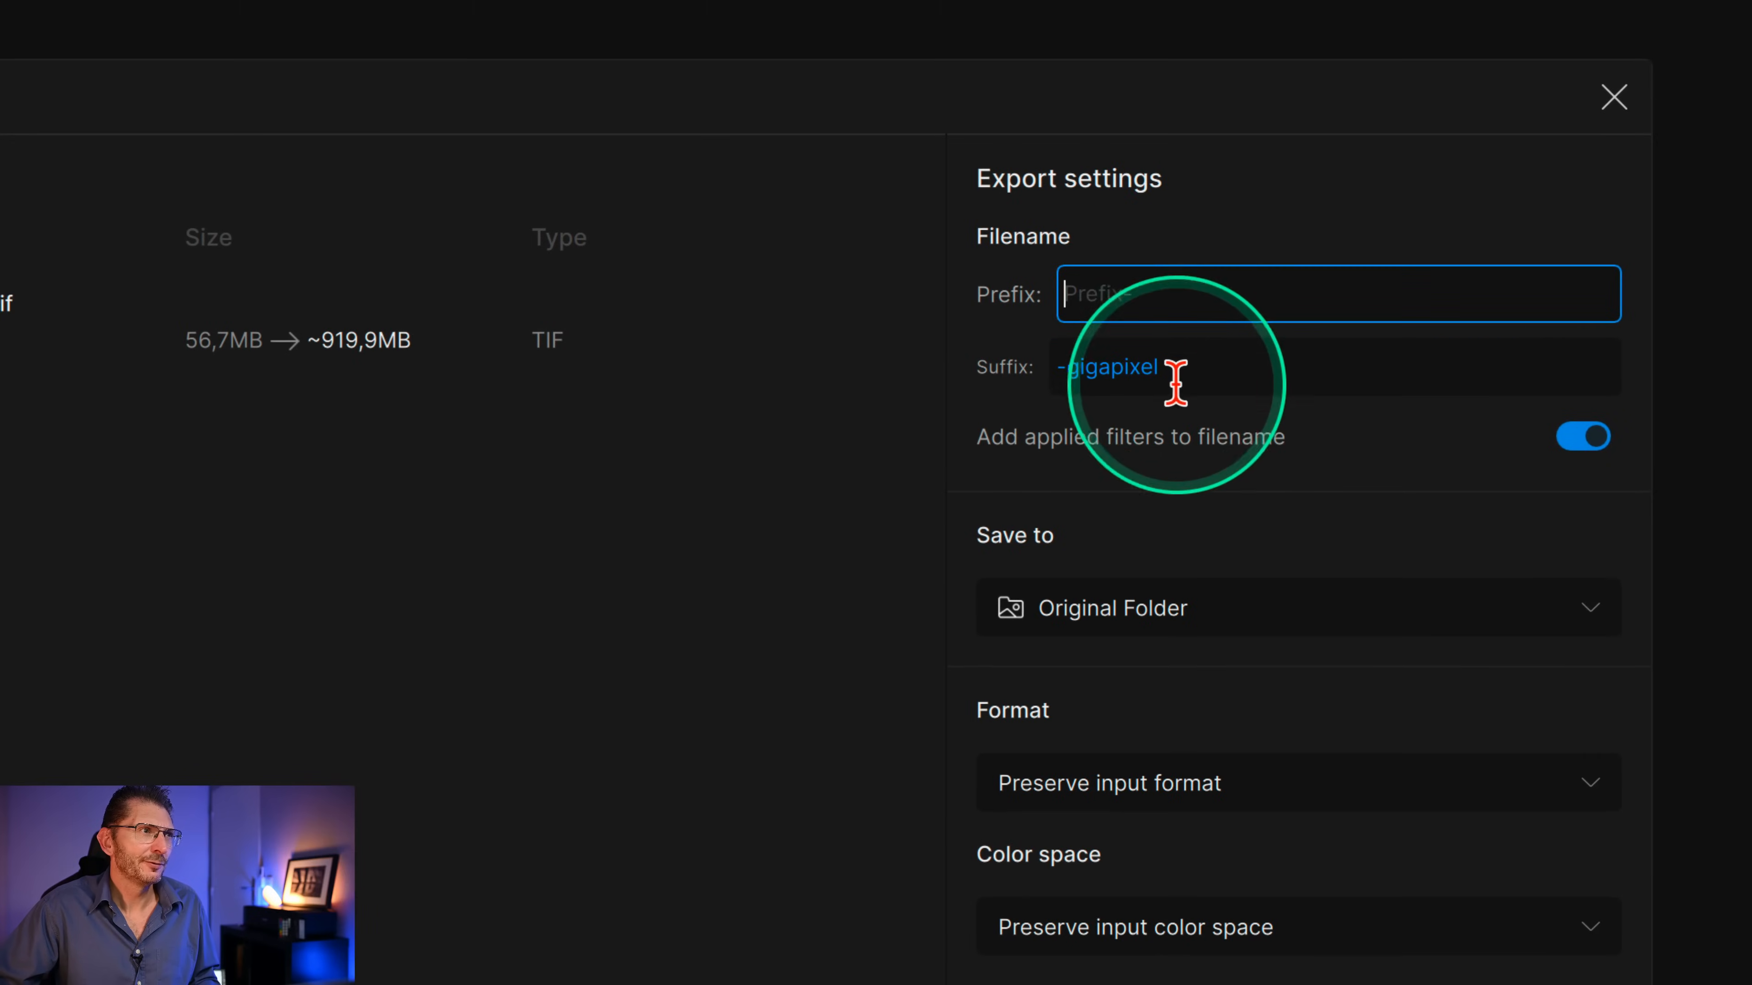
left_click_drag(1183, 364, 999, 349)
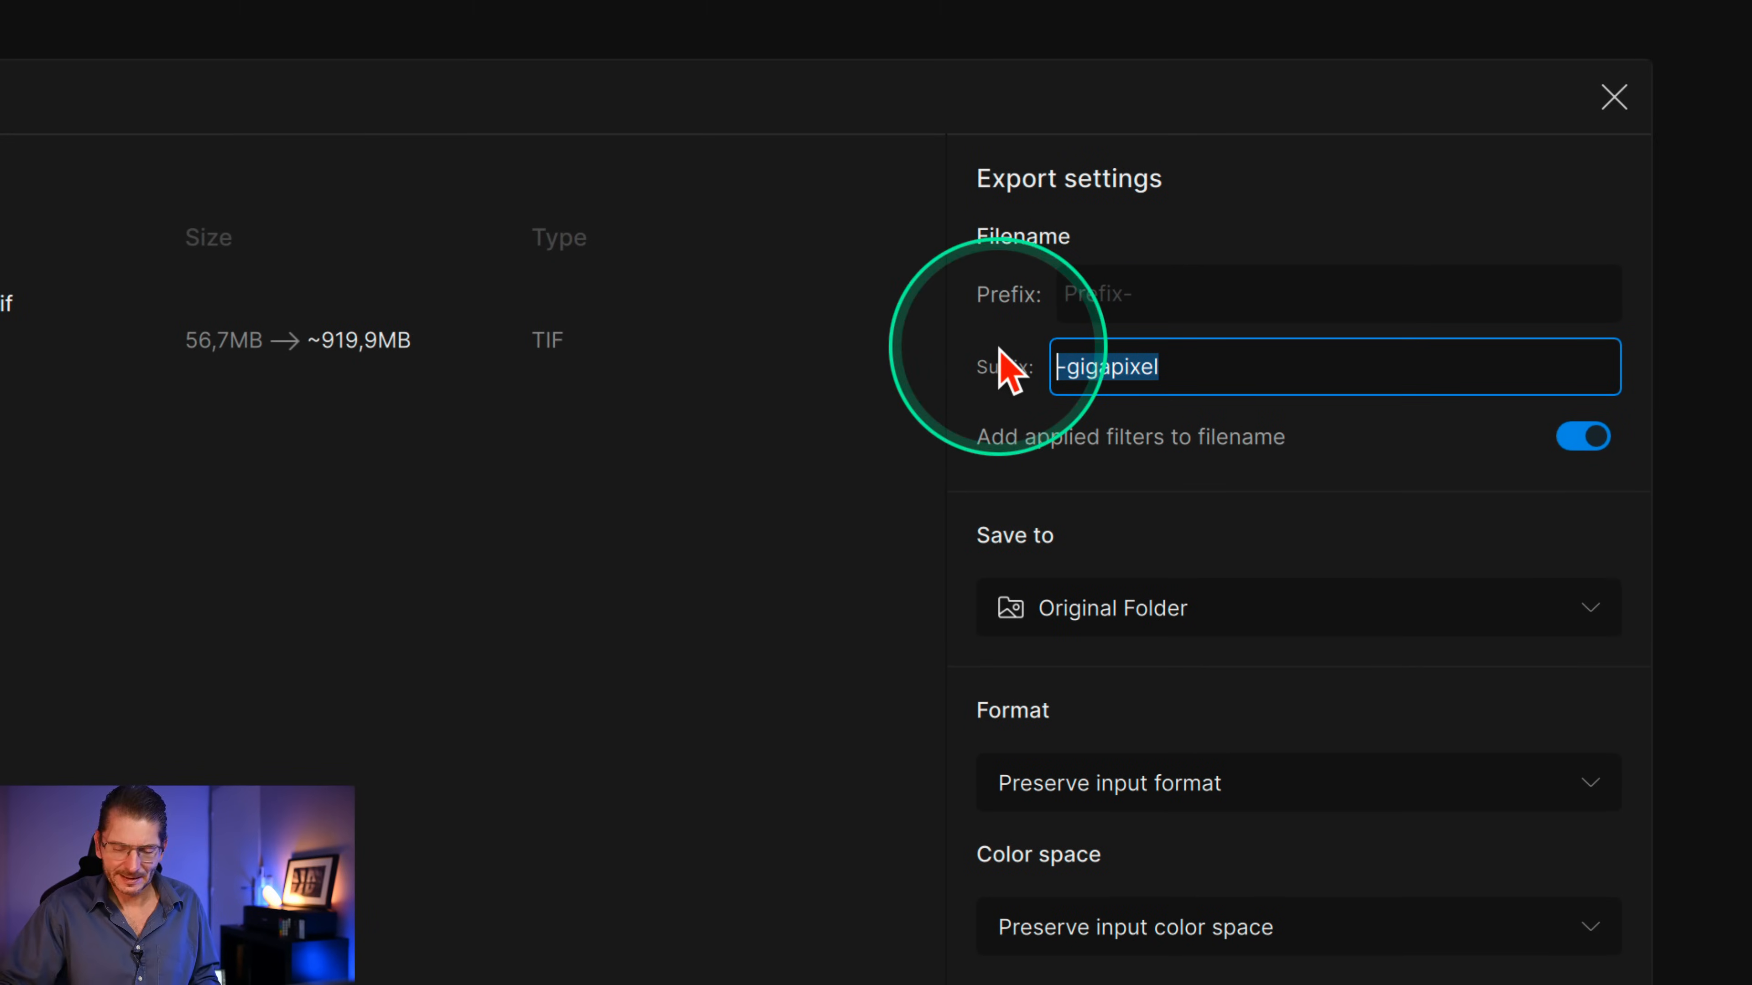
key("BackSpace")
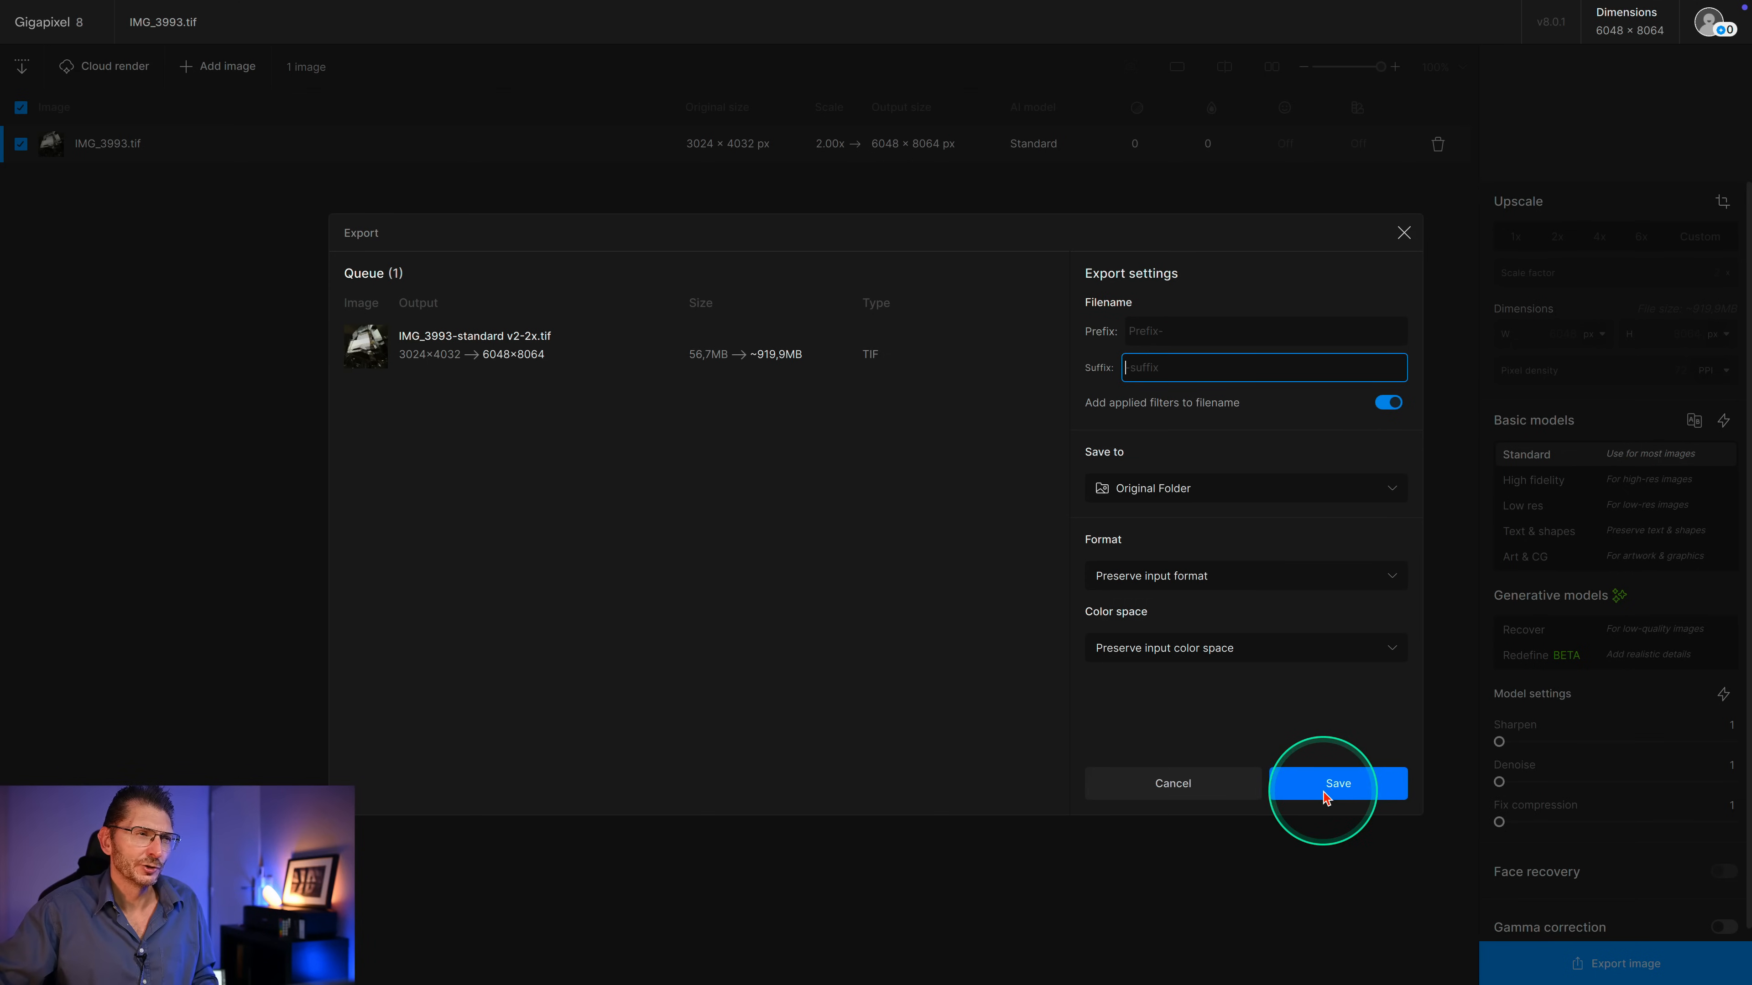
- Turn off adding the applied filters to the filename and check the output name in the export queue
scroll(1173, 406, "up", 2)
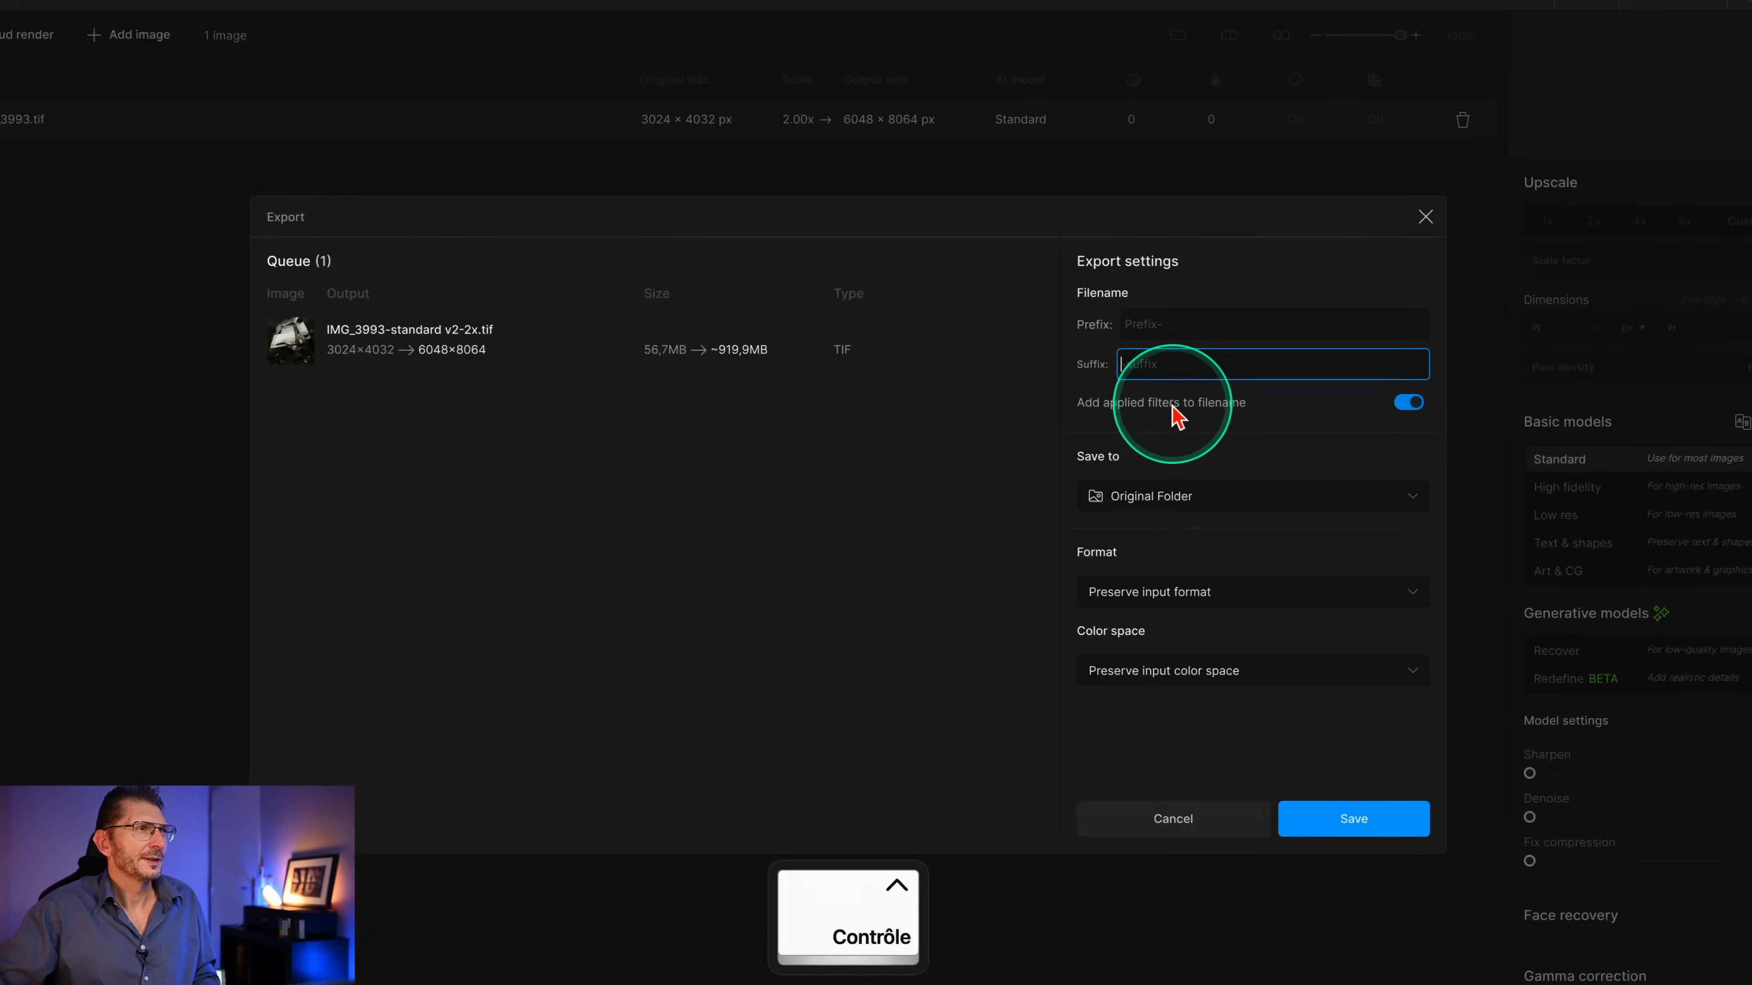
scroll(1172, 406, "up", 2)
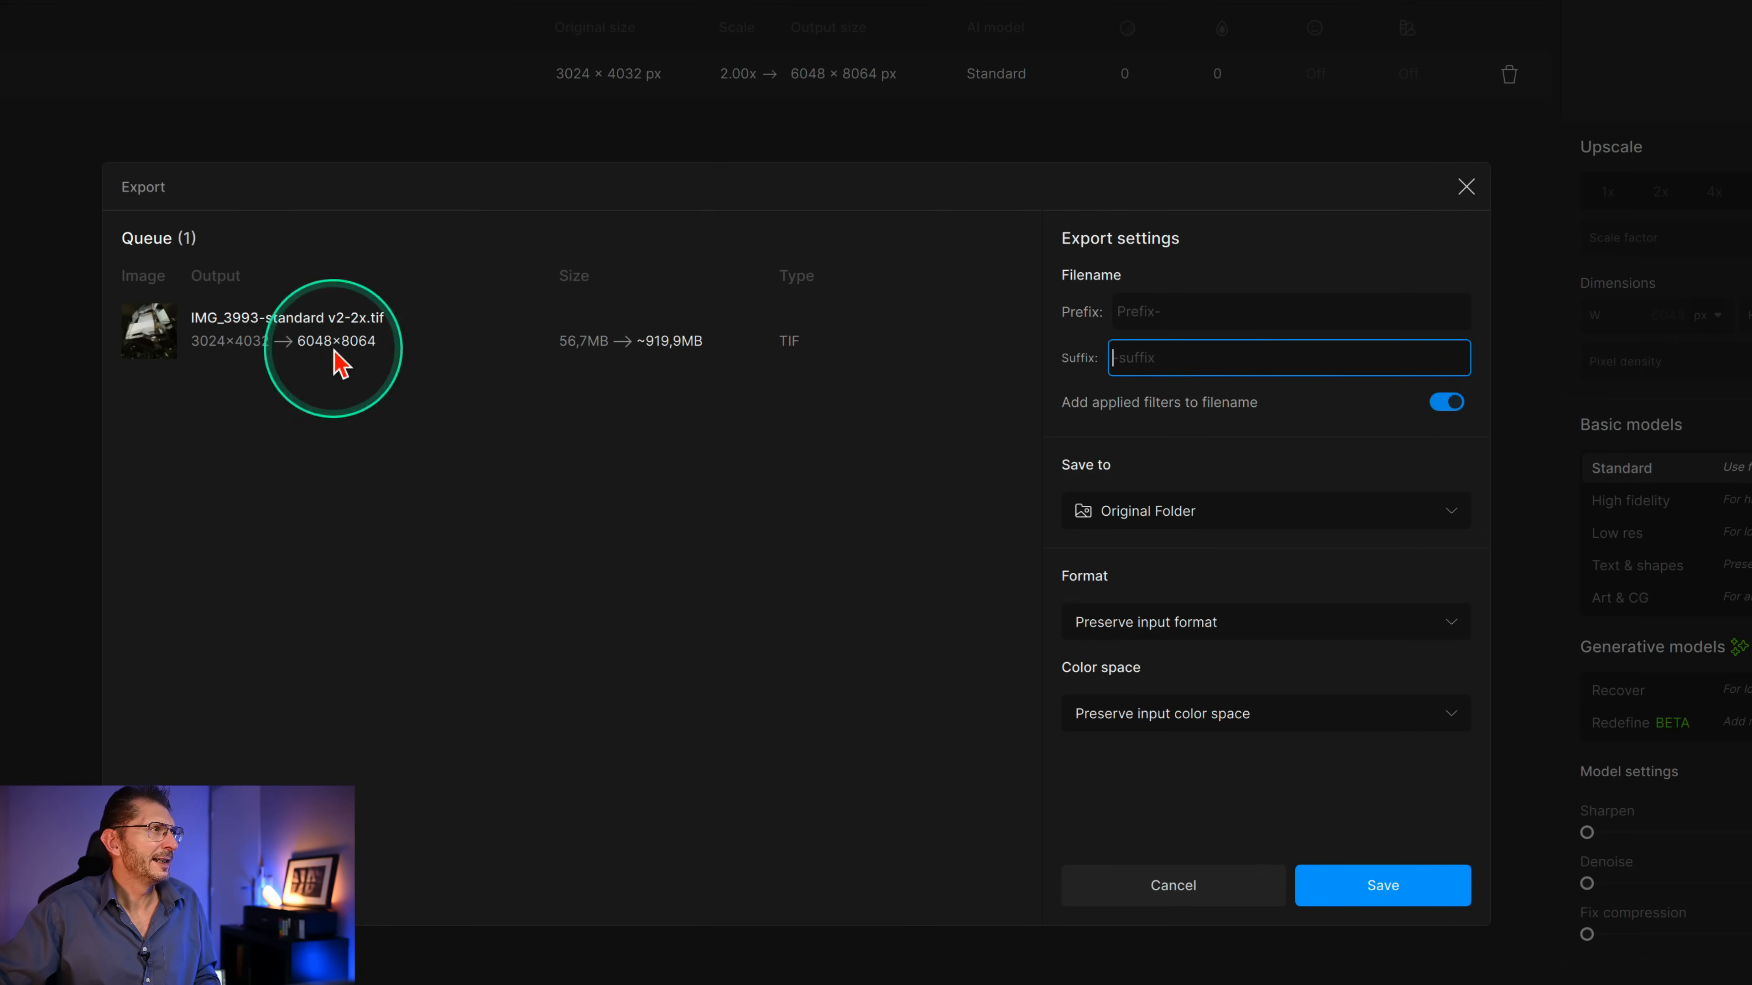
scroll(250, 344, "up", 2)
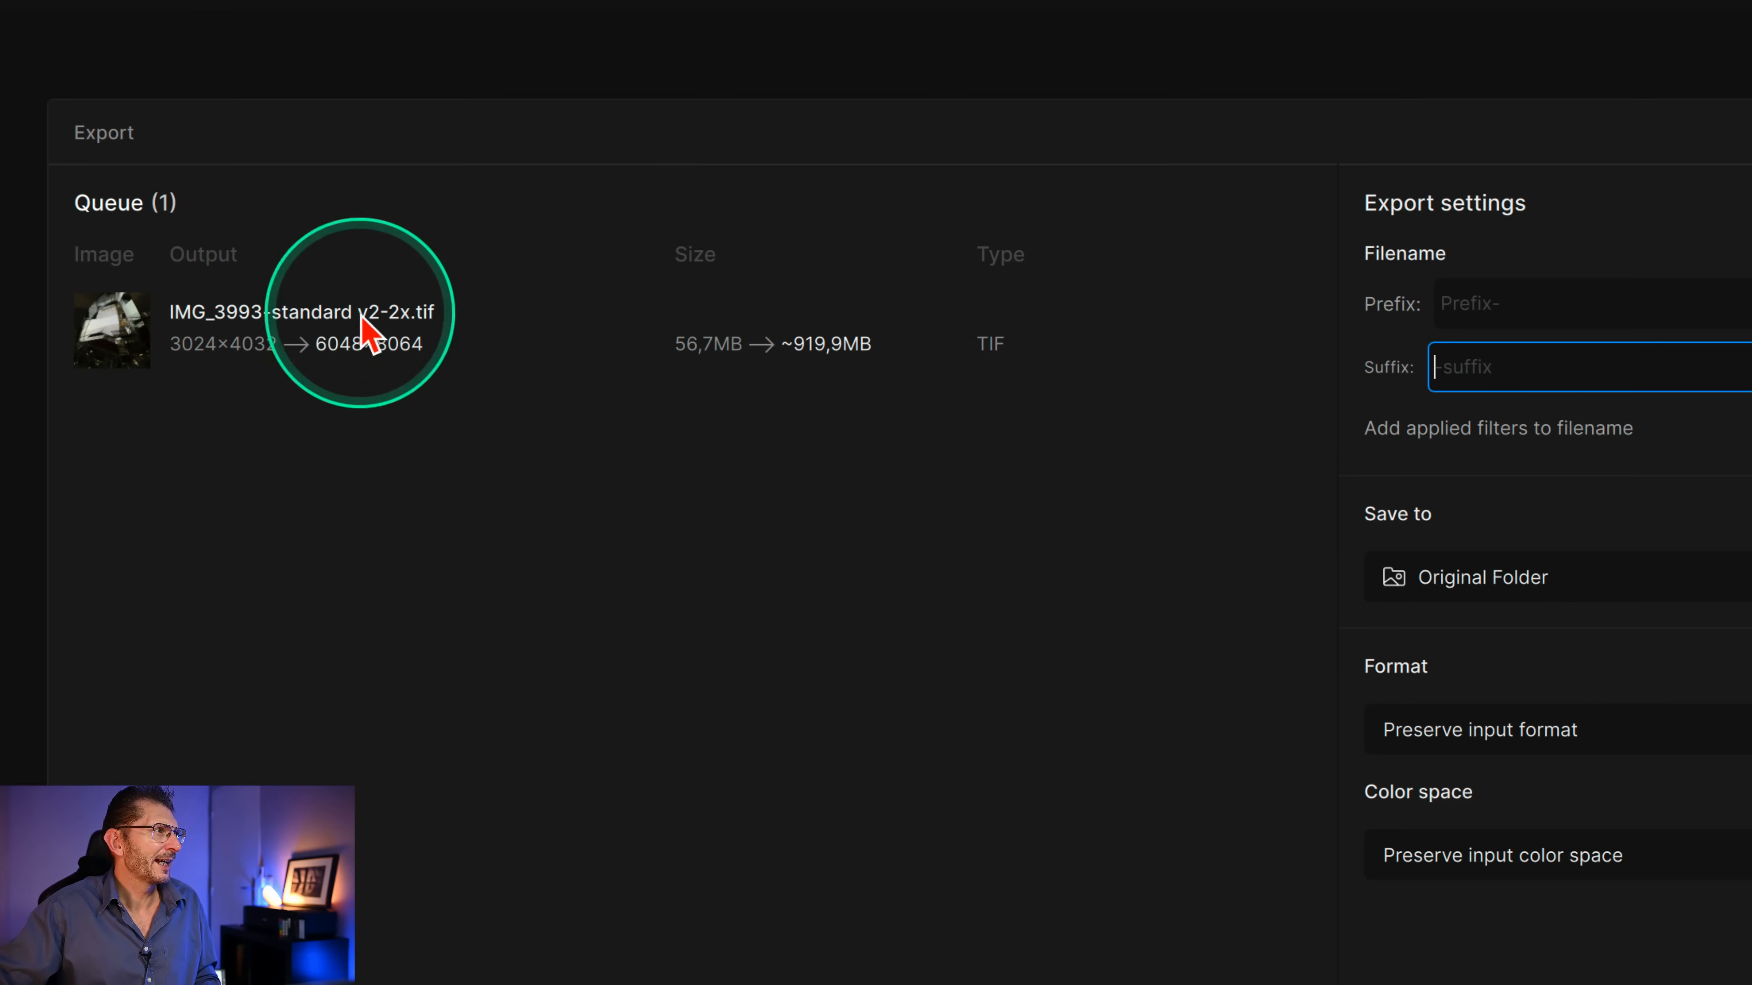
scroll(1224, 493, "down", 3)
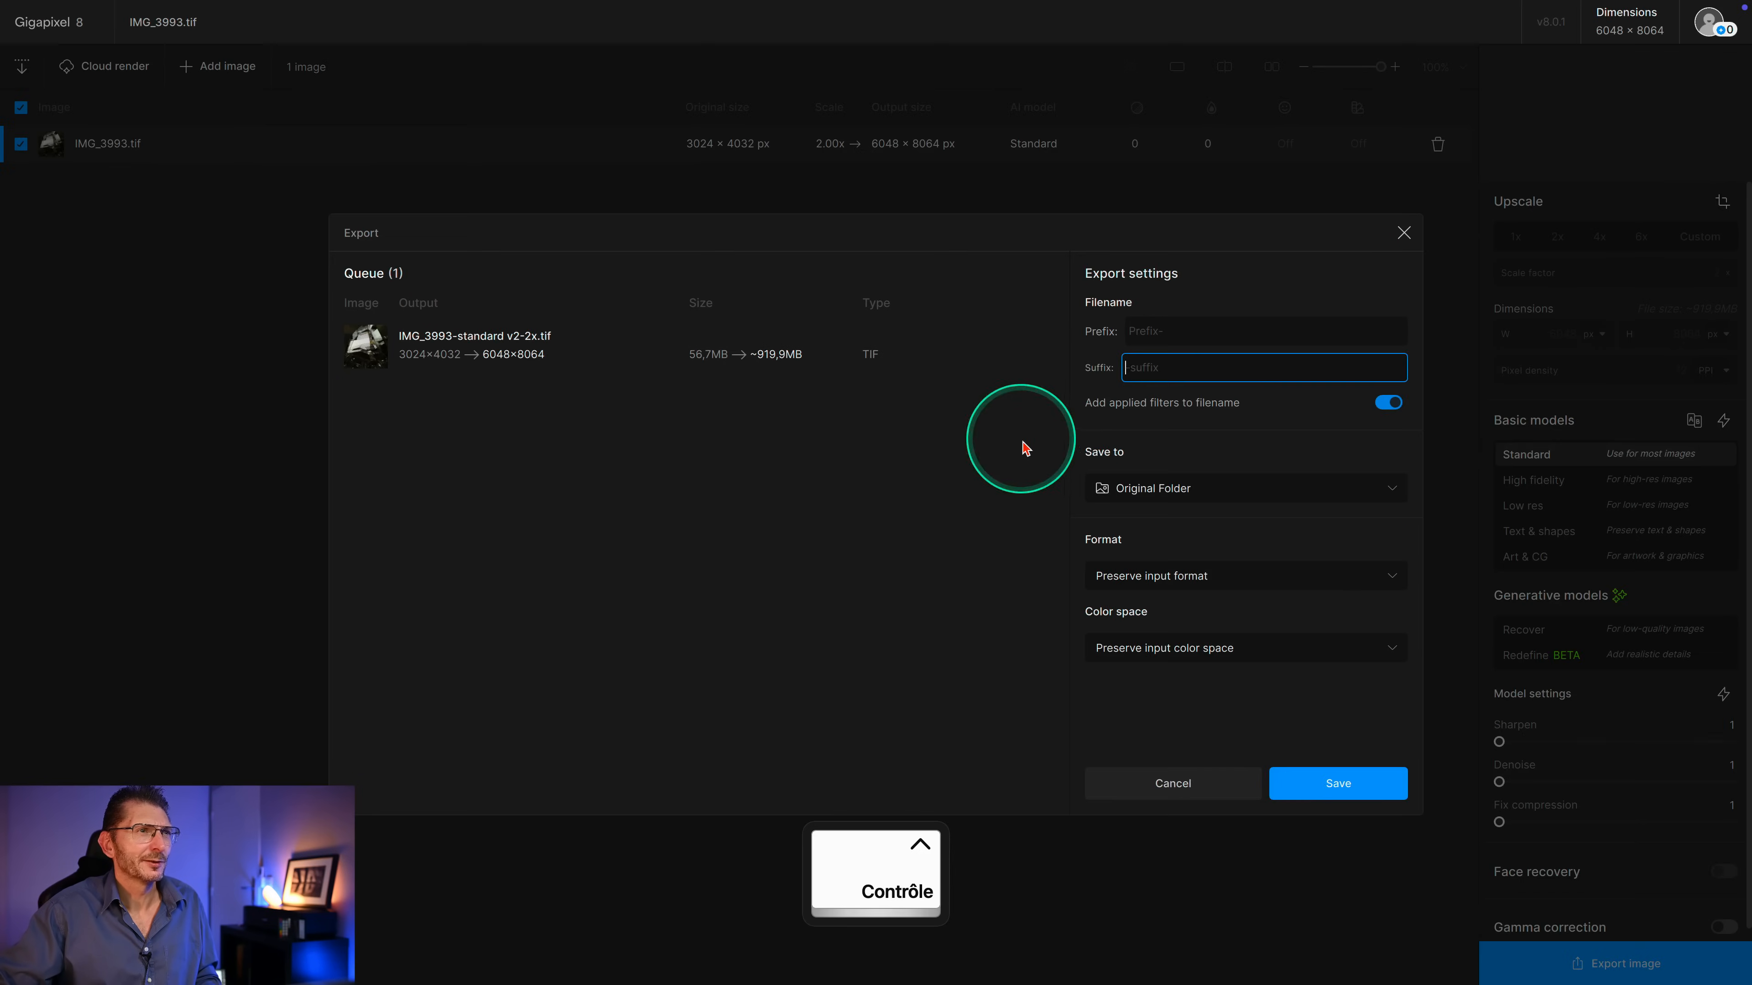
left_click(1388, 402)
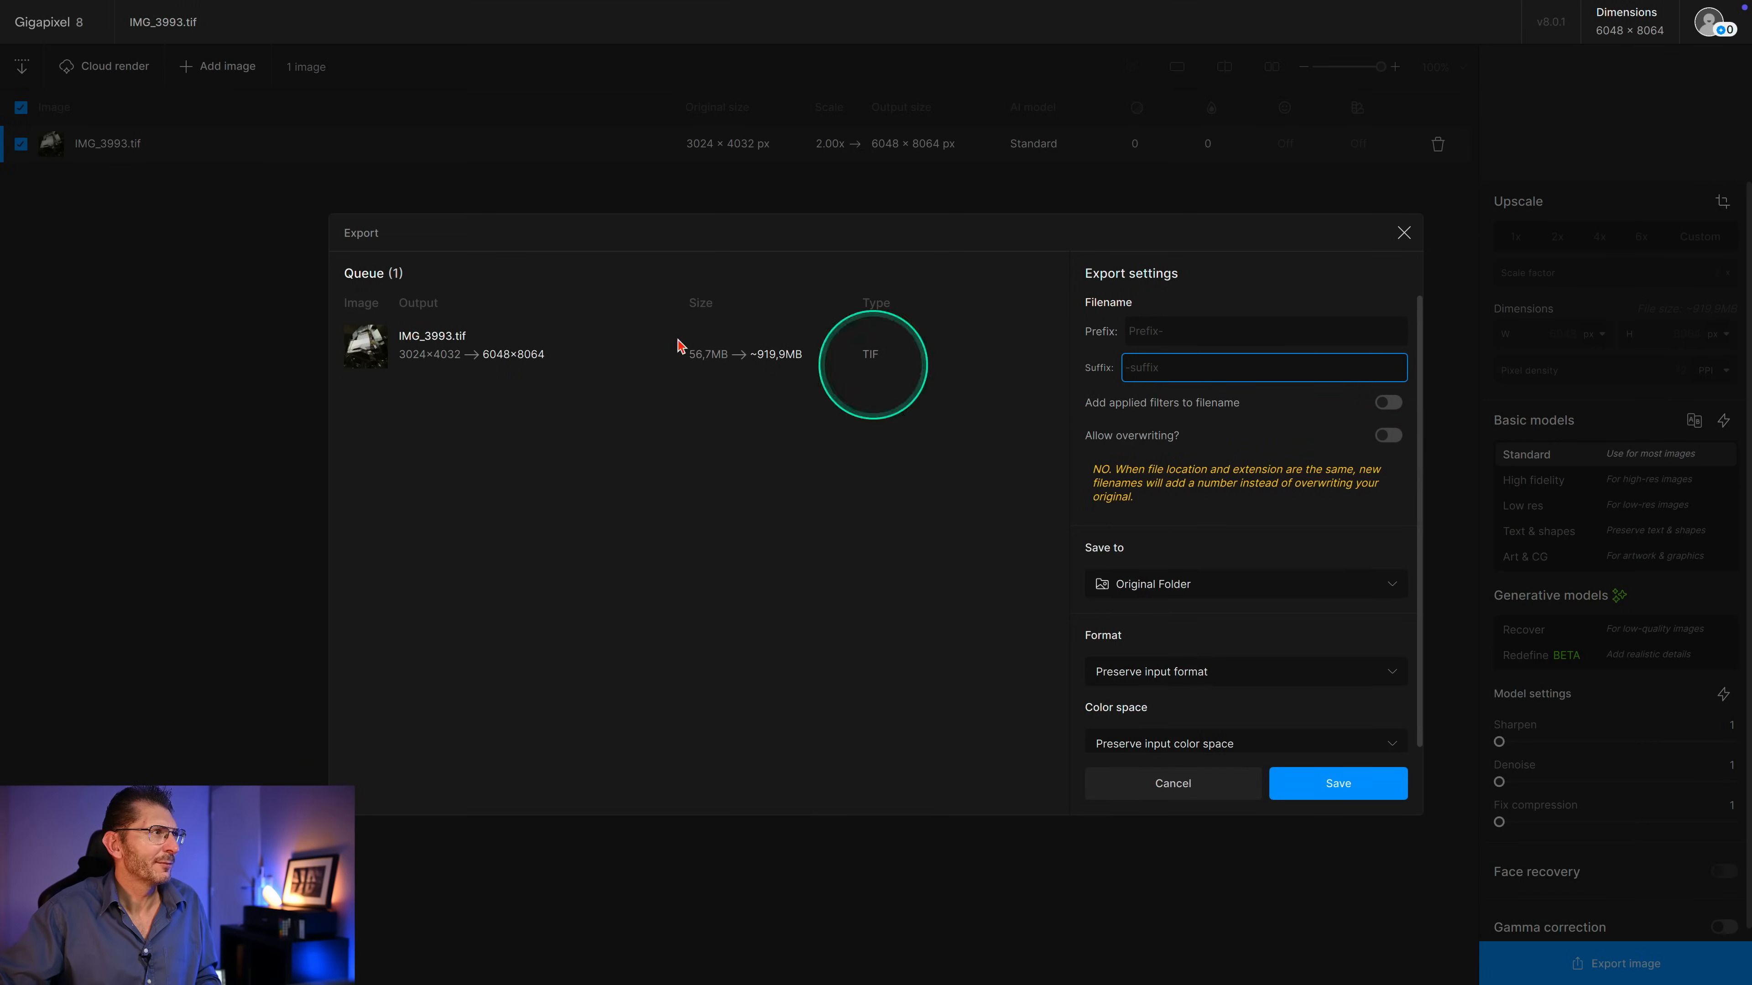
scroll(410, 338, "up", 3)
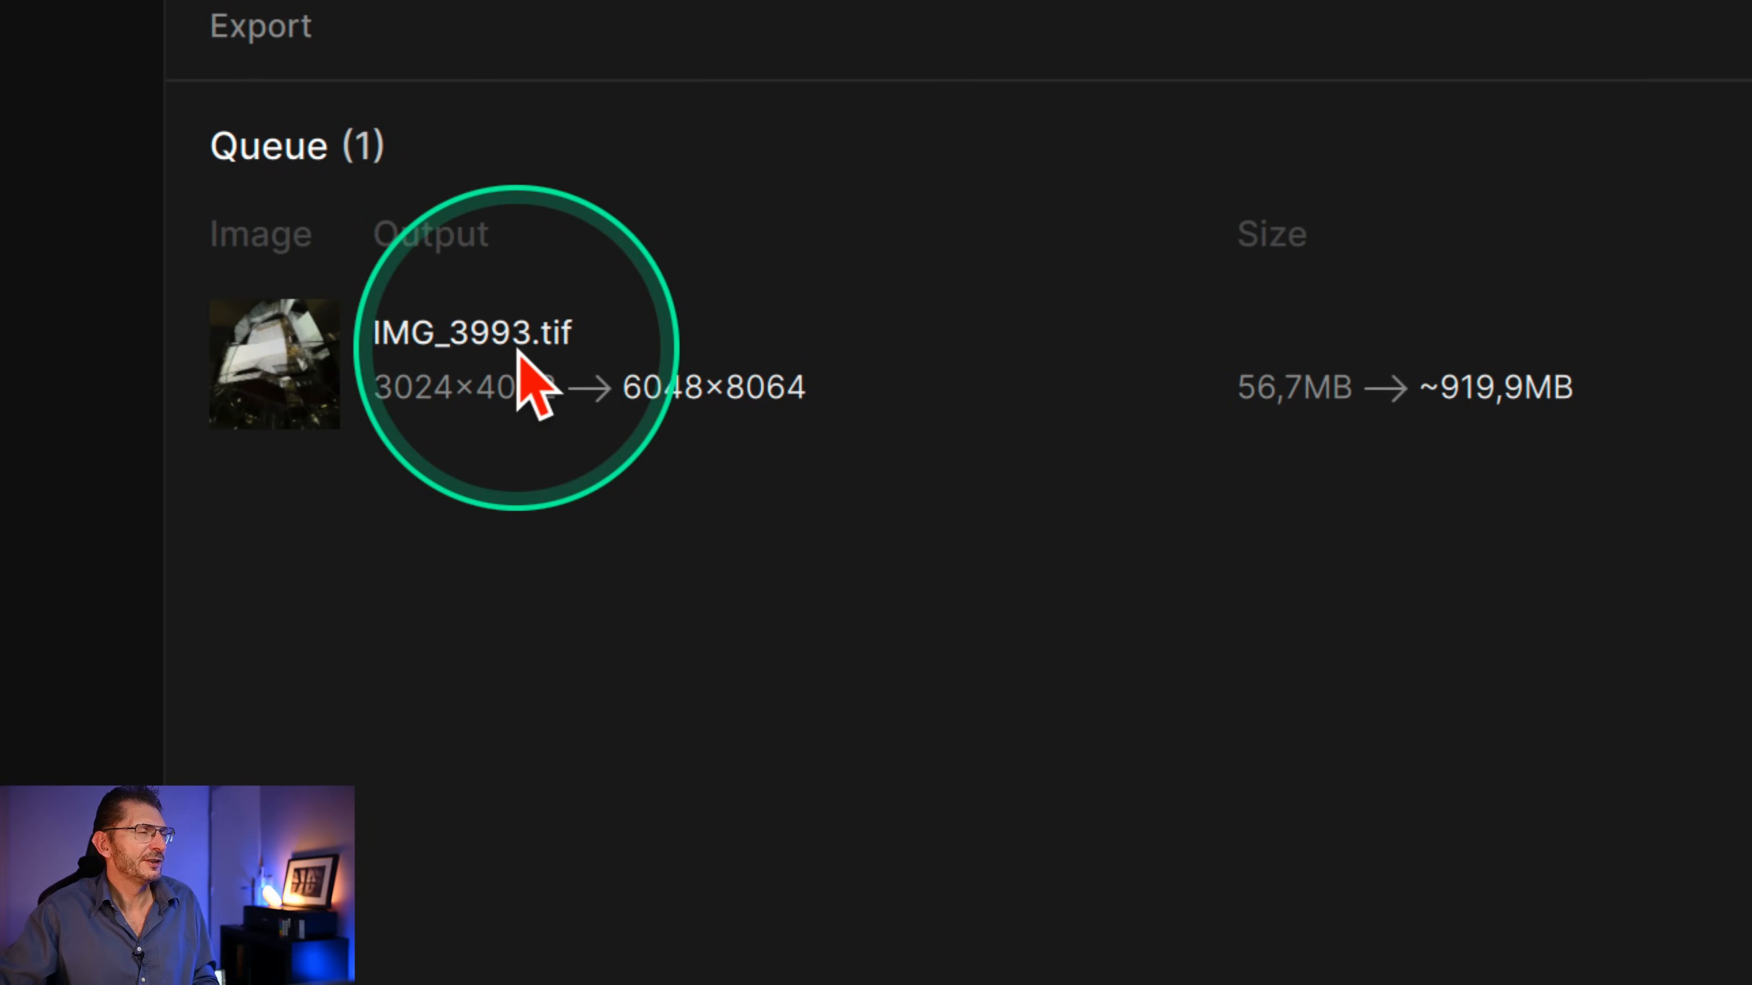
- Allow overwriting of the original file and save the upscaled image to the original folder
key("super+Tab")
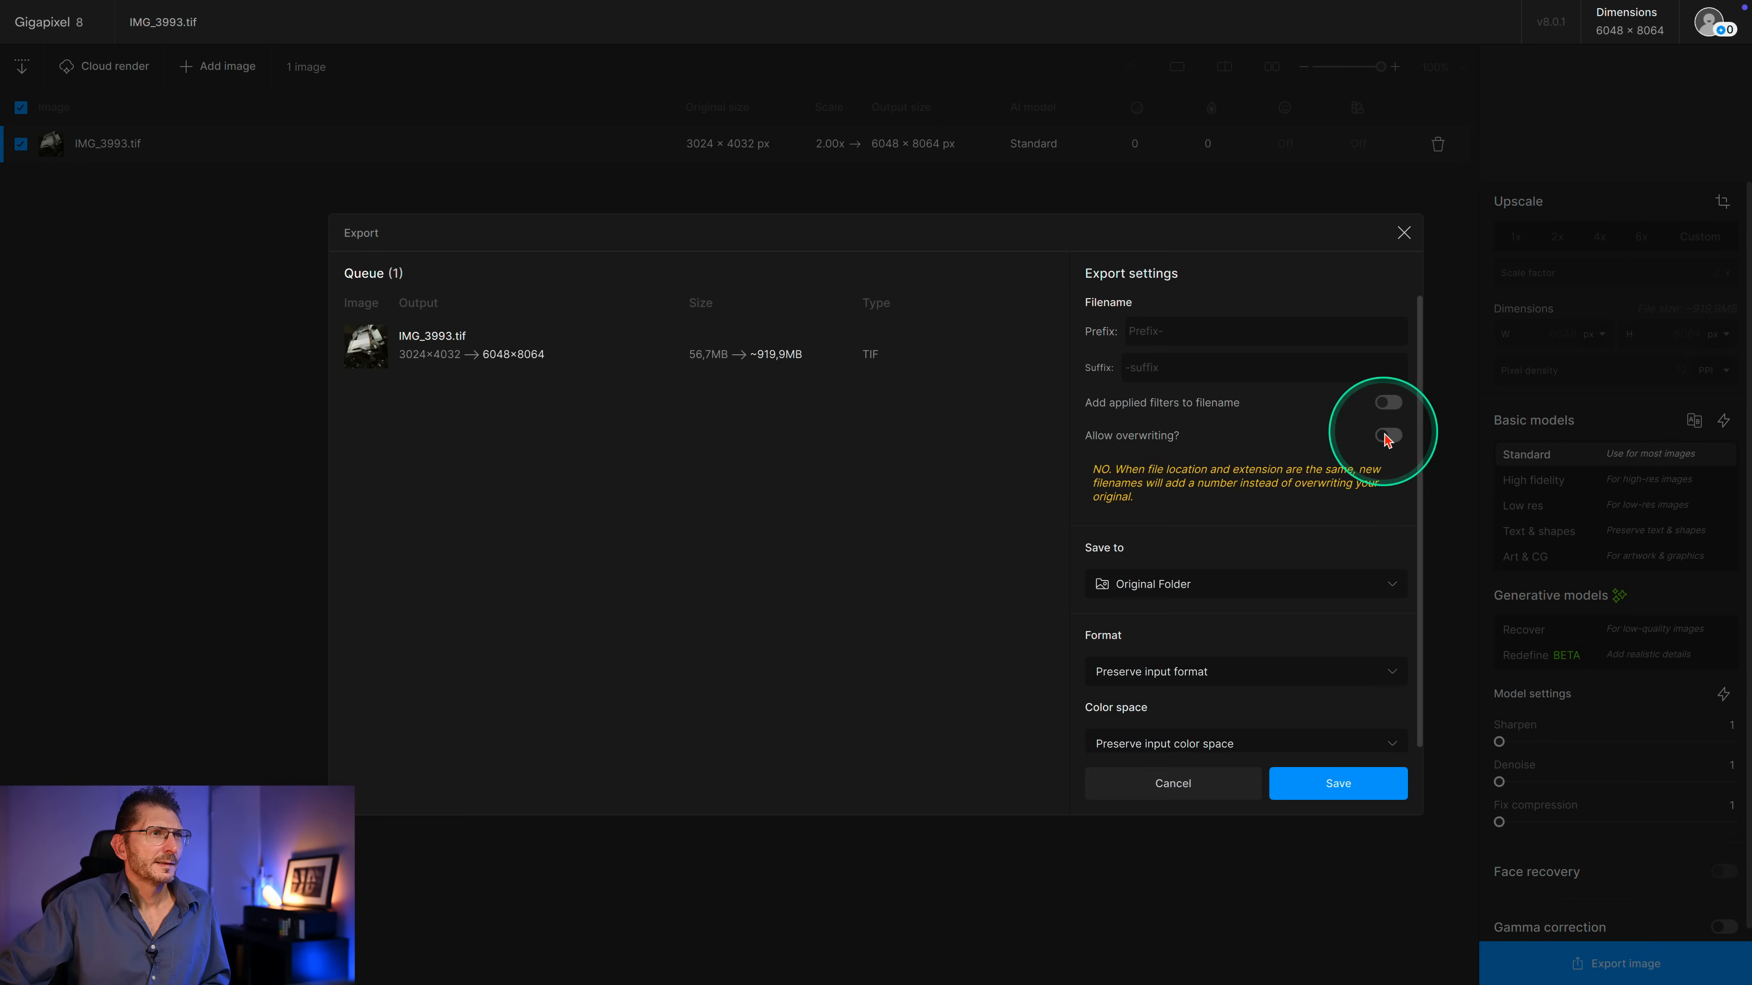
left_click(1388, 435)
left_click(1388, 435)
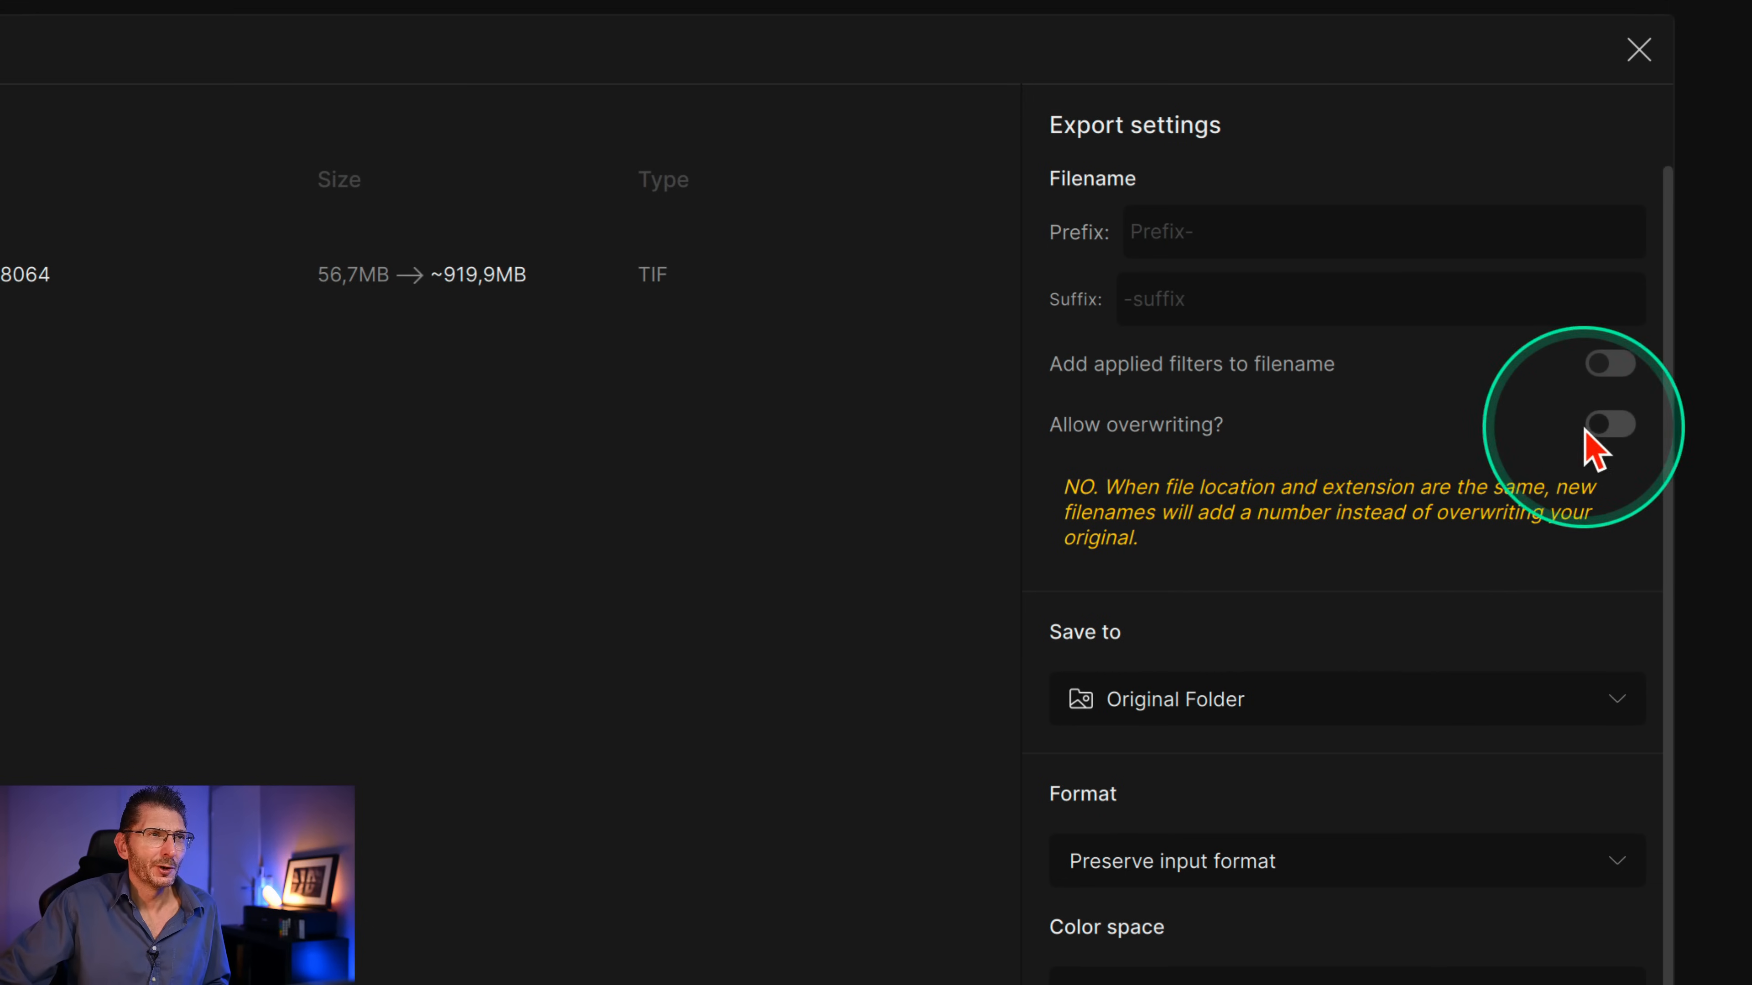
left_click(1601, 428)
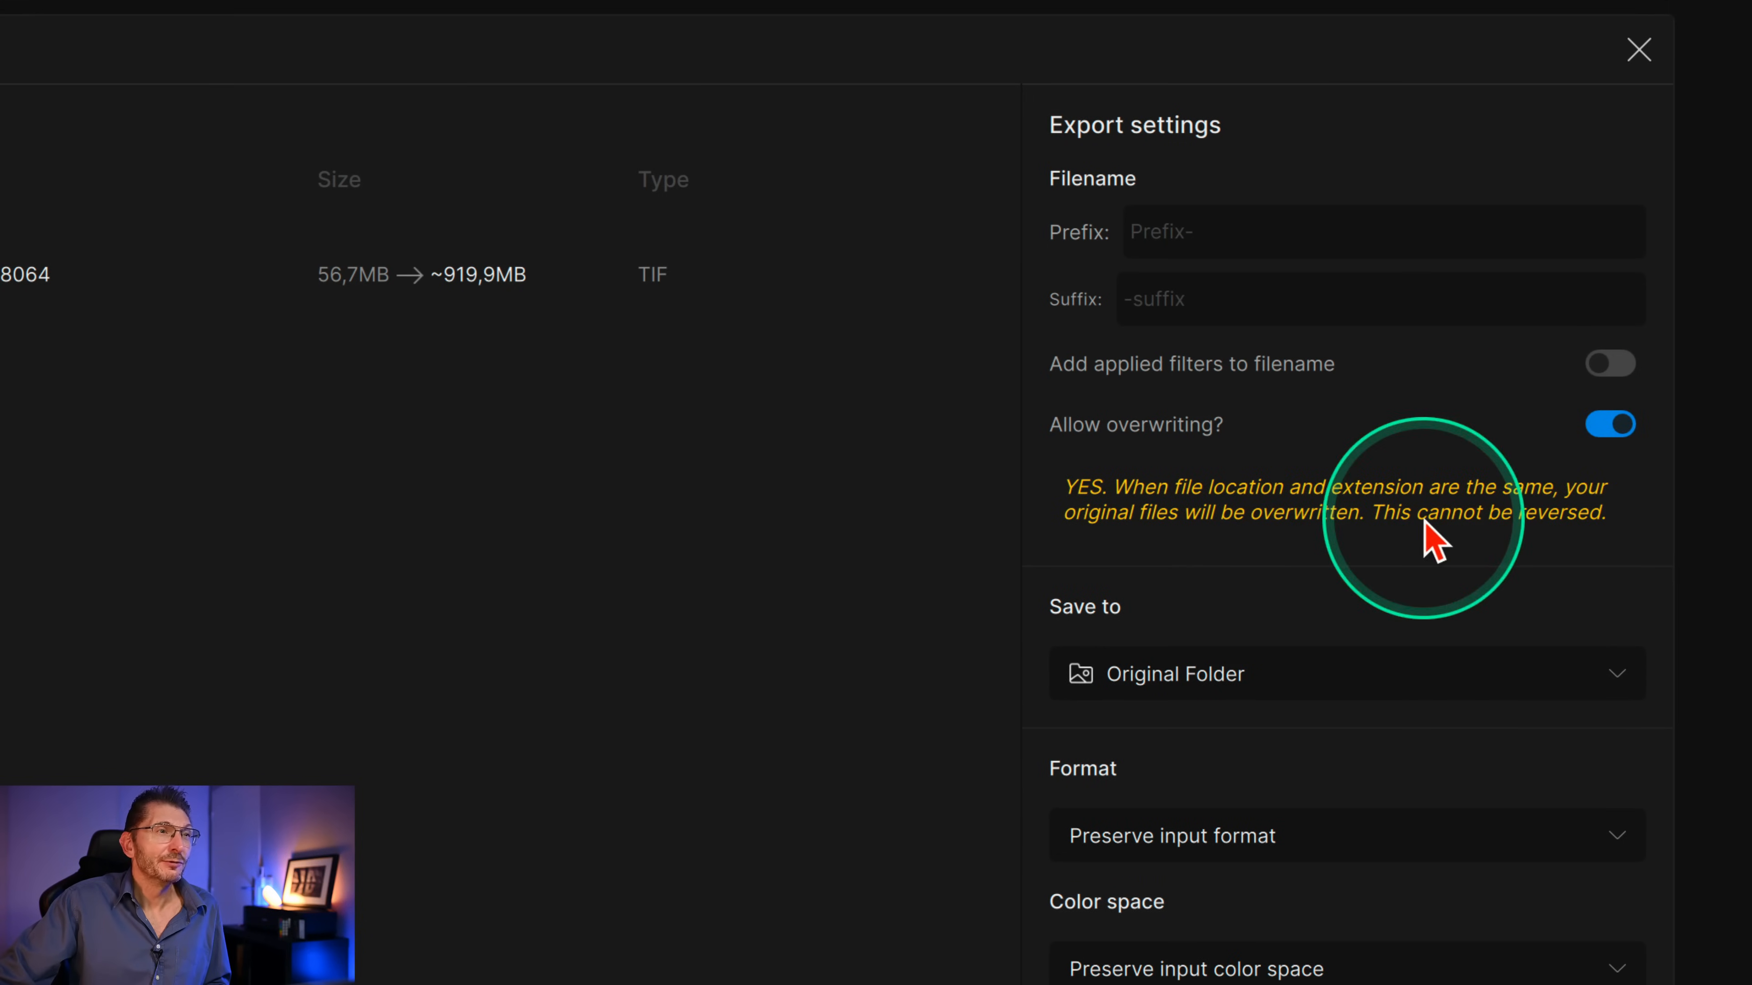
scroll(1441, 517, "down", 5)
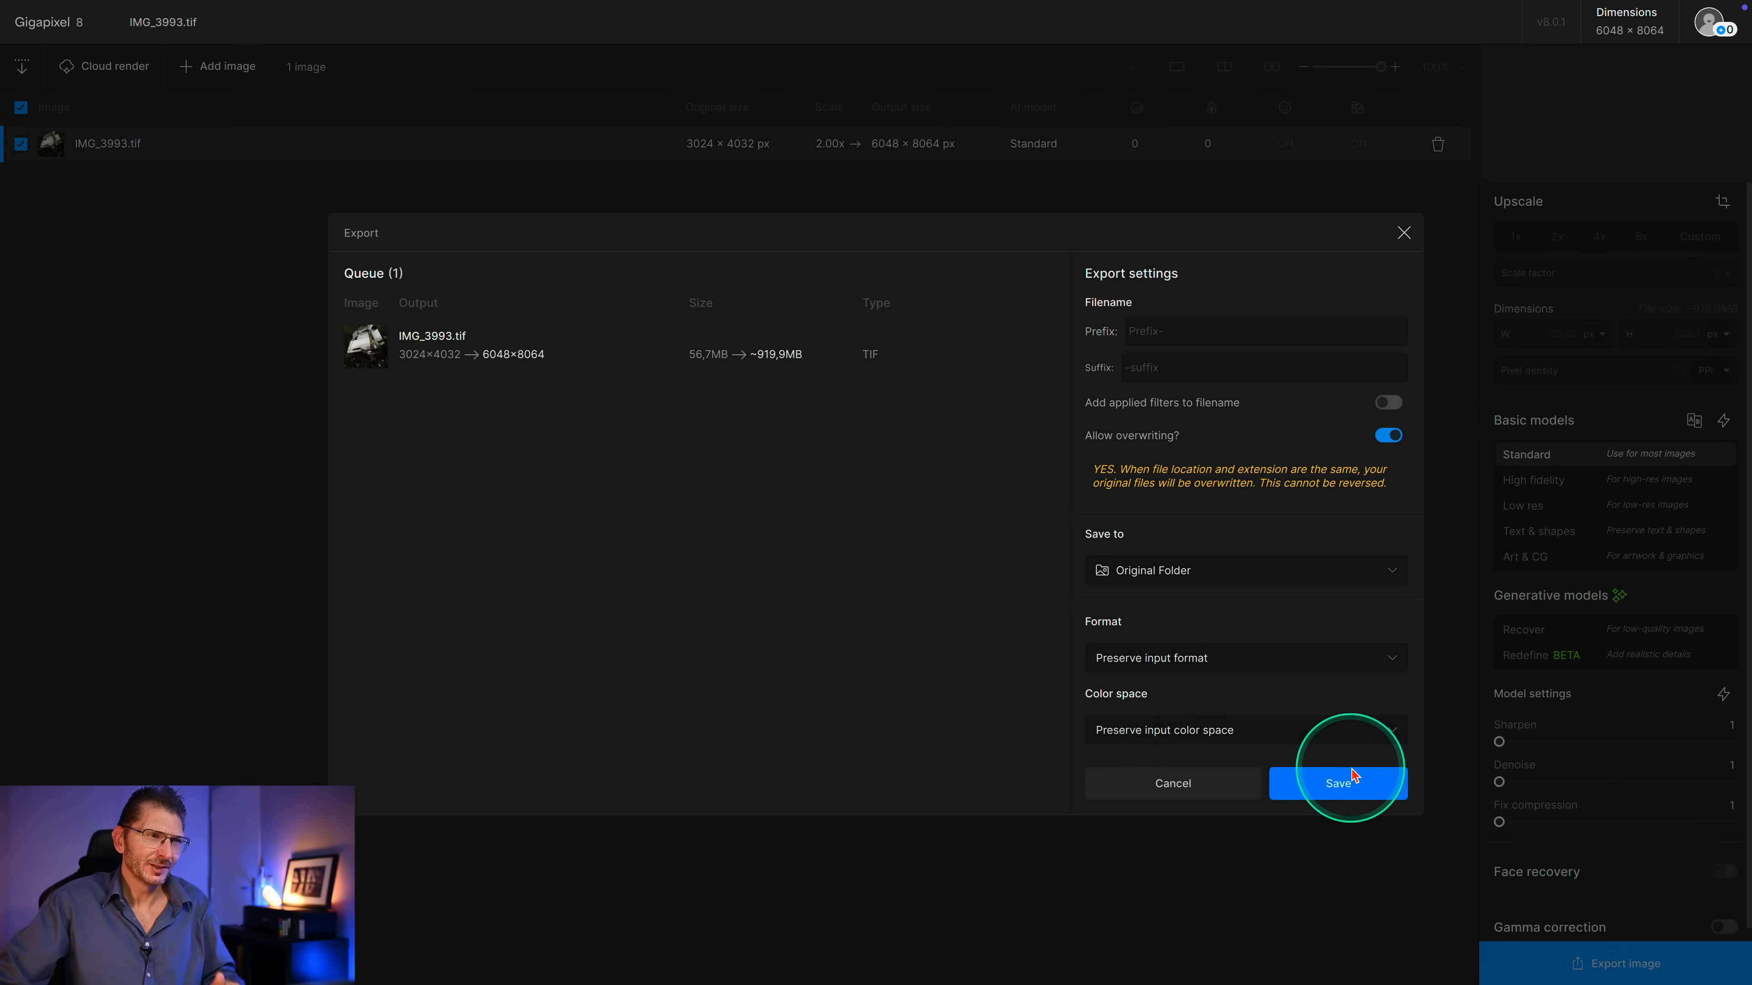
left_click(1333, 788)
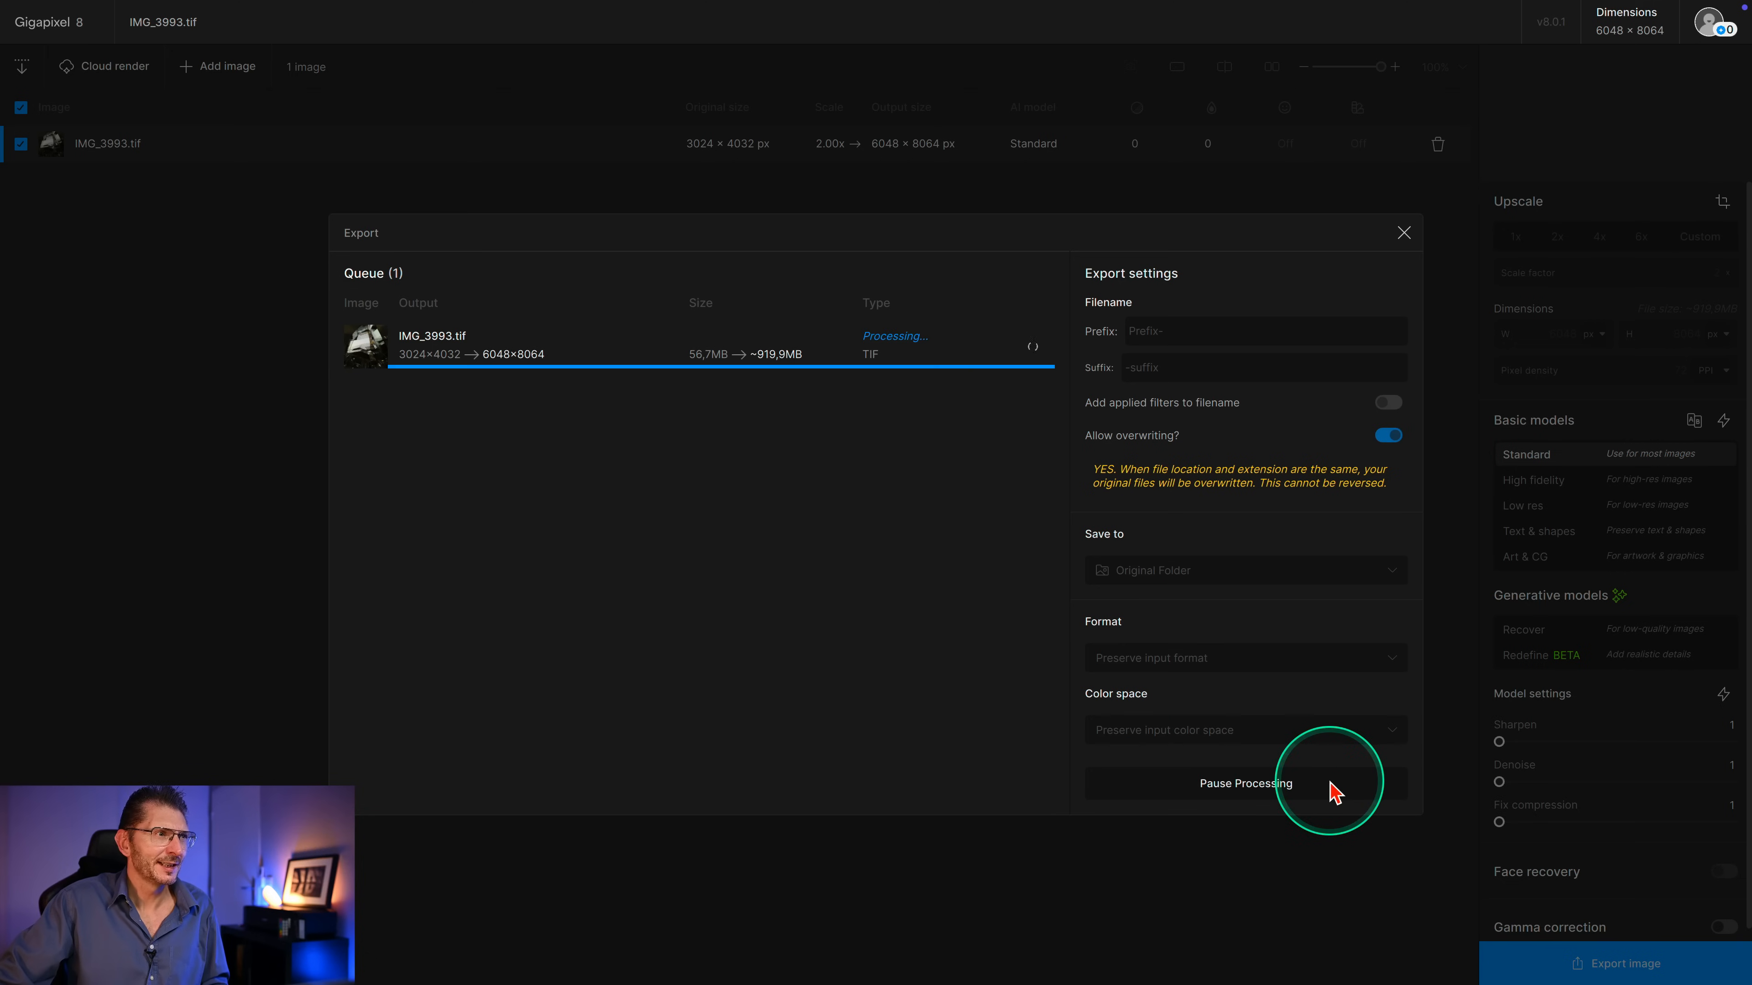
- Return to Lightroom, finish the external Topaz Gigapixel AI edit and select IMG_3992.tif in the Batiments album
key("super+Tab")
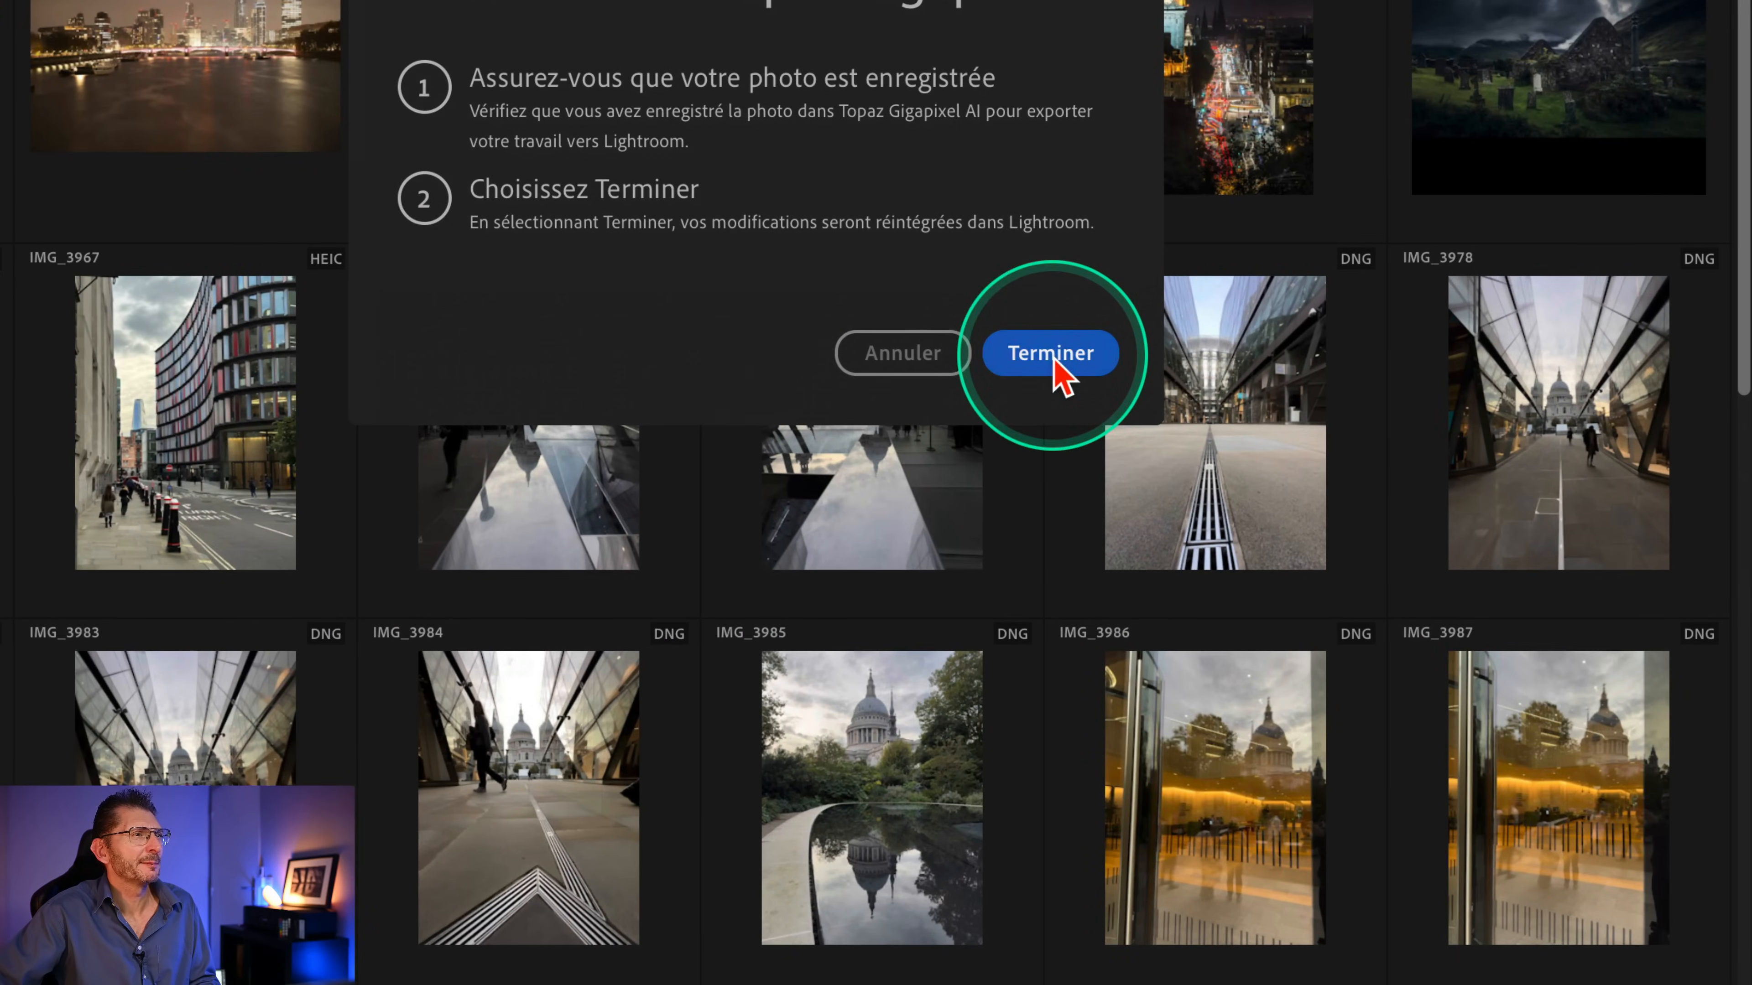
left_click(1059, 355)
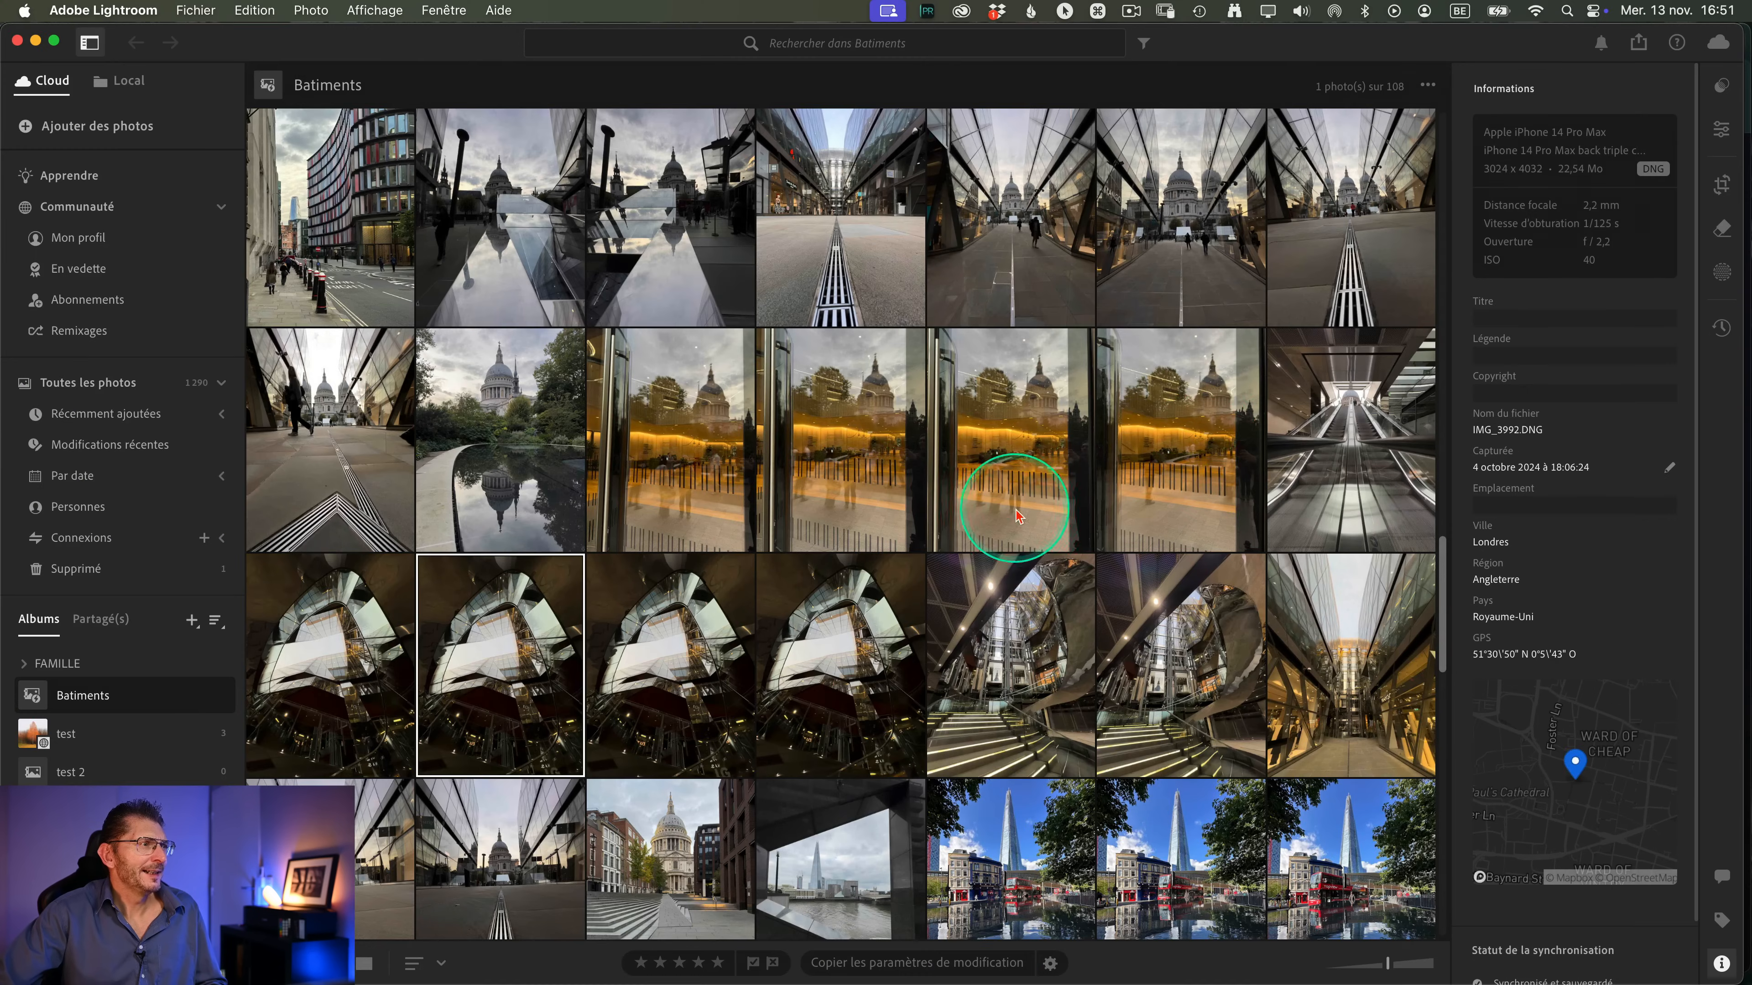
left_click(683, 717)
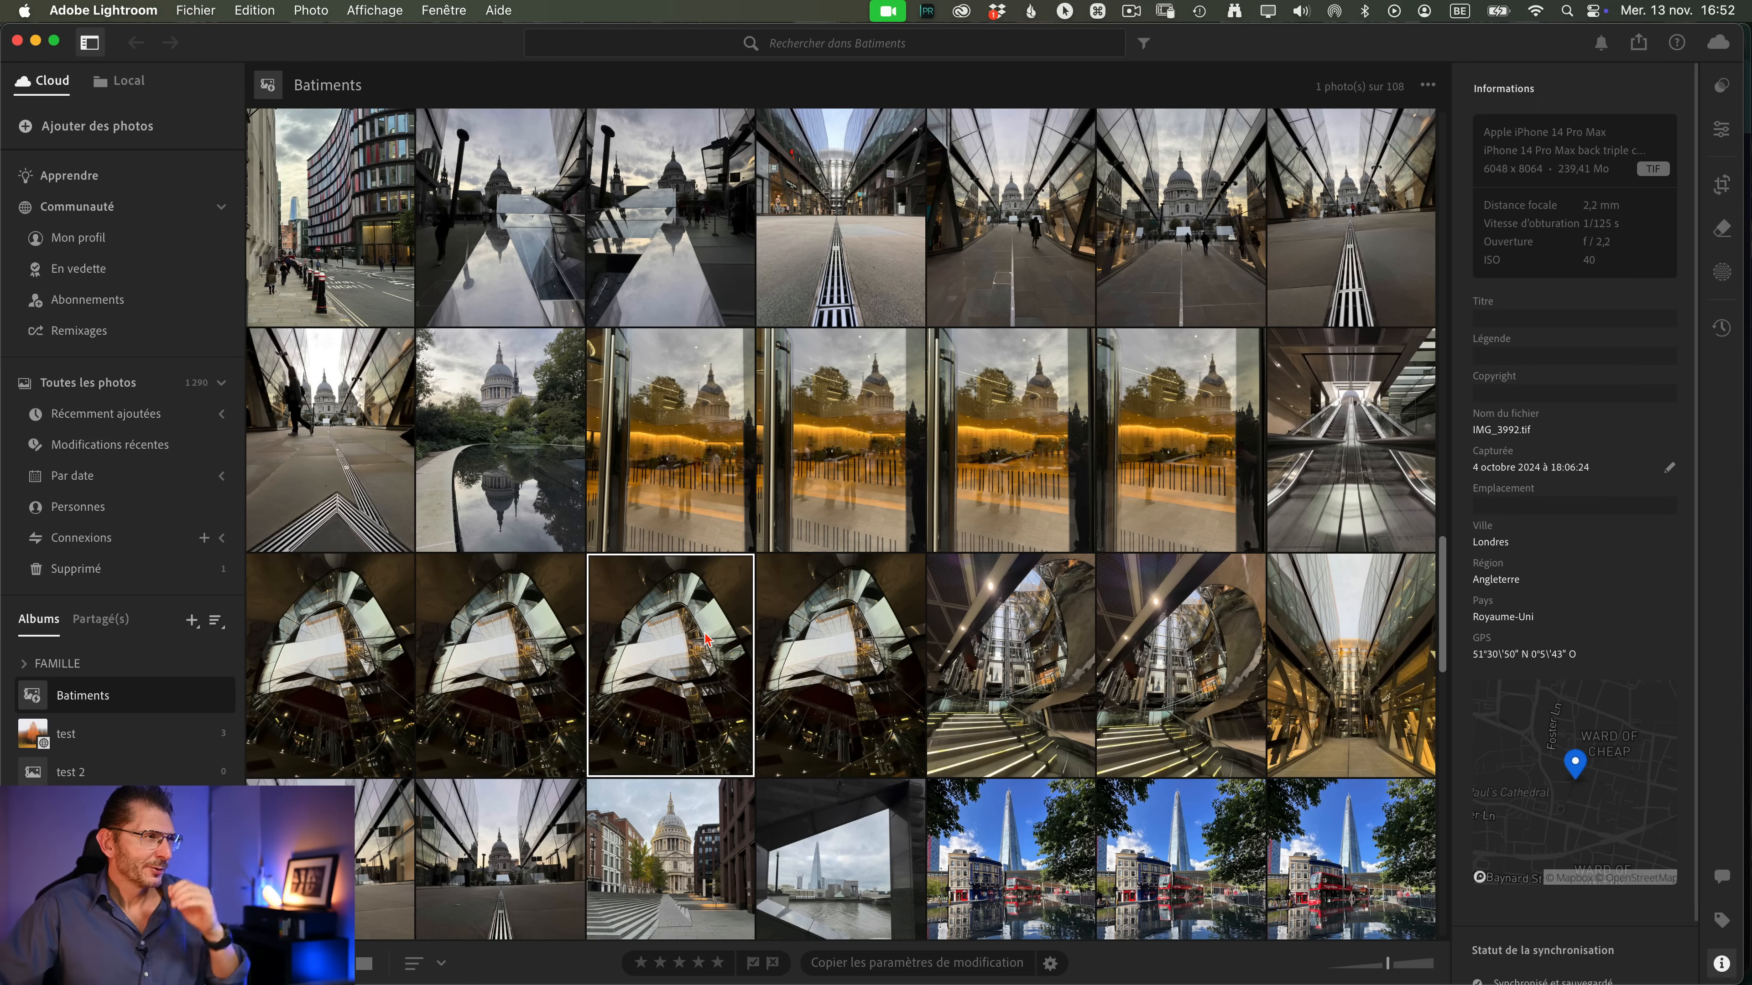
- Open the sunset bridge photo IMG_4629.DNG near the end of the Batiments album and inspect the bridge at 100%
scroll(766, 587, "down", 10)
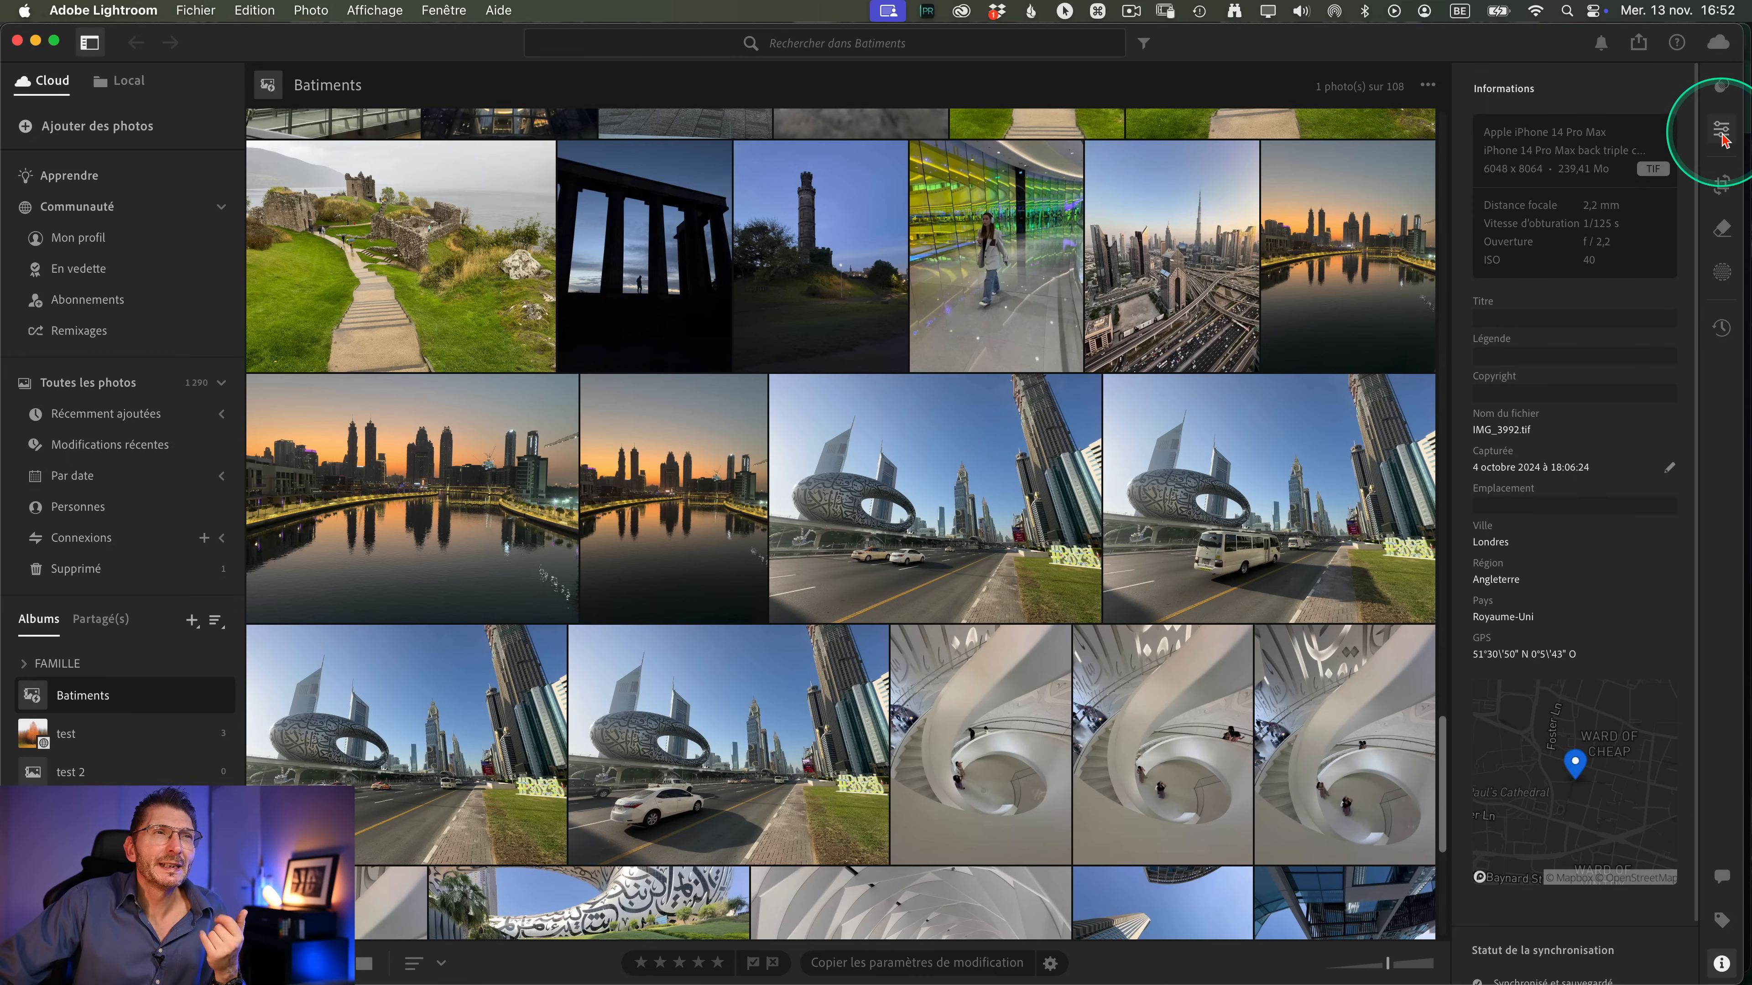
scroll(1106, 521, "down", 8)
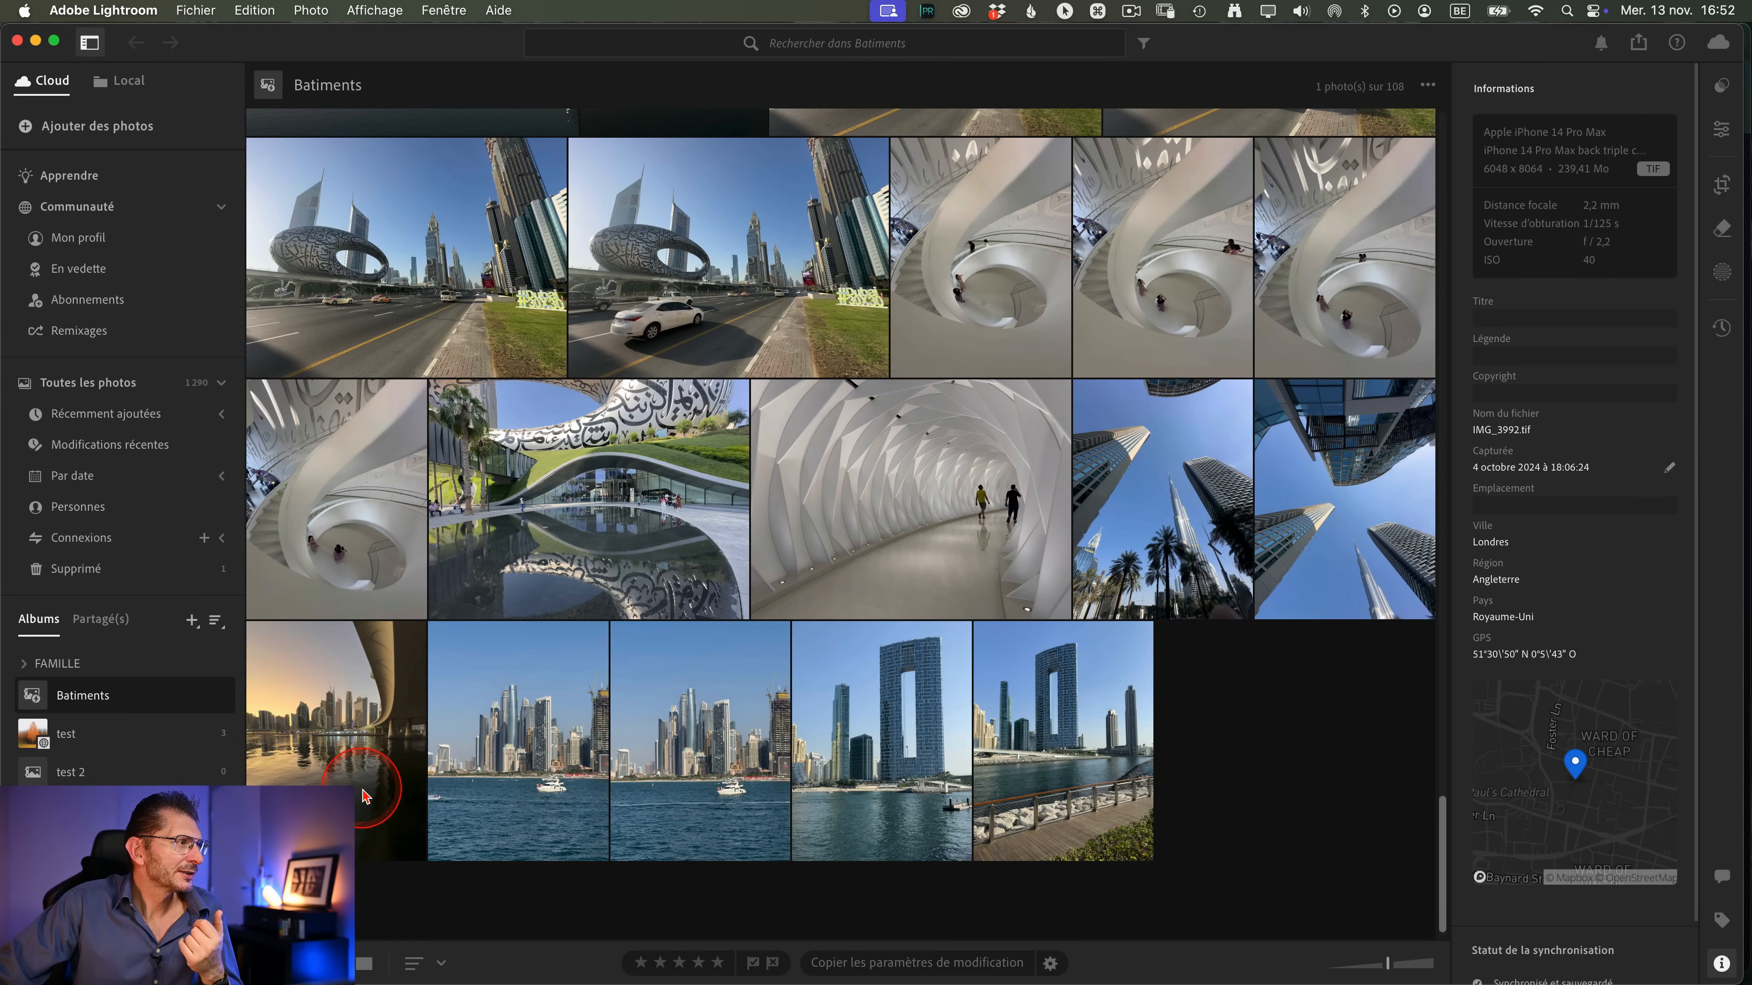
double_click(399, 799)
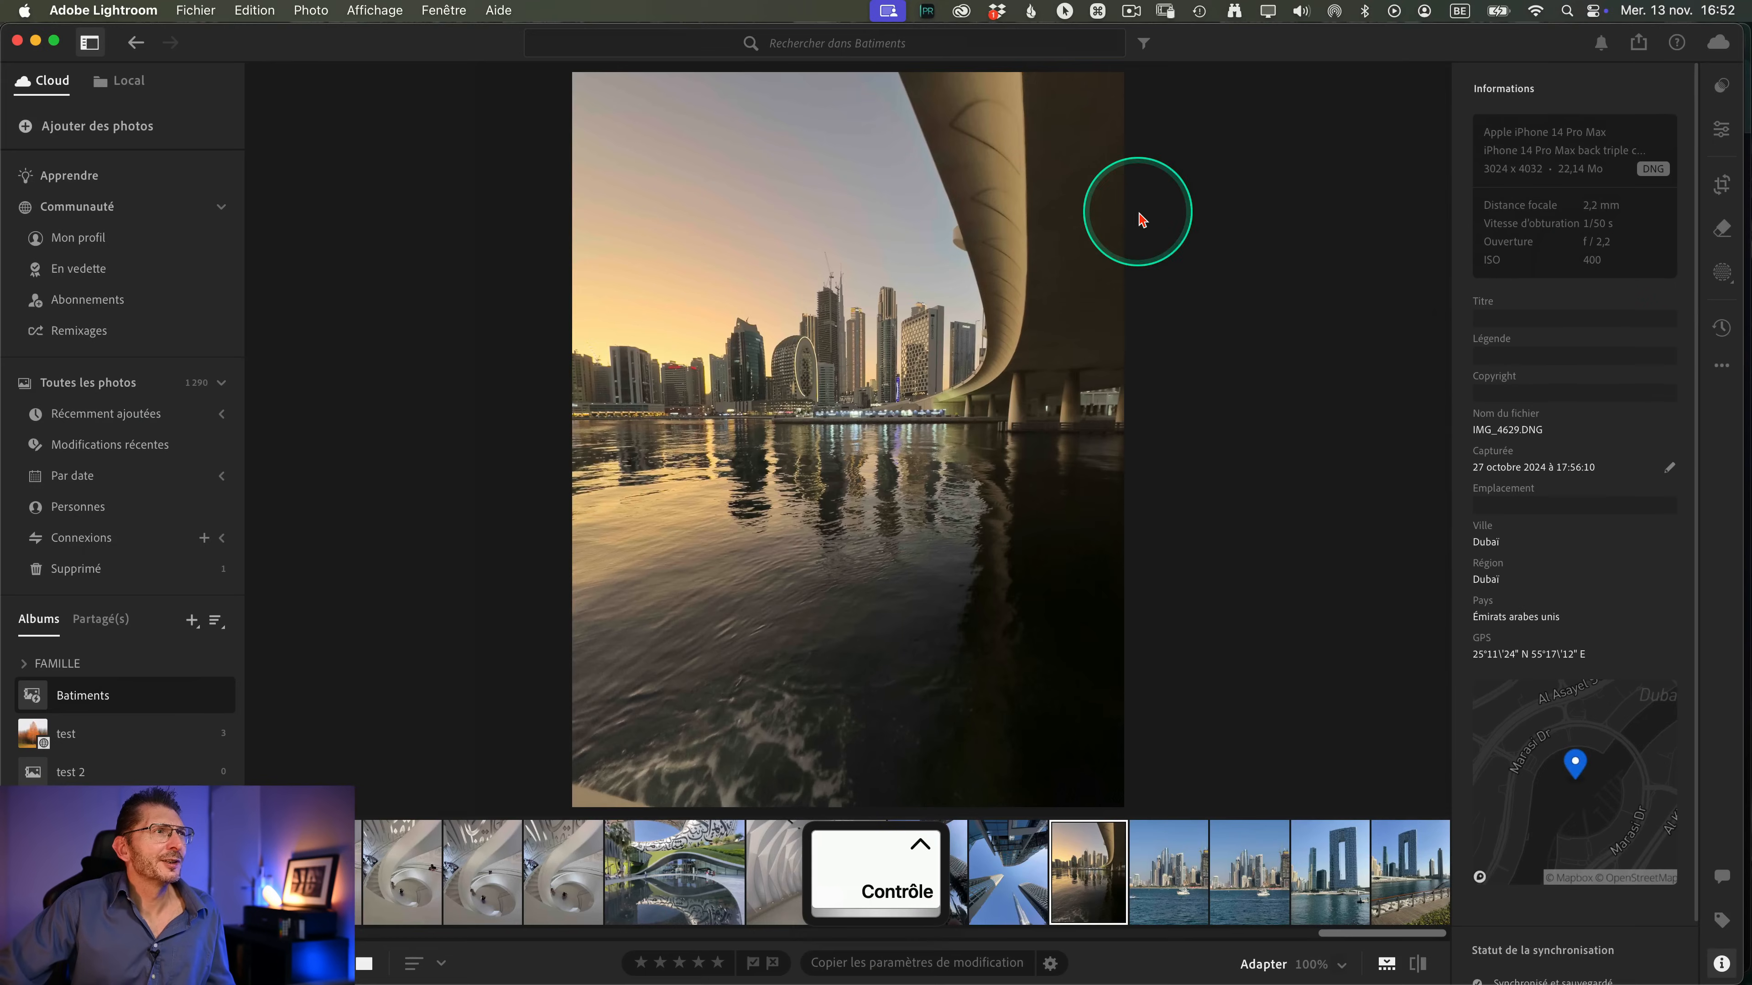
left_click(875, 199)
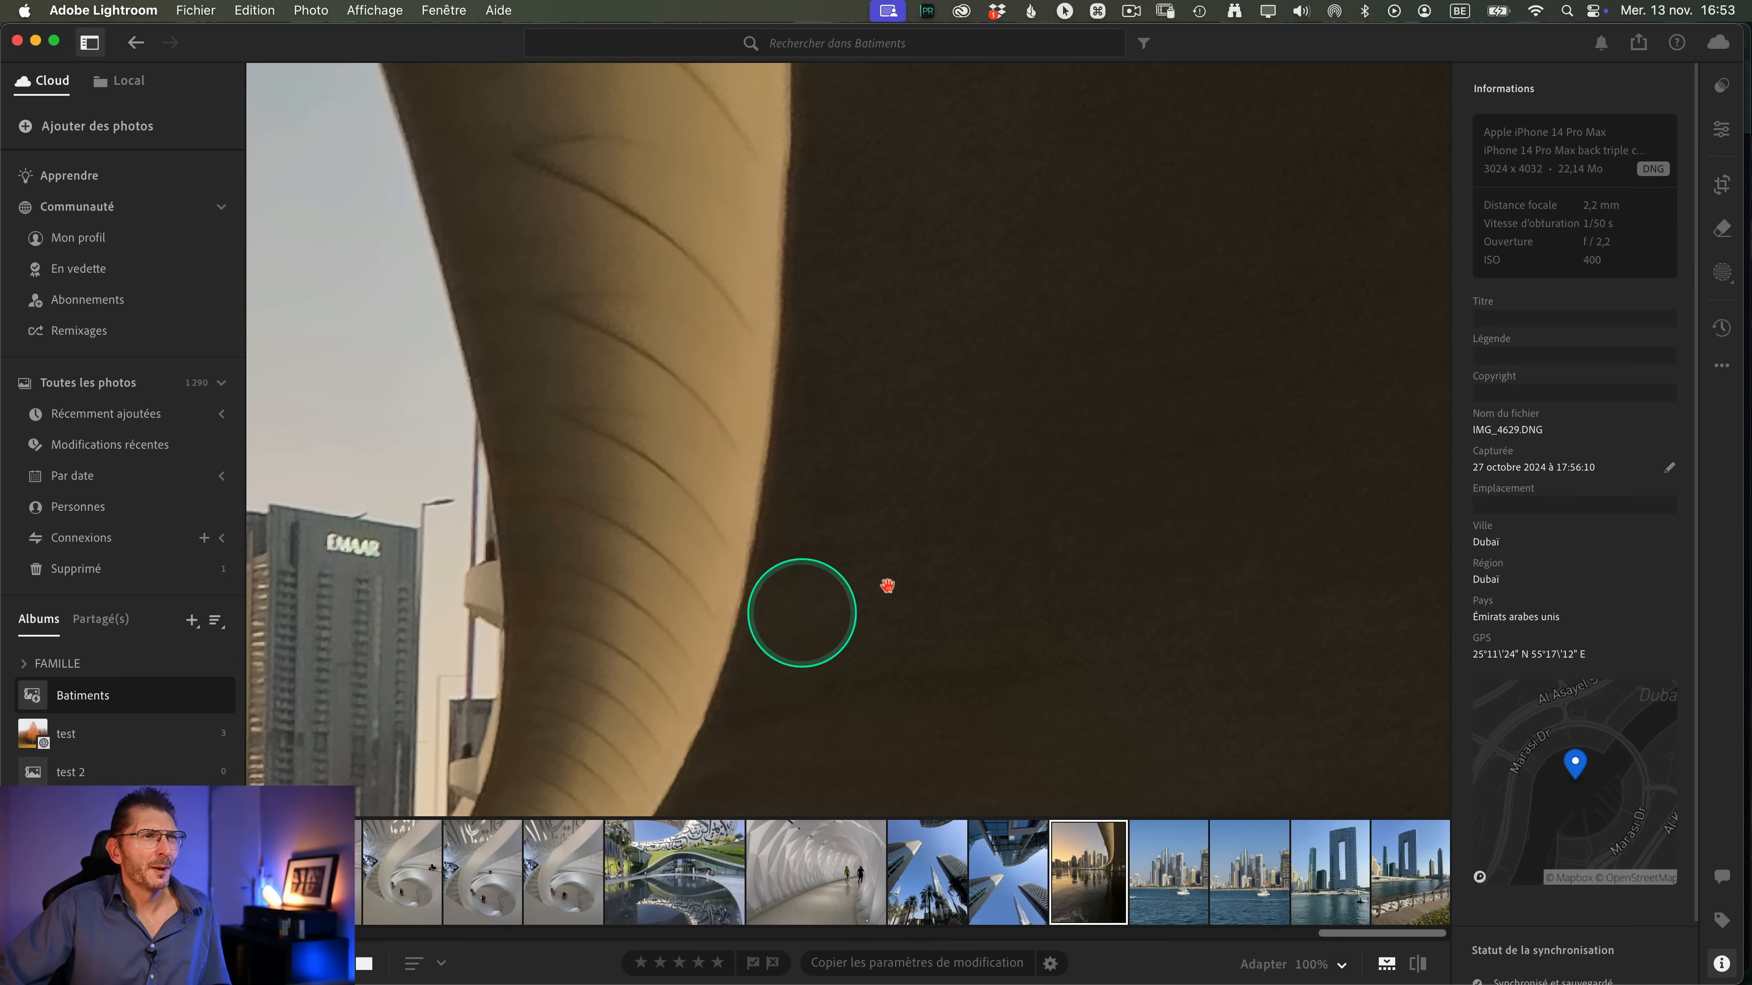
- Preview AI noise reduction on the bridge, generate the enhanced DNG at amount 50 with a stack, and fit the photo in view
left_click(1721, 129)
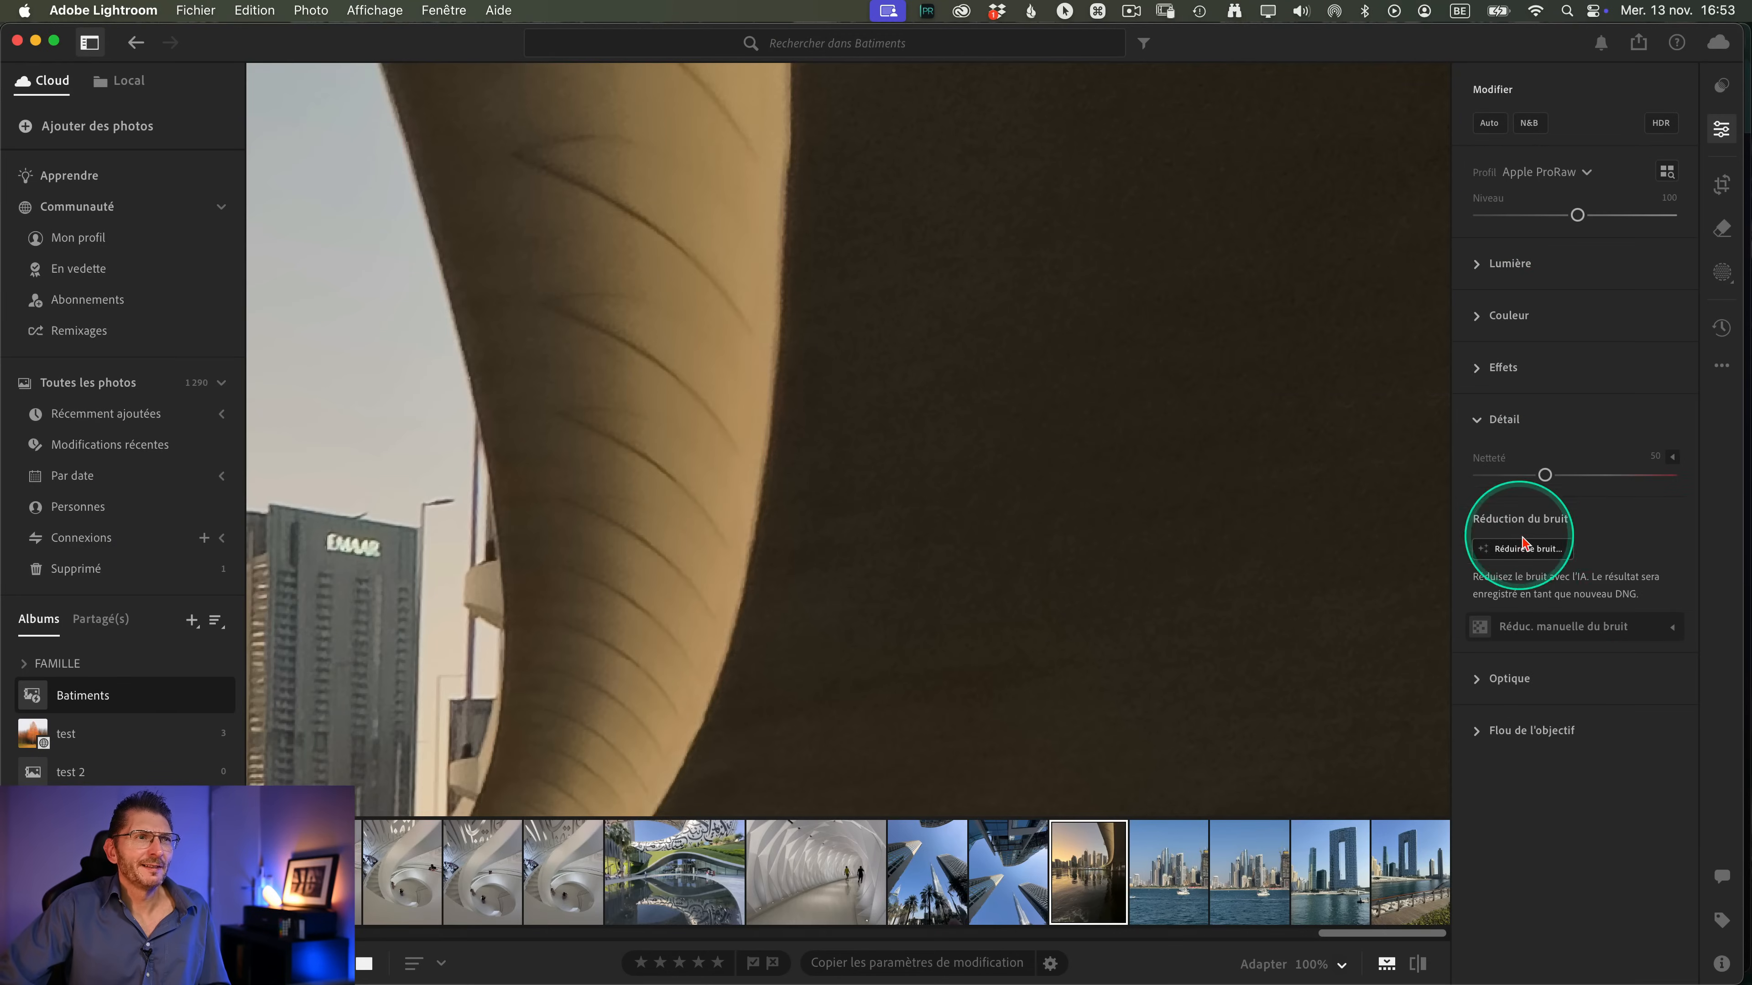
key("ctrl")
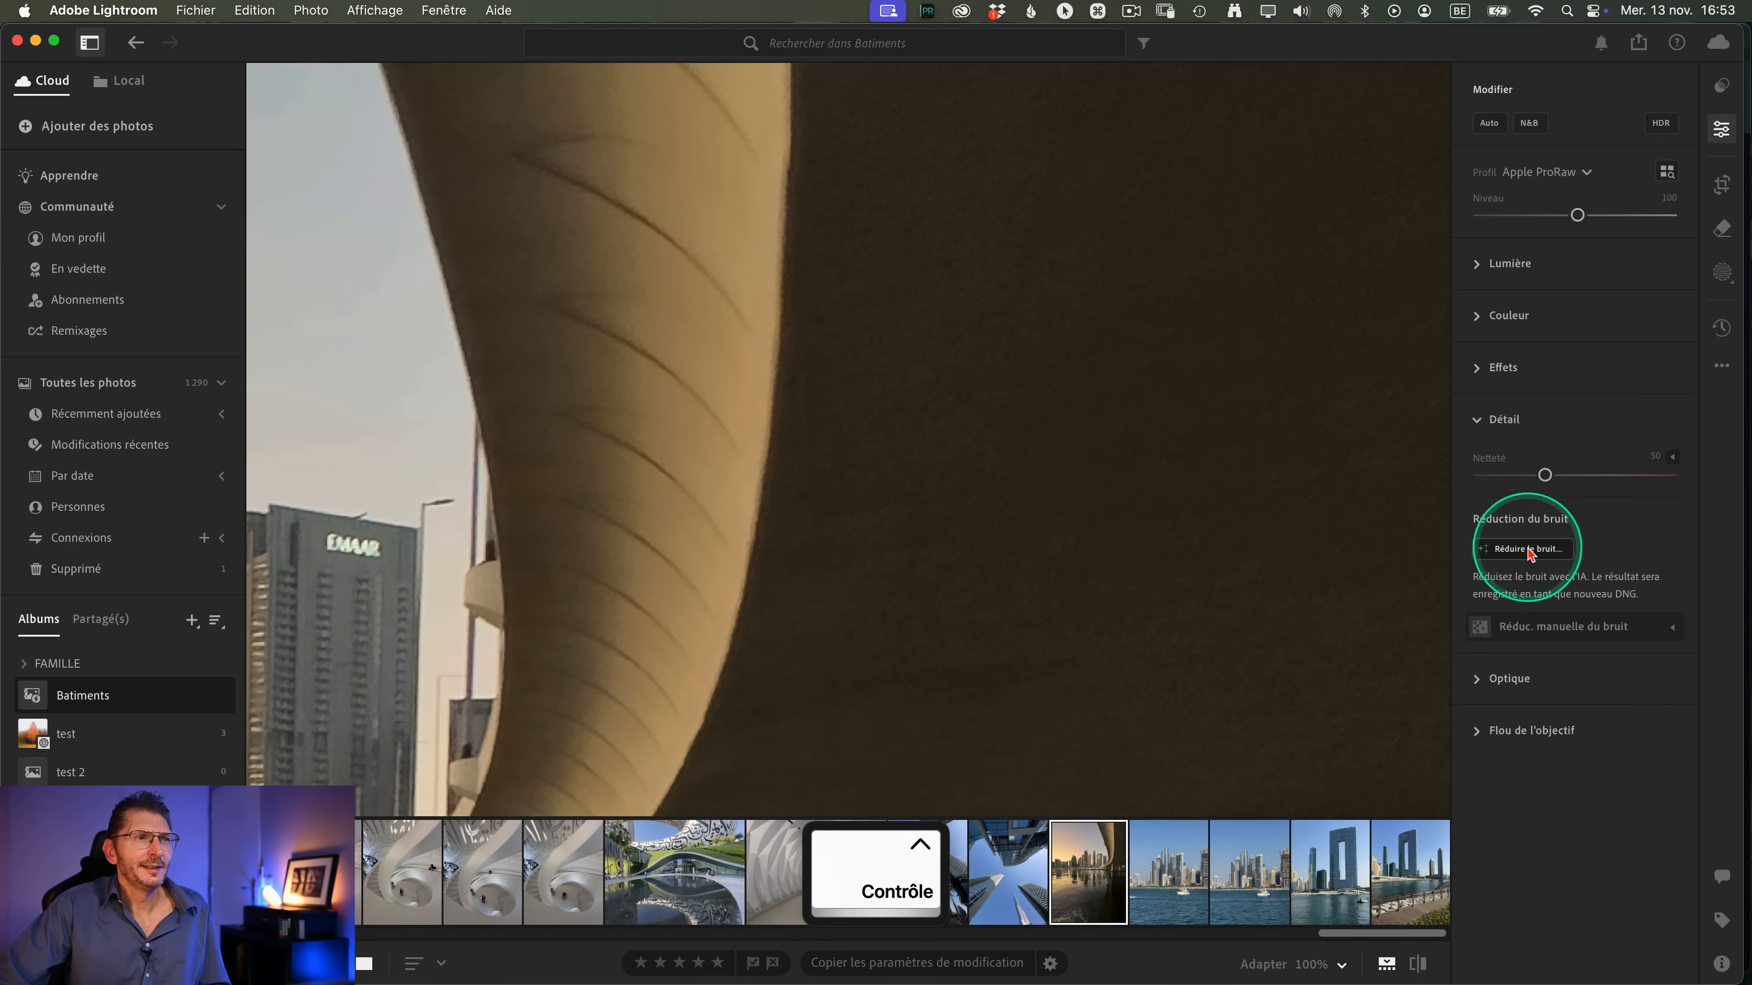
left_click(1528, 552)
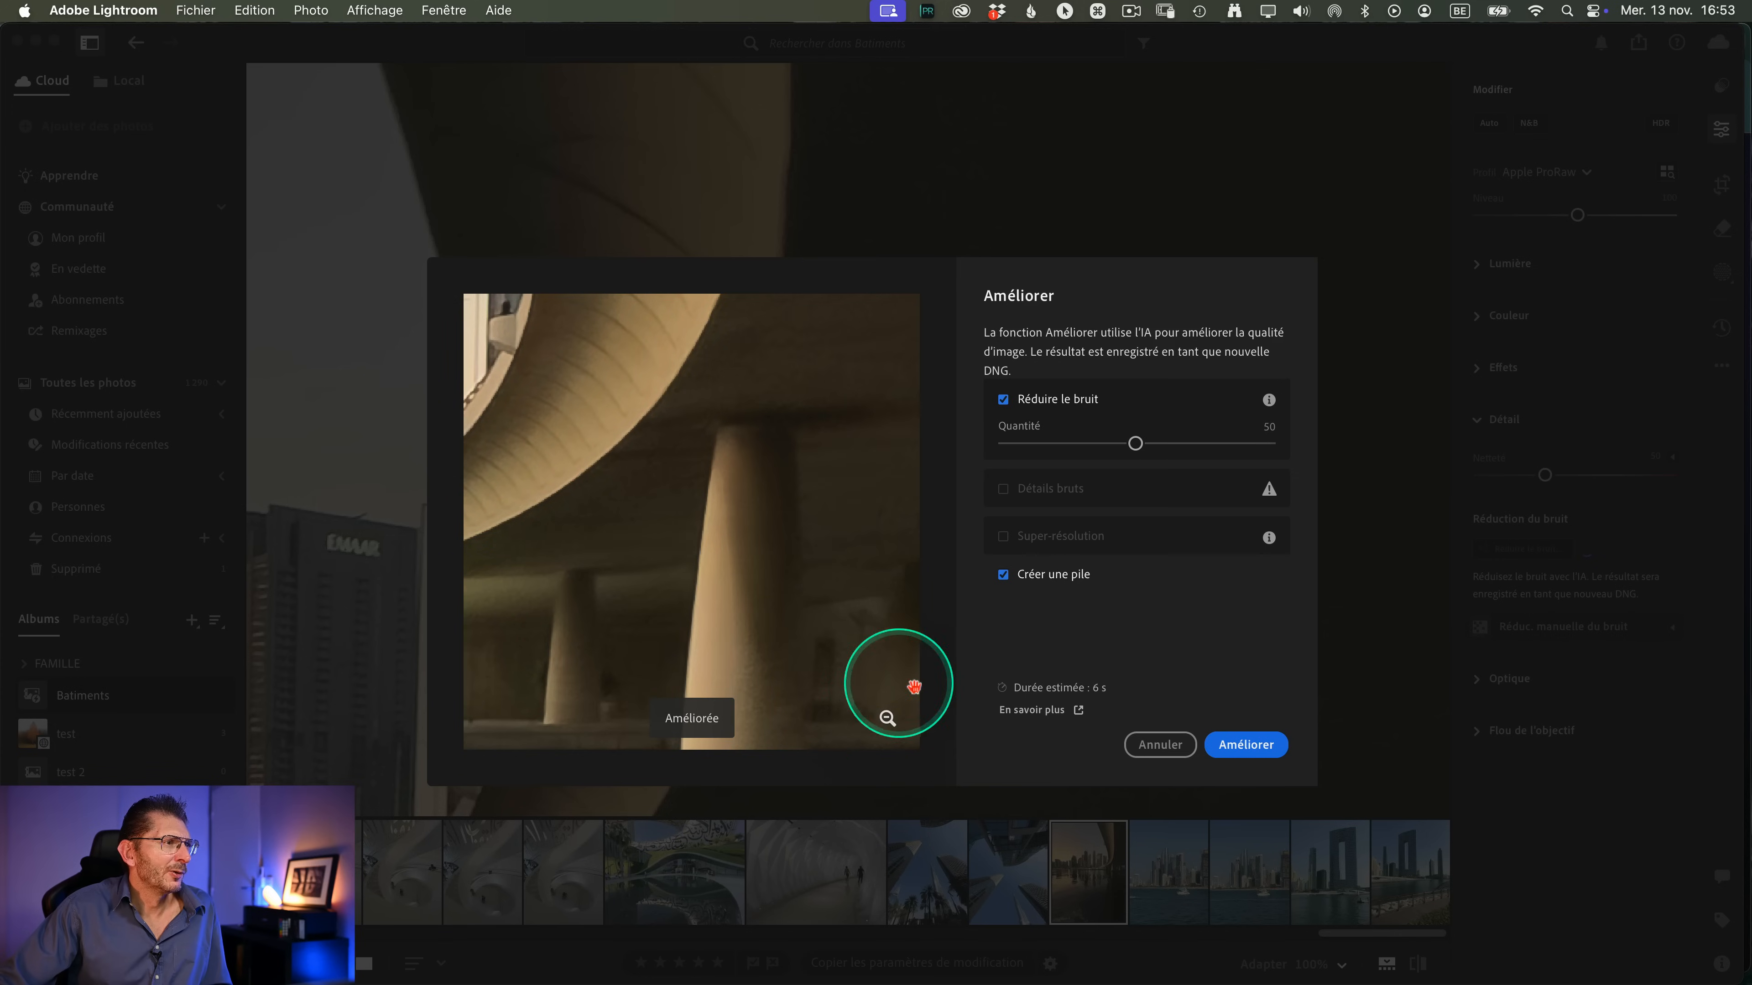
left_click_drag(914, 686, 743, 475)
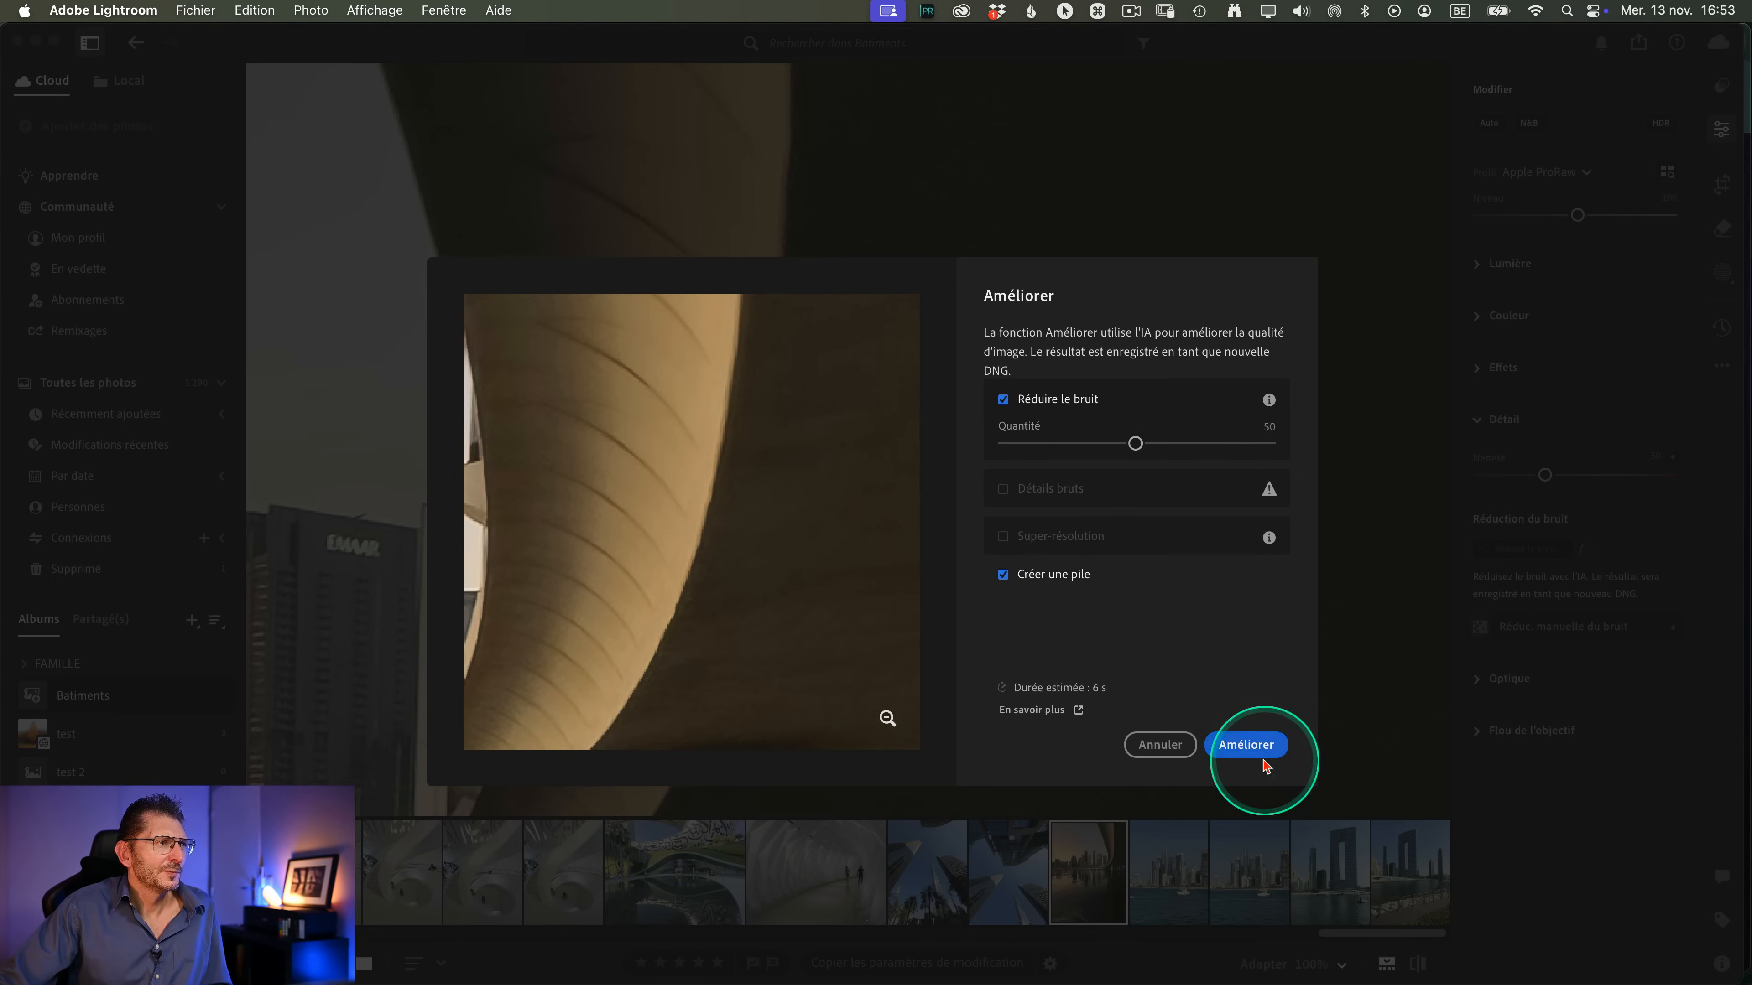
left_click(1241, 748)
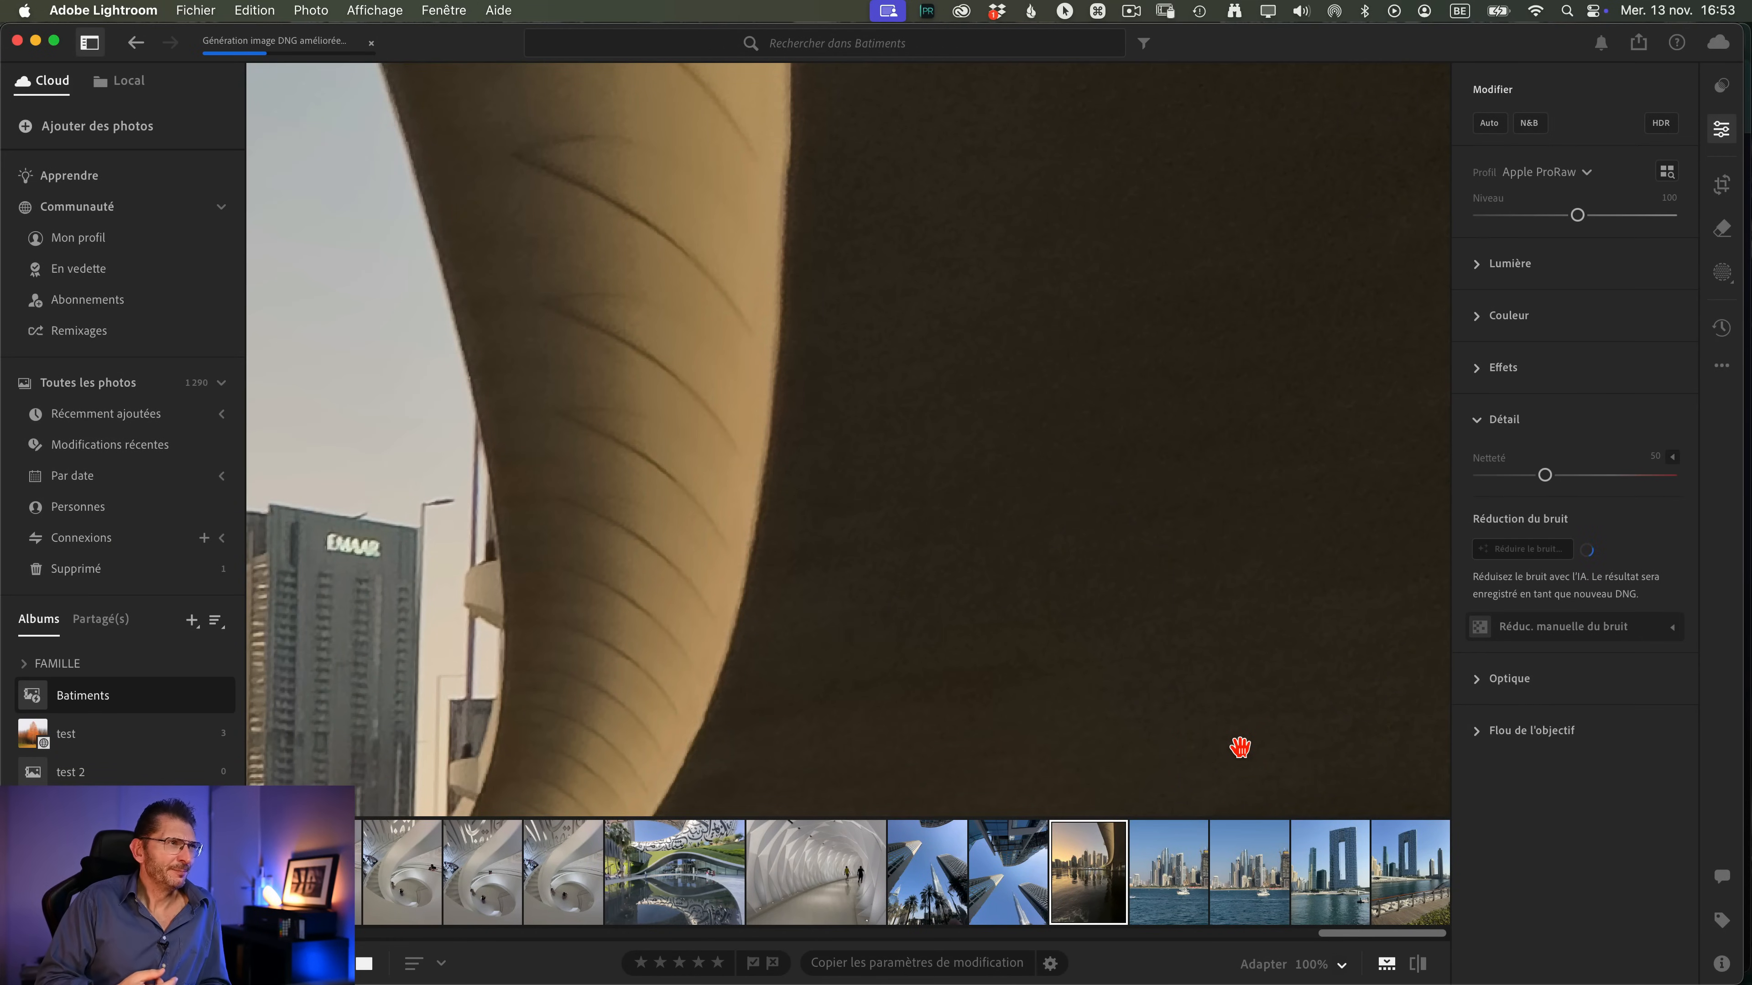
left_click(1064, 609)
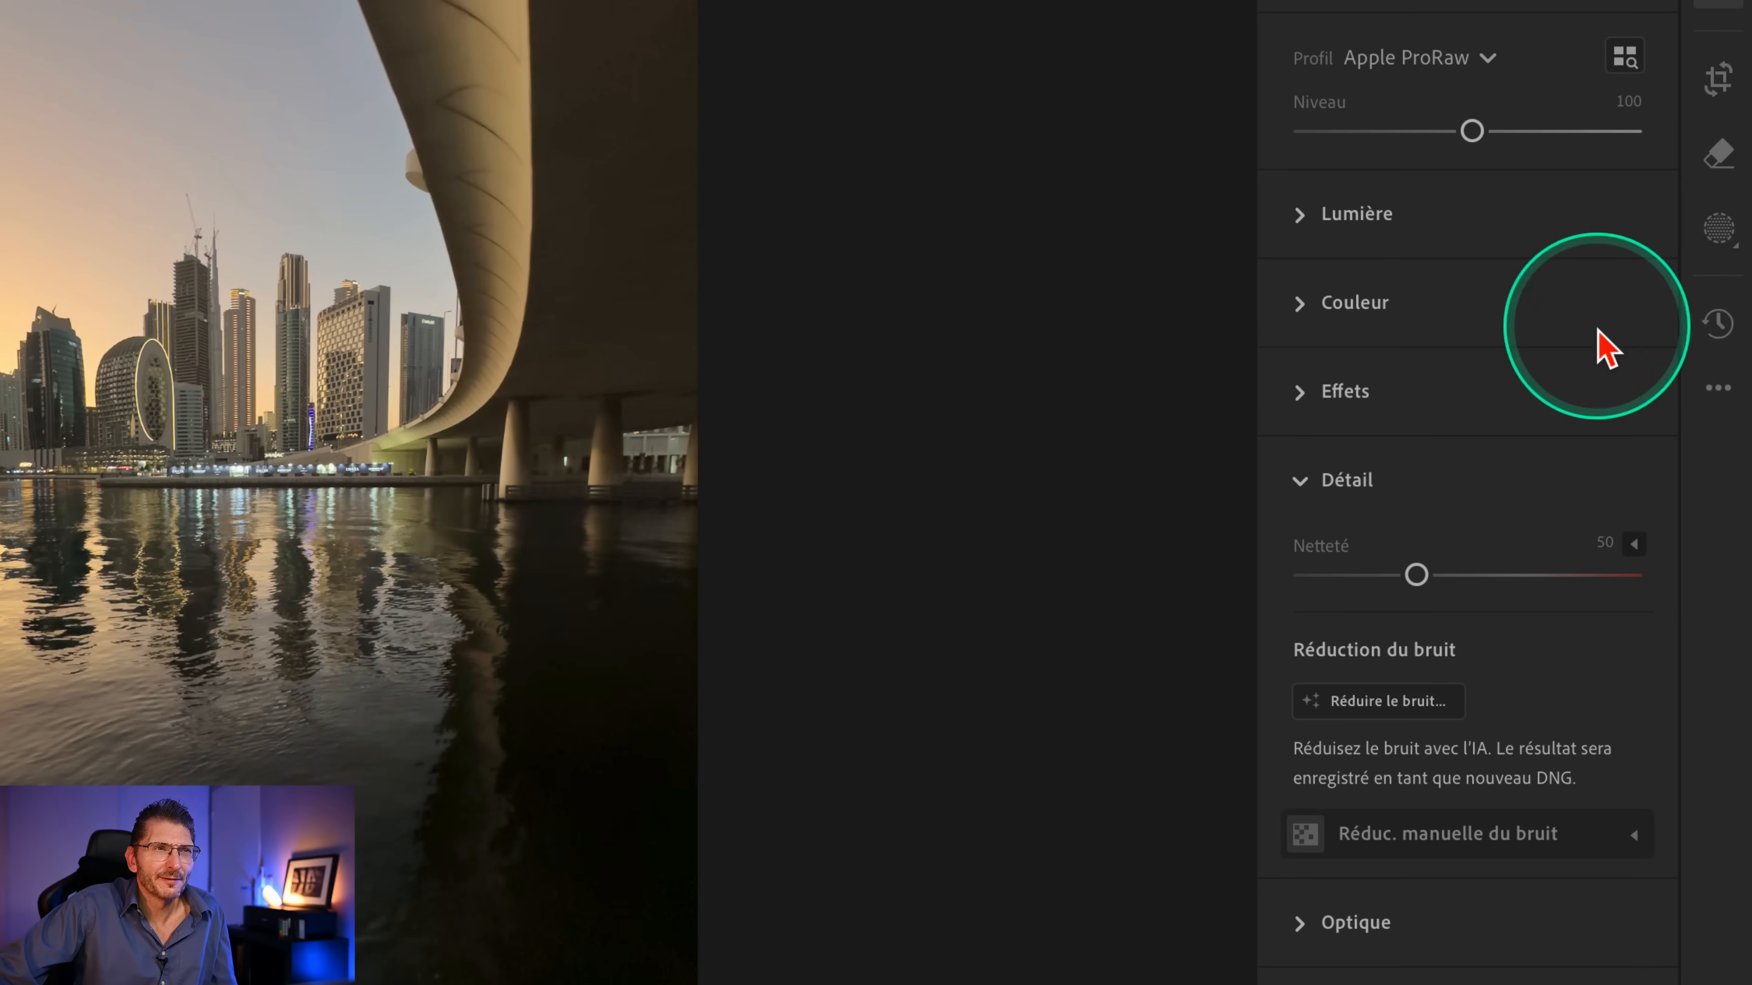
- Display the AI-recommended community presets for the bridge photo and try the warm orange-purple sunset look
left_click(1722, 334)
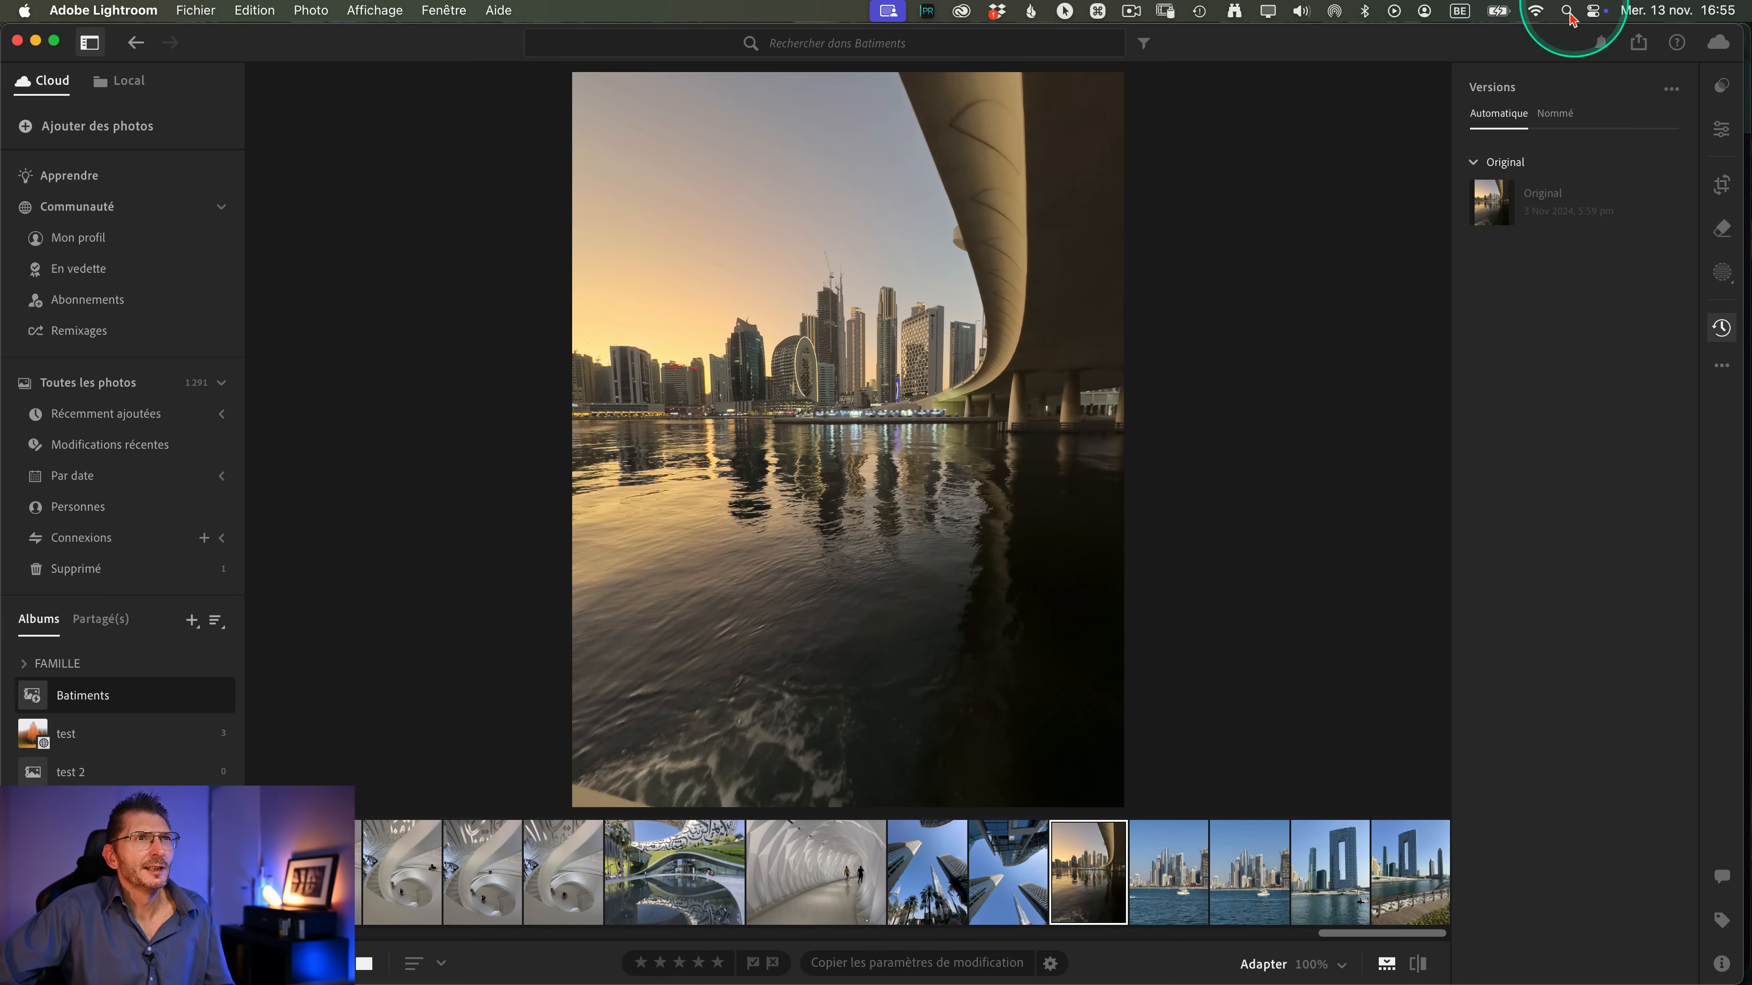
left_click(1722, 130)
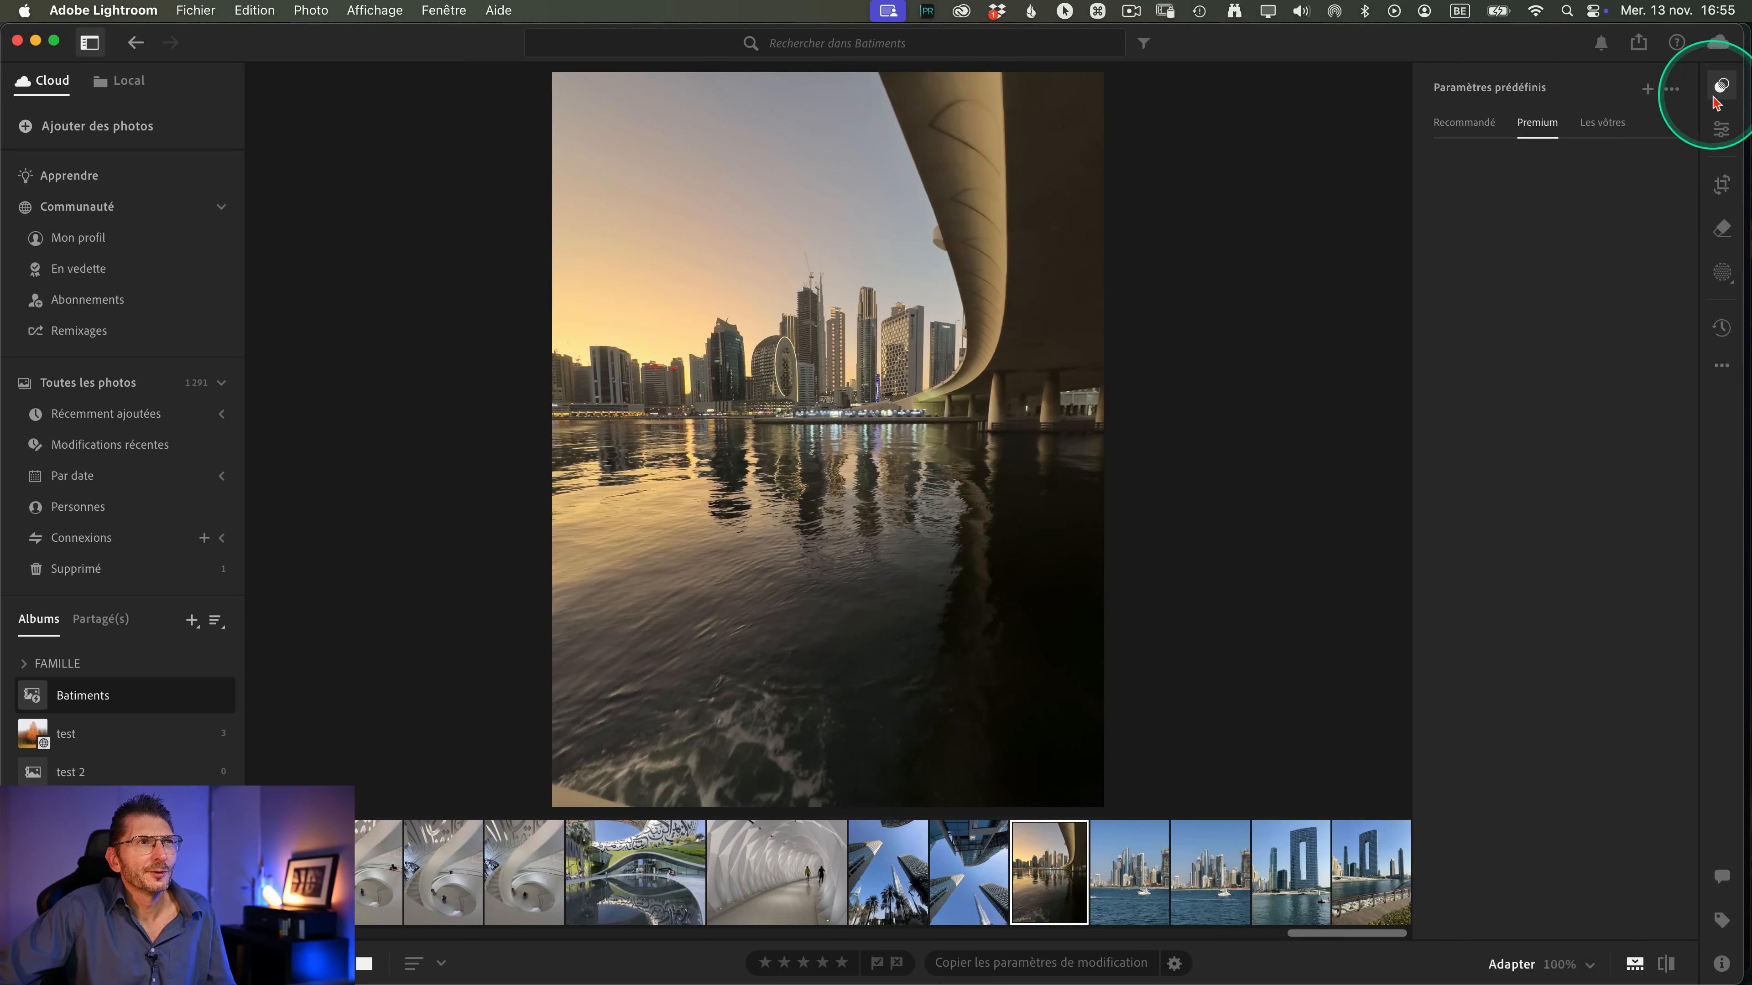
left_click(1463, 123)
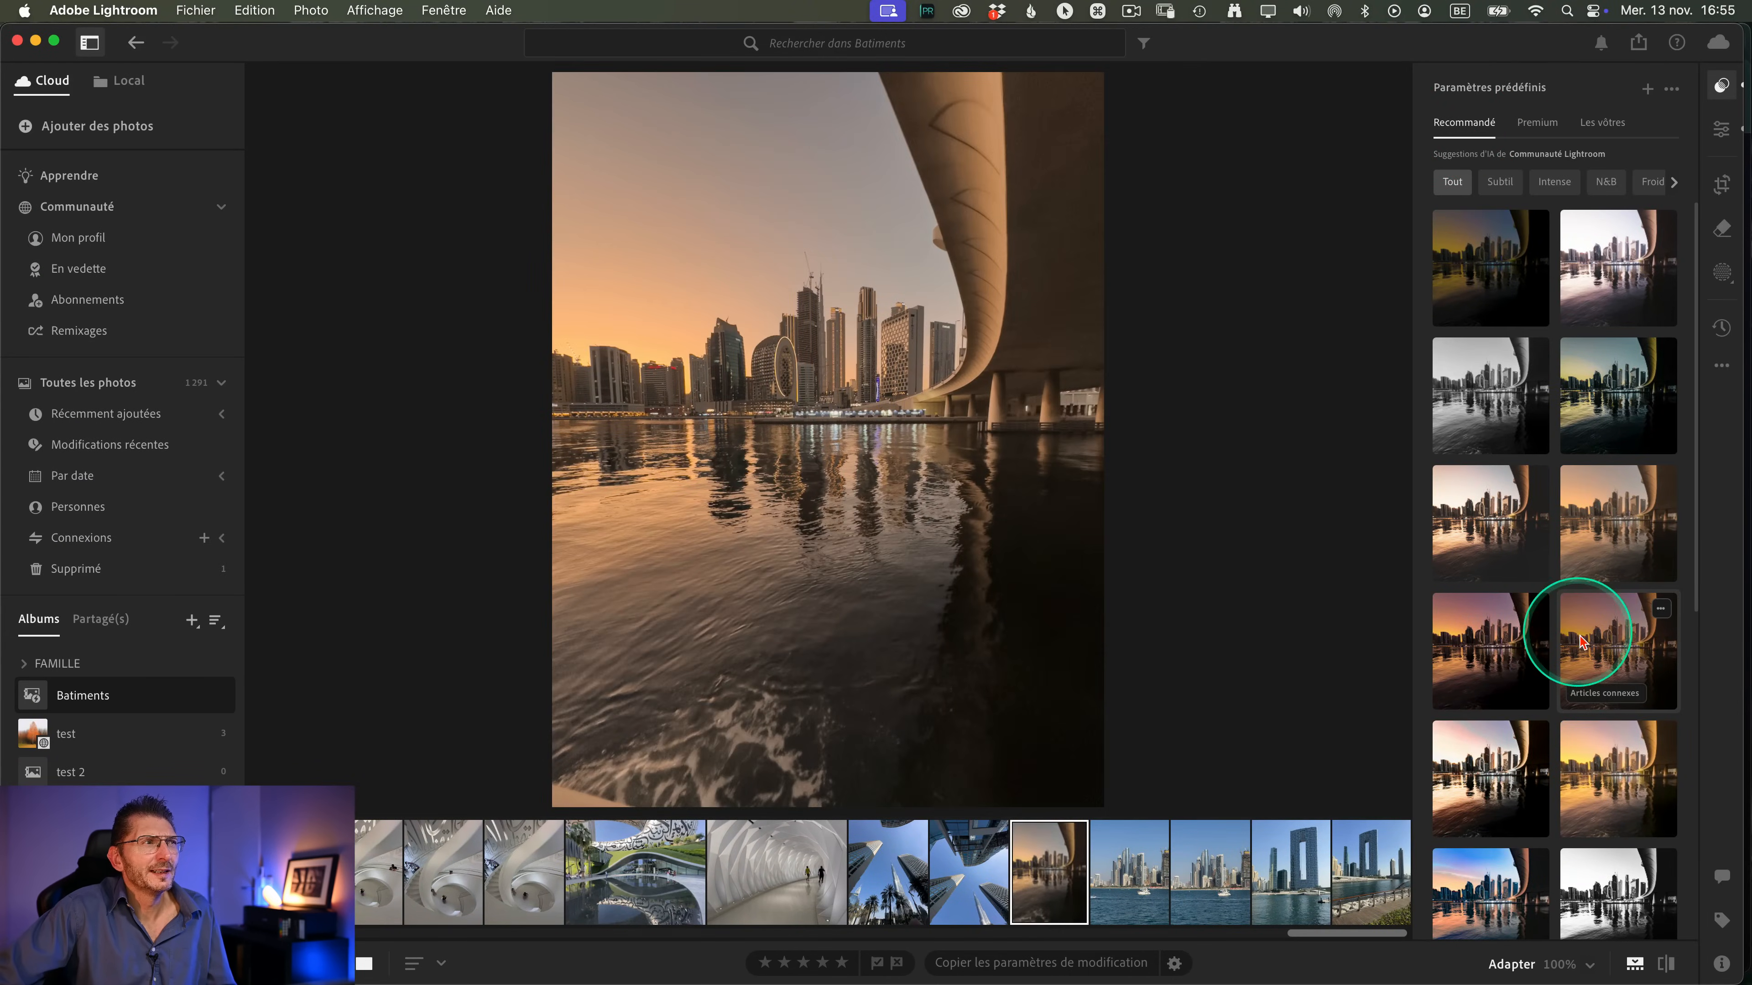
left_click(1566, 650)
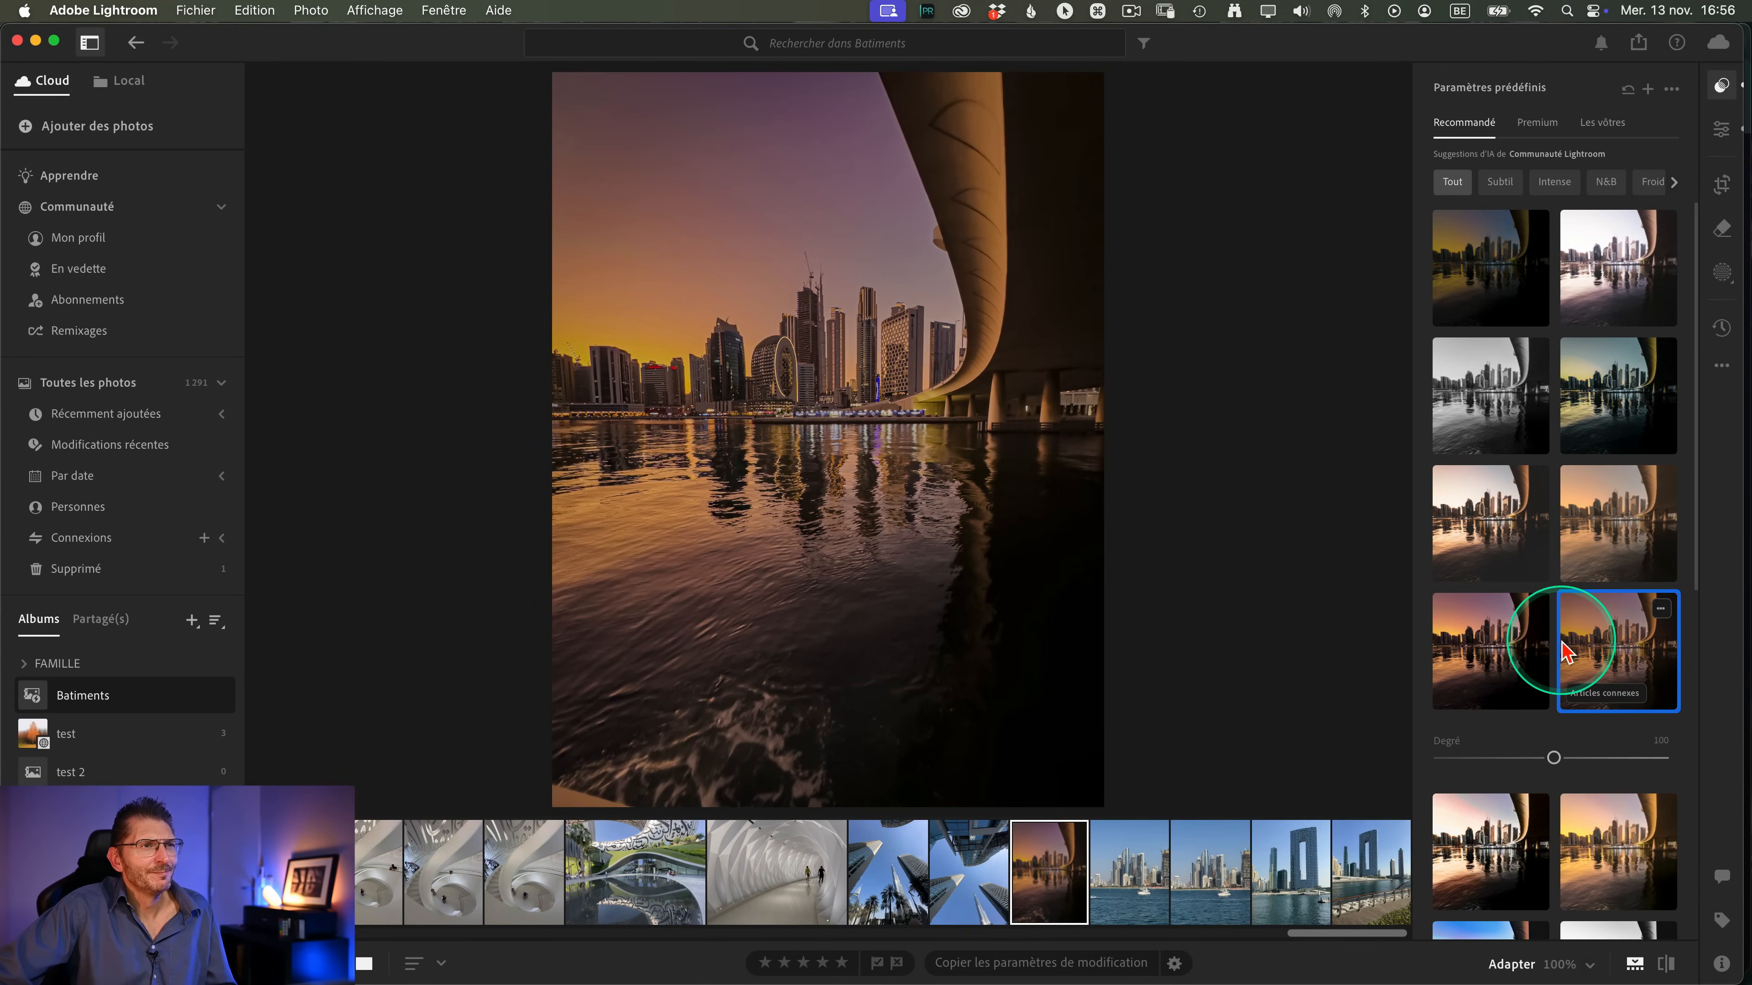
- Compare further recommended presets and apply the dark, cool look with a pink sunset glow, with the edit settings displayed
scroll(1614, 459, "down", 4)
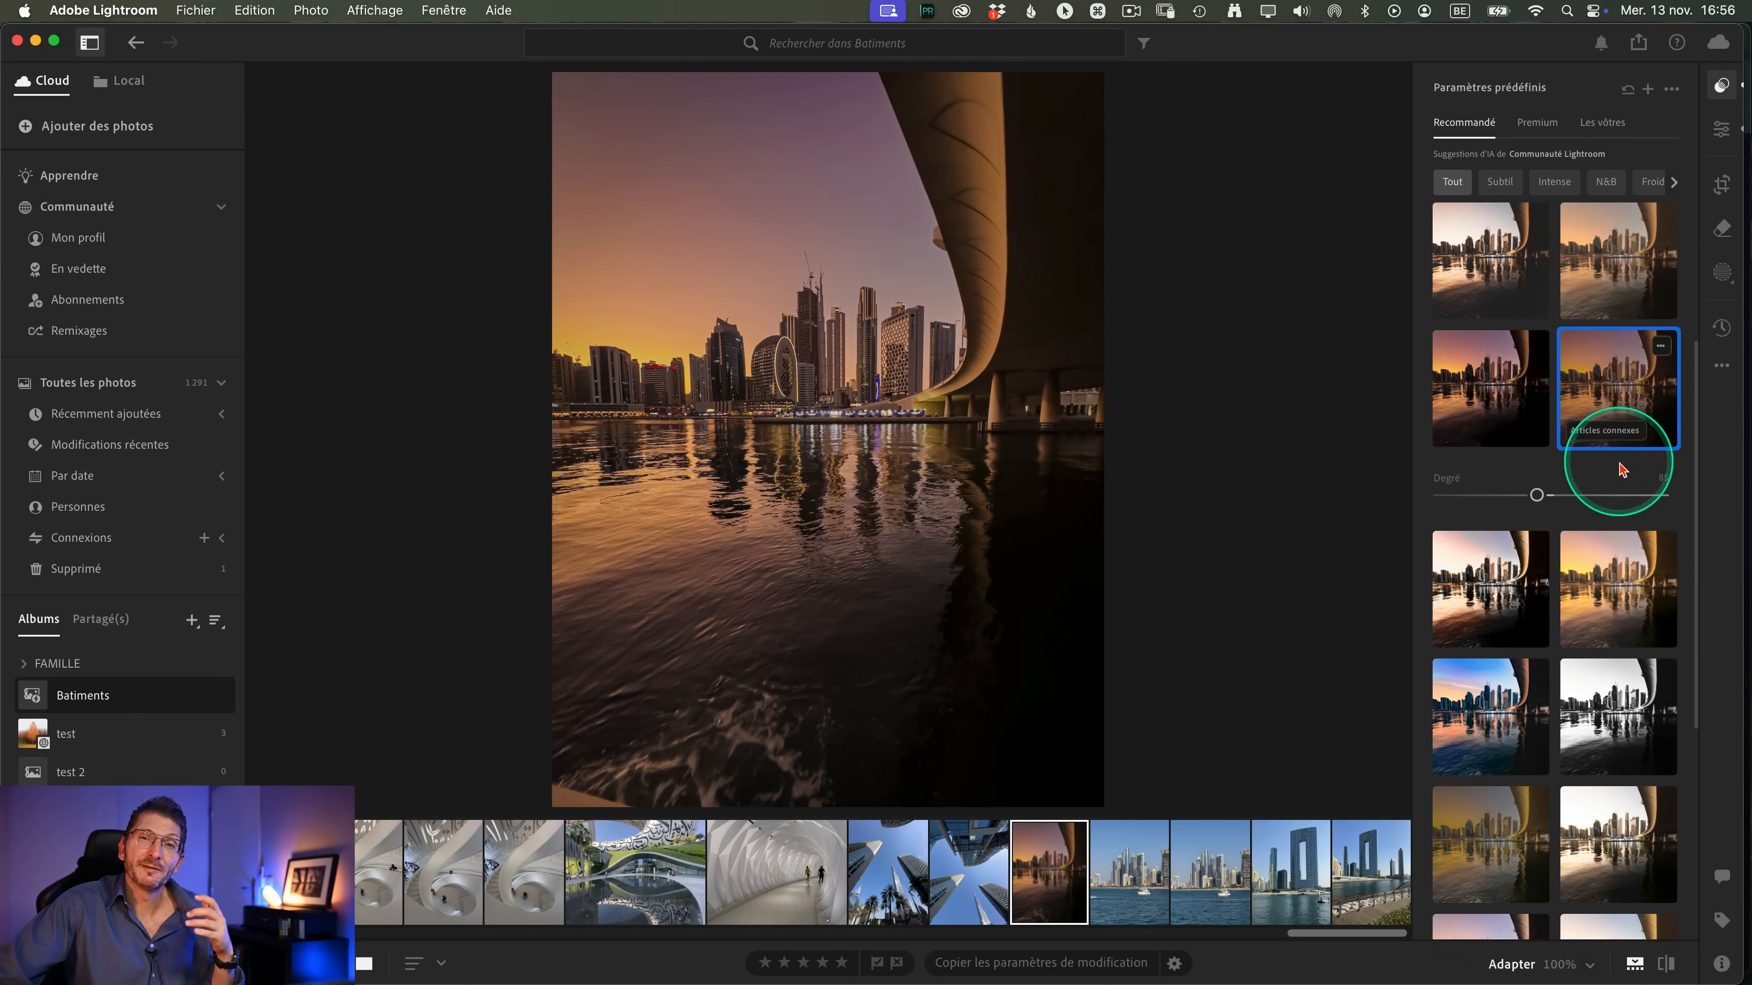
scroll(1621, 469, "down", 3)
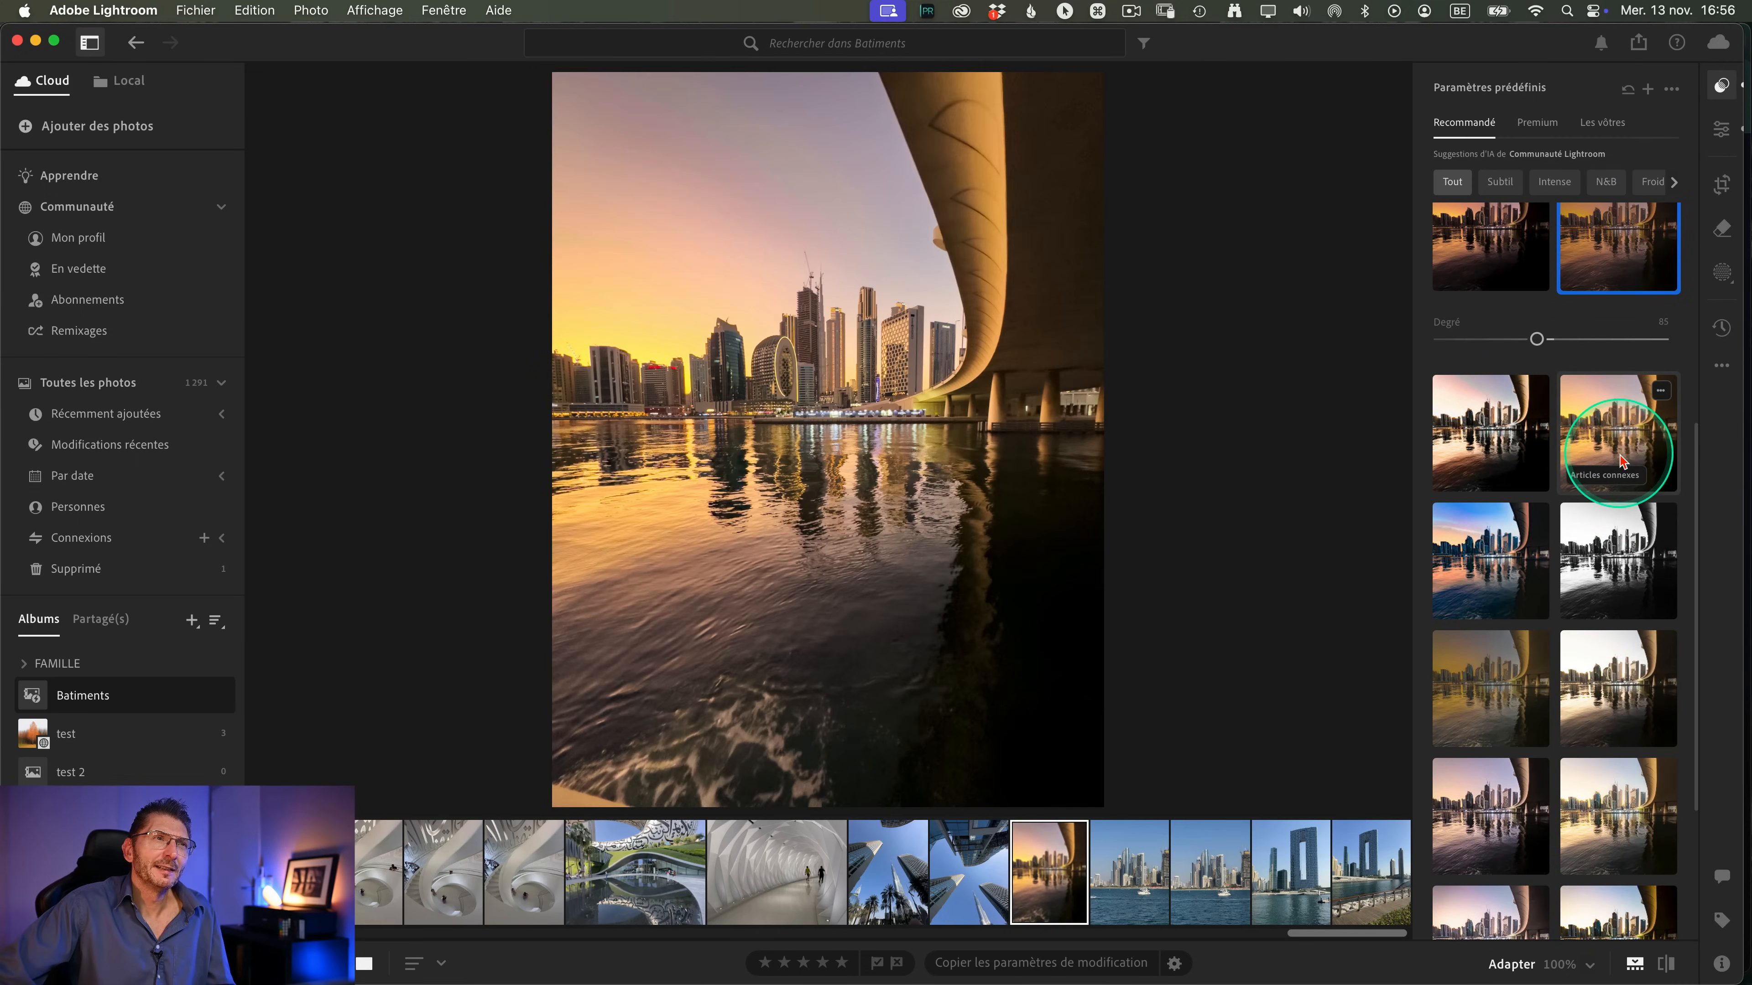
scroll(1617, 459, "up", 6)
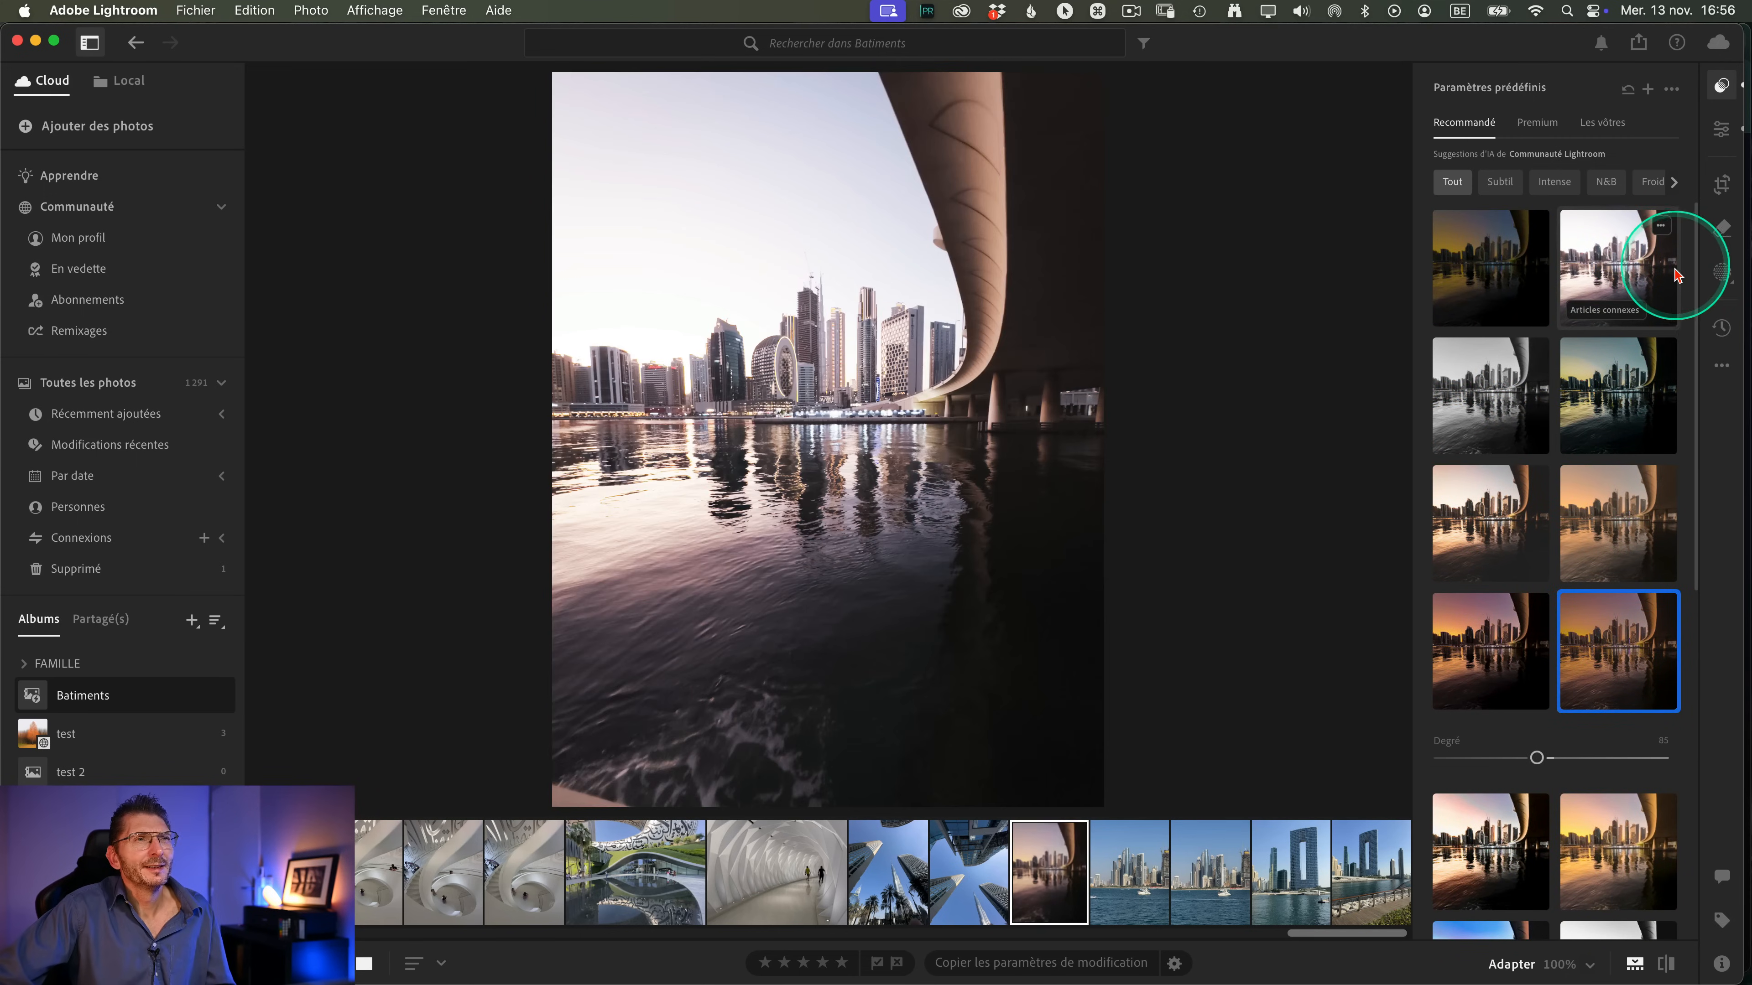
left_click(1722, 129)
left_click(1238, 820)
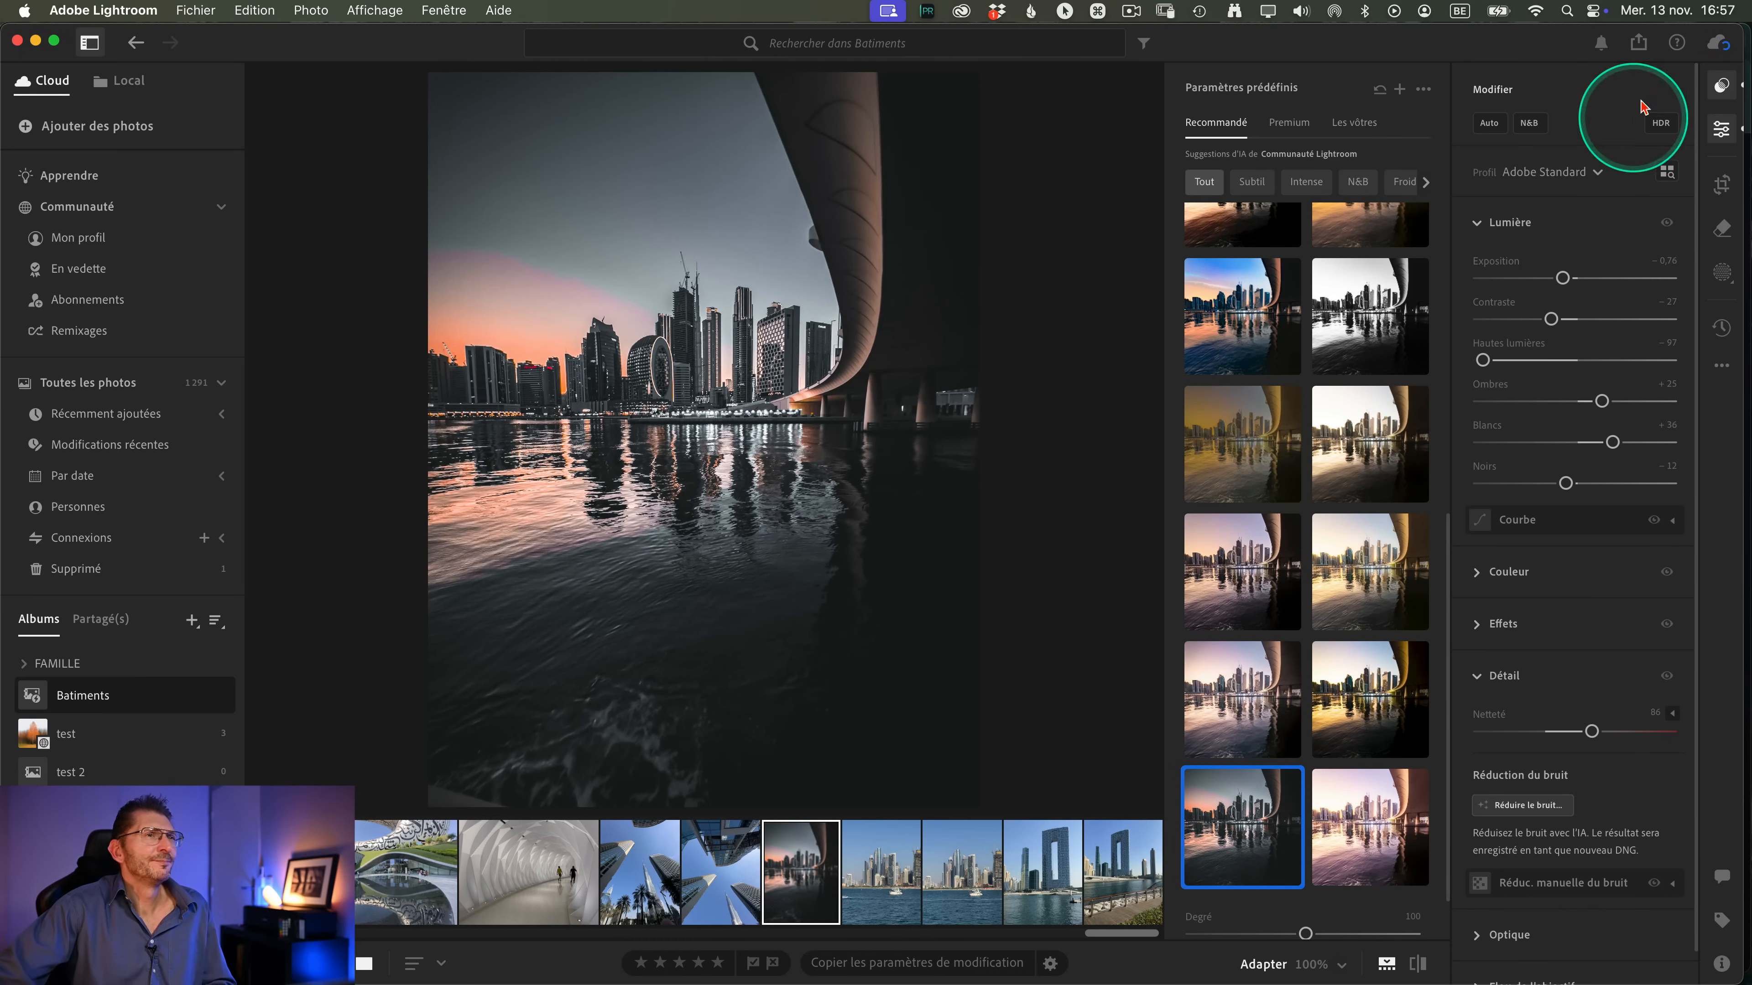
- Save the current edit of the bridge photo as a named version called "look futuriste"
left_click(1722, 327)
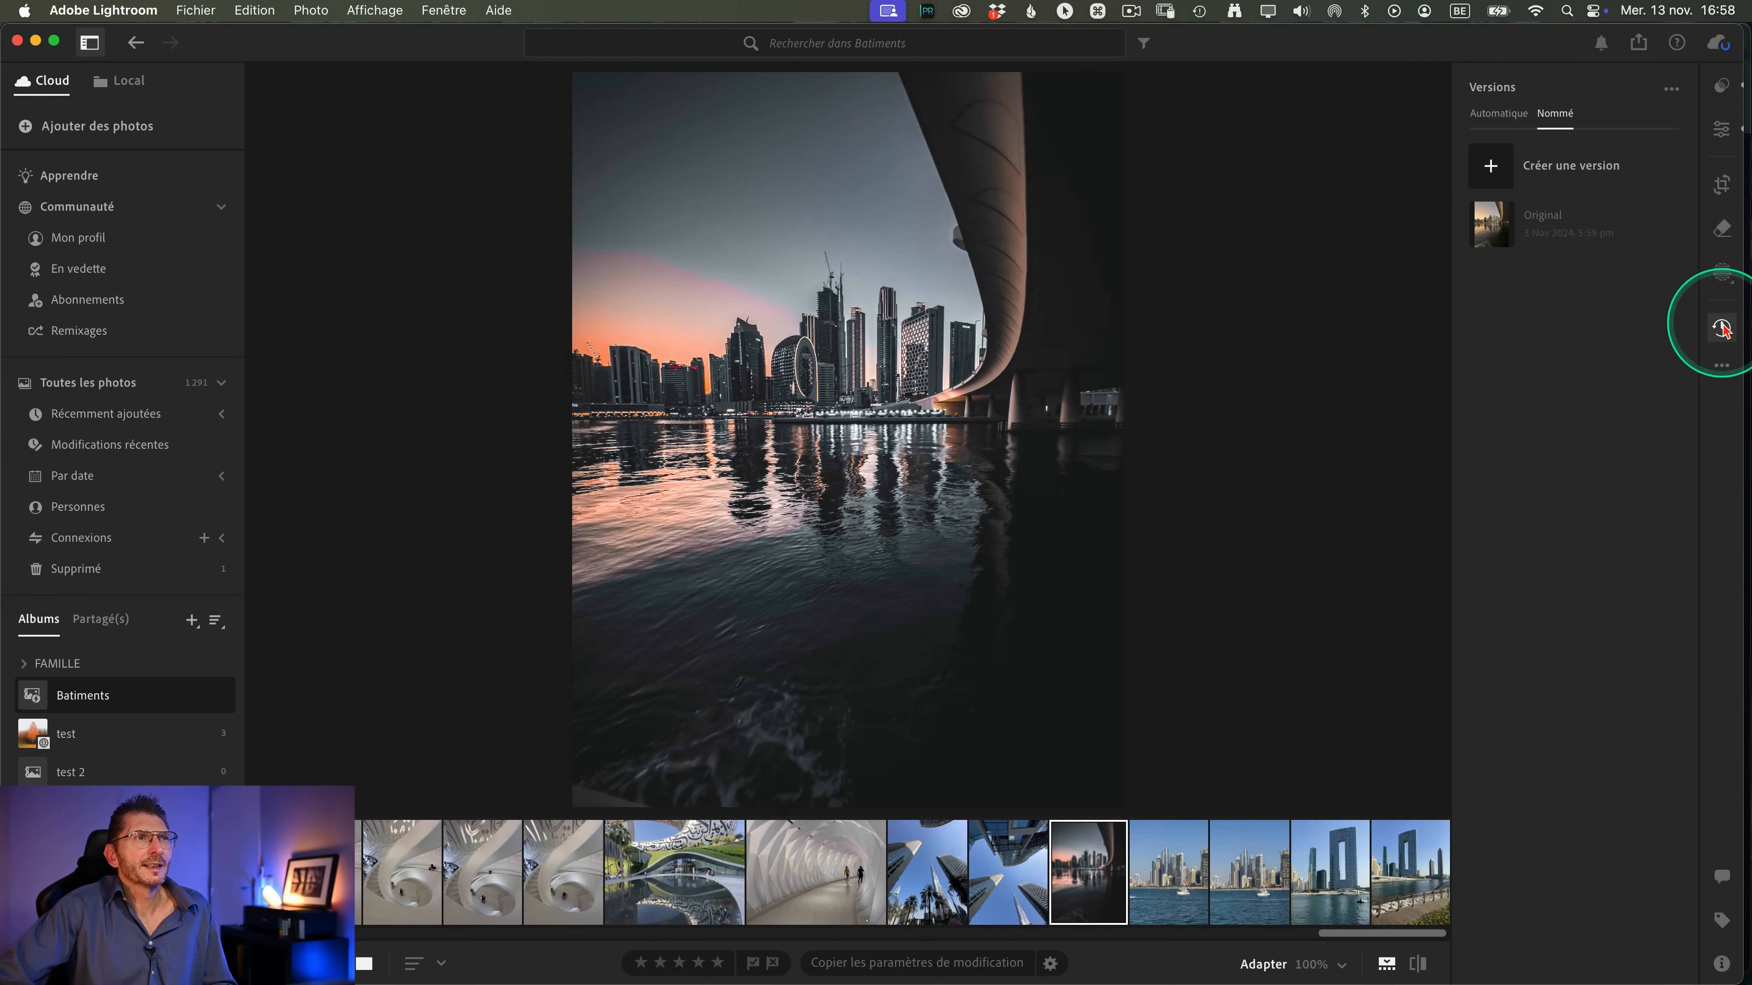
left_click(1536, 173)
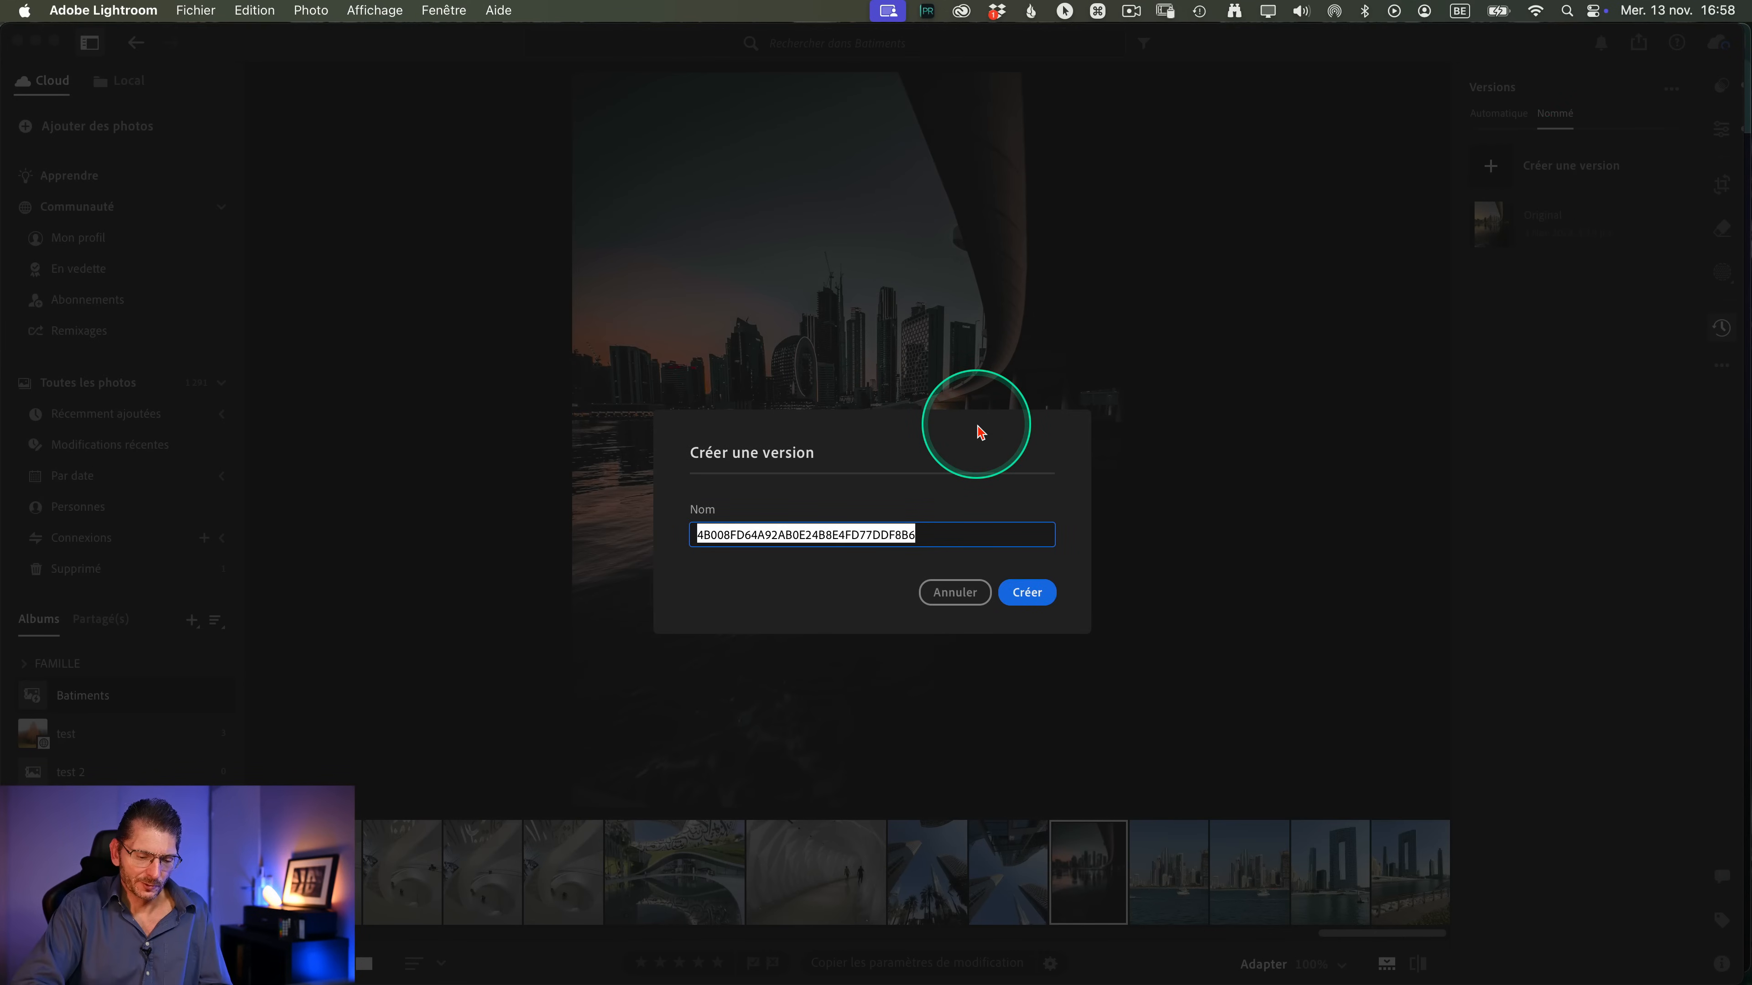
type("look futu")
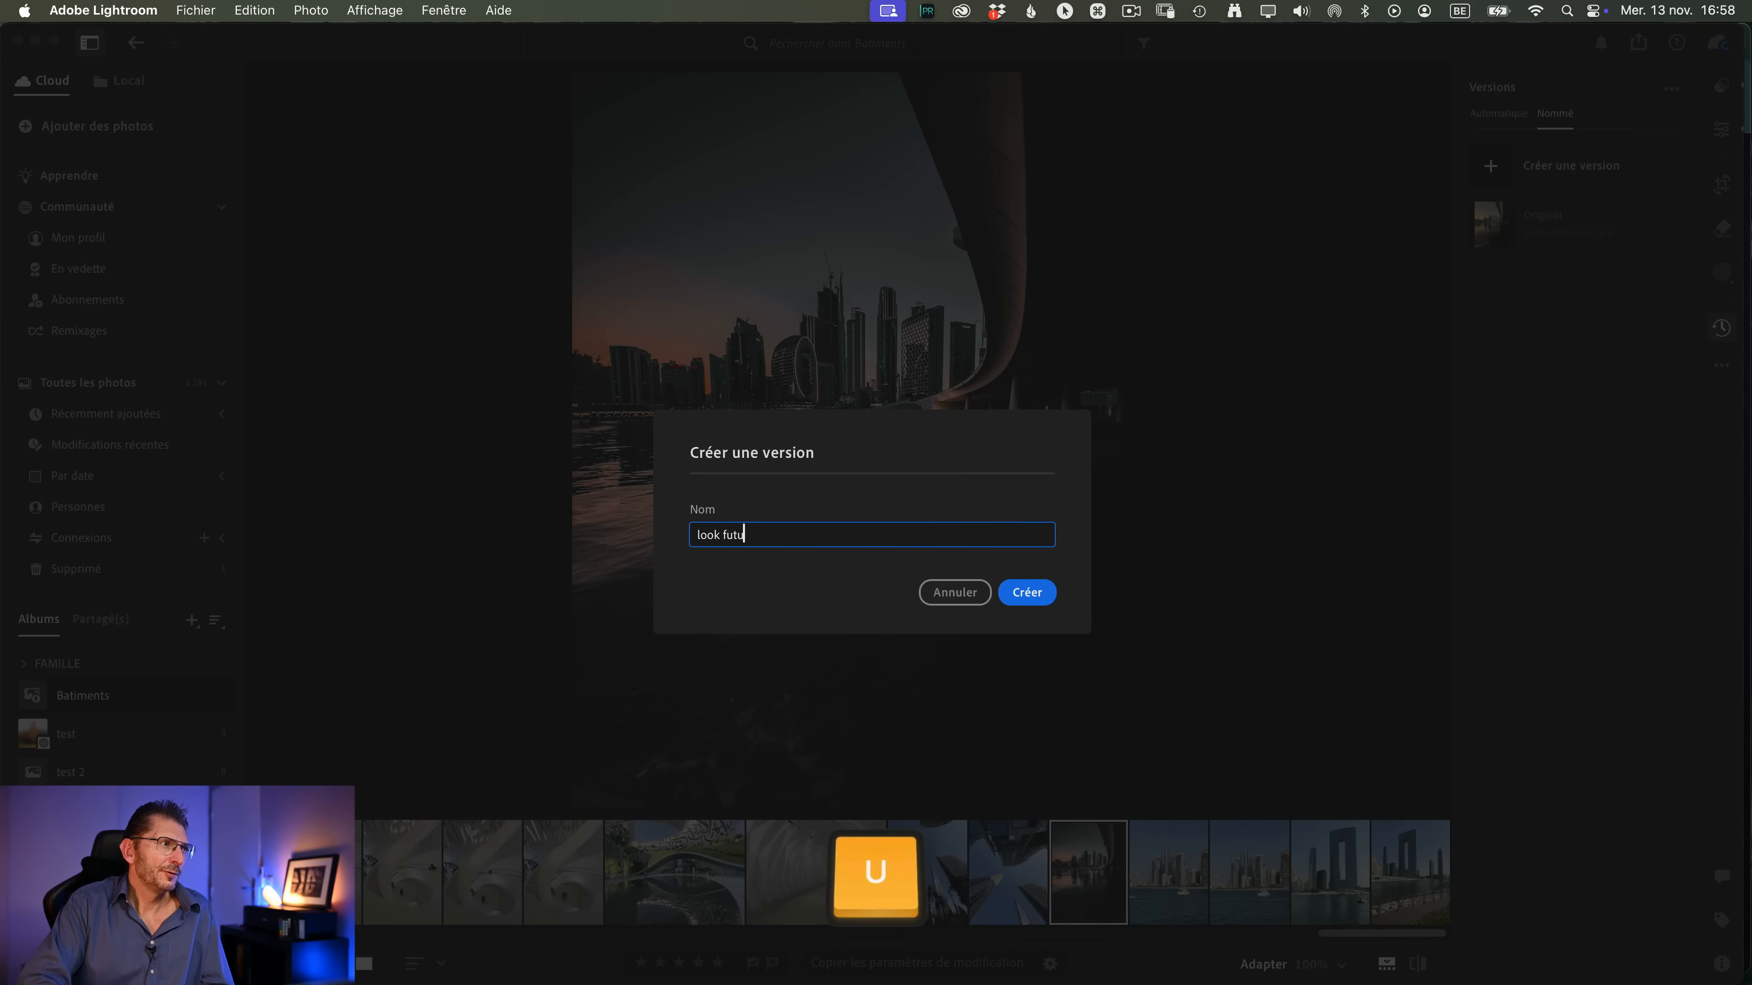
type("riste")
key("Return")
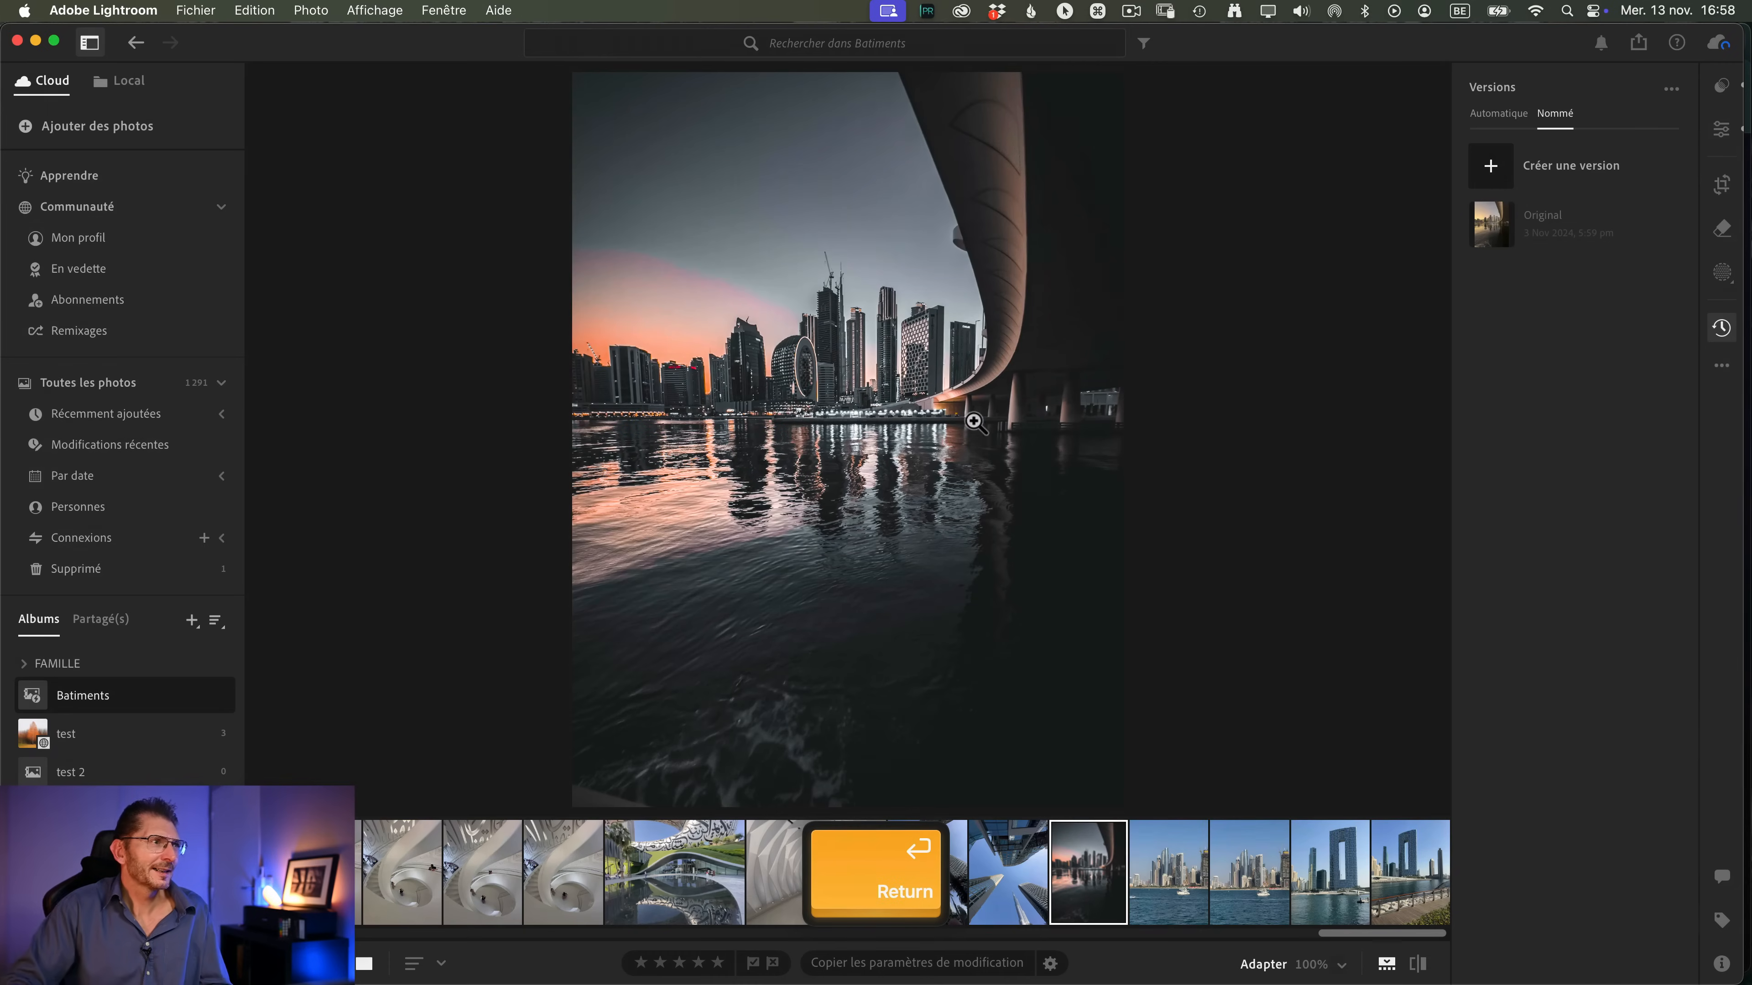
- Switch between the Original and "look futuriste" versions to compare the two renderings of the bridge photo
left_click(1553, 290)
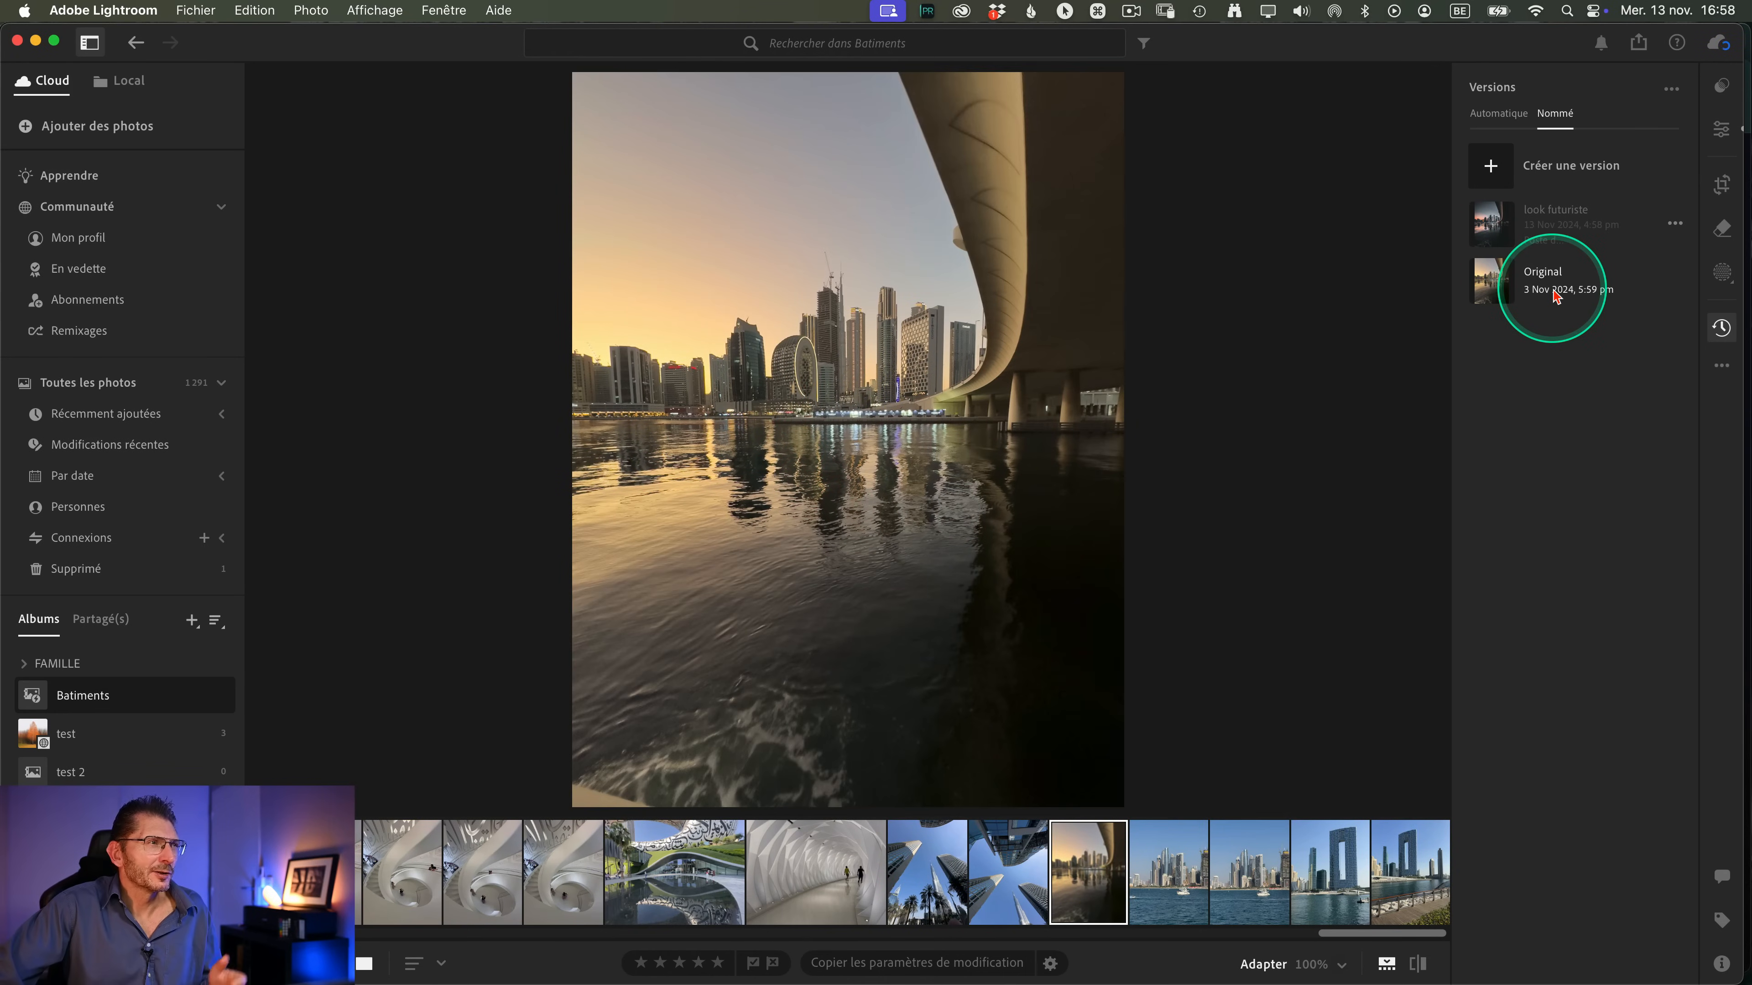
left_click(1556, 234)
left_click(1551, 284)
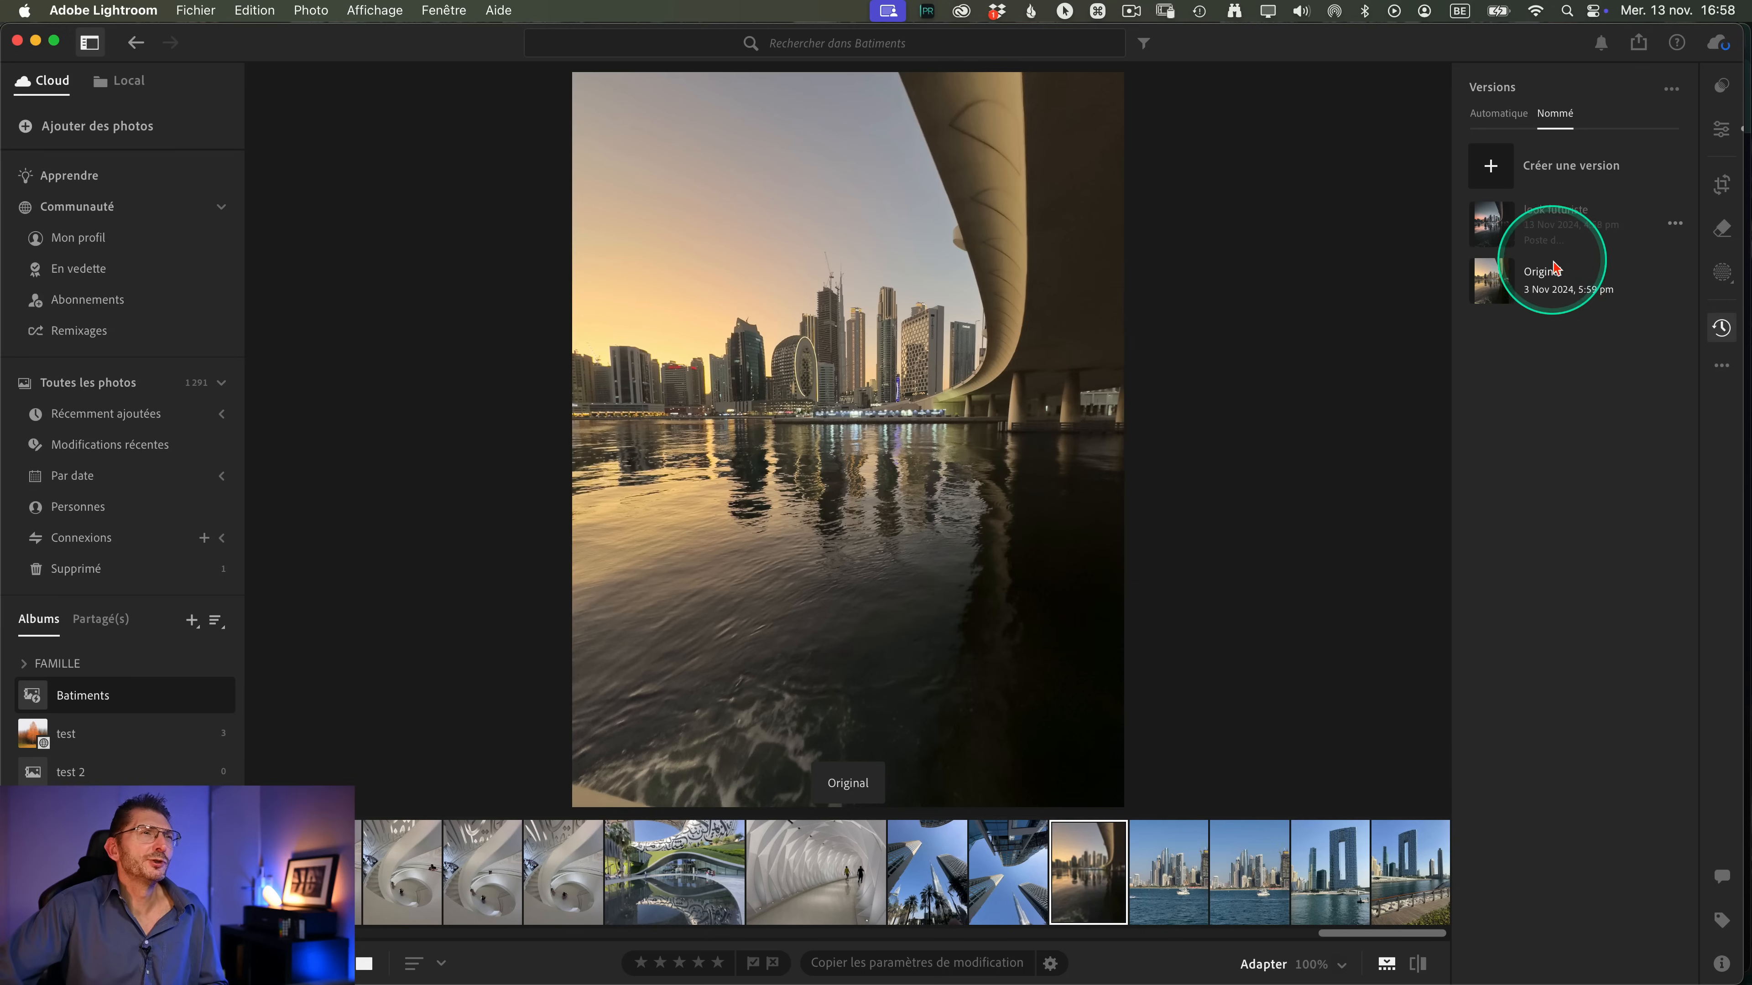
left_click(1651, 303)
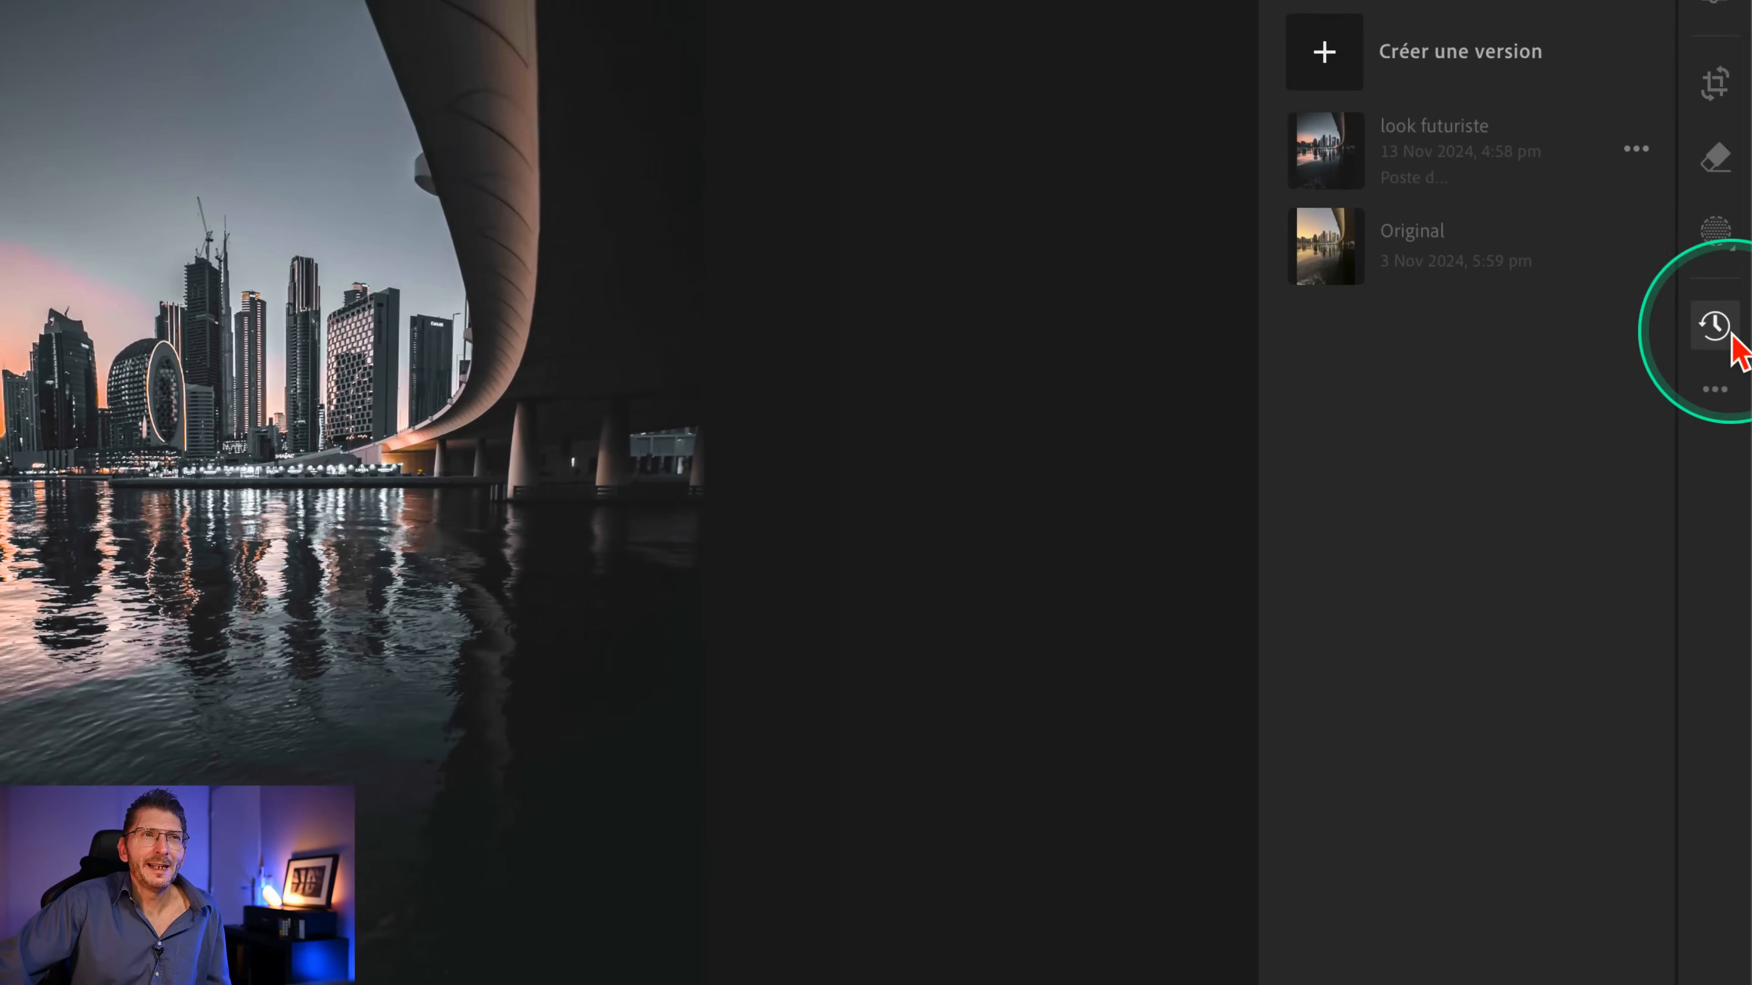
- Switch to Chrome and skim the "Lightroom ou Lightroom Classic : lequel choisir ?" article down to its user interface section
key("ctrl")
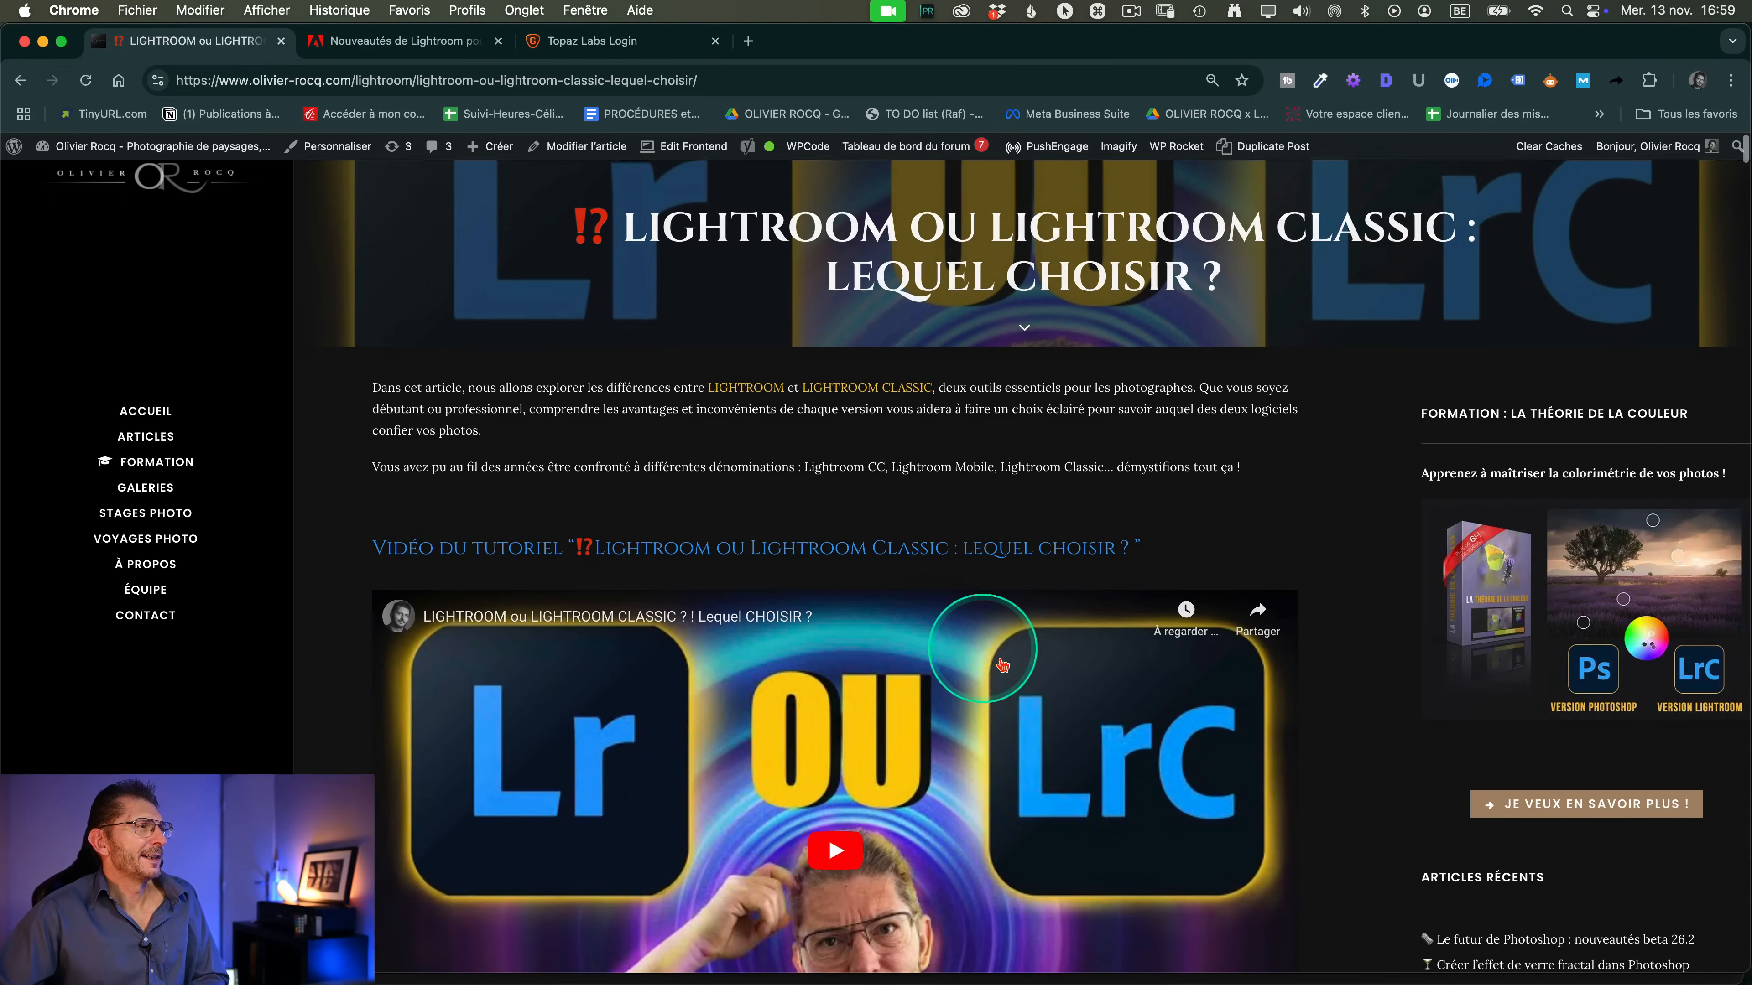
left_click(1099, 753)
scroll(1100, 759, "down", 6)
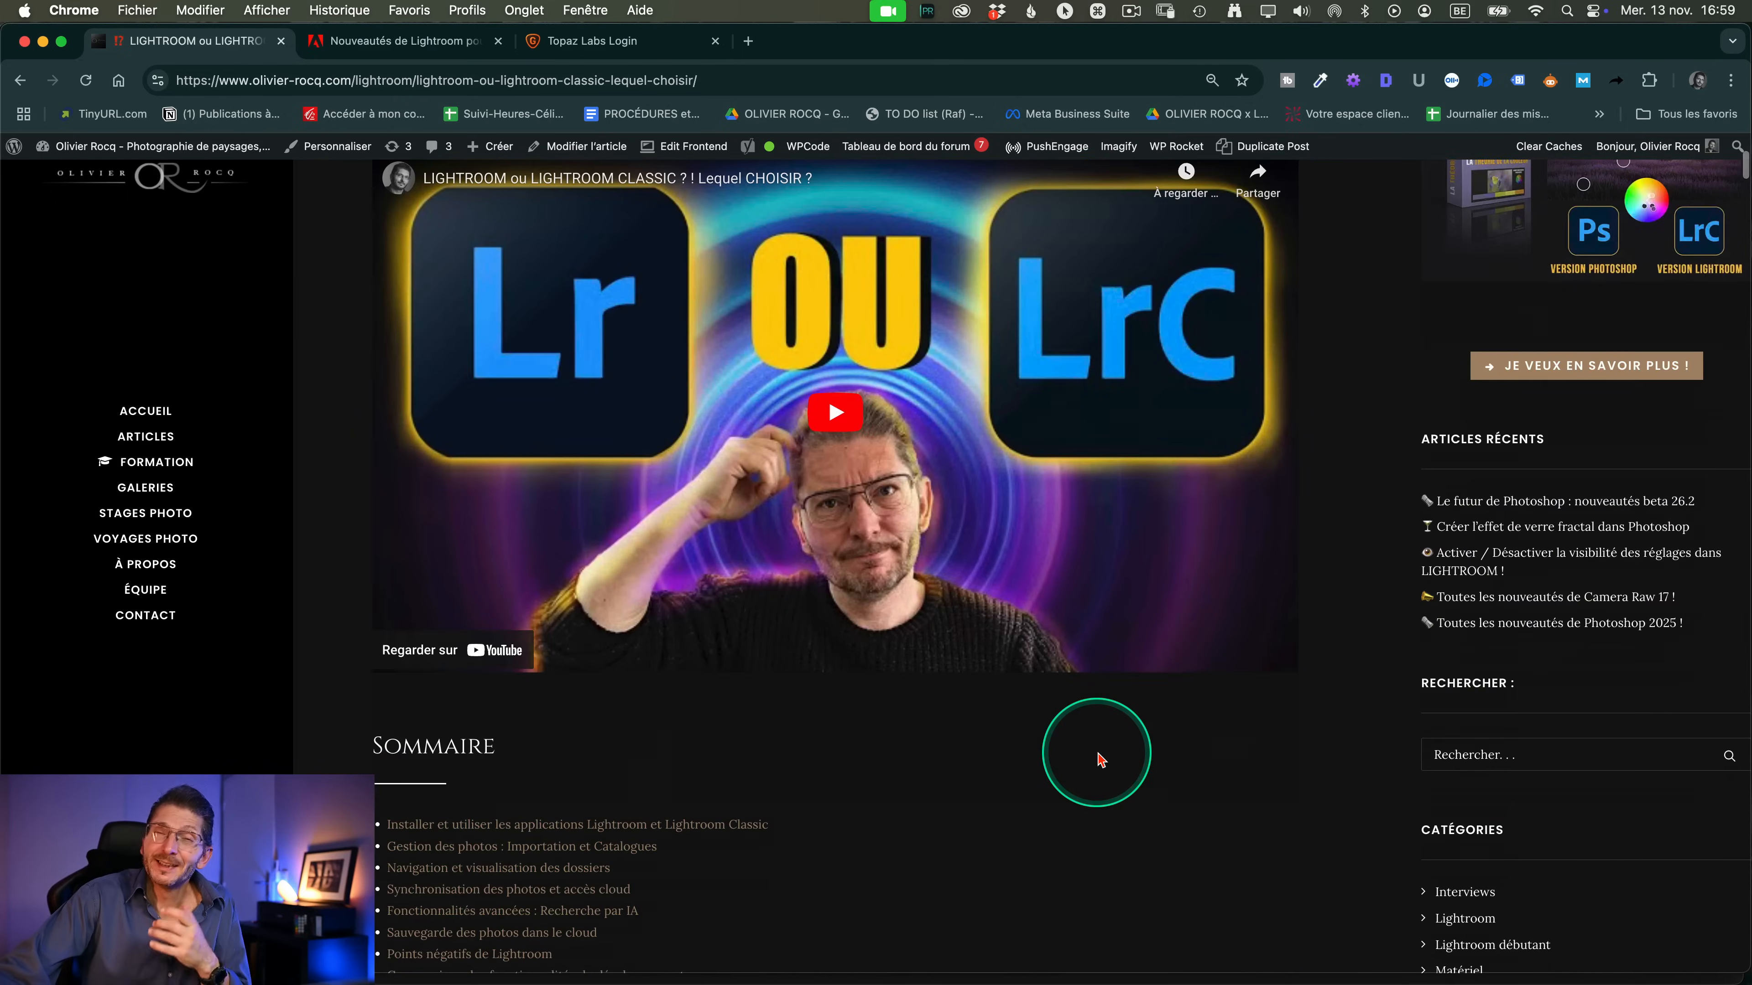
scroll(1100, 759, "down", 6)
scroll(1099, 768, "down", 20)
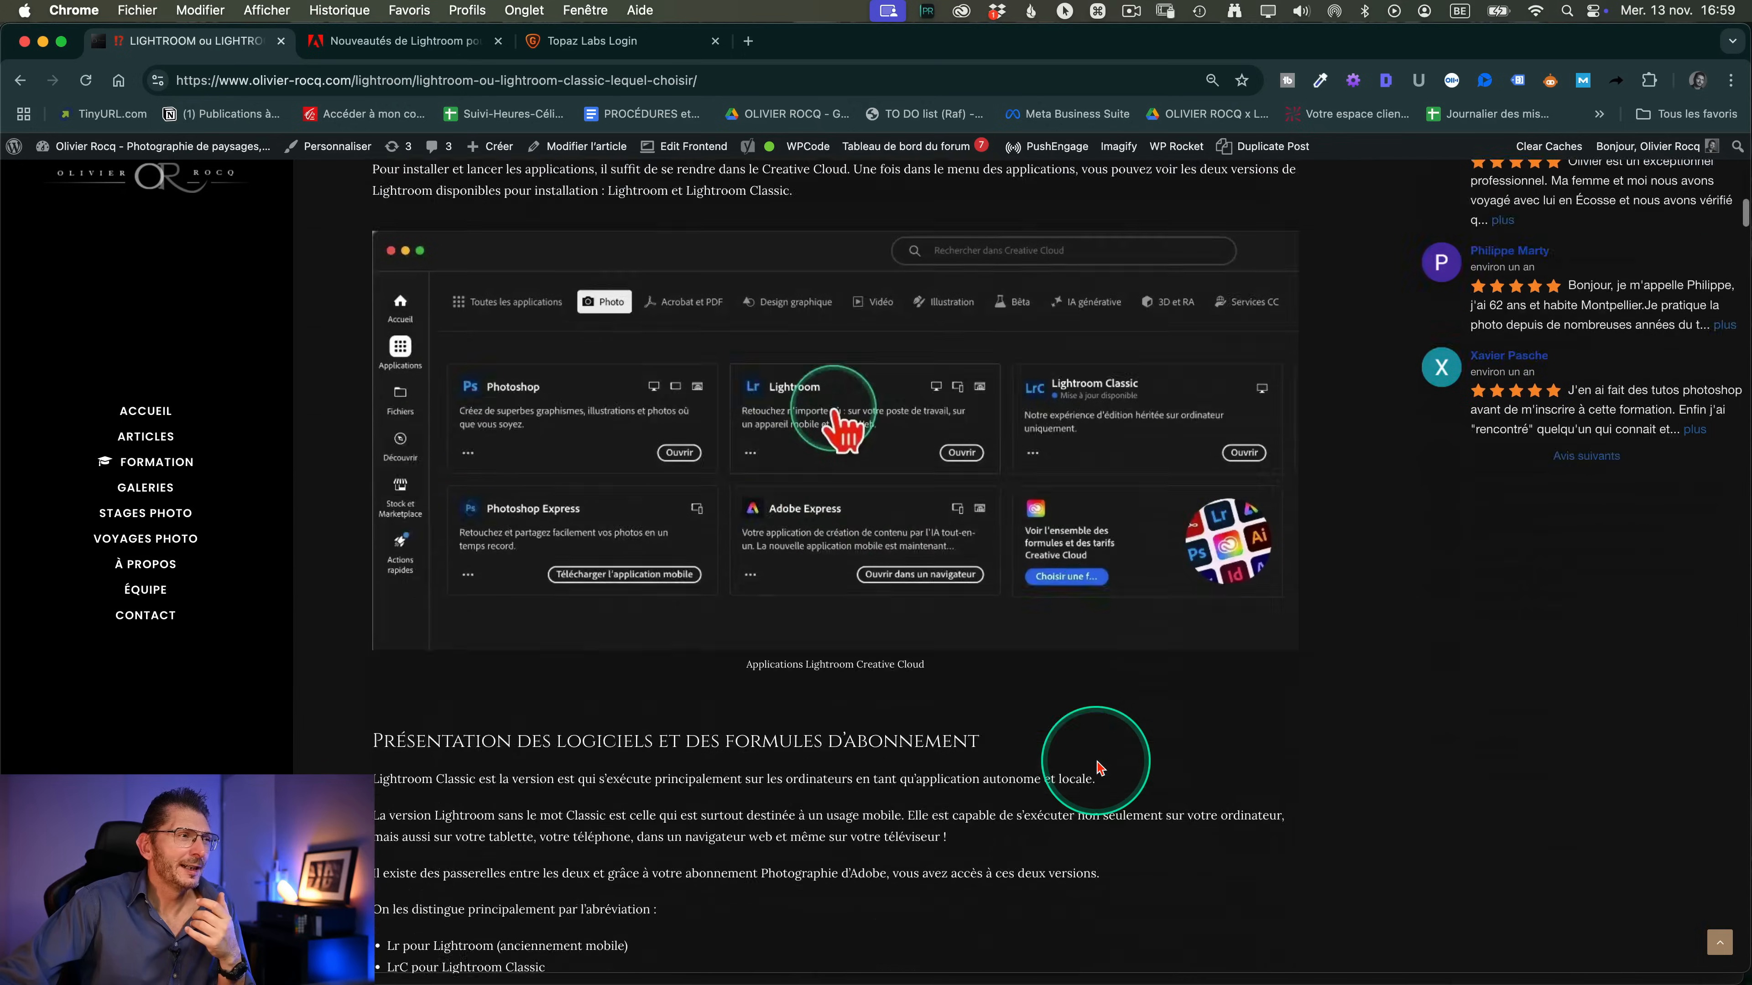
scroll(1098, 768, "down", 20)
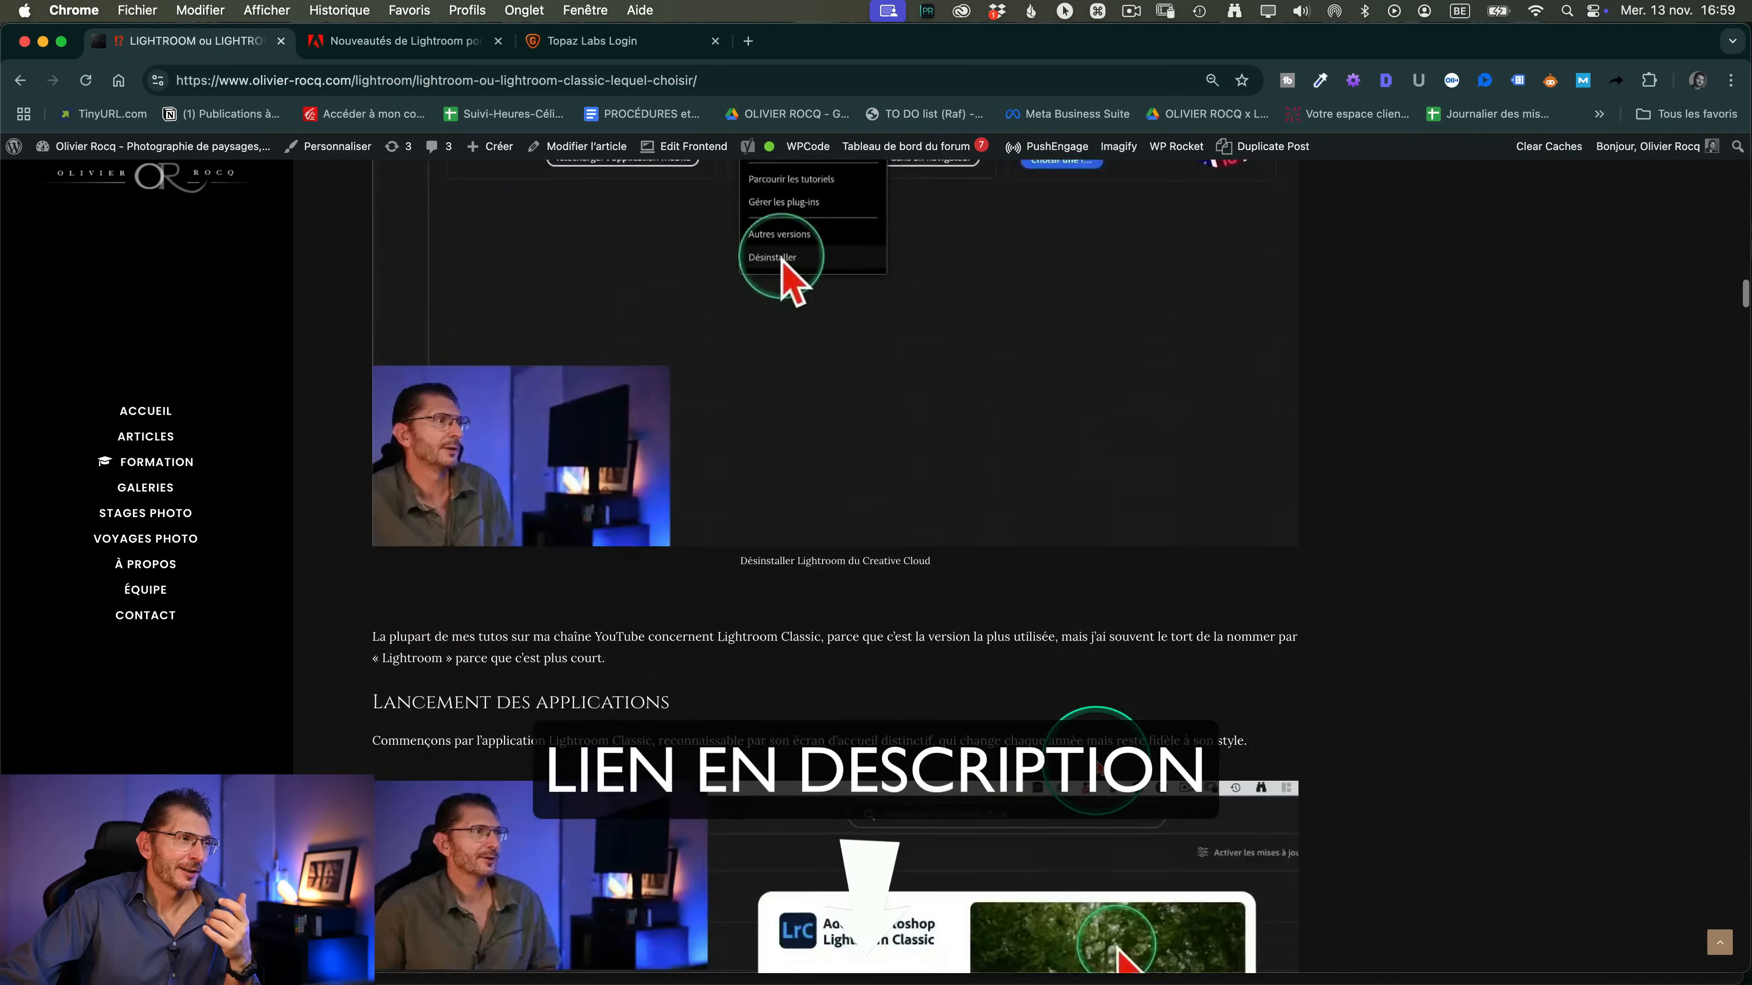
scroll(1093, 798, "down", 20)
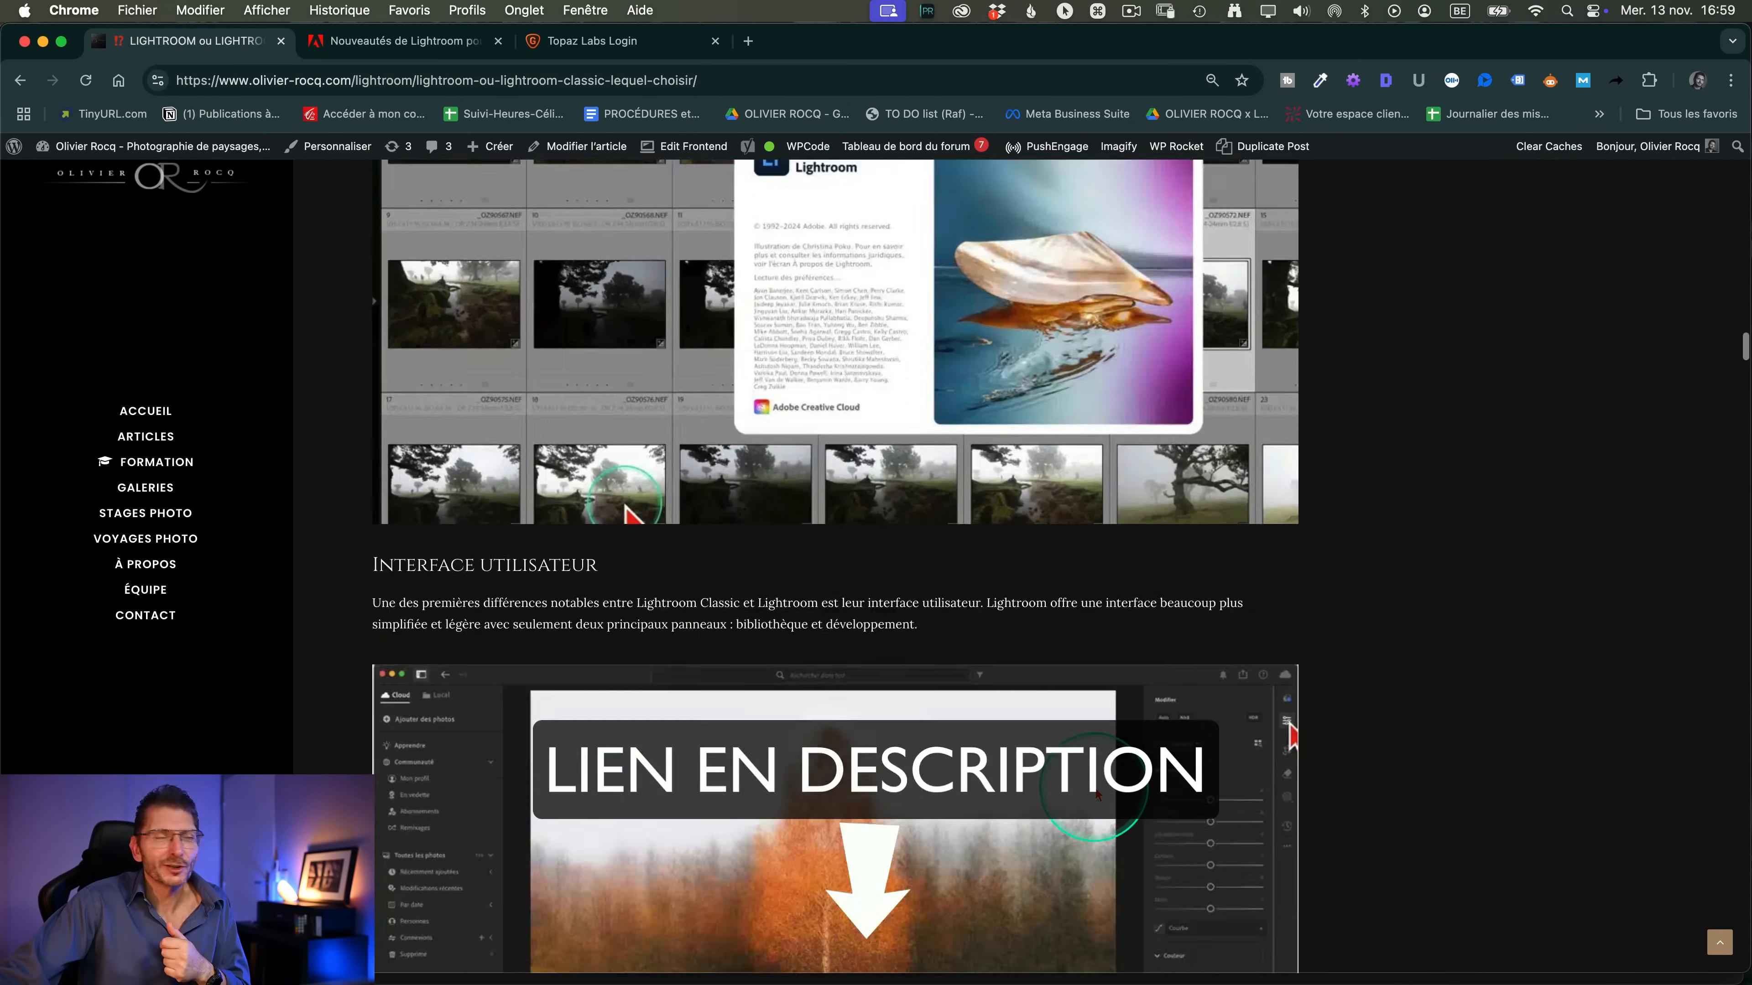